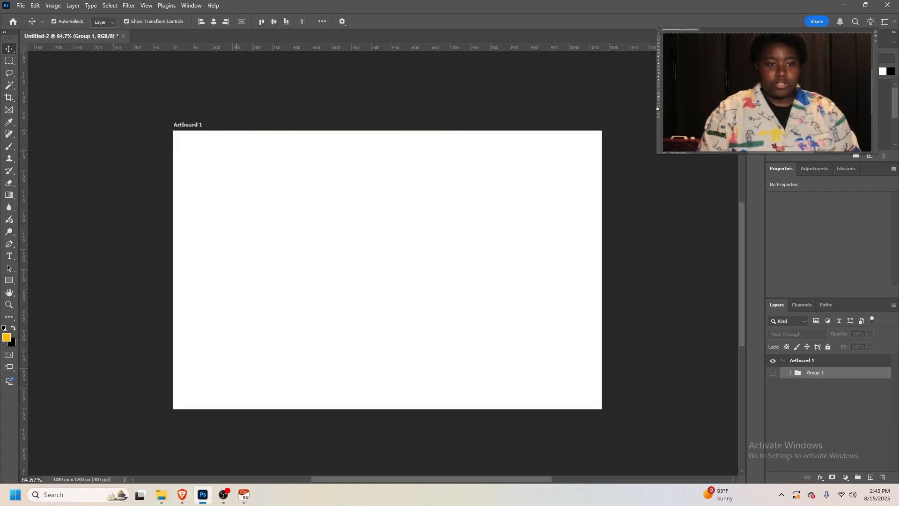
# Place the Beach_Background image from the Downloads folder on Artboard 1, flush with the artboard's left edge
pyautogui.click(161, 494)
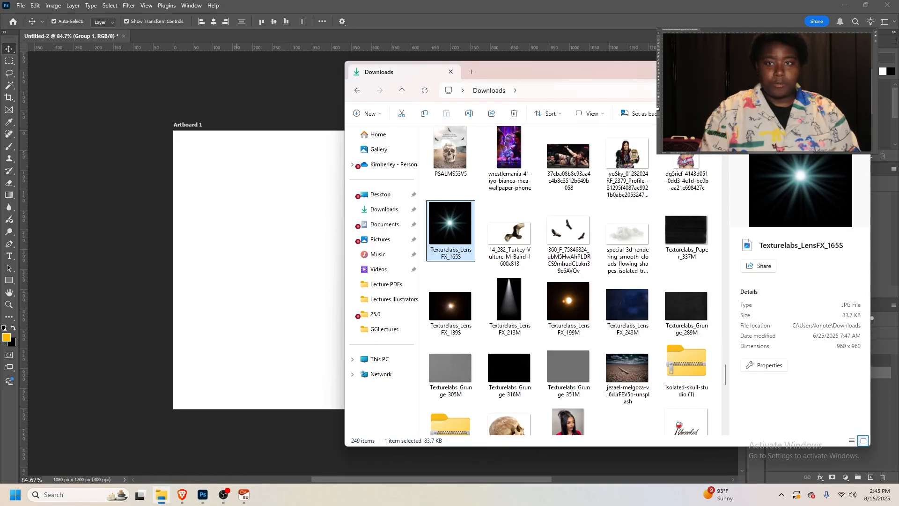
pyautogui.moveTo(618, 77); pyautogui.dragTo(336, 81)
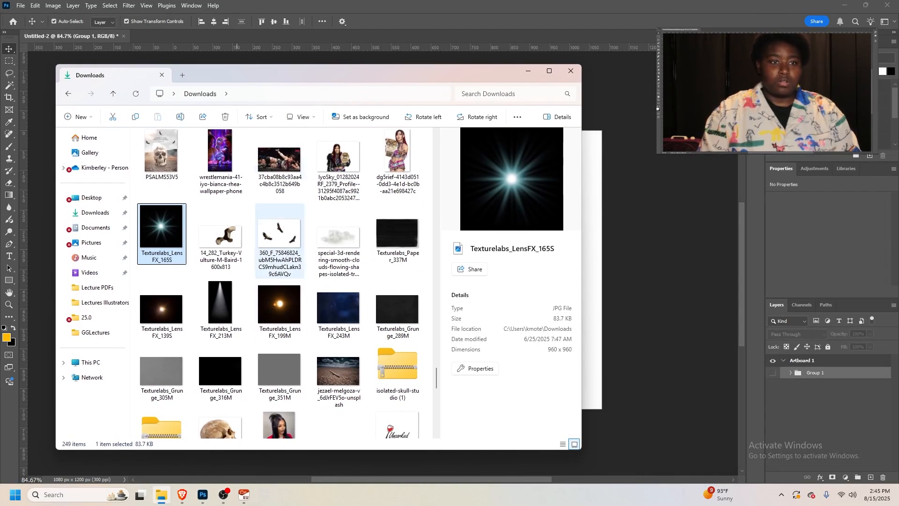
pyautogui.scroll(20, 281, 281)
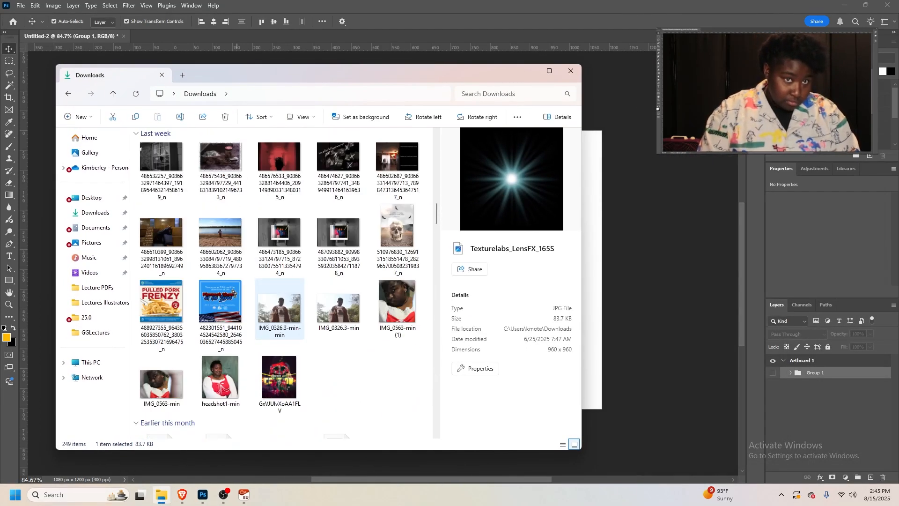
pyautogui.scroll(2, 281, 280)
pyautogui.scroll(-4, 281, 281)
pyautogui.scroll(3, 281, 281)
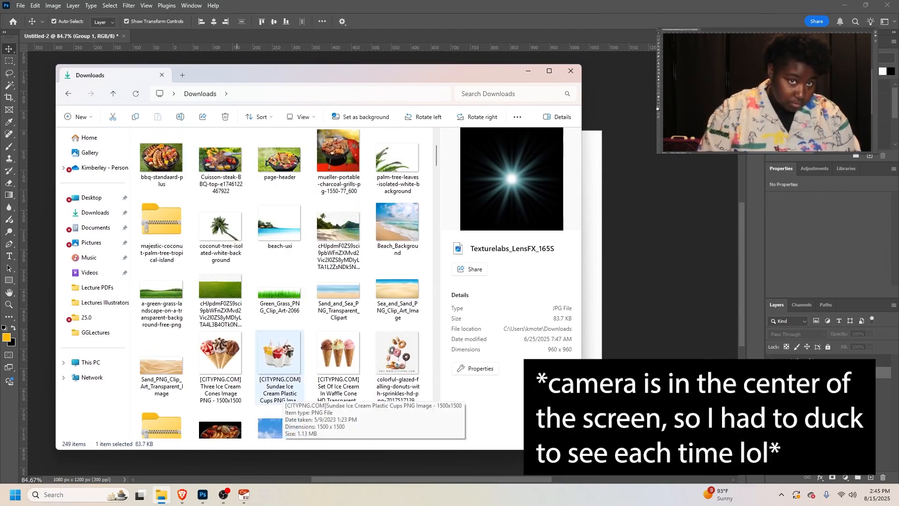
pyautogui.scroll(1, 281, 374)
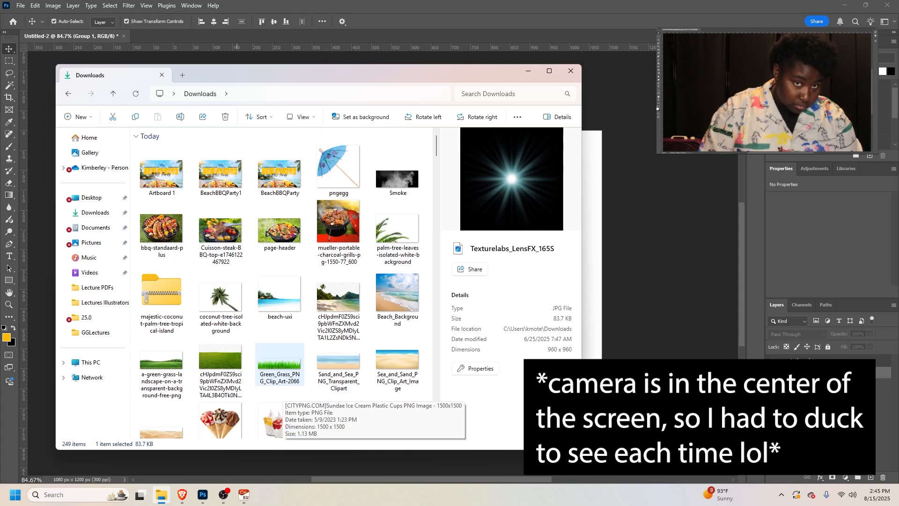
pyautogui.moveTo(397, 298); pyautogui.dragTo(610, 239)
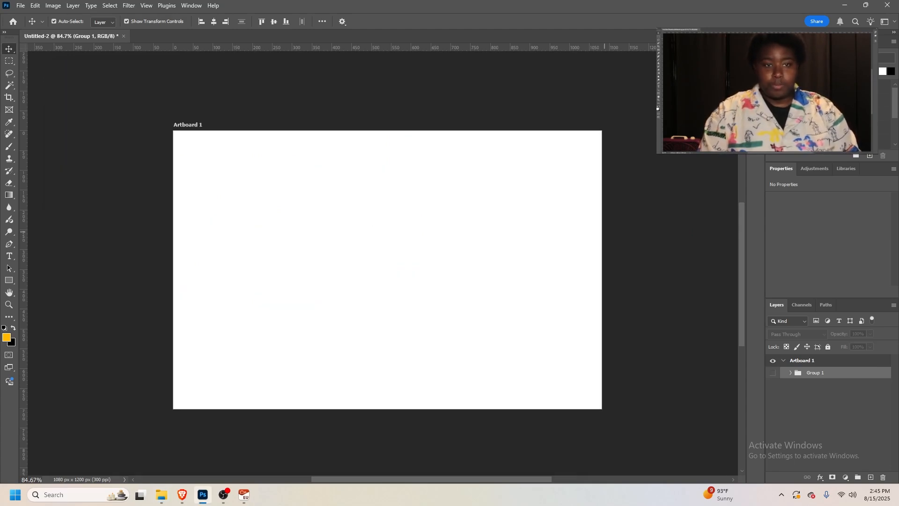
pyautogui.moveTo(230, 269); pyautogui.dragTo(173, 270)
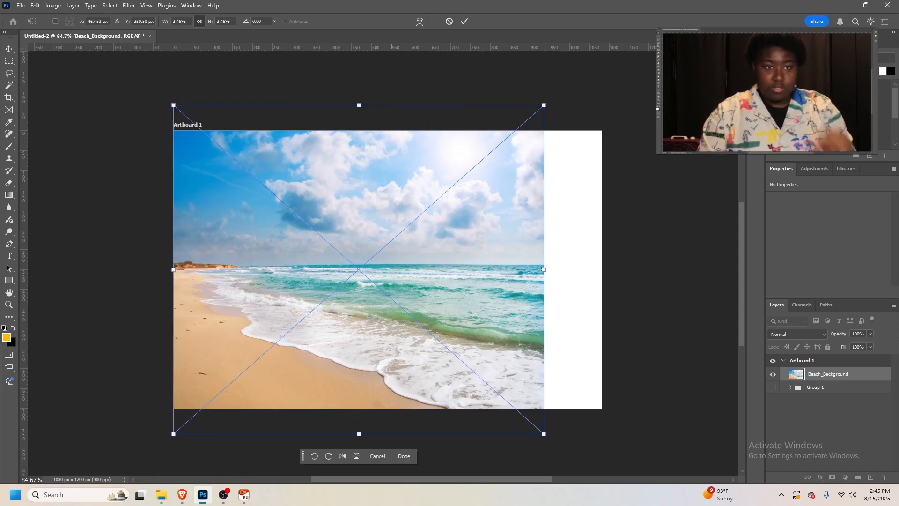
pyautogui.click(464, 21)
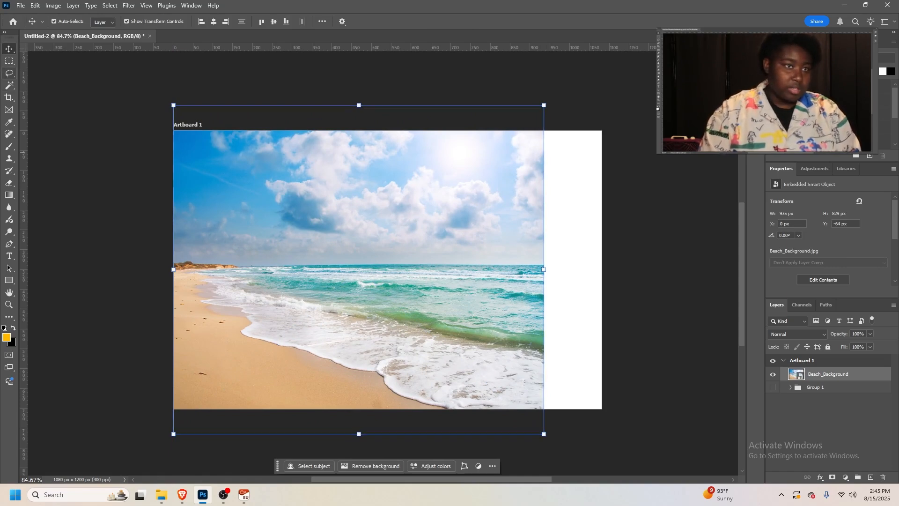
# Lasso the sea and sand below the horizon, copy them to a new layer, and hide the Beach_Background layer
pyautogui.click(9, 73)
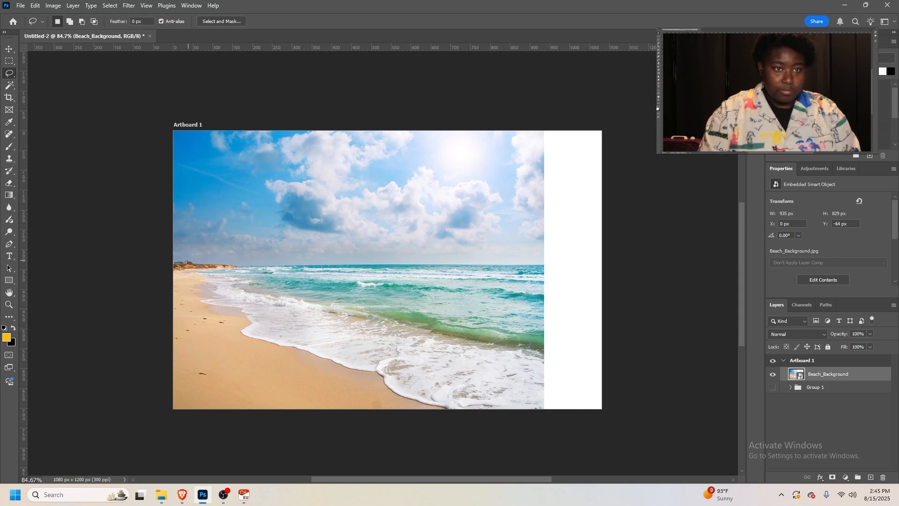
pyautogui.moveTo(192, 263)
pyautogui.mouseDown()
pyautogui.moveTo(572, 260)
pyautogui.moveTo(602, 285)
pyautogui.moveTo(240, 456)
pyautogui.moveTo(174, 280)
pyautogui.mouseUp()
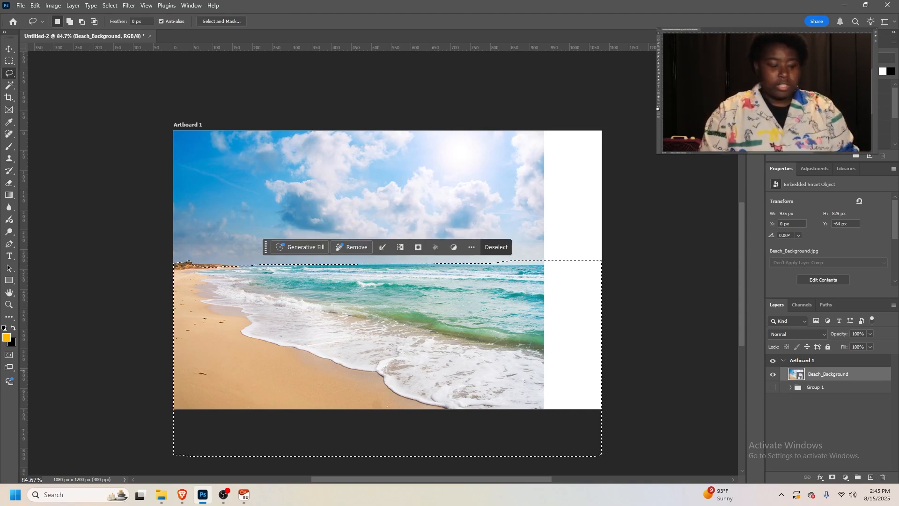
pyautogui.hotkey('ctrl', 'j')
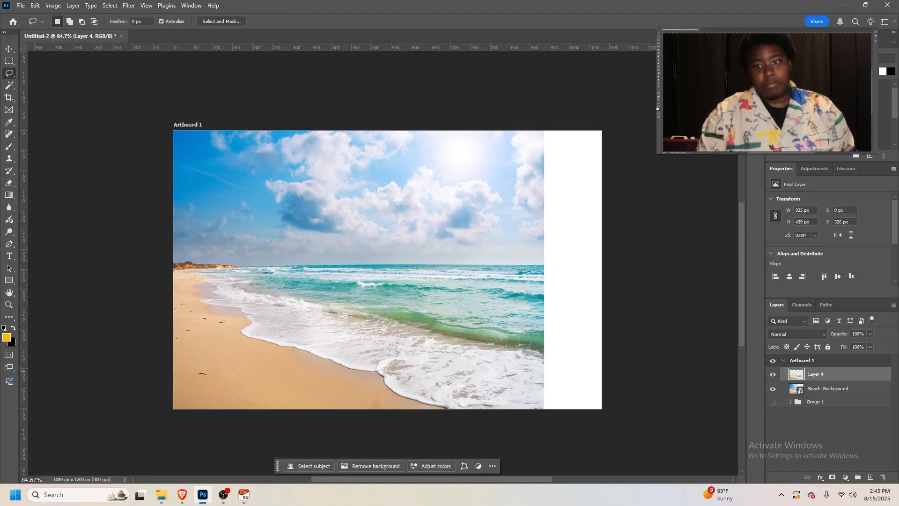
pyautogui.click(772, 388)
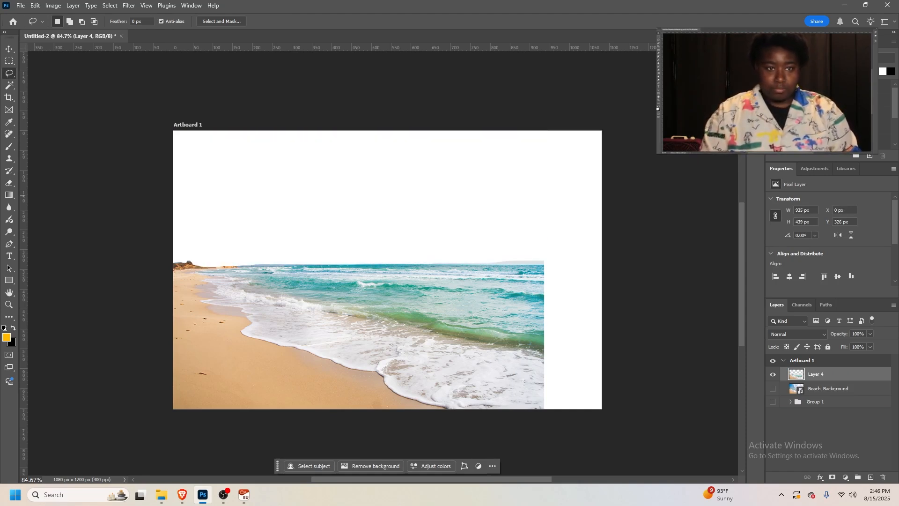
# Scale the copied shoreline layer proportionally to the artboard's full width of 1080 px
pyautogui.click(9, 48)
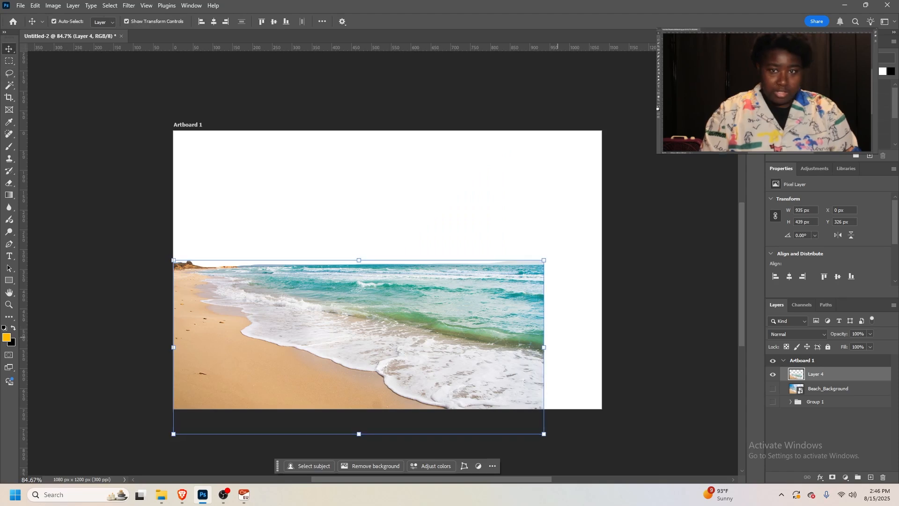
pyautogui.moveTo(543, 347); pyautogui.dragTo(601, 347)
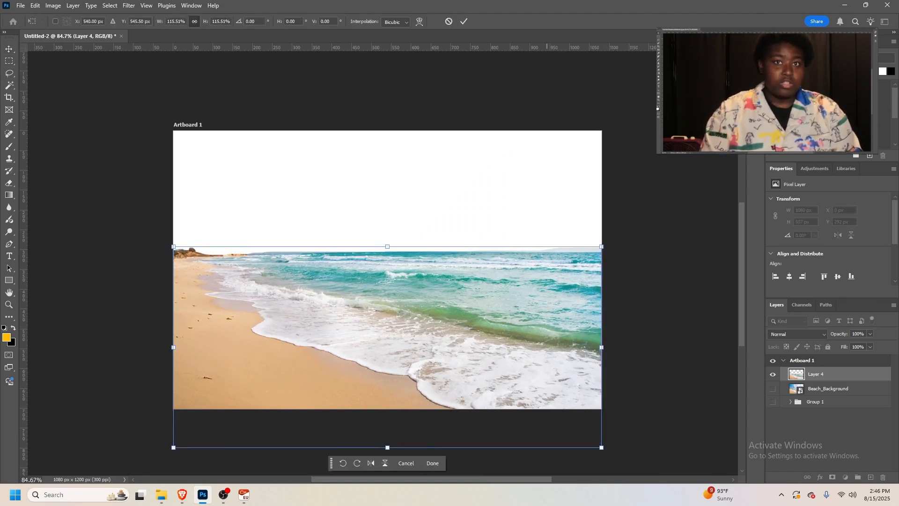
pyautogui.click(463, 21)
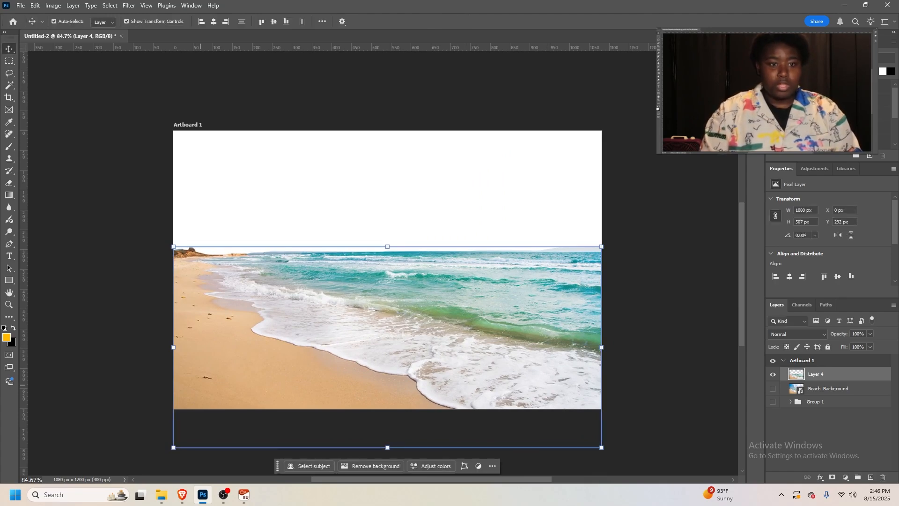
pyautogui.click(161, 495)
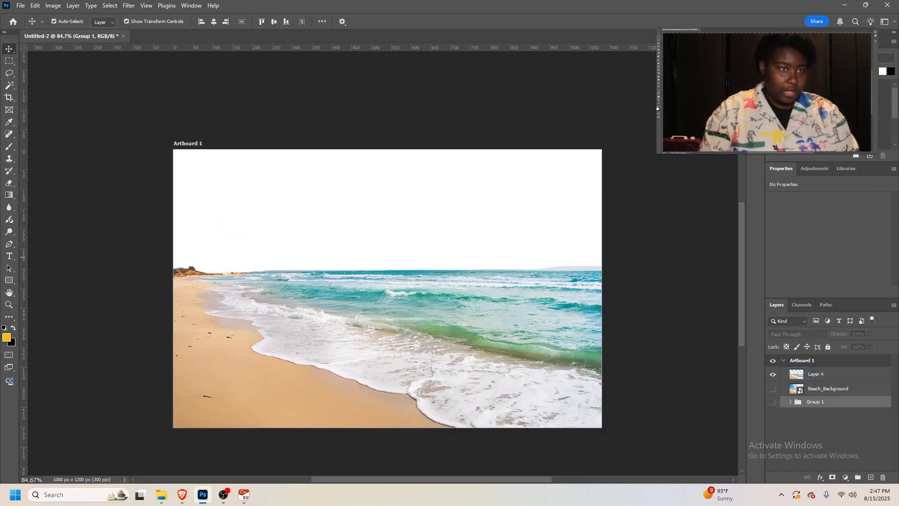
# Erase the rocky headland at the left end of Layer 4's horizon with a 100 px soft eraser at 0% hardness
pyautogui.press('e')
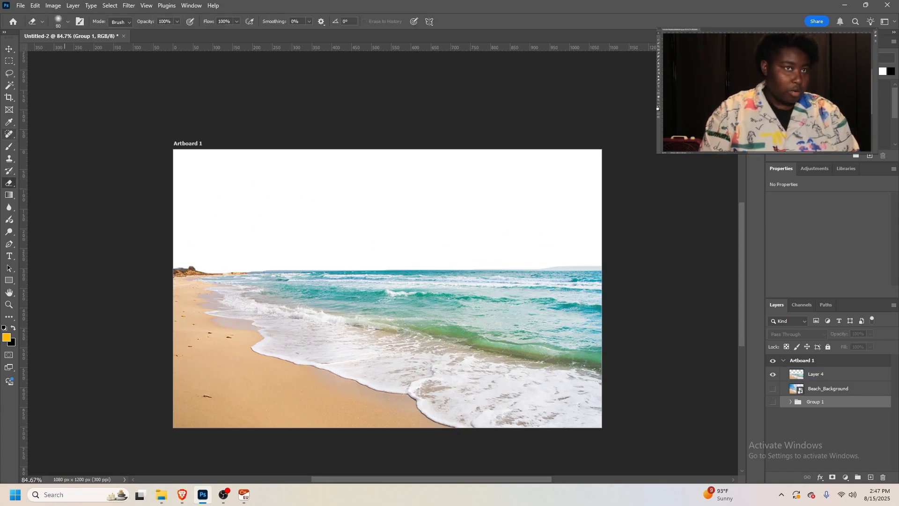
pyautogui.click(824, 374)
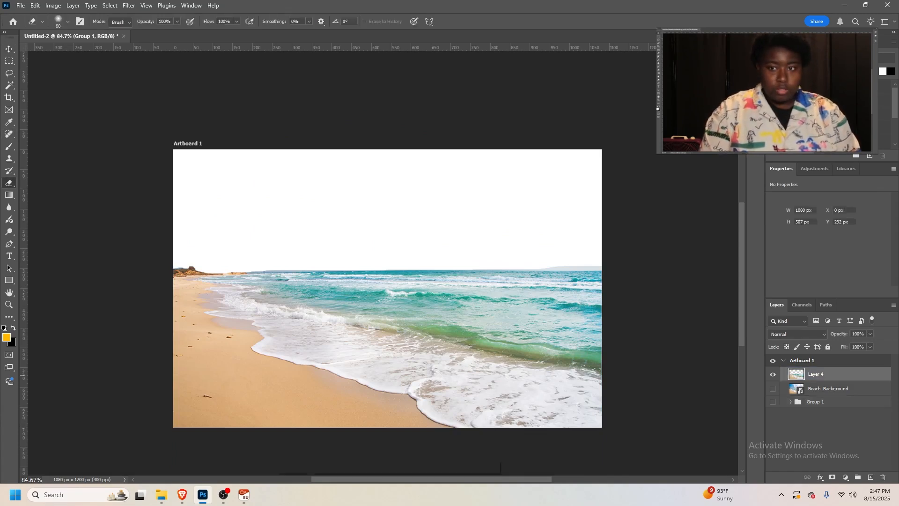
pyautogui.press(']')
pyautogui.press(']')
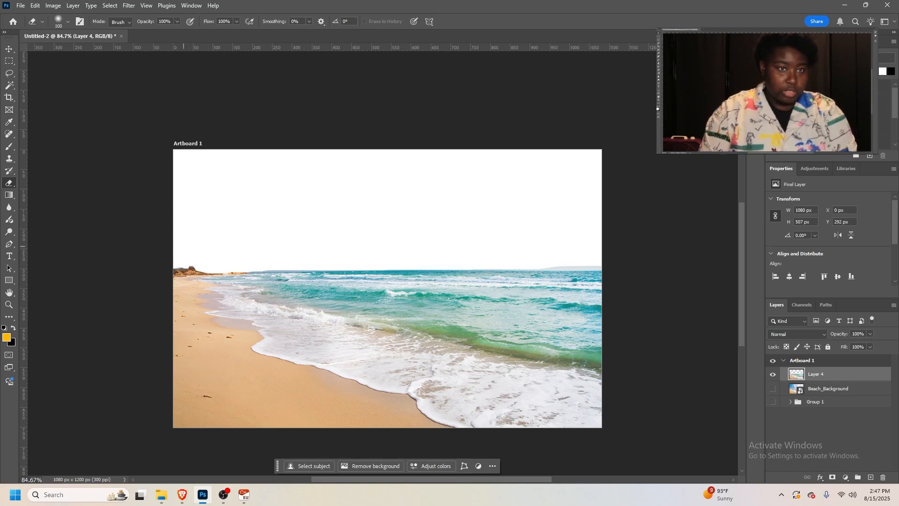
pyautogui.moveTo(232, 233); pyautogui.dragTo(189, 256)
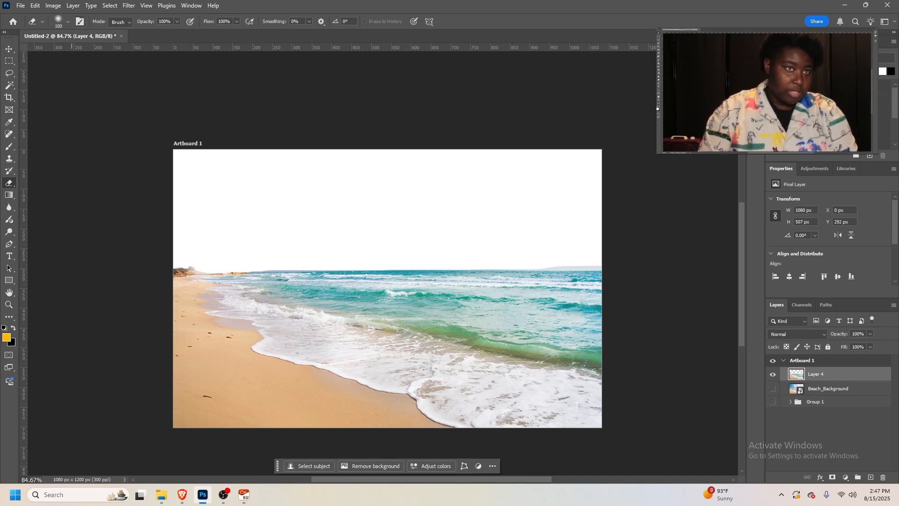
pyautogui.click(67, 22)
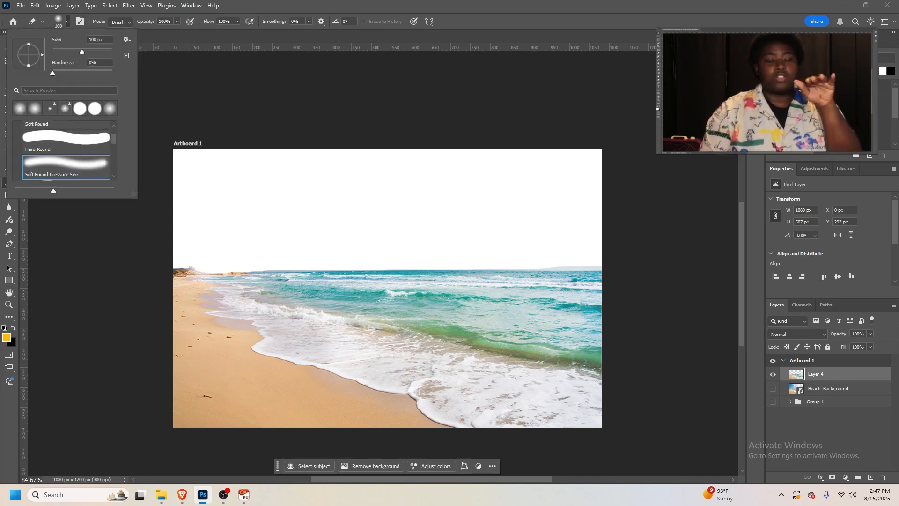
pyautogui.click(199, 233)
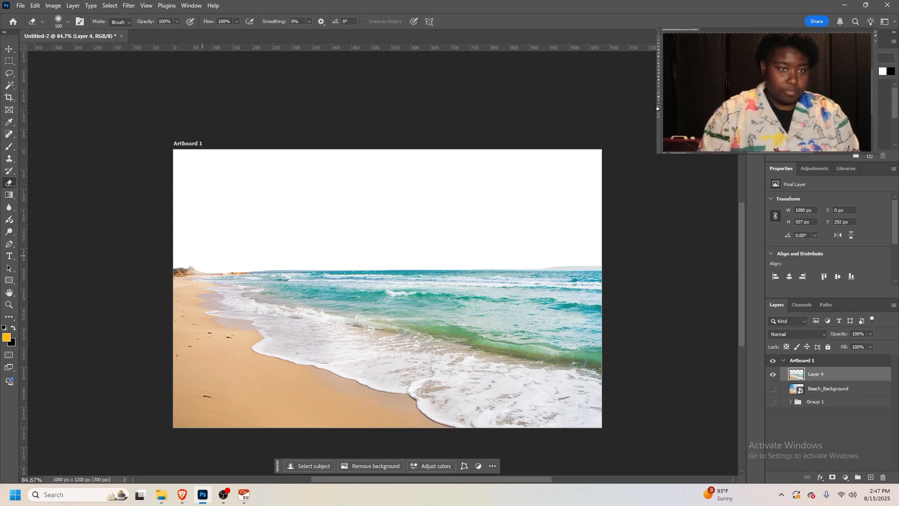
pyautogui.moveTo(197, 249); pyautogui.dragTo(171, 259)
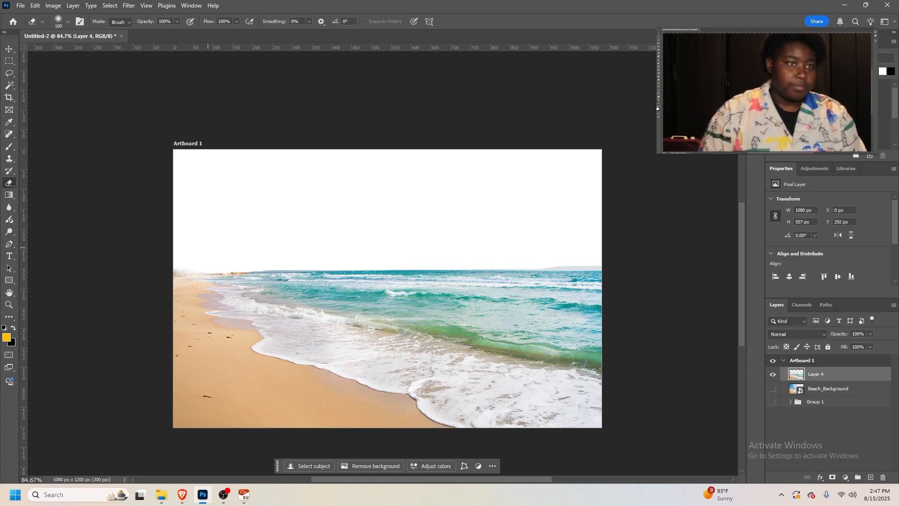
# Try erasing the upper-left corner of the beach with a 100 px Hard Round eraser, and undo the stroke
pyautogui.click(67, 22)
pyautogui.click(66, 138)
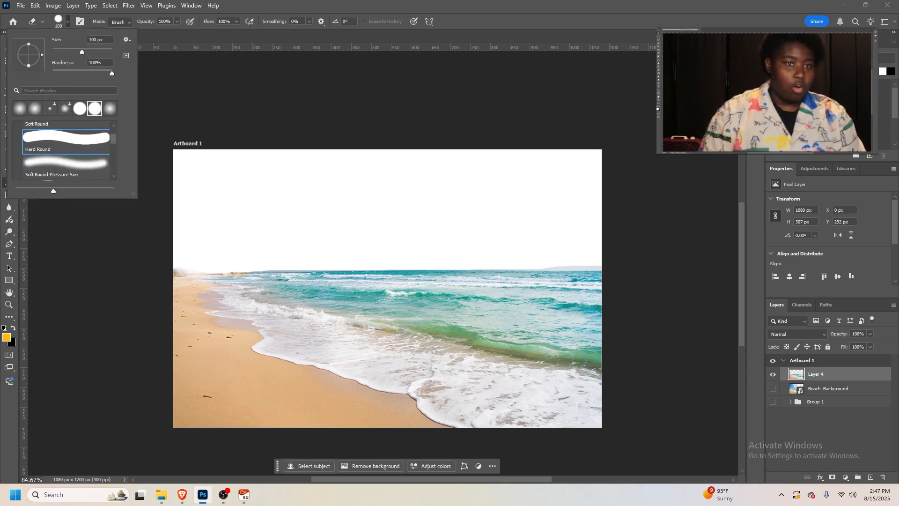
pyautogui.press('Return')
pyautogui.moveTo(225, 254); pyautogui.dragTo(118, 301)
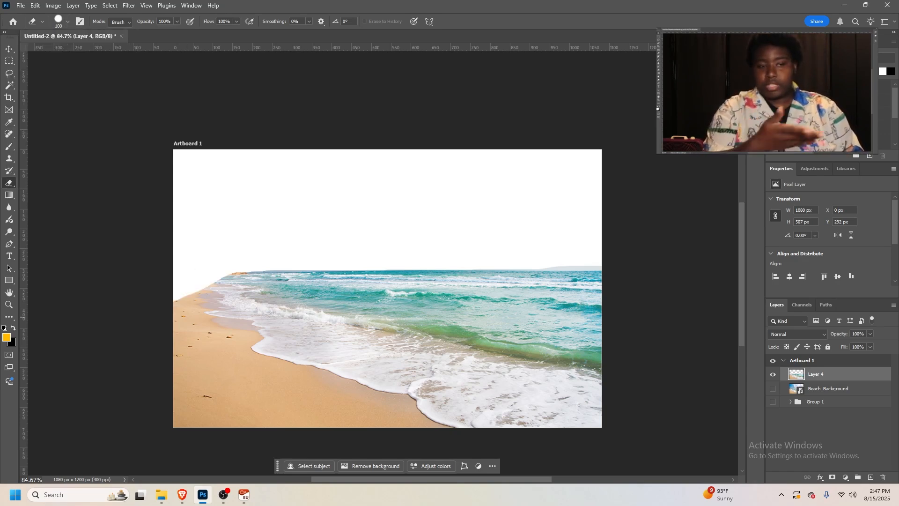
pyautogui.hotkey('ctrl', 'z')
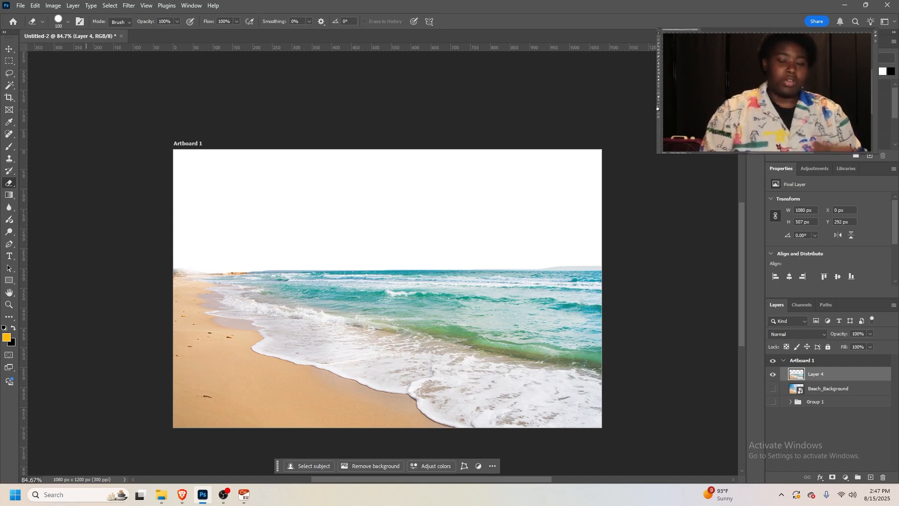
# Fade the left and middle of Layer 4's horizon edge with a 100 px Soft Round eraser at 0% hardness
pyautogui.click(67, 21)
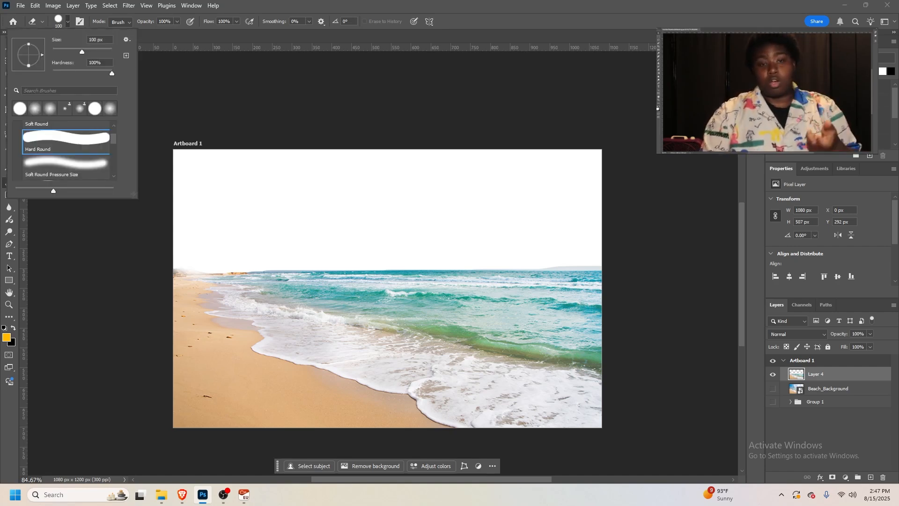
pyautogui.scroll(2, 66, 150)
pyautogui.click(66, 147)
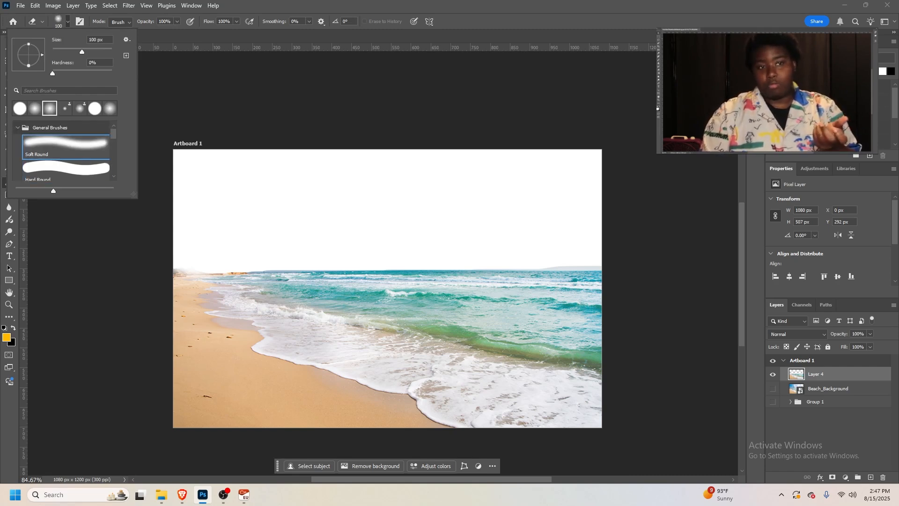
pyautogui.click(275, 255)
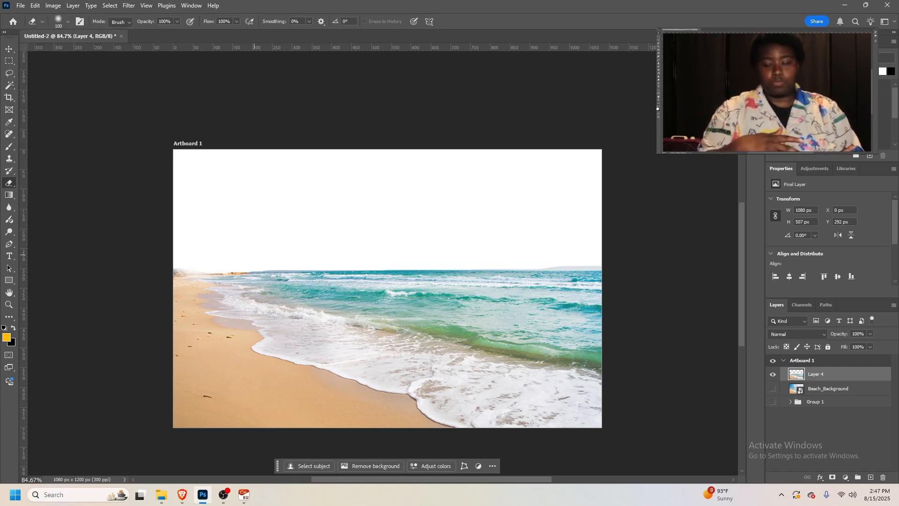
pyautogui.click(67, 21)
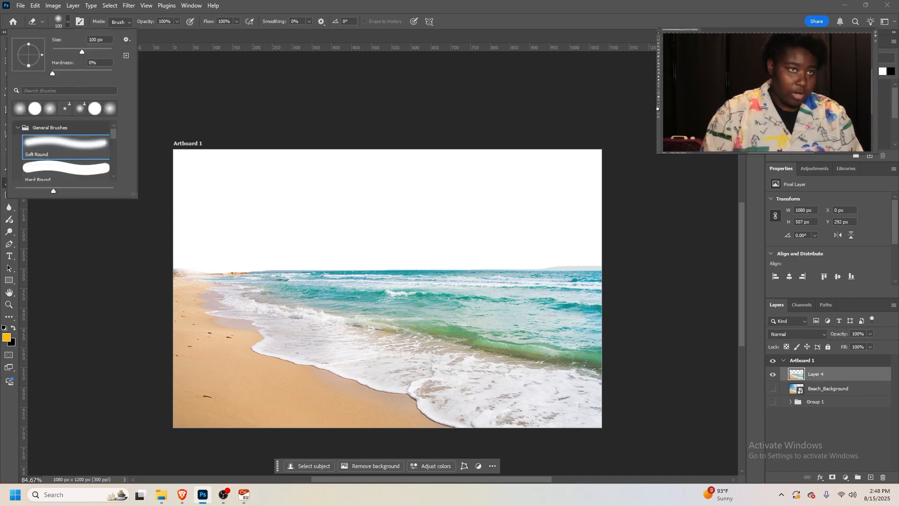
pyautogui.scroll(-2, 65, 150)
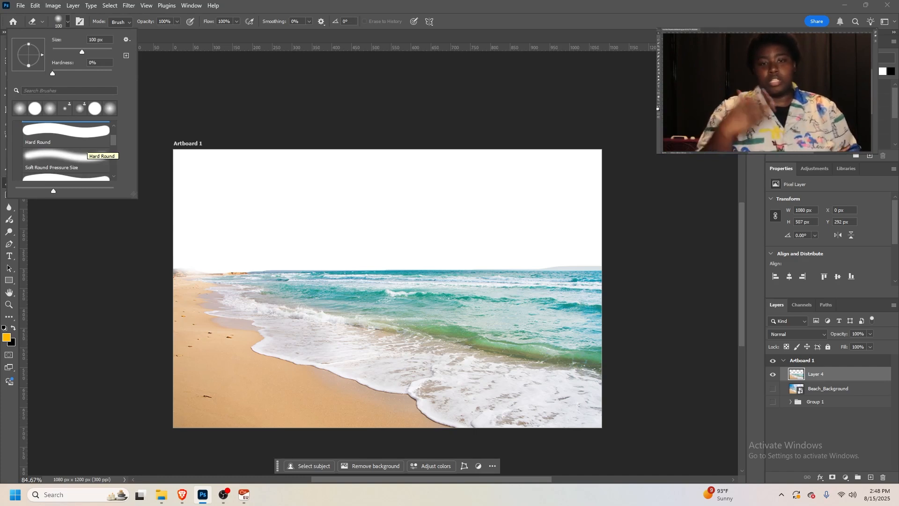
pyautogui.scroll(2, 66, 149)
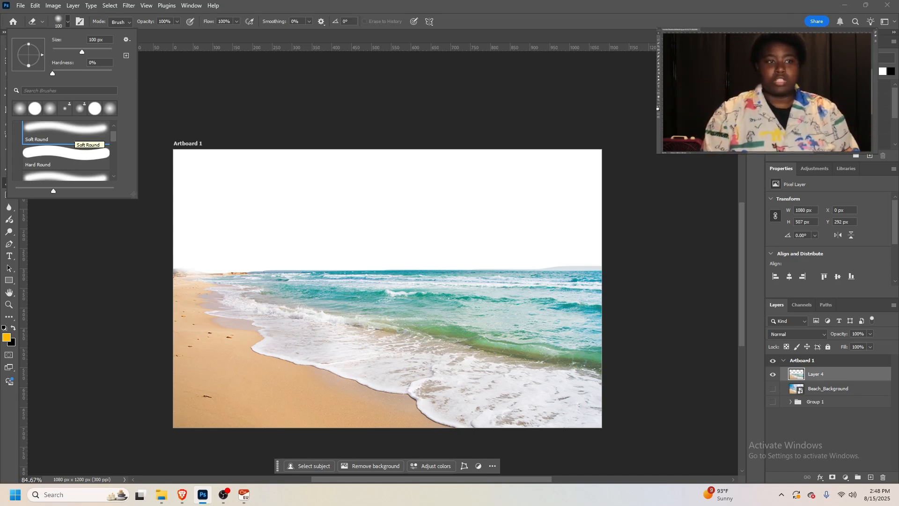
pyautogui.click(70, 133)
pyautogui.click(274, 239)
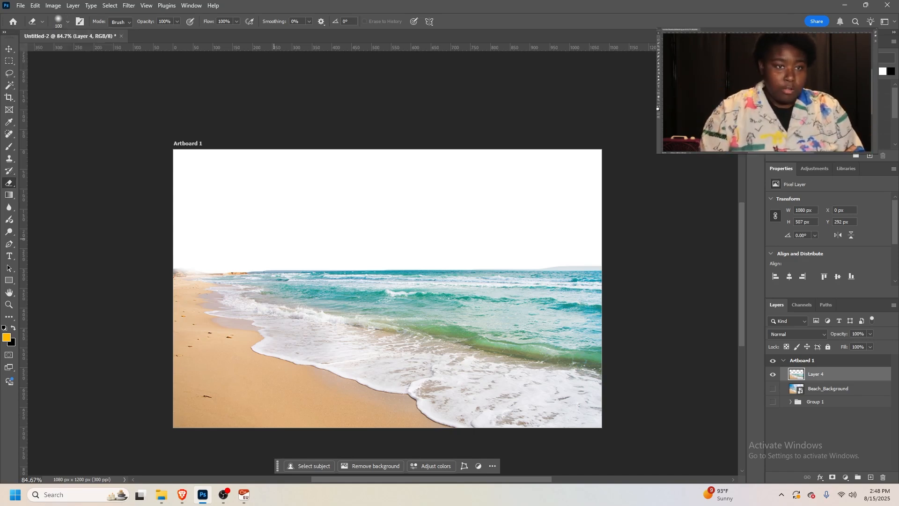
pyautogui.moveTo(181, 258)
pyautogui.mouseDown()
pyautogui.moveTo(171, 259)
pyautogui.moveTo(484, 248)
pyautogui.mouseUp()
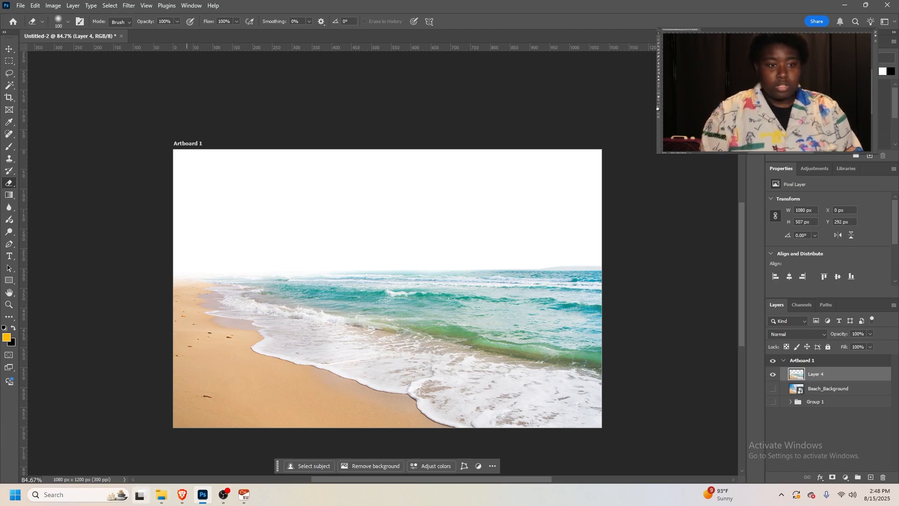
# Place the beach-uxi image from the Downloads folder onto the artboard
pyautogui.click(161, 494)
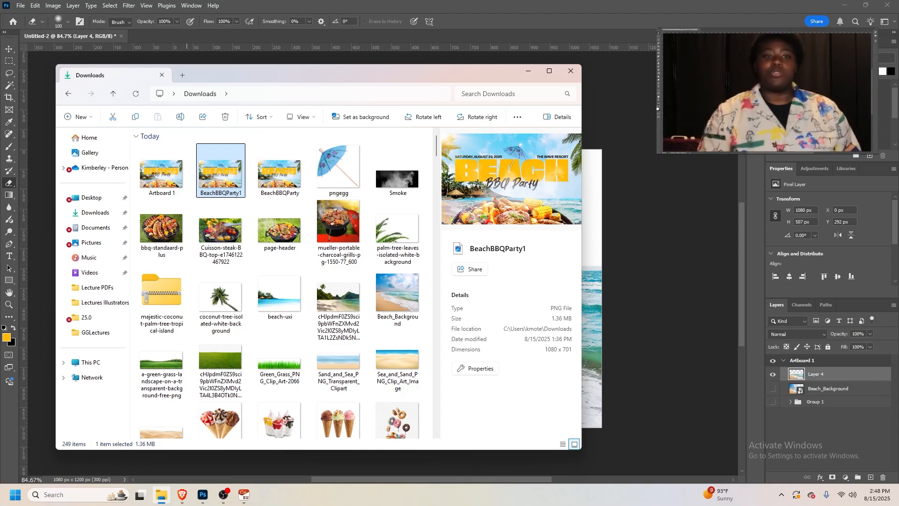
pyautogui.moveTo(324, 69); pyautogui.dragTo(581, 102)
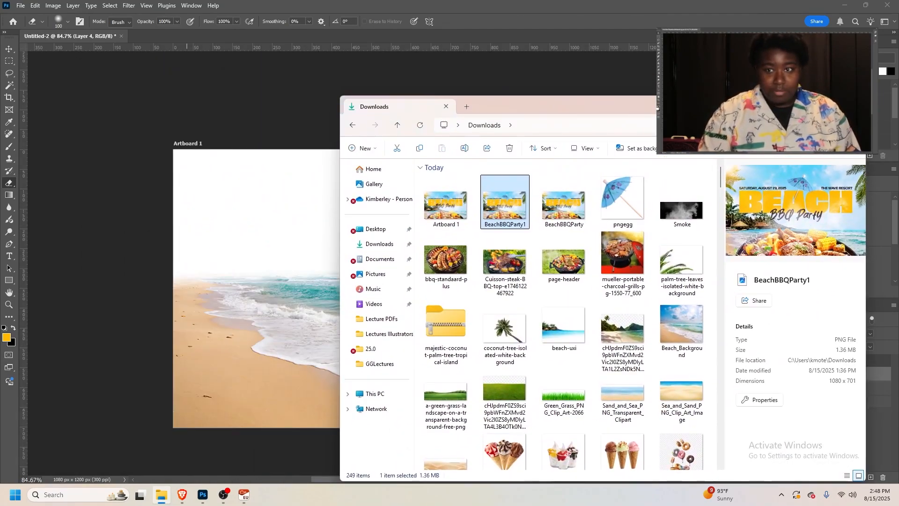
pyautogui.moveTo(865, 126); pyautogui.dragTo(697, 126)
pyautogui.moveTo(594, 104); pyautogui.dragTo(292, 53)
pyautogui.scroll(-15, 210, 248)
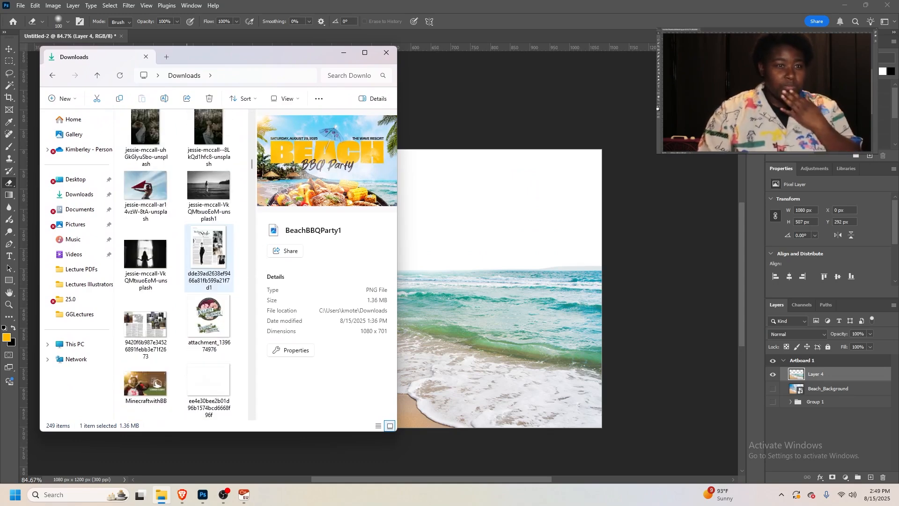
pyautogui.scroll(6, 210, 249)
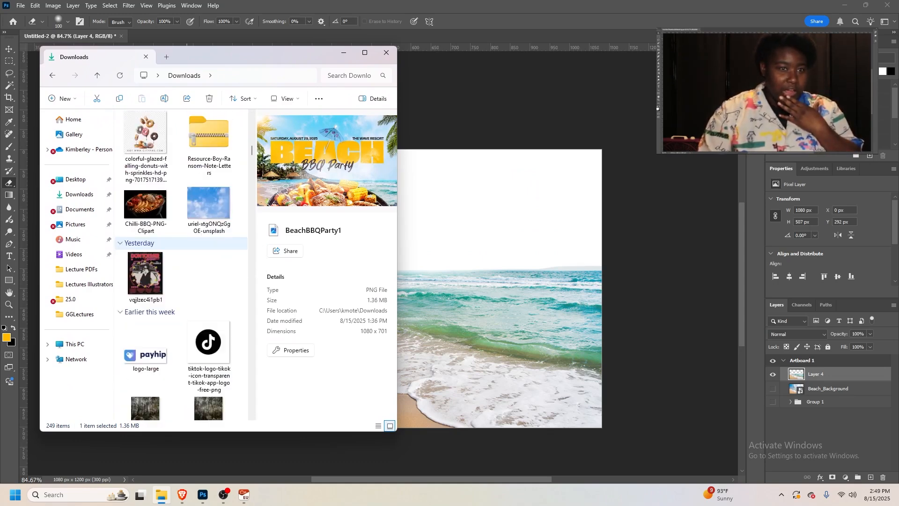
pyautogui.scroll(5, 183, 262)
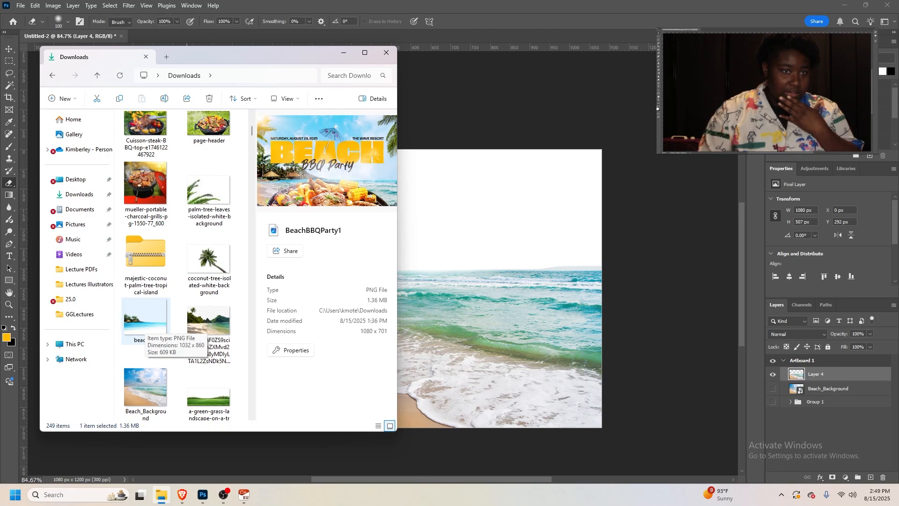
pyautogui.moveTo(143, 326); pyautogui.dragTo(482, 321)
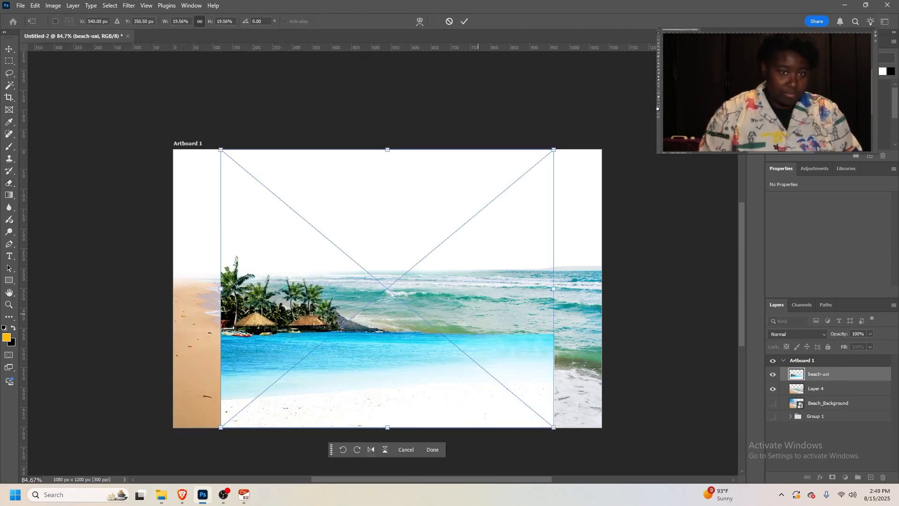
# Align beach-uxi with the artboard's left edge and the sea horizon, and stack it directly below Layer 4
pyautogui.moveTo(295, 313); pyautogui.dragTo(248, 255)
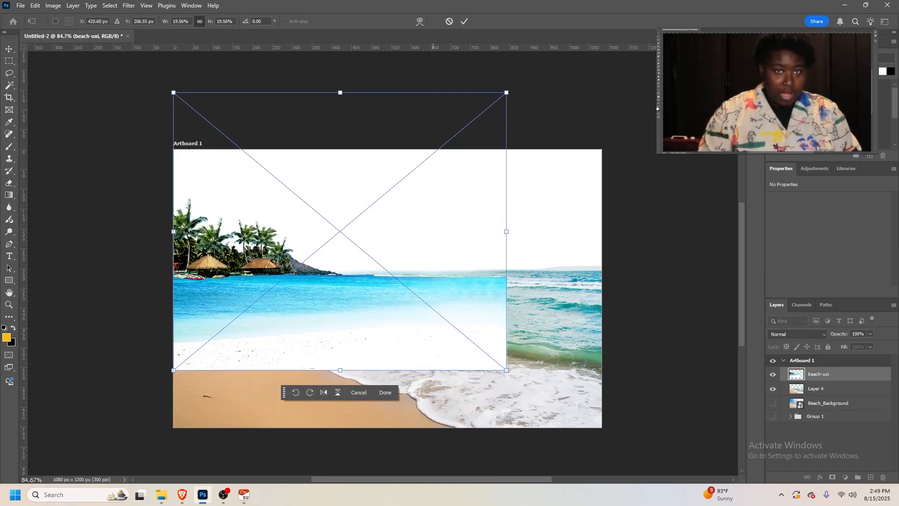
pyautogui.press('Return')
pyautogui.press('e')
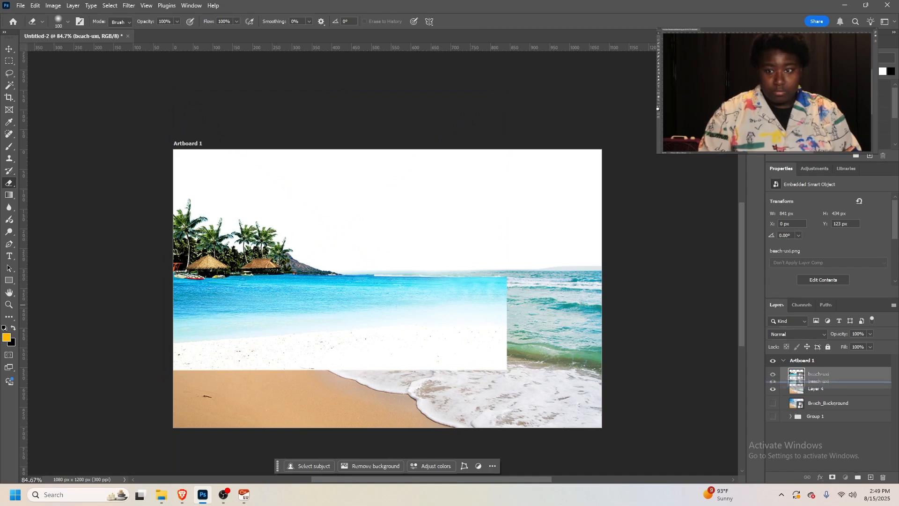
pyautogui.hotkey('ctrl', '[')
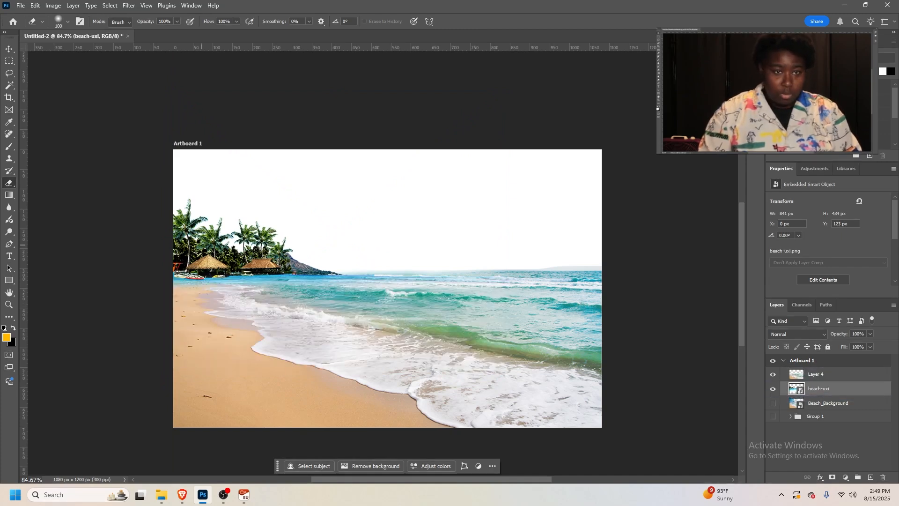
pyautogui.click(8, 49)
pyautogui.moveTo(250, 262); pyautogui.dragTo(249, 266)
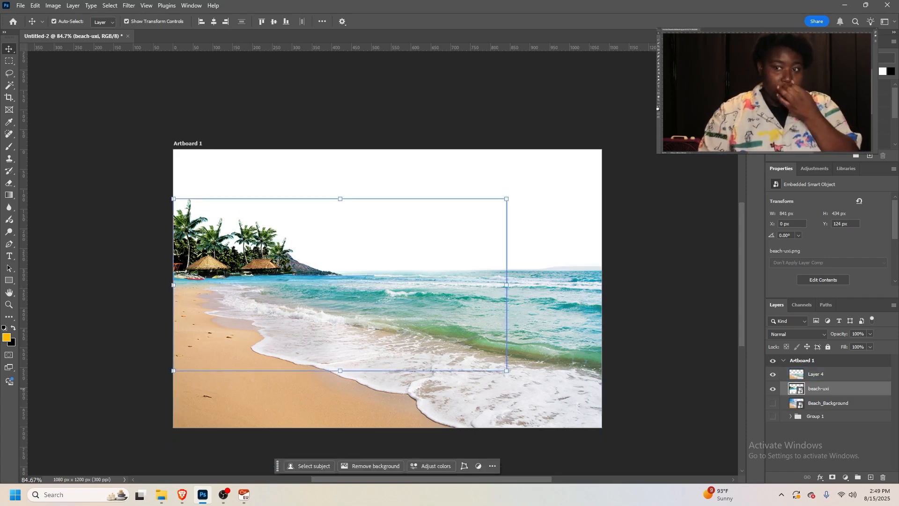
# Rasterize the beach-uxi layer
pyautogui.rightClick(817, 387)
pyautogui.moveTo(817, 382)
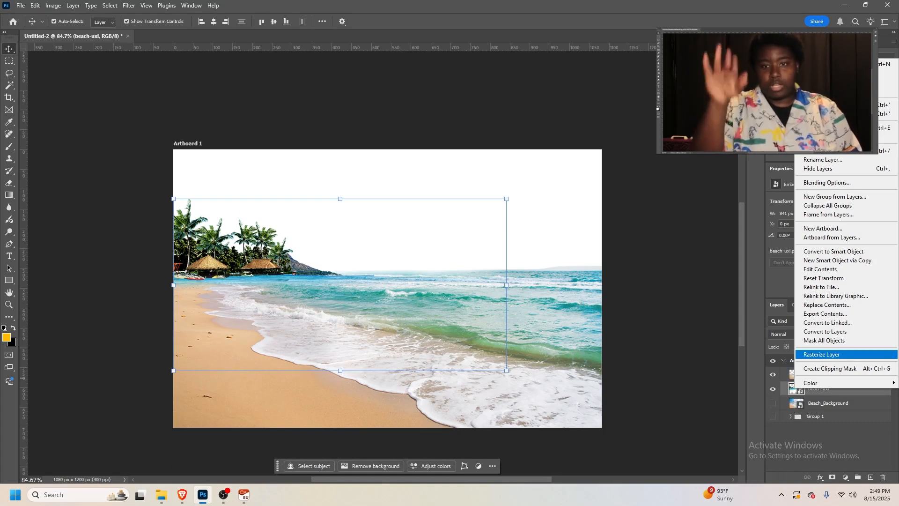
pyautogui.click(821, 354)
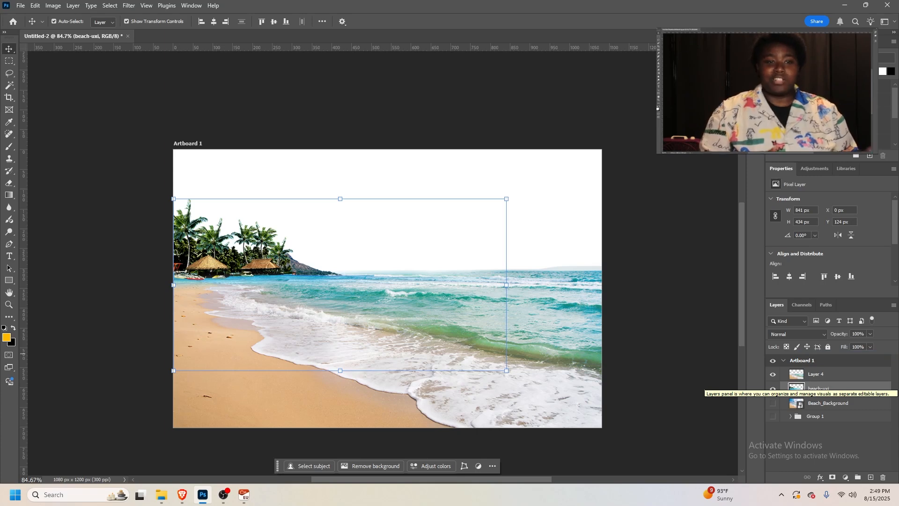
# Try erasing the beach-uxi layer along the horizon beyond the headland with the 100 px soft eraser, and undo the strokes
pyautogui.press('z')
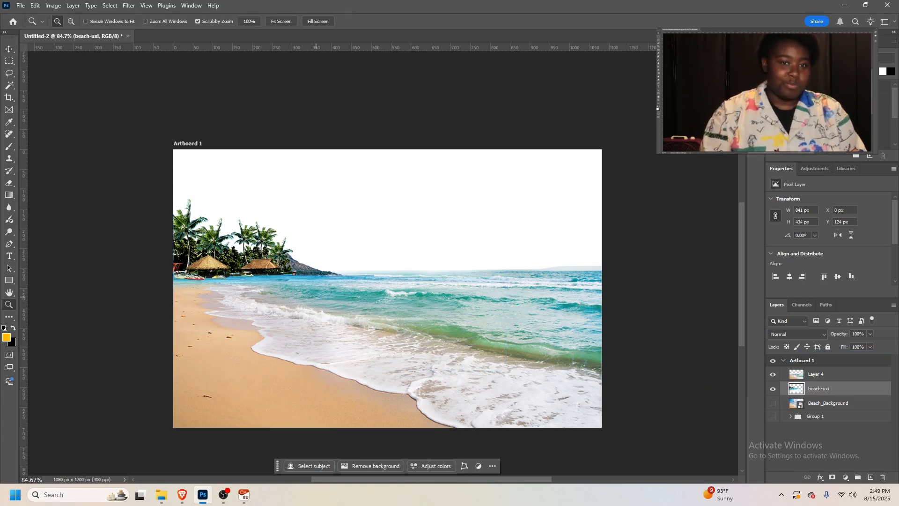
pyautogui.moveTo(438, 271); pyautogui.dragTo(459, 261)
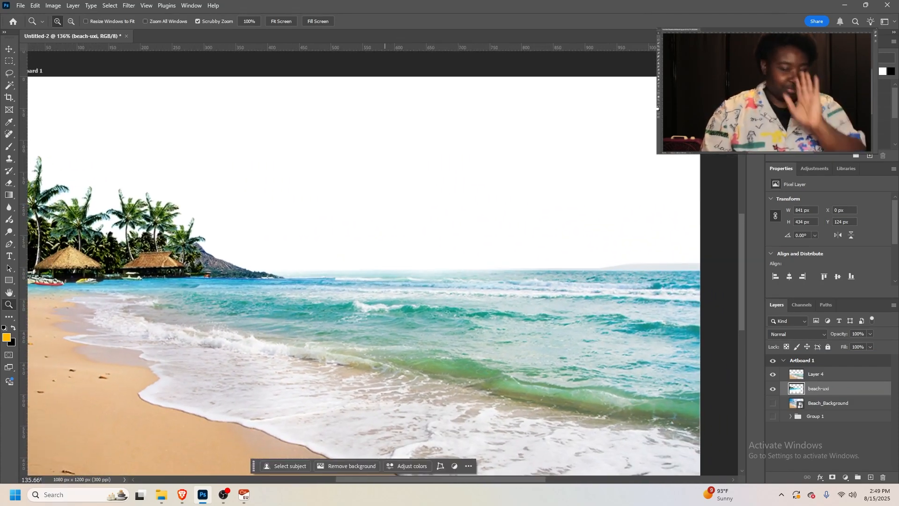
pyautogui.hscroll(3, 384, 262)
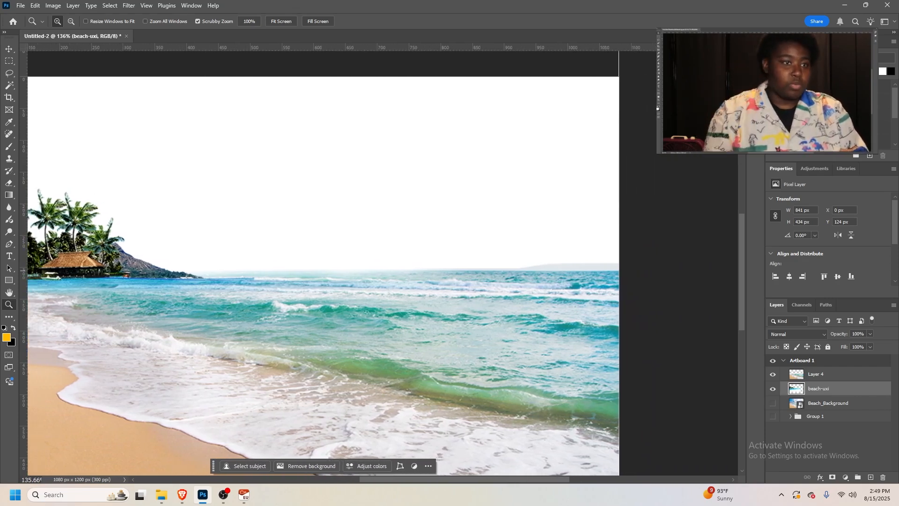
pyautogui.press('e')
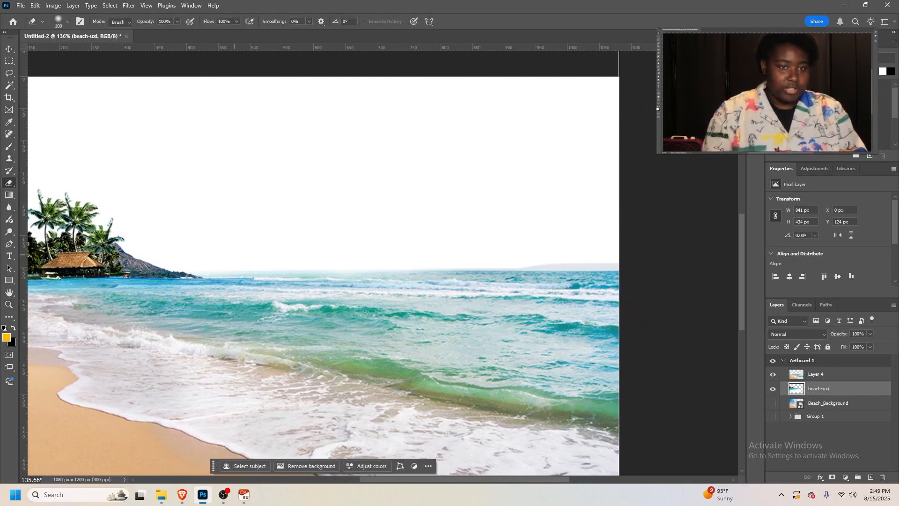
pyautogui.moveTo(212, 266); pyautogui.dragTo(461, 259)
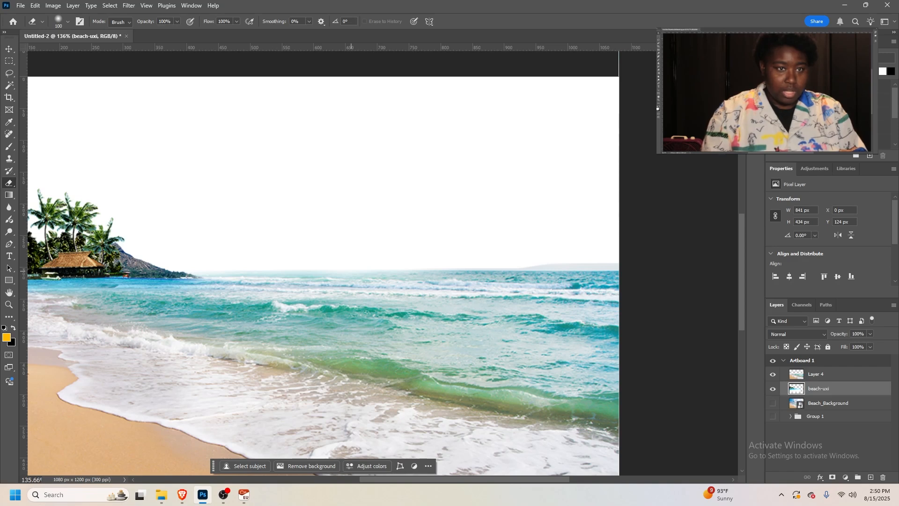
pyautogui.moveTo(224, 272); pyautogui.dragTo(258, 272)
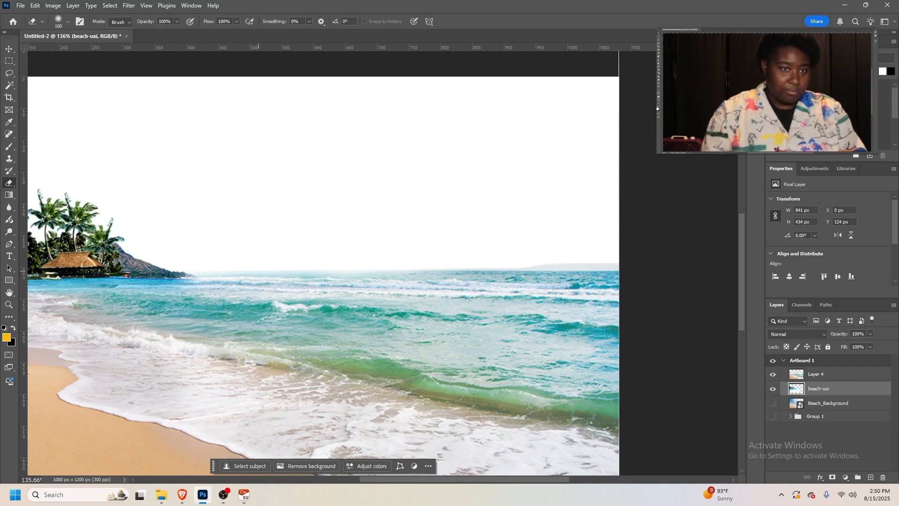
pyautogui.hotkey('ctrl', 'z')
pyautogui.hotkey('ctrl', 'z')
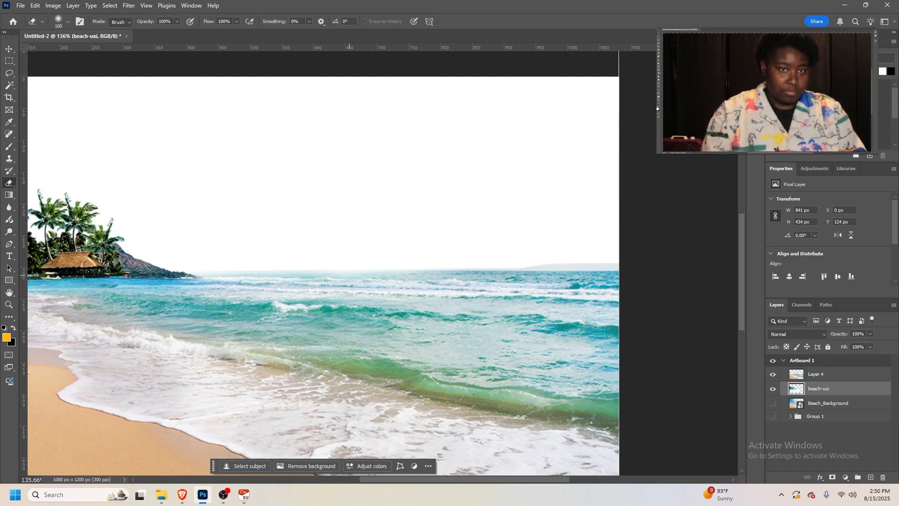
# Erase the uneven horizon edge and distant land strip of Layer 4 out to the artboard's right edge with a 25 px soft eraser
pyautogui.hotkey('alt', ']')
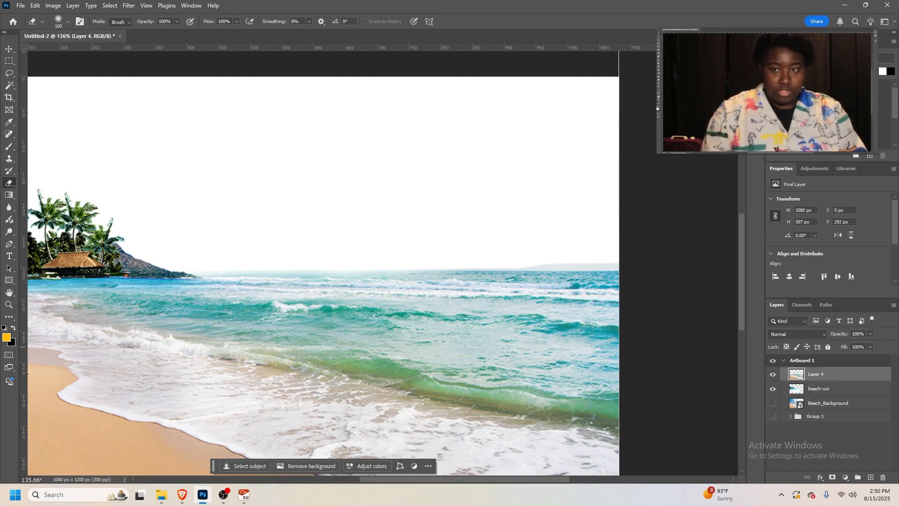
pyautogui.press('[')
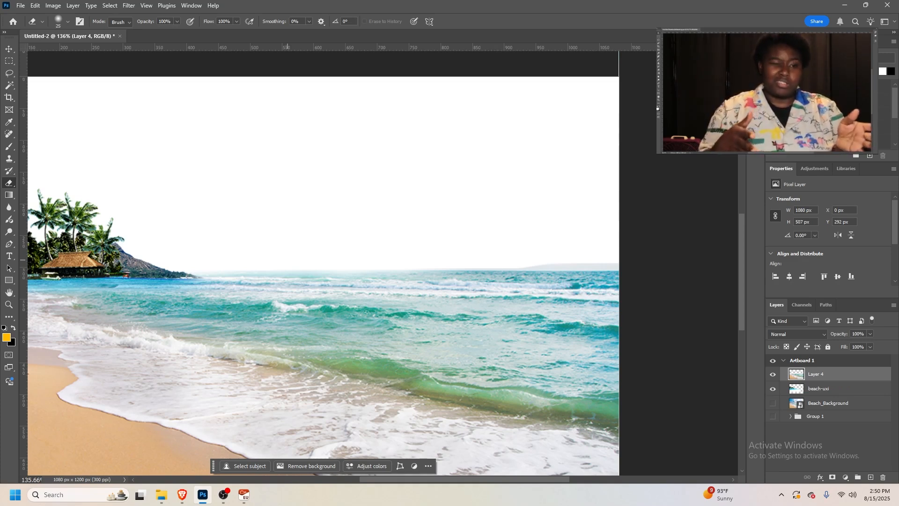
pyautogui.moveTo(258, 266); pyautogui.dragTo(318, 270)
pyautogui.moveTo(264, 267); pyautogui.dragTo(225, 269)
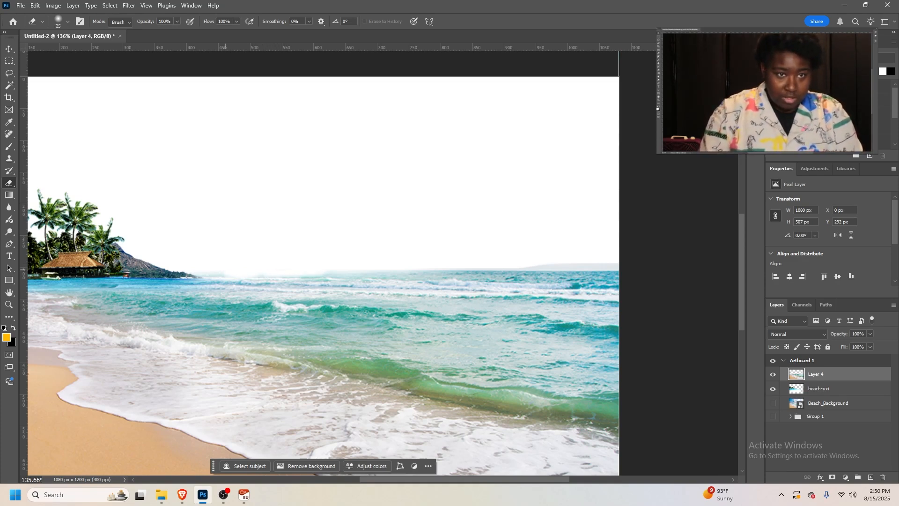
pyautogui.moveTo(281, 270); pyautogui.dragTo(499, 269)
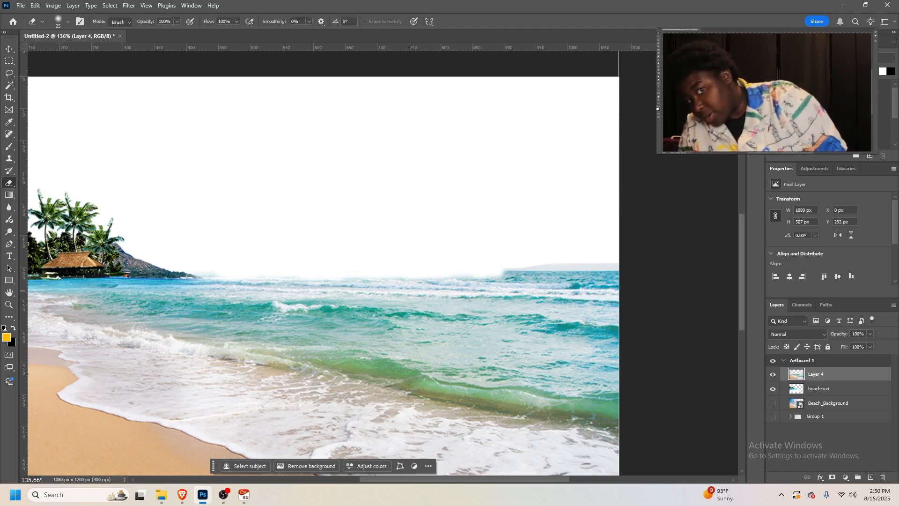
pyautogui.moveTo(616, 265); pyautogui.dragTo(579, 265)
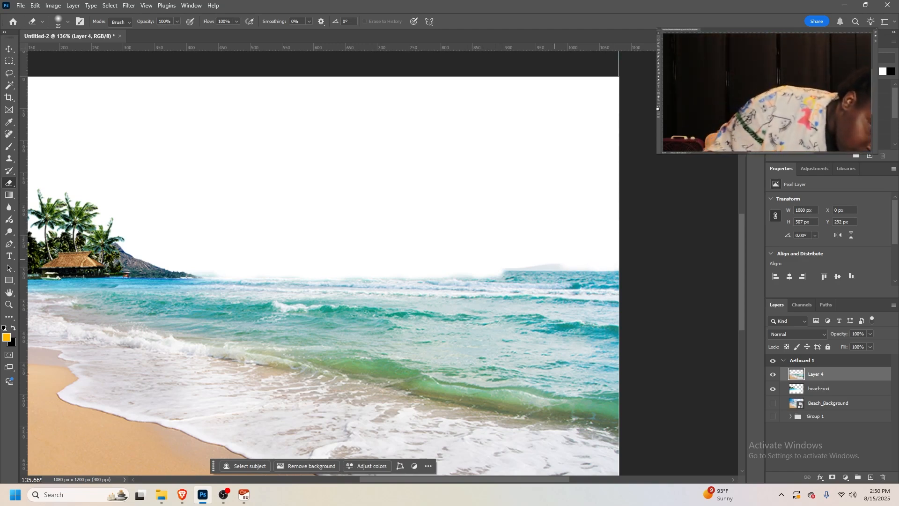
pyautogui.moveTo(549, 265)
pyautogui.mouseDown()
pyautogui.moveTo(502, 265)
pyautogui.moveTo(608, 268)
pyautogui.mouseUp()
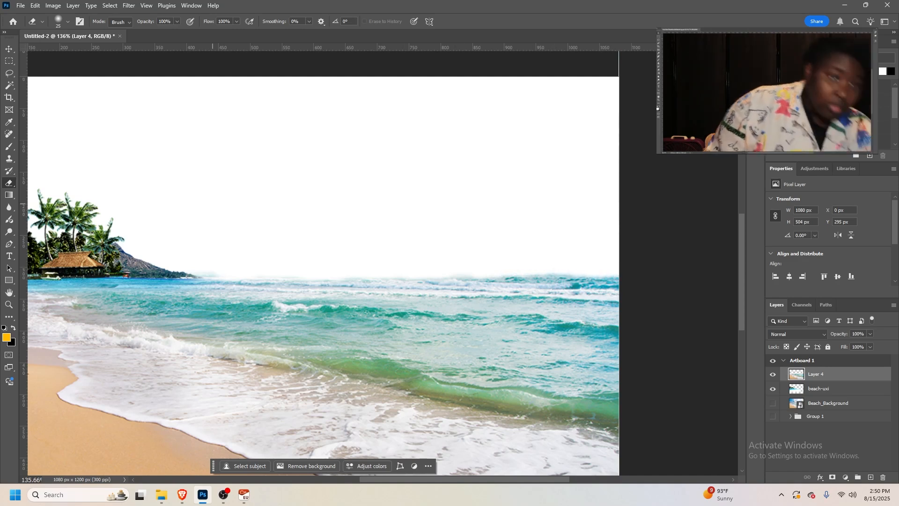
# Combine Layer 4 and beach-uxi into one smart object and toggle its visibility to check the content
pyautogui.click(9, 304)
pyautogui.moveTo(305, 304); pyautogui.dragTo(269, 305)
pyautogui.moveTo(347, 281); pyautogui.dragTo(356, 281)
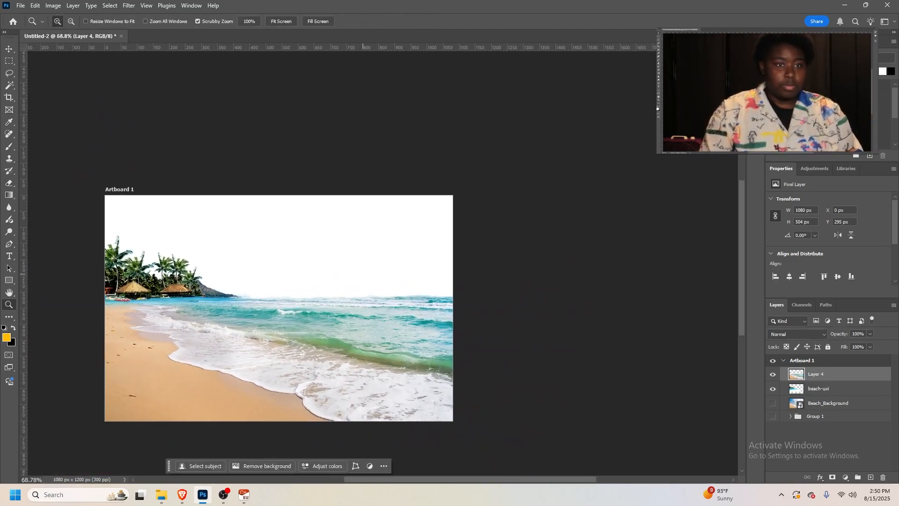
pyautogui.click(9, 61)
pyautogui.click(9, 50)
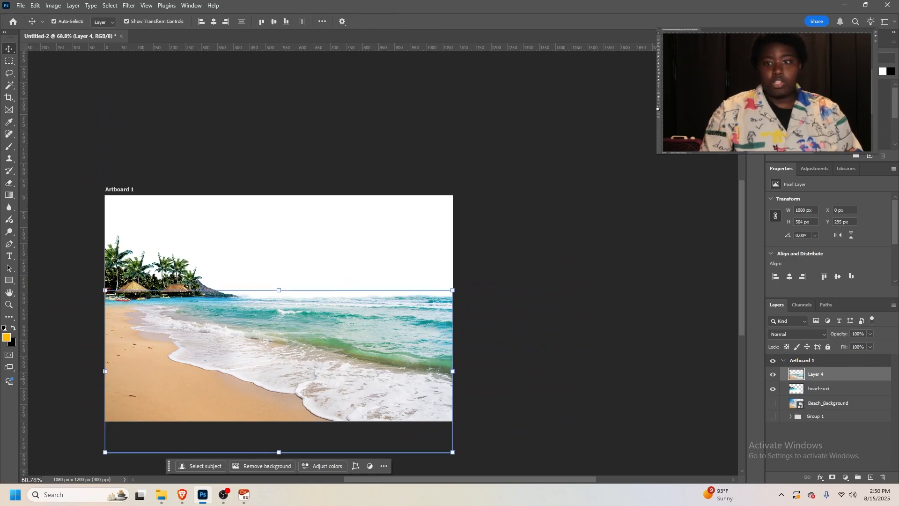
pyautogui.keyDown('ctrl'); pyautogui.click(818, 389); pyautogui.keyUp('ctrl')
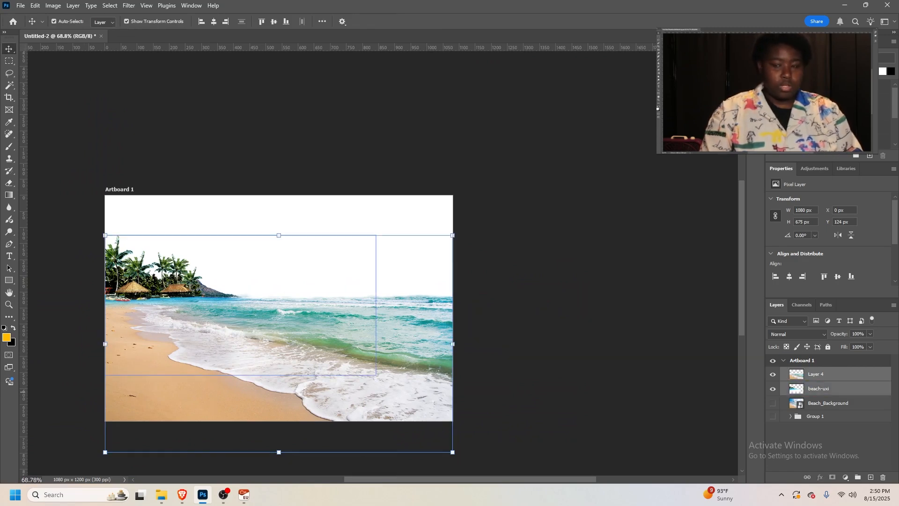
pyautogui.rightClick(823, 377)
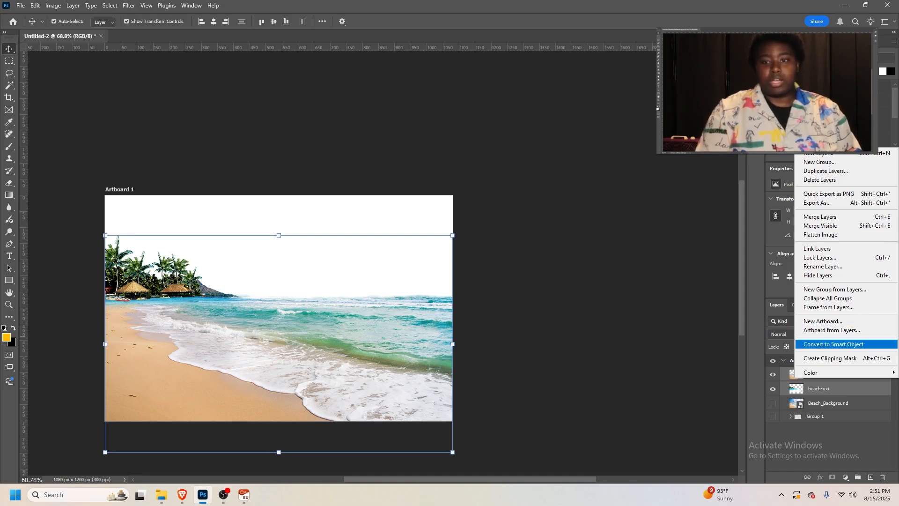
pyautogui.click(833, 344)
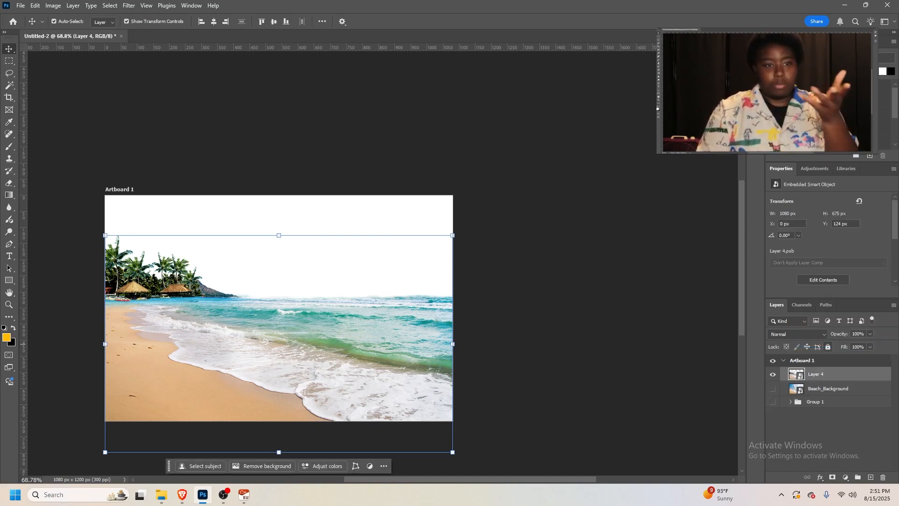
pyautogui.hotkey('ctrl', ',')
pyautogui.hotkey('ctrl', ',')
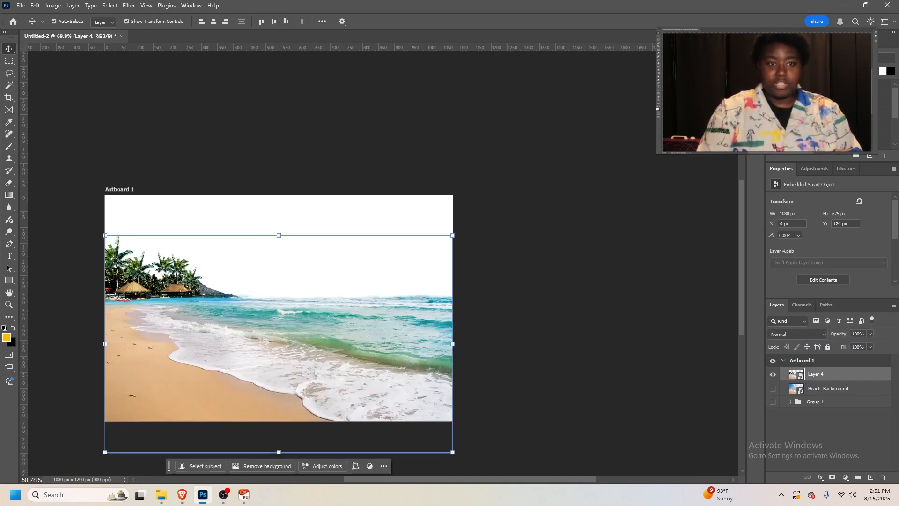
# Place the Beach_Background image from Downloads again and scale it proportionally to the artboard's full width of 1080 px
pyautogui.click(161, 494)
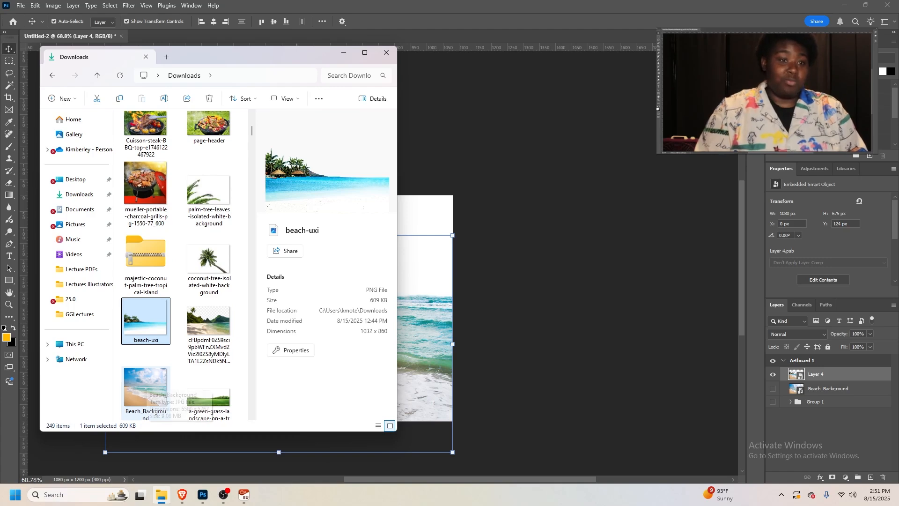
pyautogui.moveTo(145, 388); pyautogui.dragTo(435, 310)
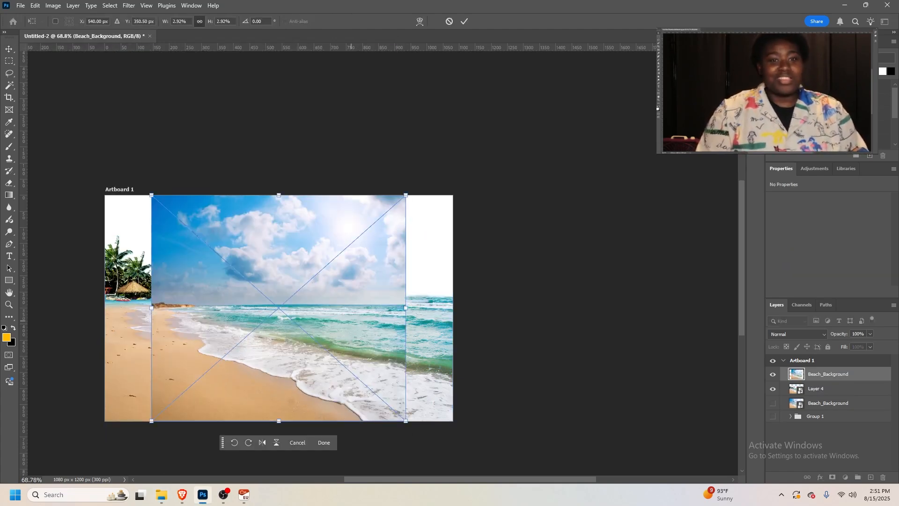
pyautogui.moveTo(151, 307); pyautogui.dragTo(105, 308)
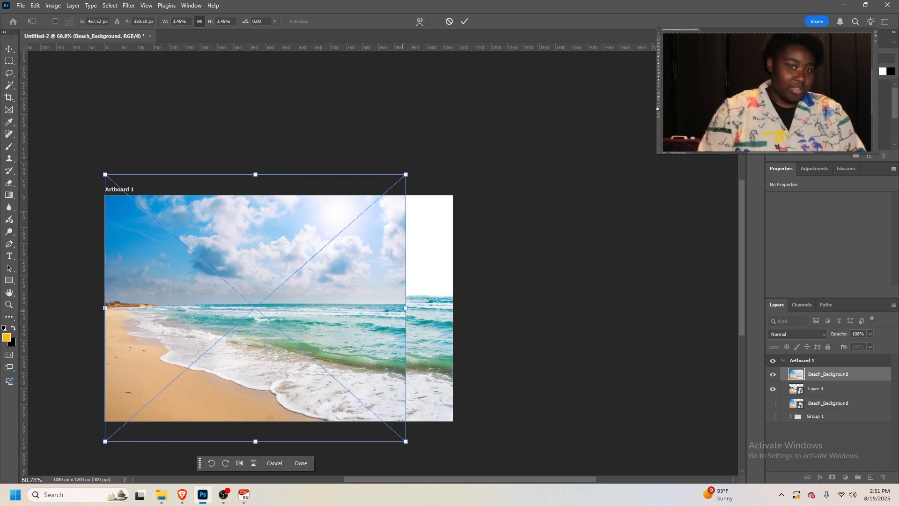
pyautogui.moveTo(405, 308); pyautogui.dragTo(453, 308)
pyautogui.moveTo(100, 308); pyautogui.dragTo(105, 308)
pyautogui.press('Return')
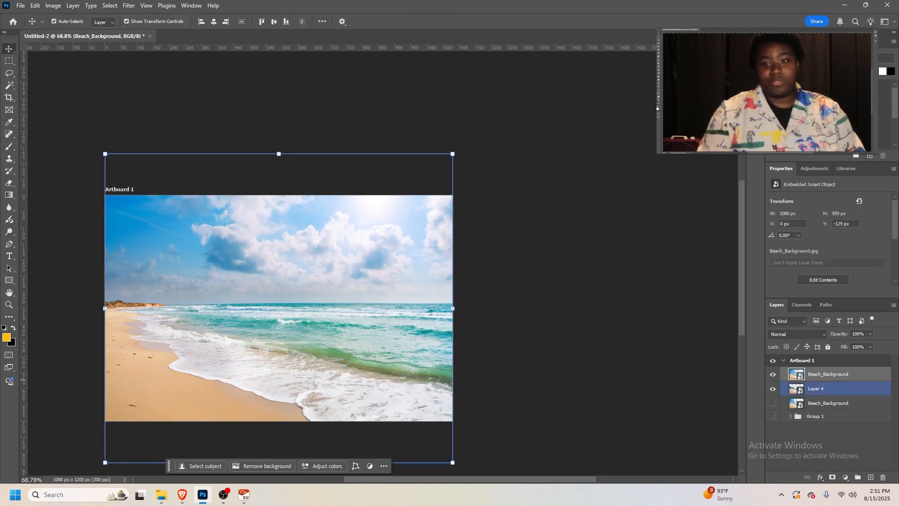
# Move the new Beach_Background layer beneath Layer 4 and combine the two layers into one smart object
pyautogui.moveTo(828, 374); pyautogui.dragTo(828, 393)
pyautogui.click(629, 359)
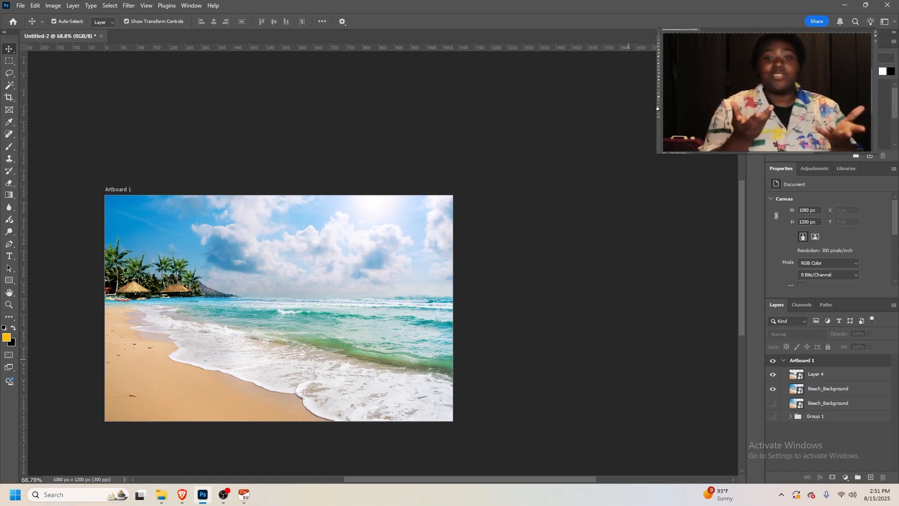
pyautogui.click(828, 373)
pyautogui.keyDown('shift'); pyautogui.click(827, 388); pyautogui.keyUp('shift')
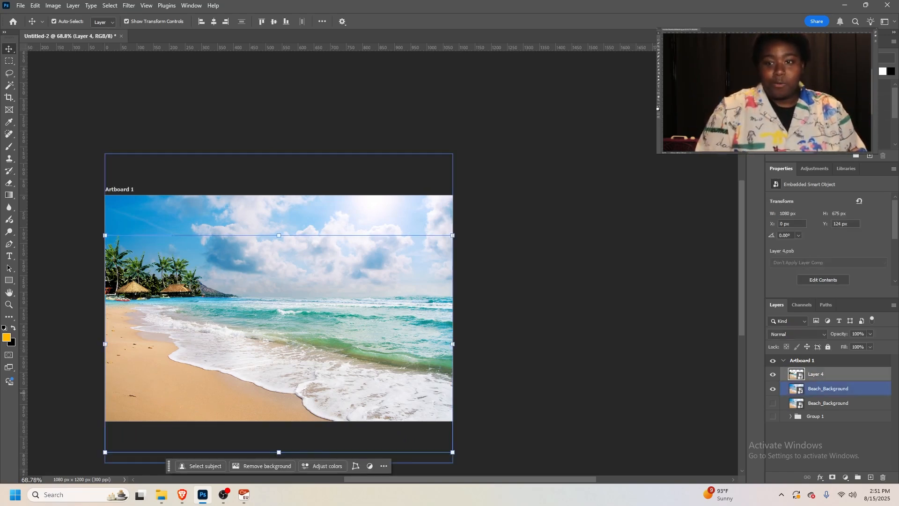
pyautogui.rightClick(828, 388)
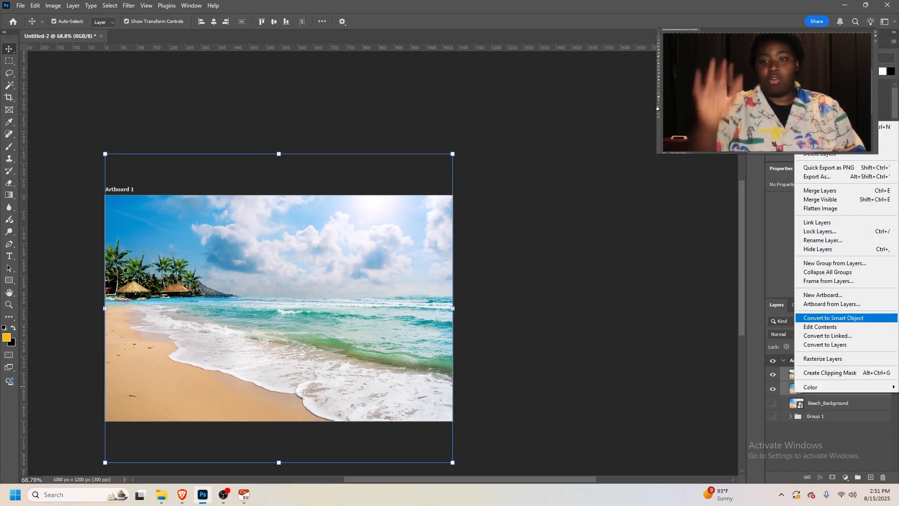
pyautogui.click(834, 317)
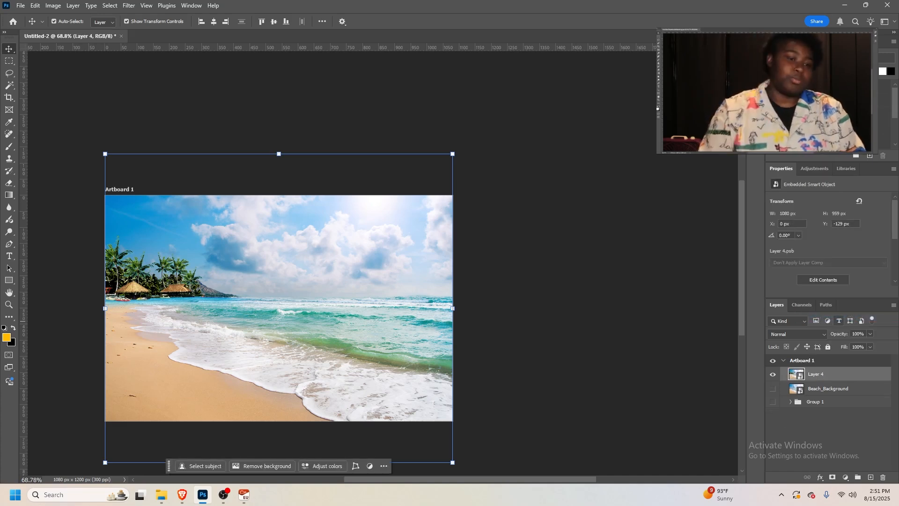
# Shift the combined beach smart object down on the artboard to Y -65 px
pyautogui.click(515, 356)
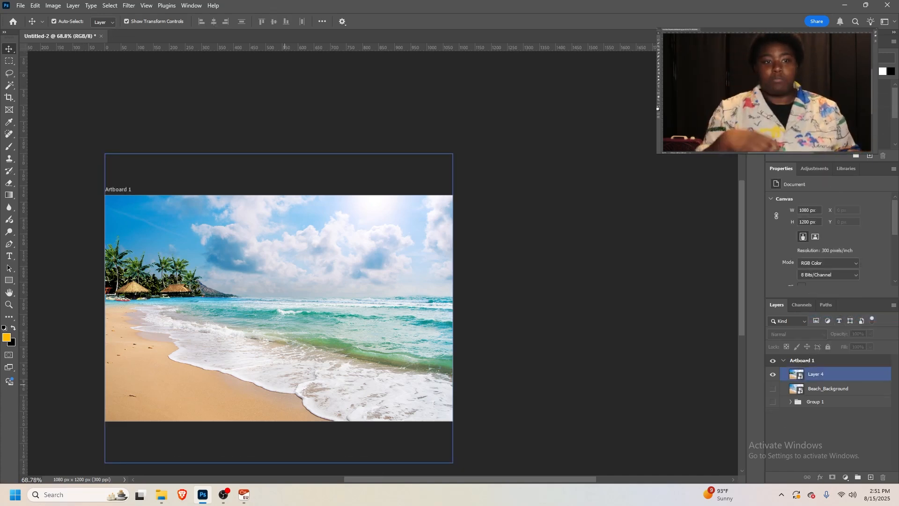
pyautogui.moveTo(206, 291); pyautogui.dragTo(210, 312)
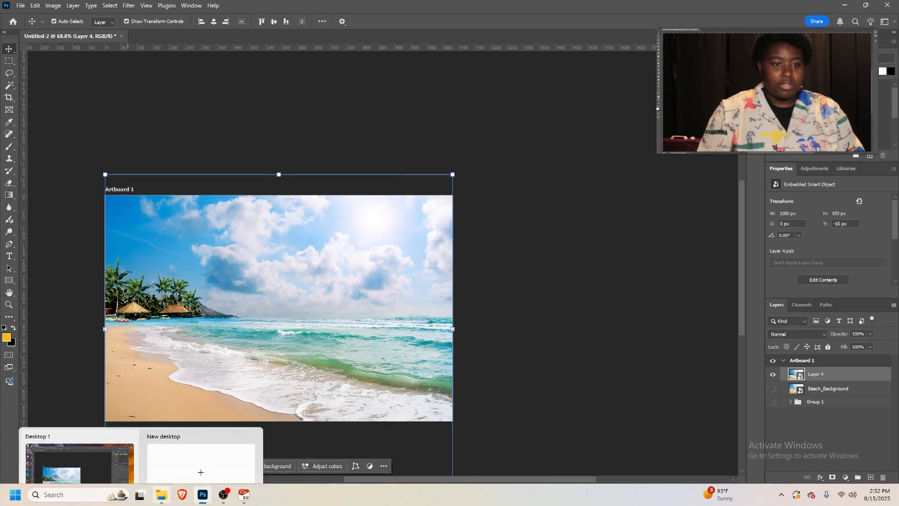
# Open the palm tree PSD from the majestic-coconut-palm-tree-tropical-island archive in Downloads and copy its Object layer into the flyer document
pyautogui.click(161, 494)
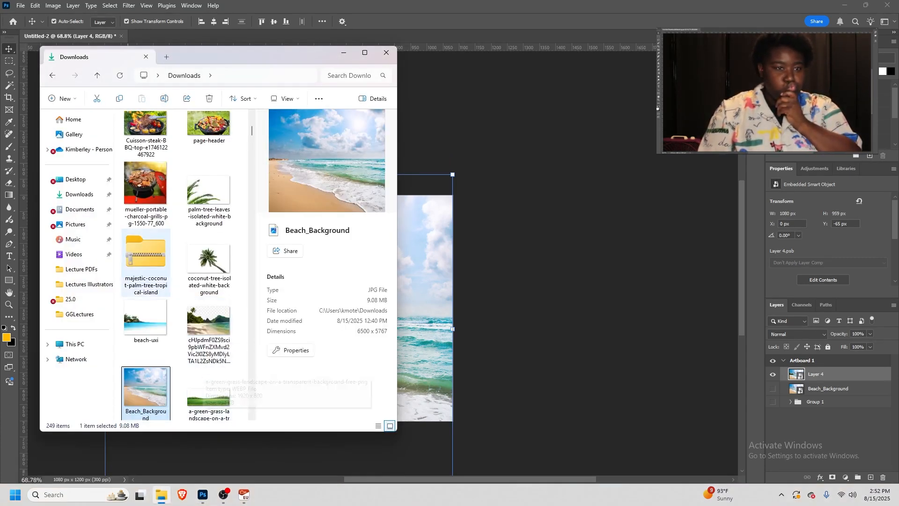
pyautogui.doubleClick(146, 255)
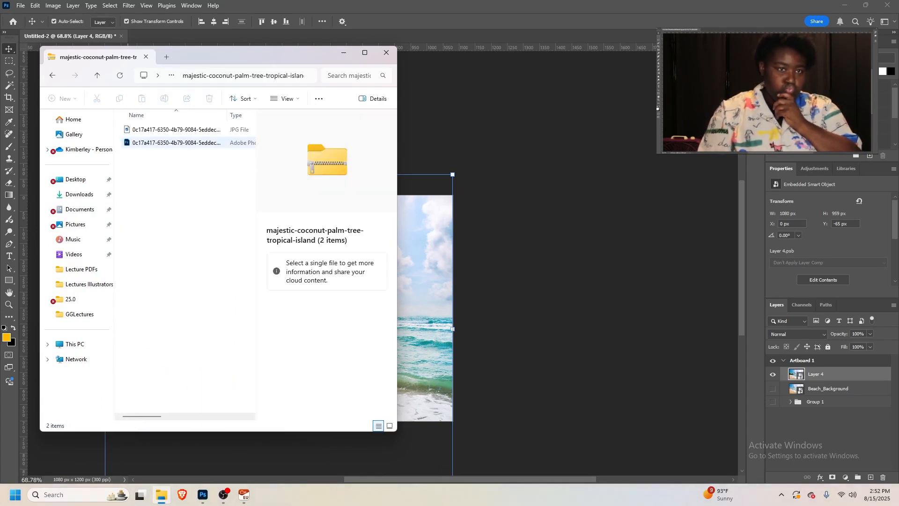
pyautogui.click(176, 143)
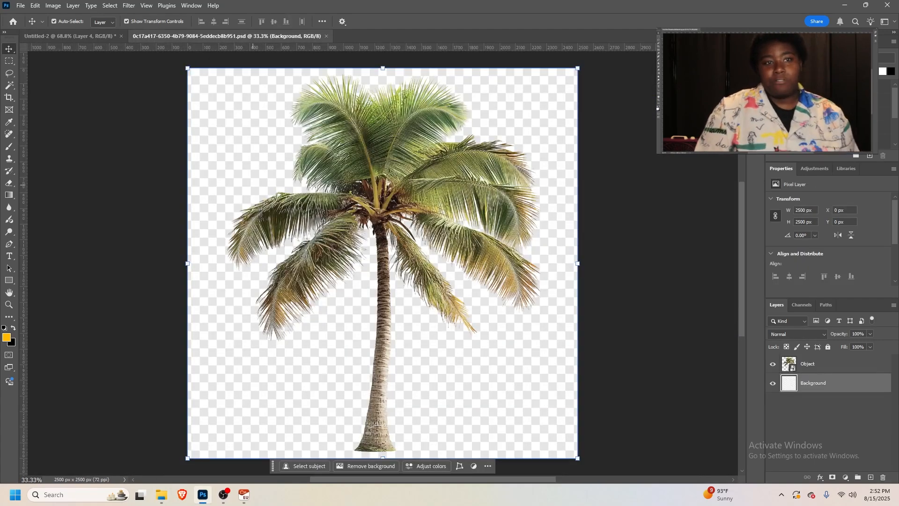
pyautogui.click(380, 211)
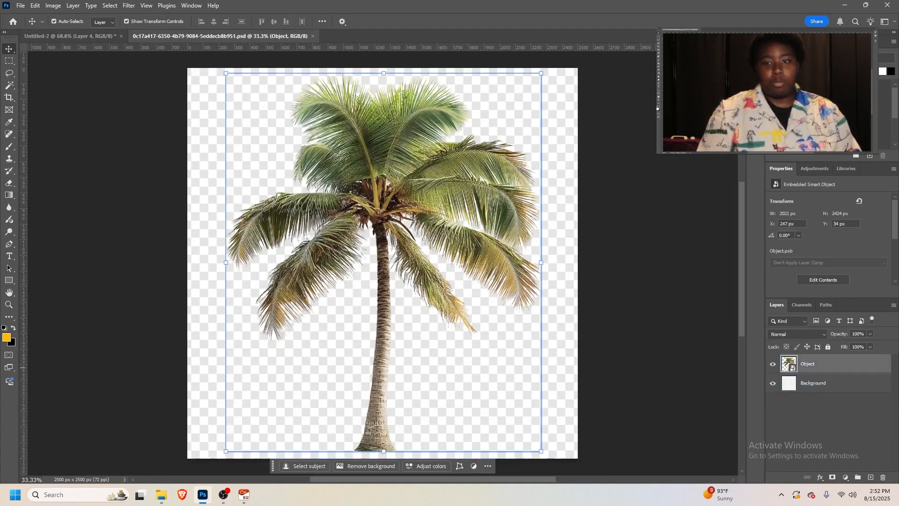
pyautogui.moveTo(381, 211); pyautogui.dragTo(129, 295)
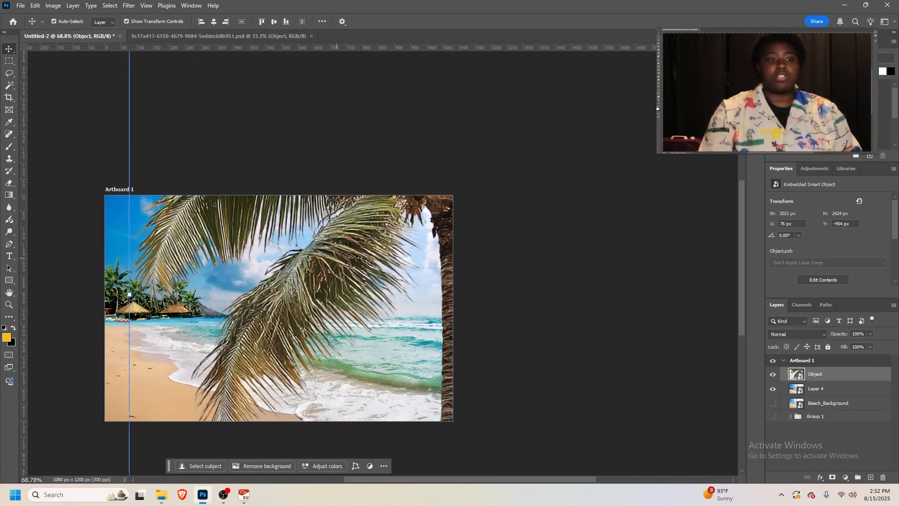
# Scale the palm tree to 716 x 852 px, rotate it -16.10° and place it over the artboard's right edge at X 824, Y -56 px
pyautogui.hotkey('ctrl', 't')
pyautogui.moveTo(129, 294); pyautogui.dragTo(614, 293)
pyautogui.moveTo(692, 287); pyautogui.dragTo(531, 277)
pyautogui.moveTo(536, 246); pyautogui.dragTo(421, 236)
pyautogui.moveTo(421, 373); pyautogui.dragTo(421, 446)
pyautogui.moveTo(287, 306); pyautogui.dragTo(291, 345)
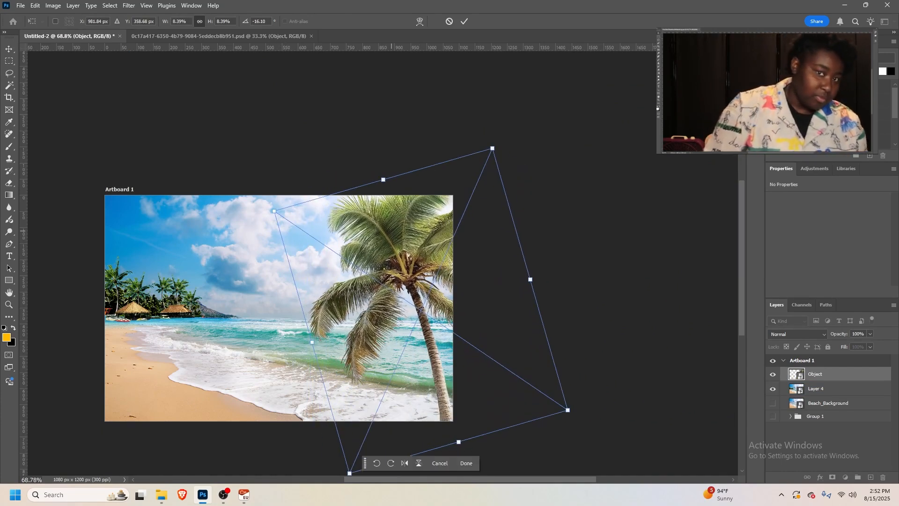
pyautogui.moveTo(397, 208); pyautogui.dragTo(461, 213)
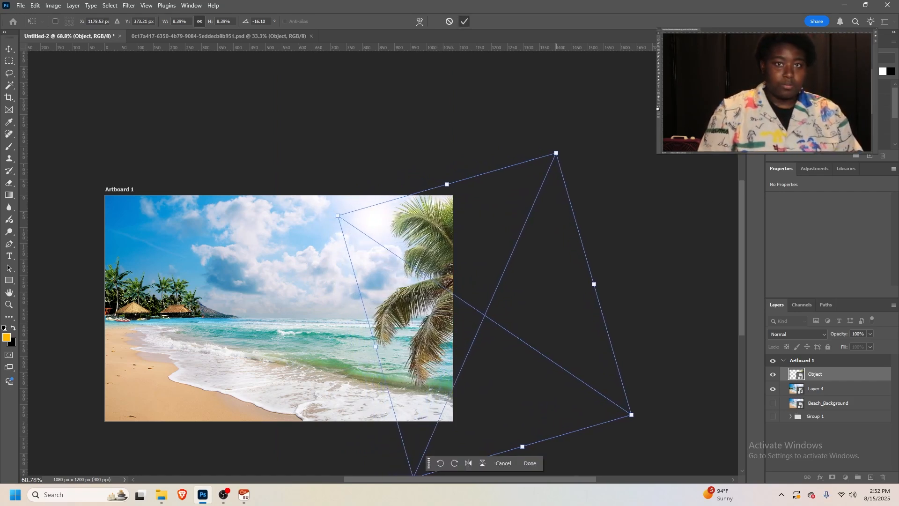
pyautogui.click(464, 21)
# Duplicate the palm tree, flip the copy horizontally and place it over the artboard's left edge at X -464 px, Y -56 px
pyautogui.moveTo(398, 261); pyautogui.dragTo(206, 263)
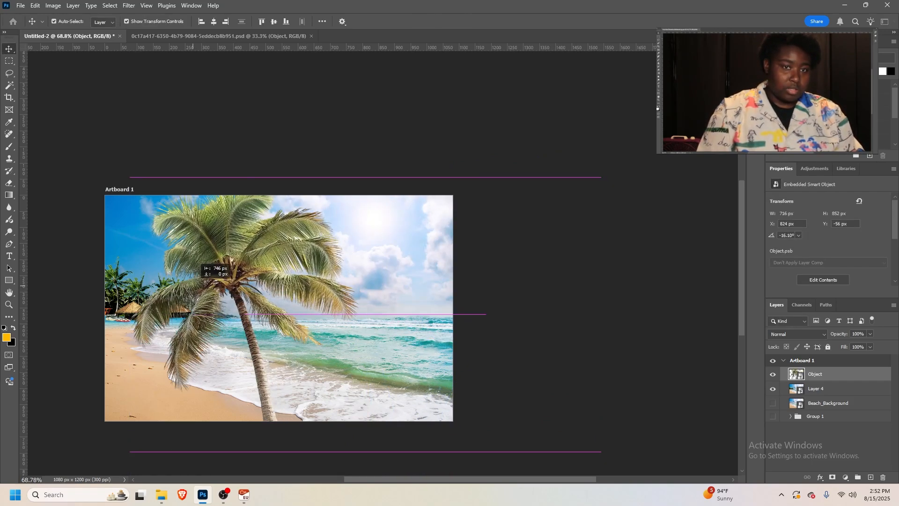
pyautogui.hotkey('ctrl', 'z')
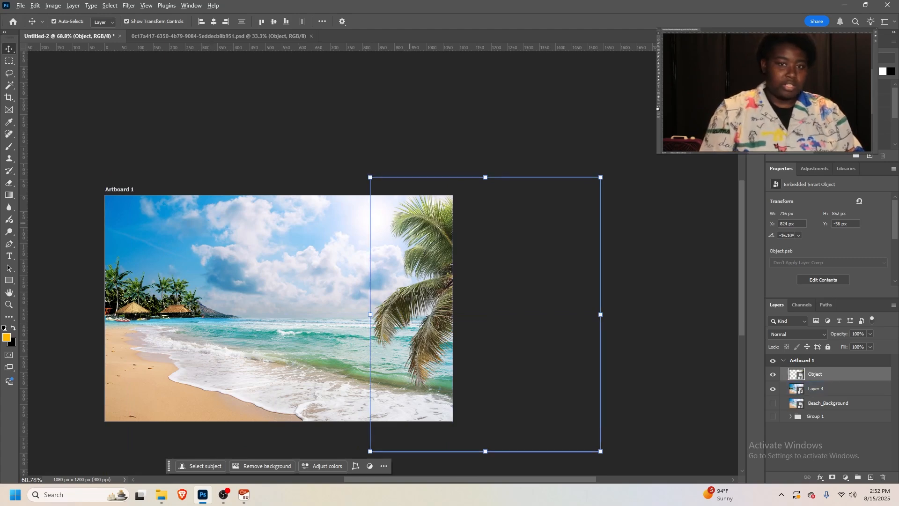
pyautogui.moveTo(425, 188); pyautogui.dragTo(124, 188)
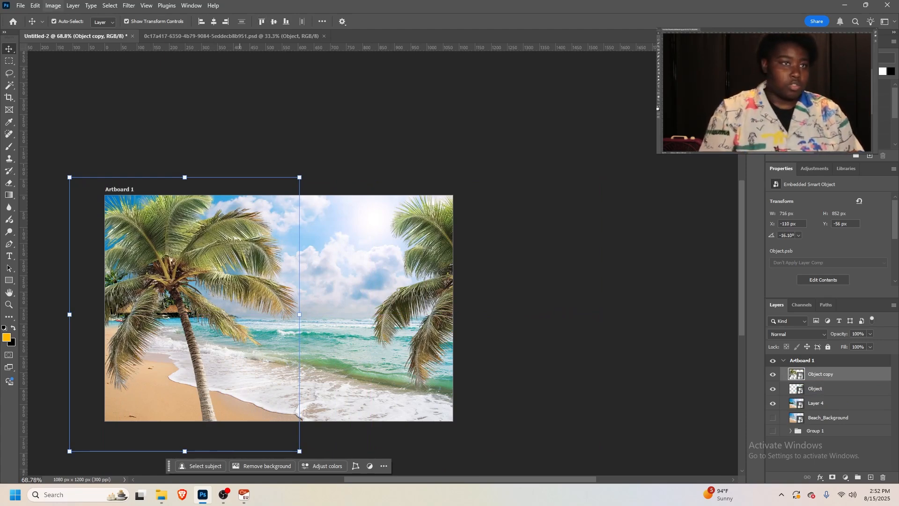
pyautogui.click(35, 6)
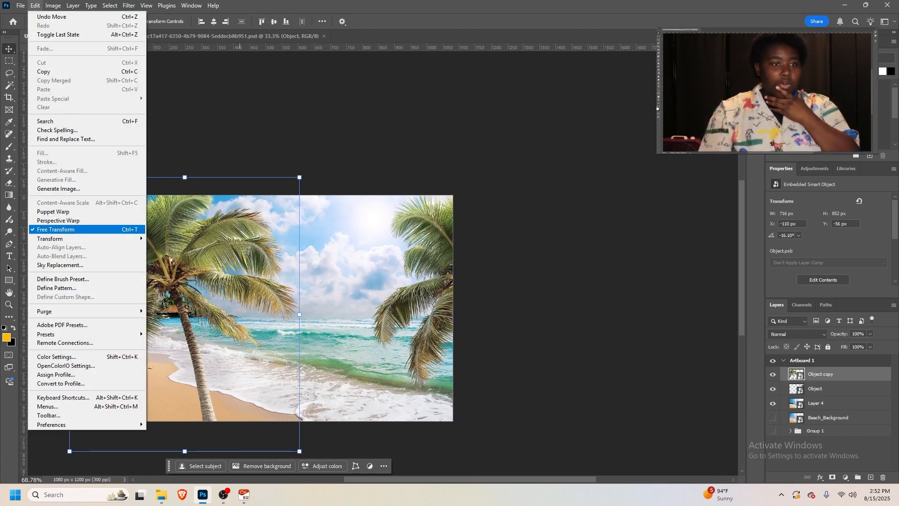
pyautogui.moveTo(84, 238)
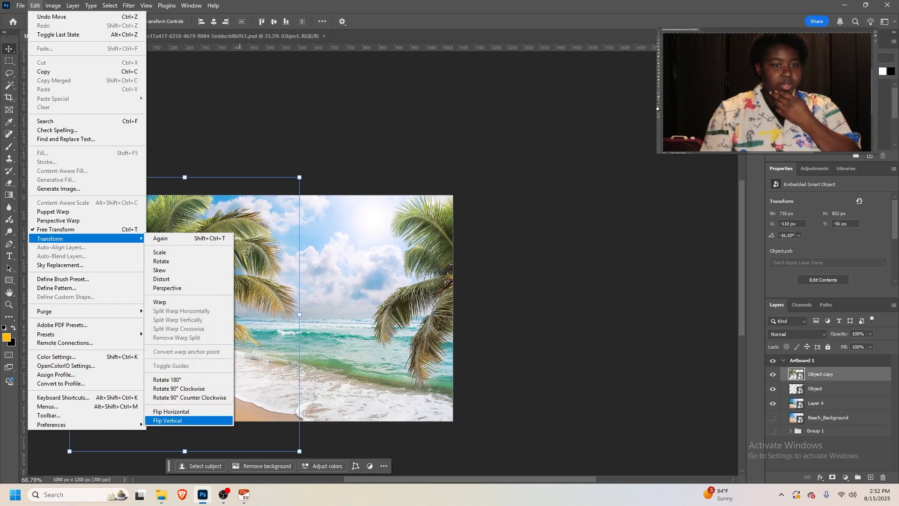
pyautogui.click(171, 411)
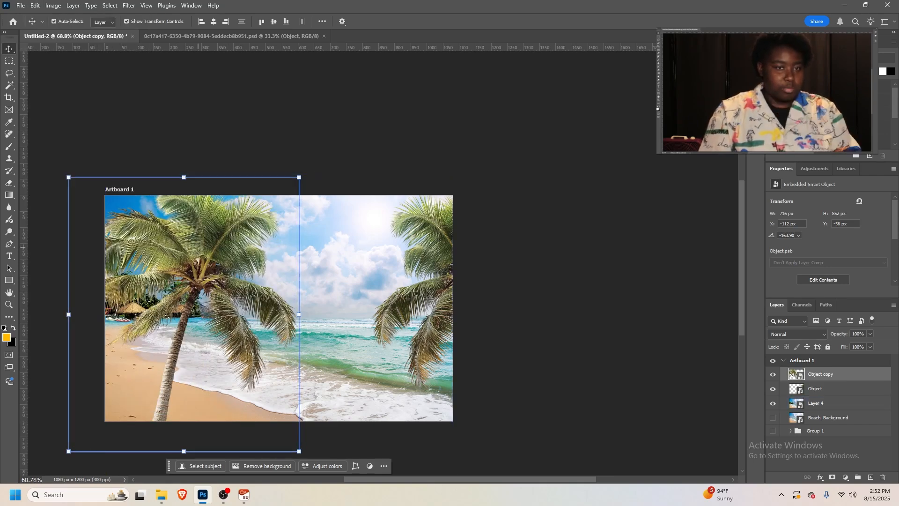
pyautogui.moveTo(206, 239); pyautogui.dragTo(91, 241)
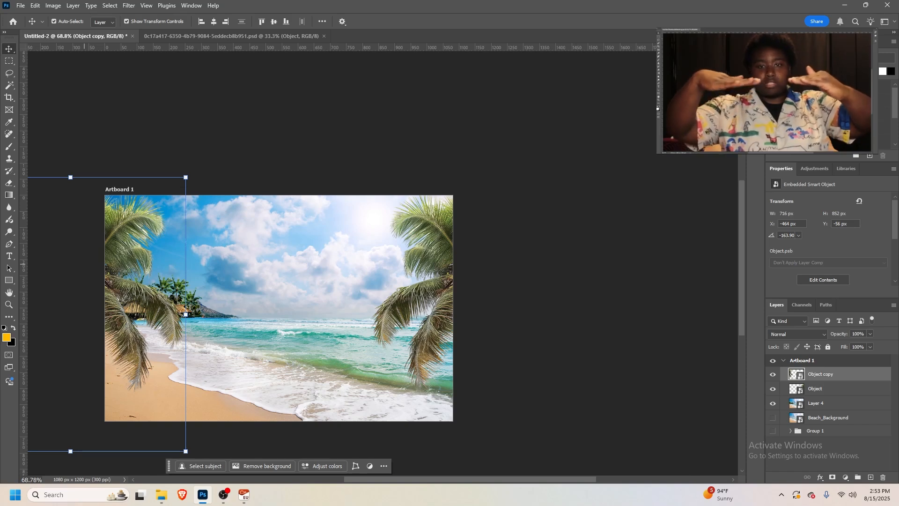
pyautogui.click(83, 229)
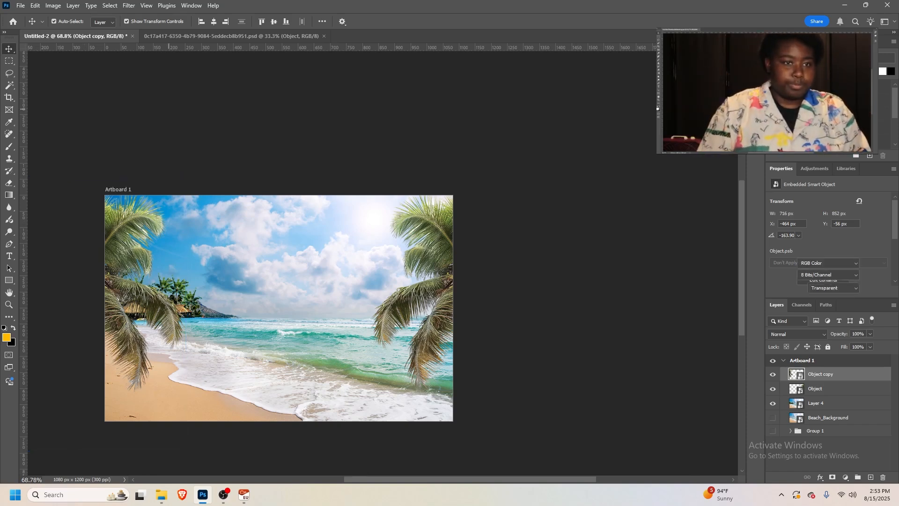
# Hide the two palm tree layers, Object copy and Object
pyautogui.click(442, 243)
pyautogui.keyDown('shift'); pyautogui.click(143, 283); pyautogui.keyUp('shift')
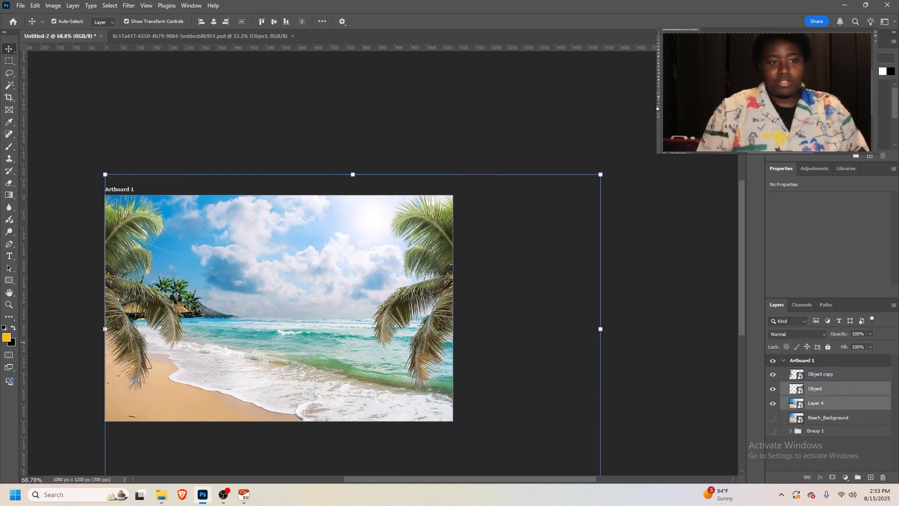
pyautogui.click(820, 374)
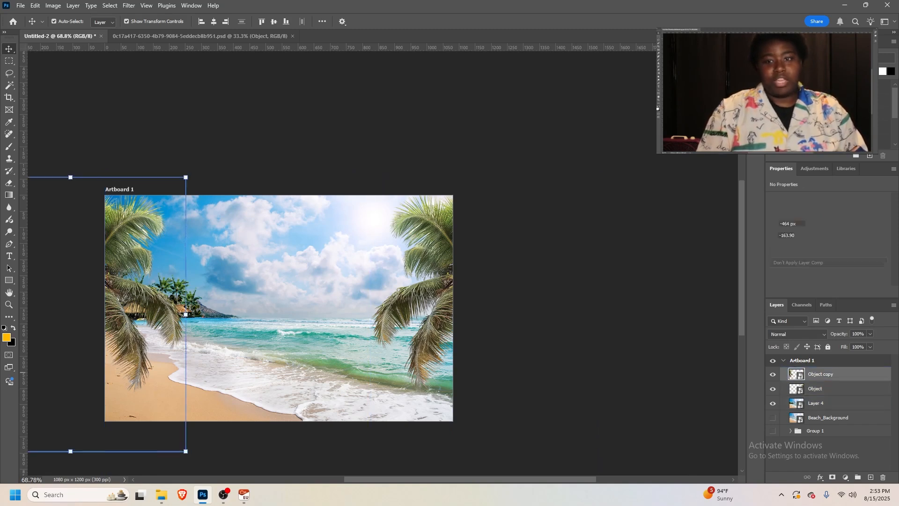
pyautogui.keyDown('shift'); pyautogui.click(814, 388); pyautogui.keyUp('shift')
pyautogui.click(772, 374)
pyautogui.click(772, 388)
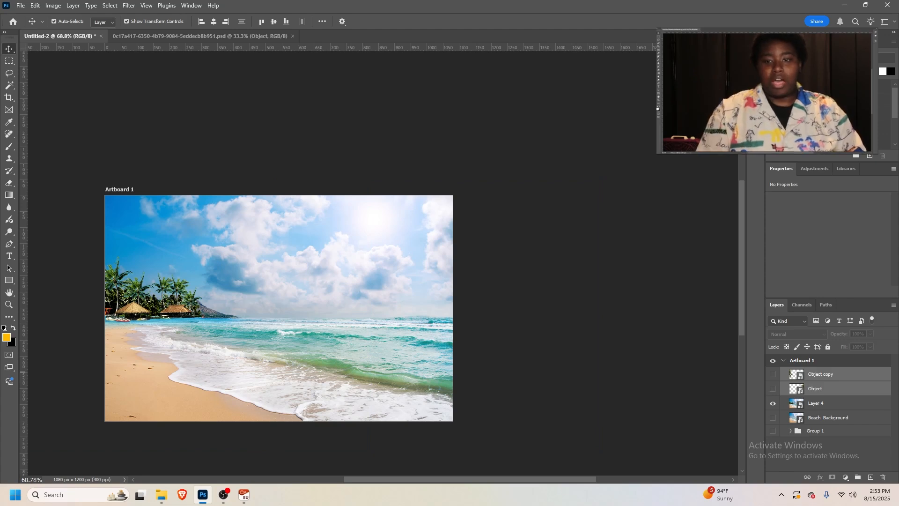
pyautogui.click(772, 374)
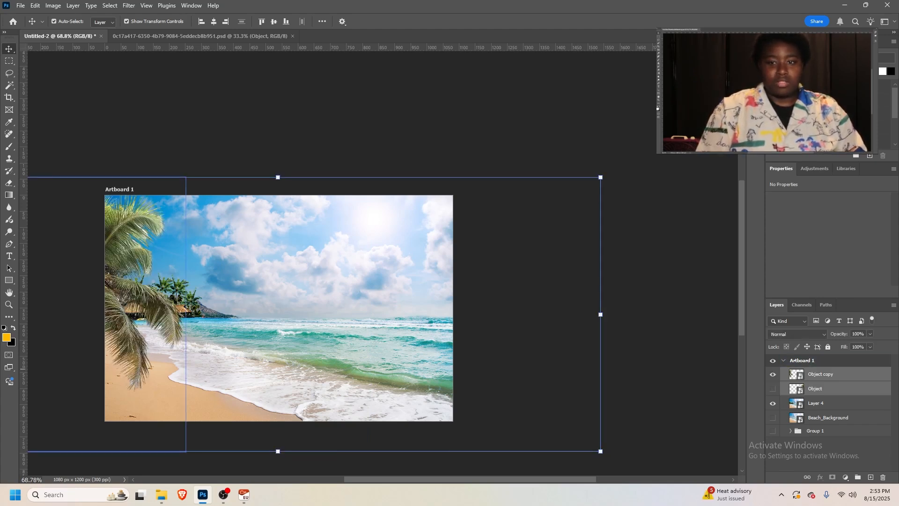
pyautogui.click(772, 374)
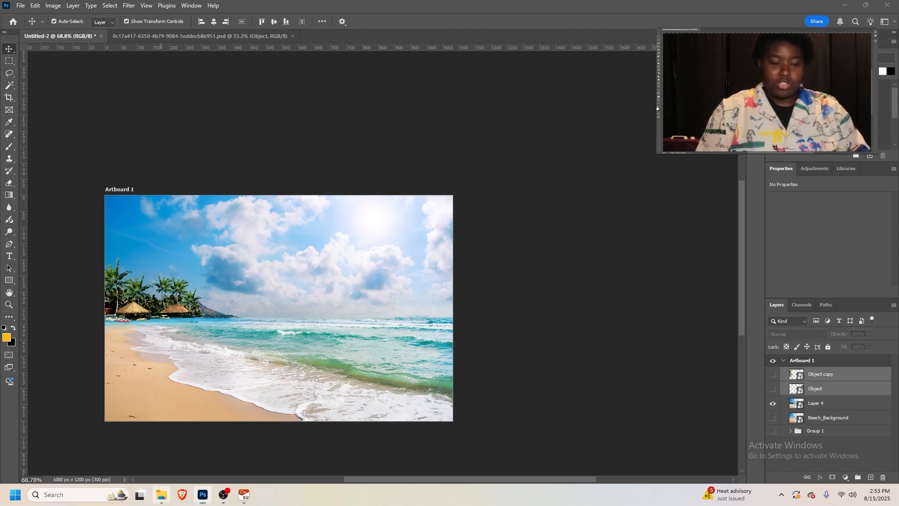
# Preview the barbecue images in Downloads and place the page-header grill image across the artboard's full 1080 px width
pyautogui.click(161, 494)
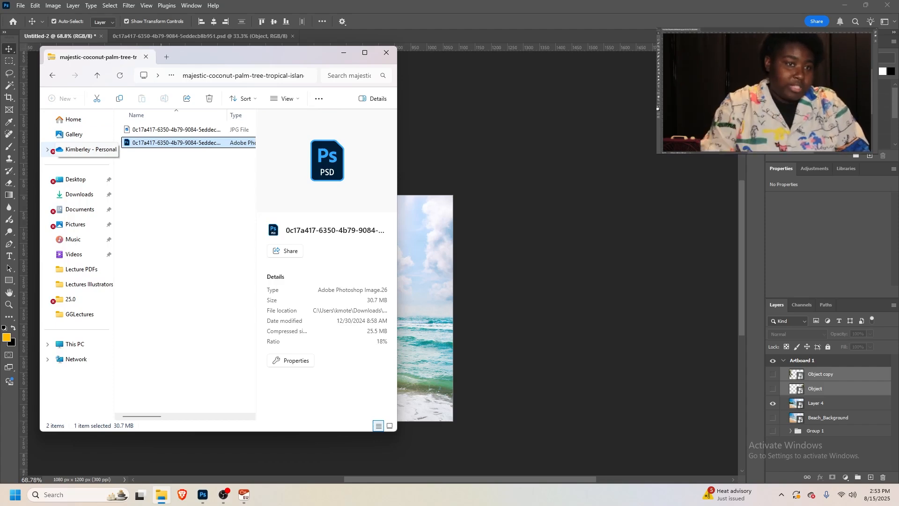
pyautogui.click(79, 194)
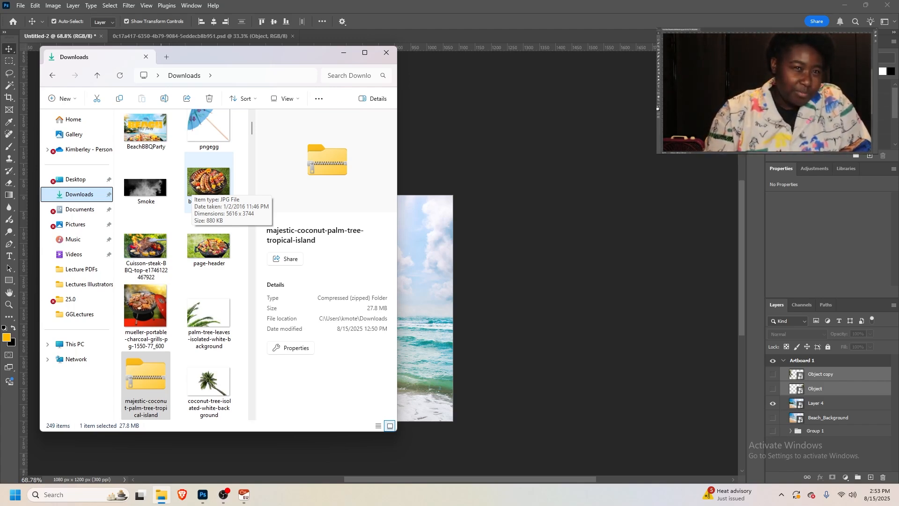
pyautogui.click(209, 245)
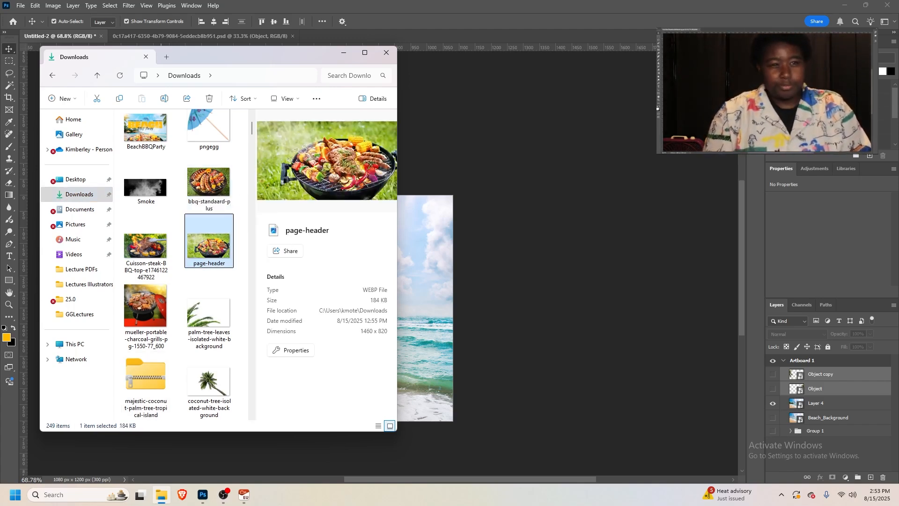
pyautogui.click(145, 245)
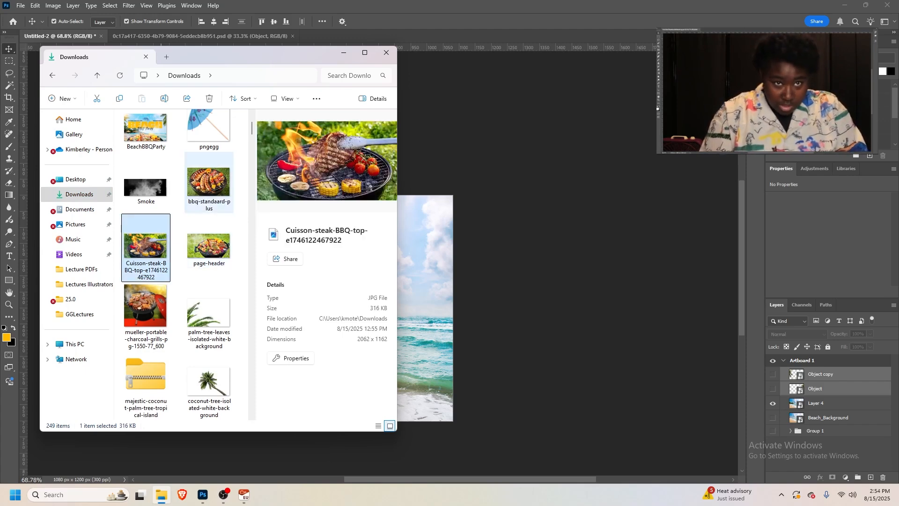
pyautogui.click(208, 182)
pyautogui.click(208, 245)
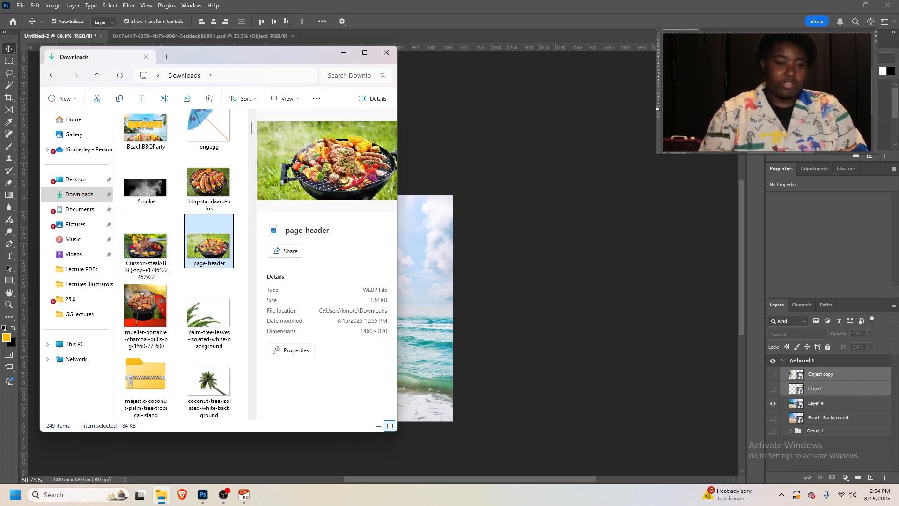
pyautogui.moveTo(208, 246); pyautogui.dragTo(424, 299)
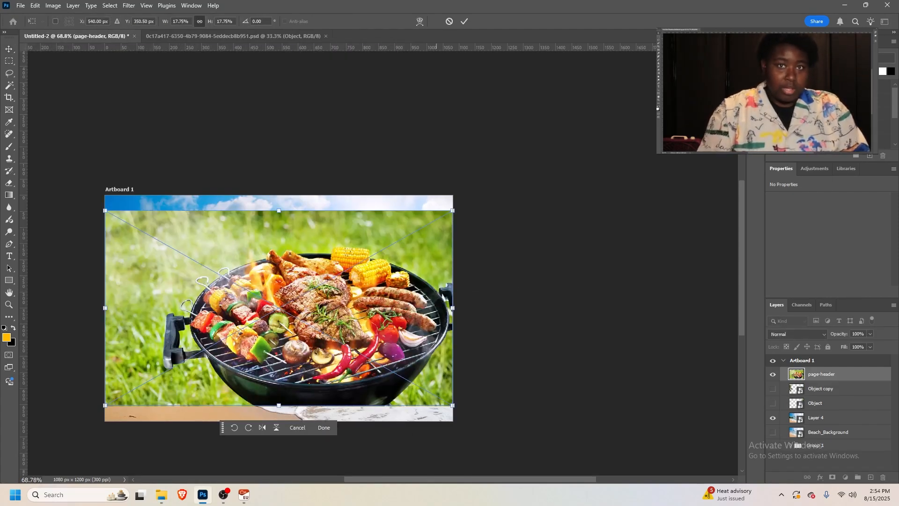
pyautogui.click(464, 21)
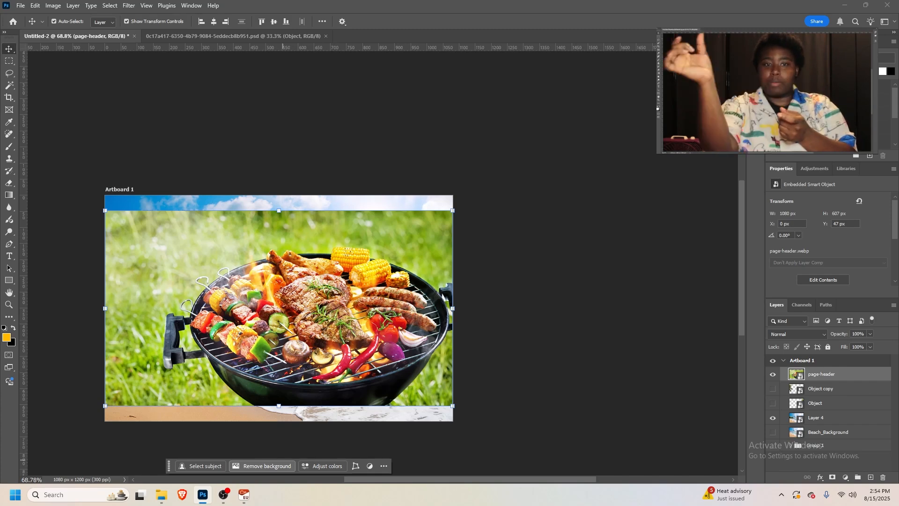
# Remove the grass background from the page-header grill image and activate the Magic Wand tool
pyautogui.click(273, 466)
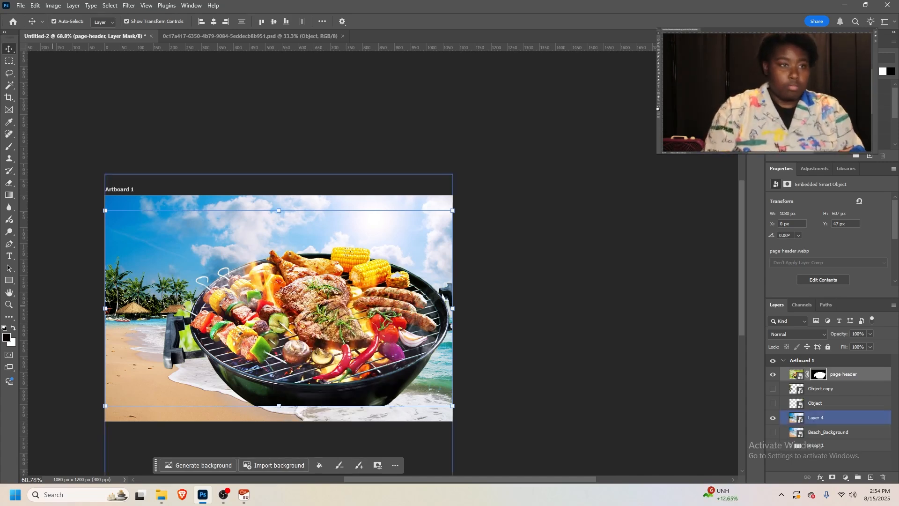
pyautogui.press('w')
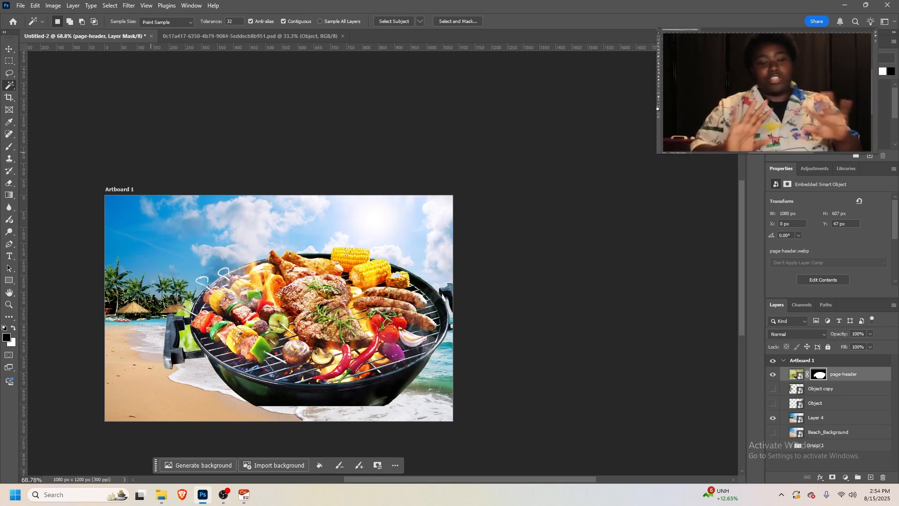
# Enlarge the cut-out grill to about 117%, rotate it about 6° and place it along the artboard's lower edge at X -208 px, Y 219 px
pyautogui.press('v')
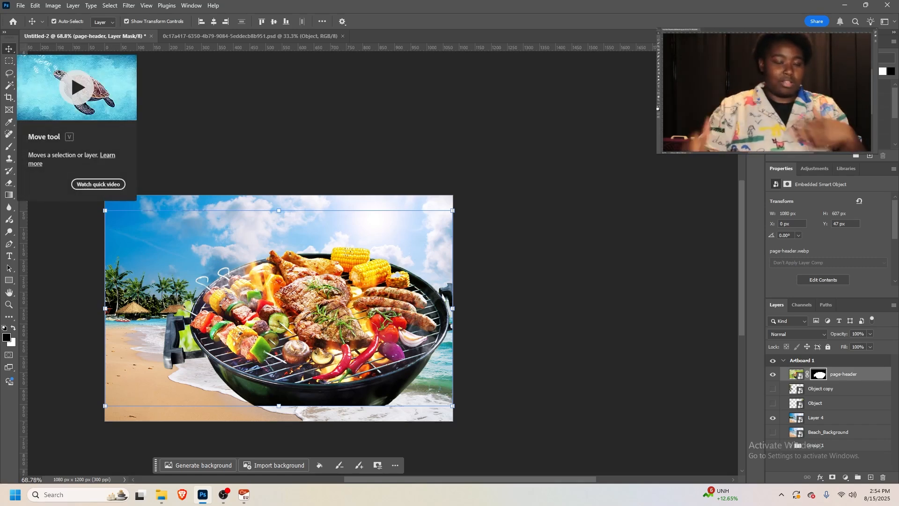
pyautogui.moveTo(335, 296); pyautogui.dragTo(295, 347)
pyautogui.moveTo(440, 338); pyautogui.dragTo(437, 368)
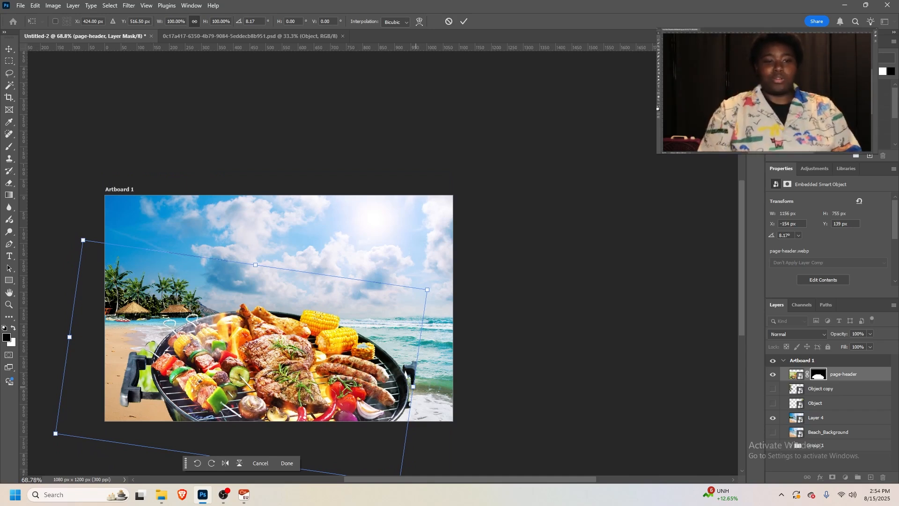
pyautogui.moveTo(415, 387); pyautogui.dragTo(463, 392)
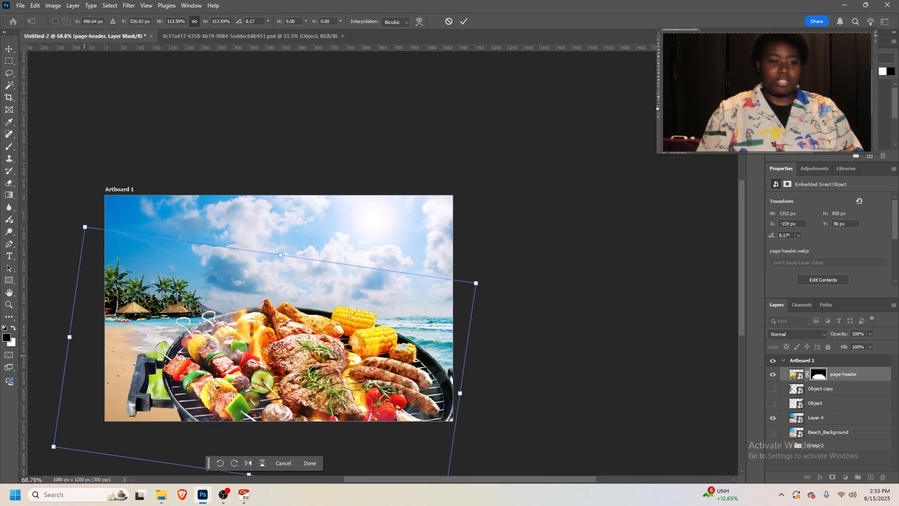
pyautogui.moveTo(65, 337); pyautogui.dragTo(69, 339)
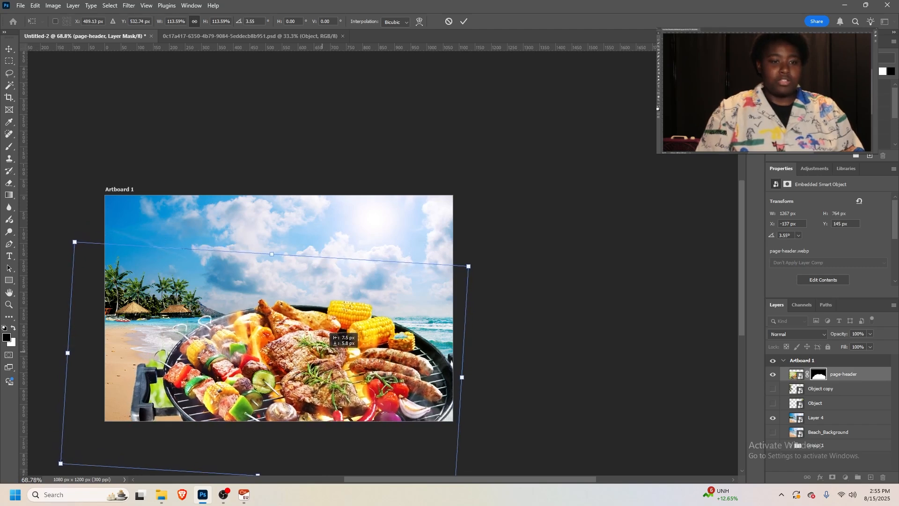
pyautogui.moveTo(330, 335); pyautogui.dragTo(315, 362)
pyautogui.moveTo(445, 405); pyautogui.dragTo(458, 405)
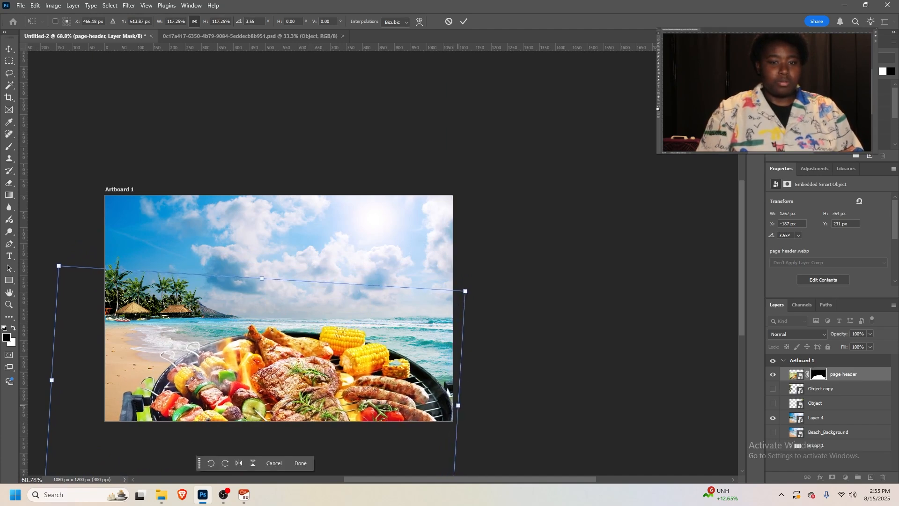
pyautogui.moveTo(61, 260); pyautogui.dragTo(65, 251)
pyautogui.moveTo(282, 337); pyautogui.dragTo(288, 349)
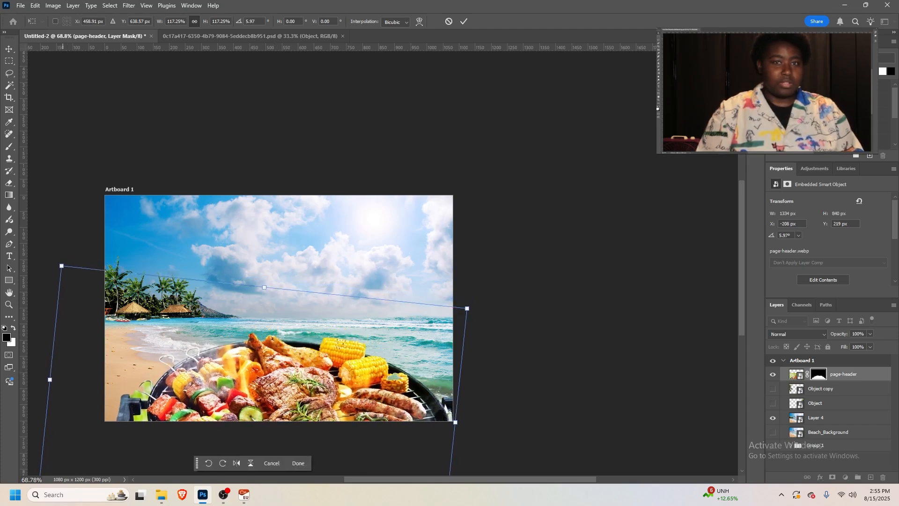
pyautogui.press('Return')
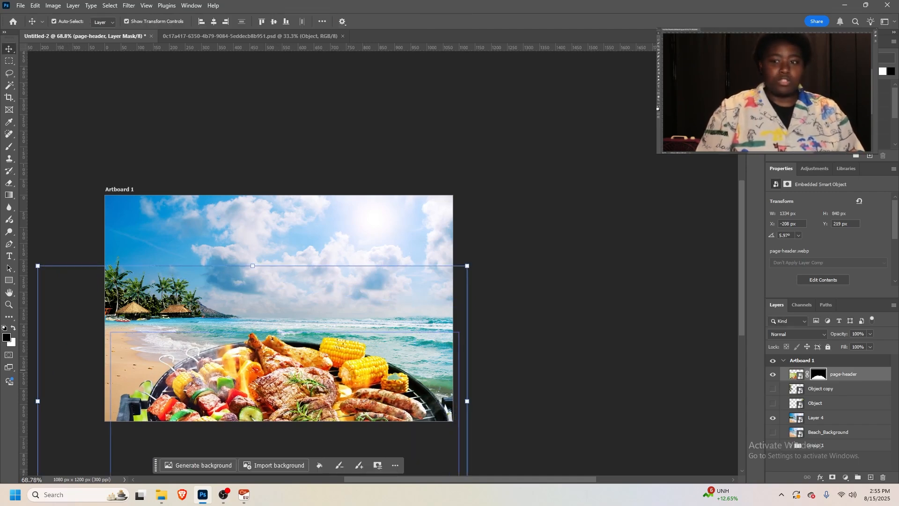
# Duplicate the page-header grill layer, rasterize the copy and hide the original layer
pyautogui.moveTo(843, 373); pyautogui.dragTo(842, 370)
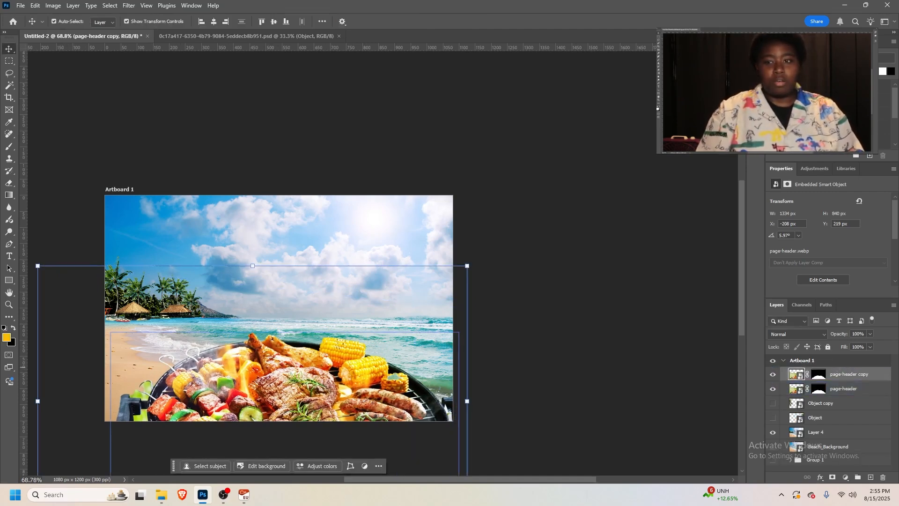
pyautogui.rightClick(837, 374)
pyautogui.click(822, 329)
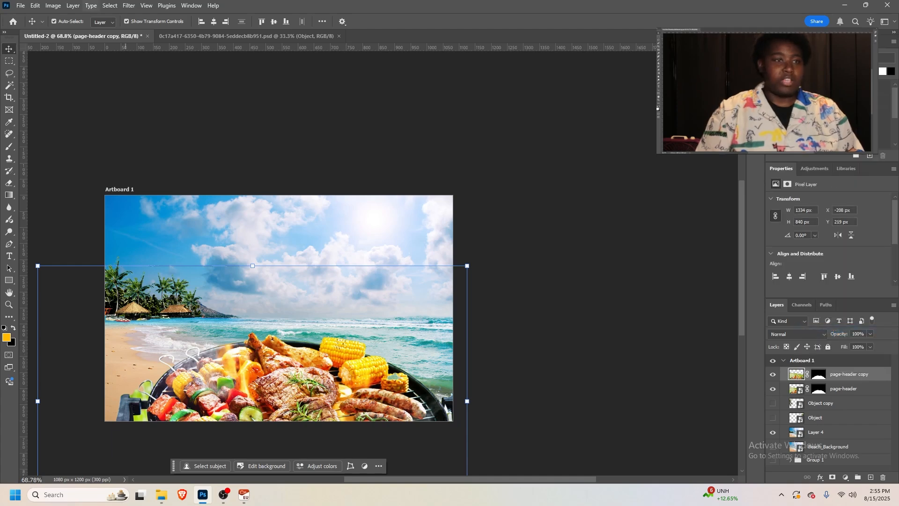
pyautogui.click(773, 388)
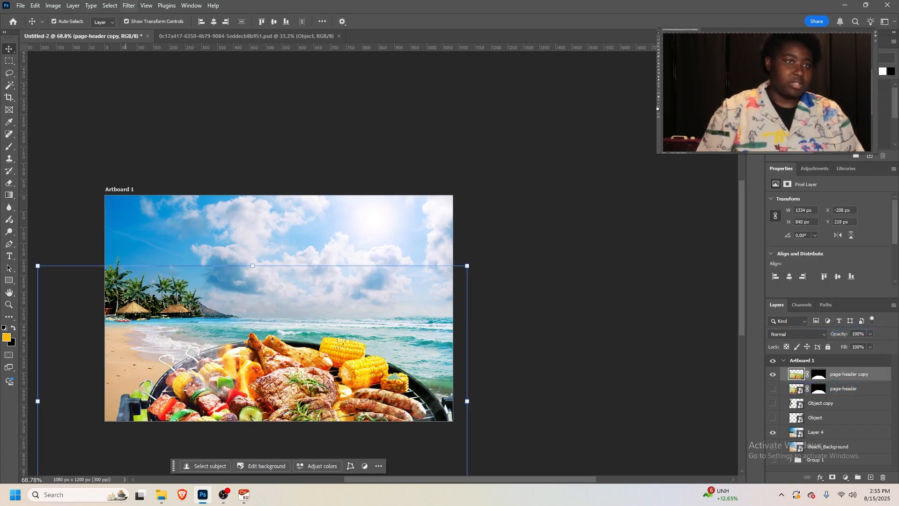
# Skew the grill copy vertically by -1.87°, then resize it to about 1340 × 799 px at X -213 px, Y 277 px
pyautogui.click(36, 5)
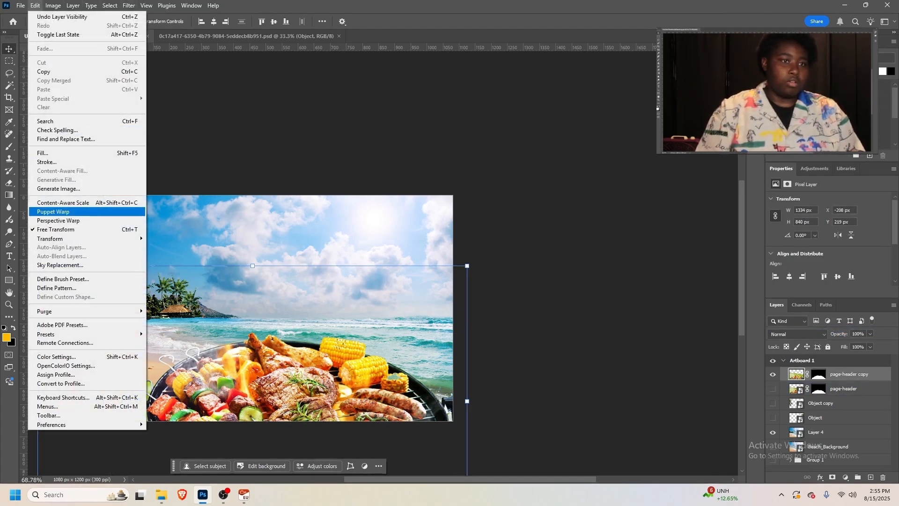
pyautogui.moveTo(49, 238)
pyautogui.click(162, 279)
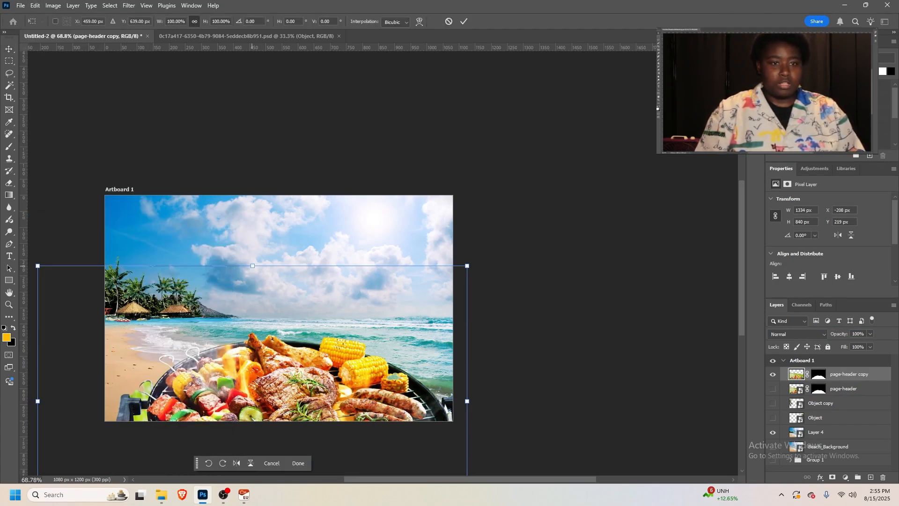
pyautogui.moveTo(38, 265); pyautogui.dragTo(37, 279)
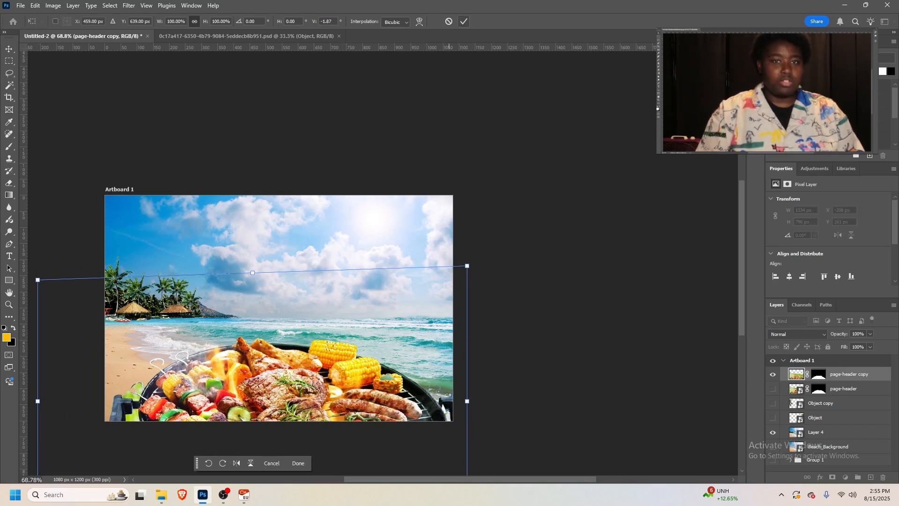
pyautogui.click(463, 21)
pyautogui.moveTo(251, 280)
pyautogui.mouseDown()
pyautogui.moveTo(253, 287)
pyautogui.moveTo(253, 276)
pyautogui.mouseUp()
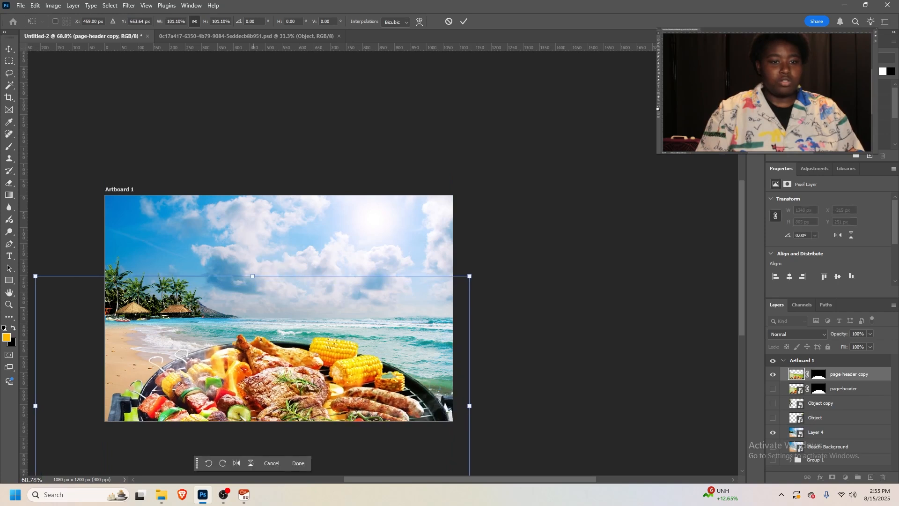
pyautogui.moveTo(274, 372); pyautogui.dragTo(273, 379)
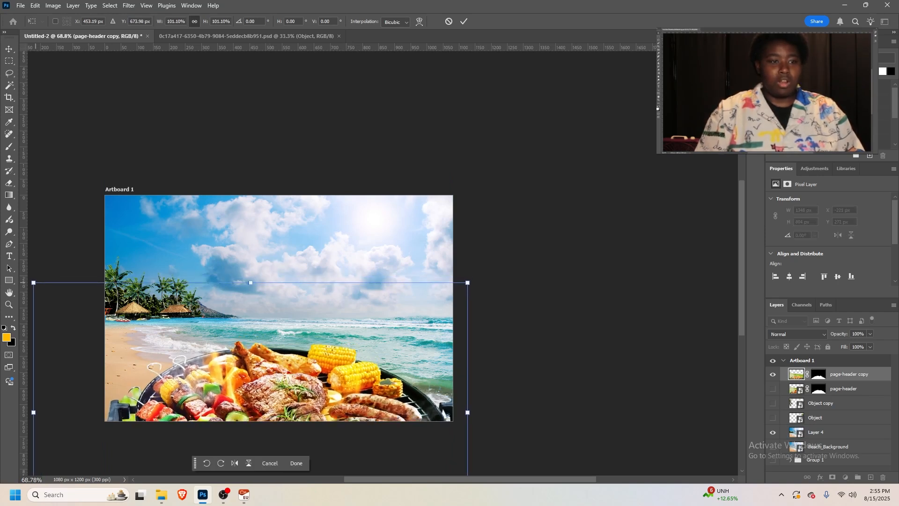
pyautogui.moveTo(33, 283); pyautogui.dragTo(36, 284)
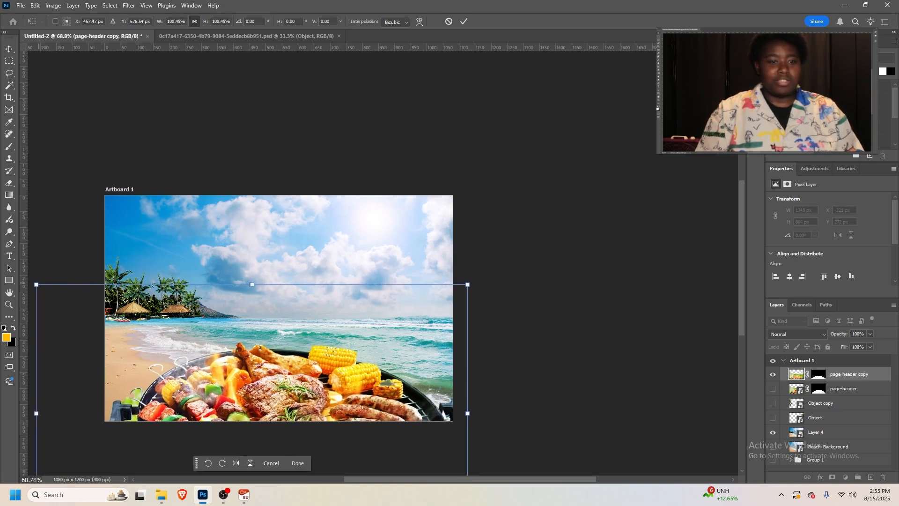
pyautogui.click(463, 21)
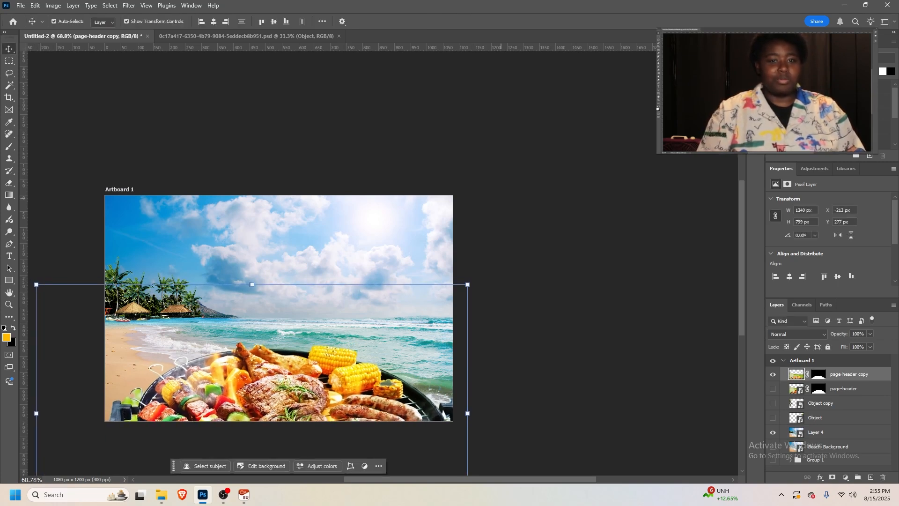
pyautogui.click(452, 266)
pyautogui.click(262, 371)
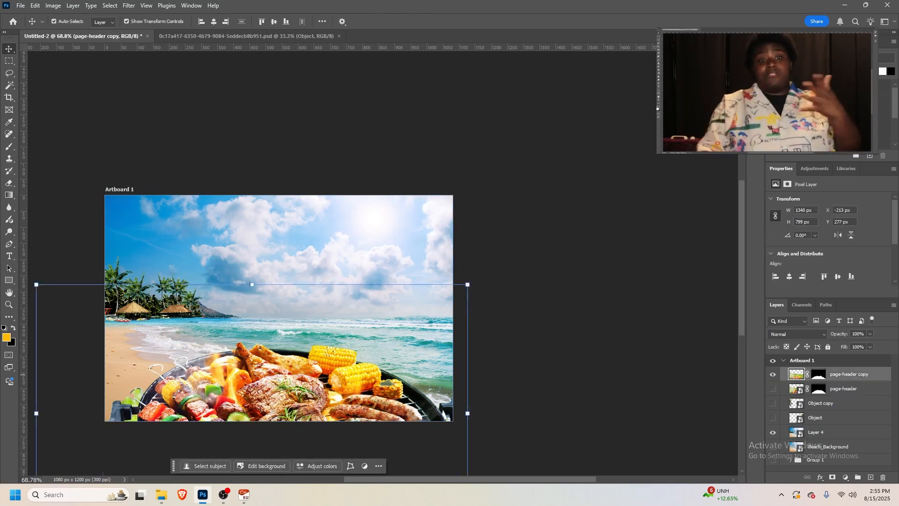
# Hide the skewed grill copy, show the original page-header layer and shift it to X -216 px, Y 225 px
pyautogui.click(773, 374)
pyautogui.click(772, 389)
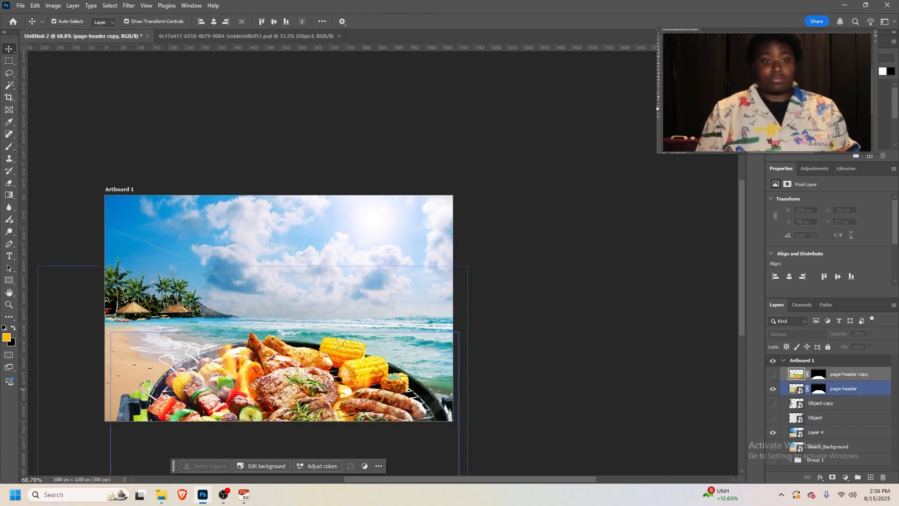
pyautogui.moveTo(233, 382); pyautogui.dragTo(230, 384)
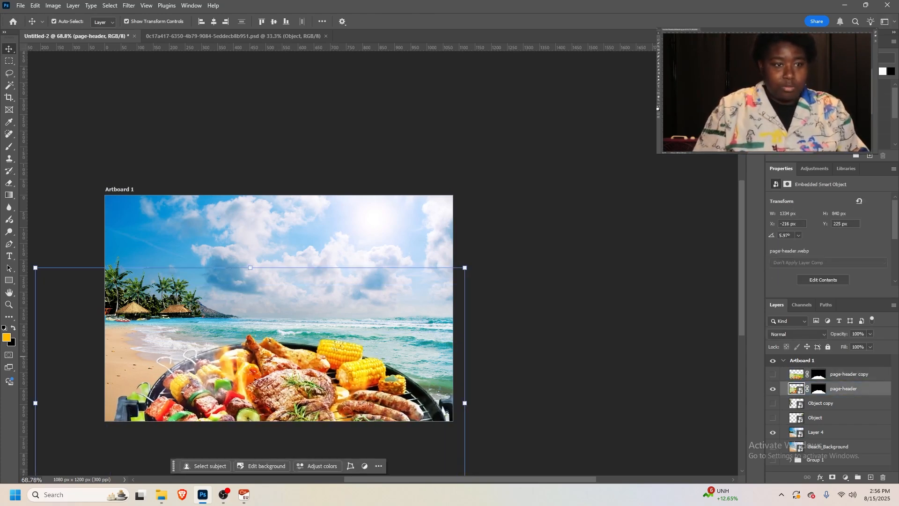
# Compare the two grill cut-outs around the corn cobs and delete both the page-header copy and page-header layers
pyautogui.press('z')
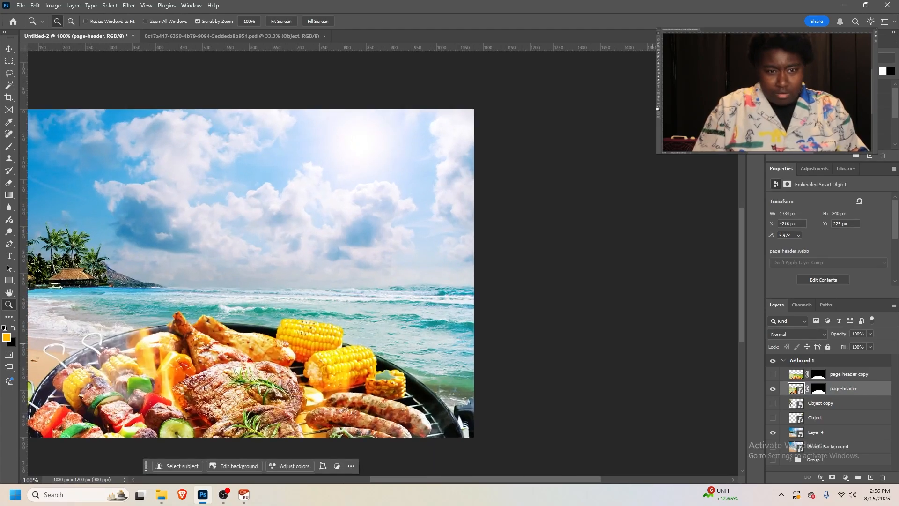
pyautogui.moveTo(385, 387); pyautogui.dragTo(415, 364)
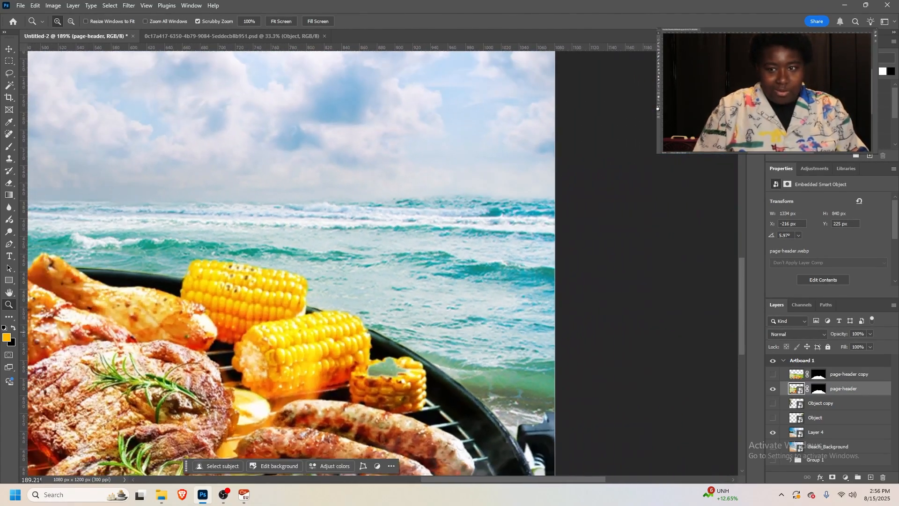
pyautogui.click(773, 374)
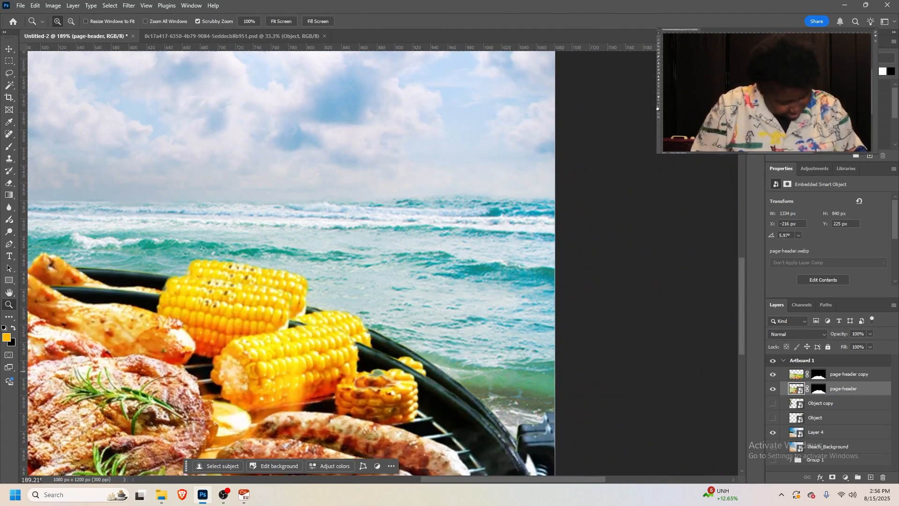
pyautogui.click(773, 374)
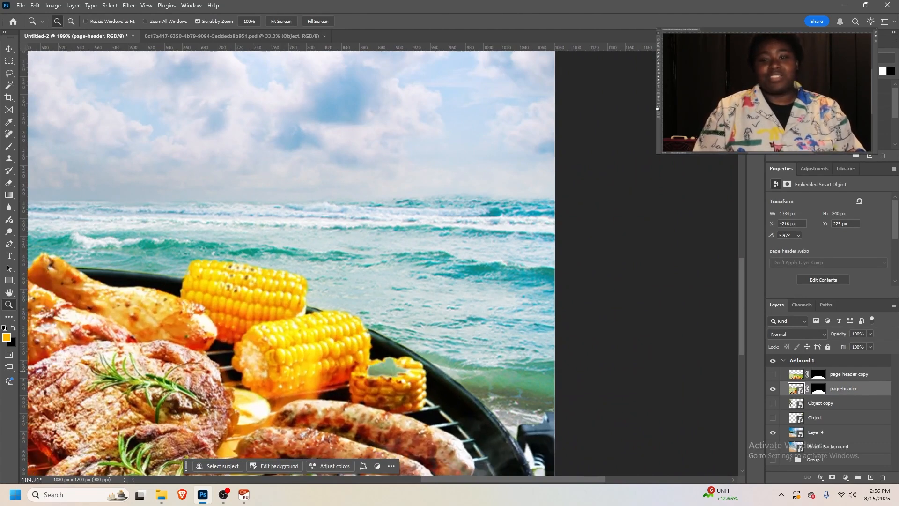
pyautogui.click(848, 373)
pyautogui.press('Delete')
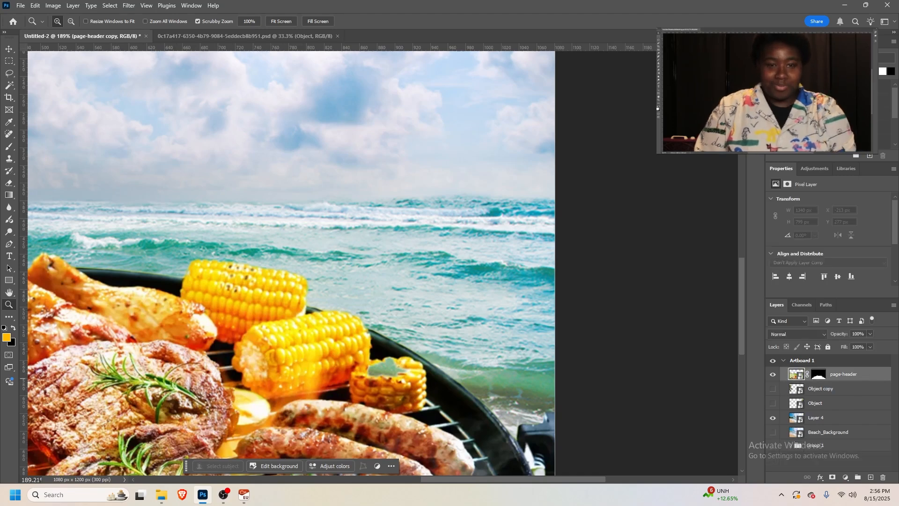
pyautogui.press('Delete')
pyautogui.moveTo(397, 293); pyautogui.dragTo(354, 293)
pyautogui.moveTo(167, 170); pyautogui.dragTo(177, 170)
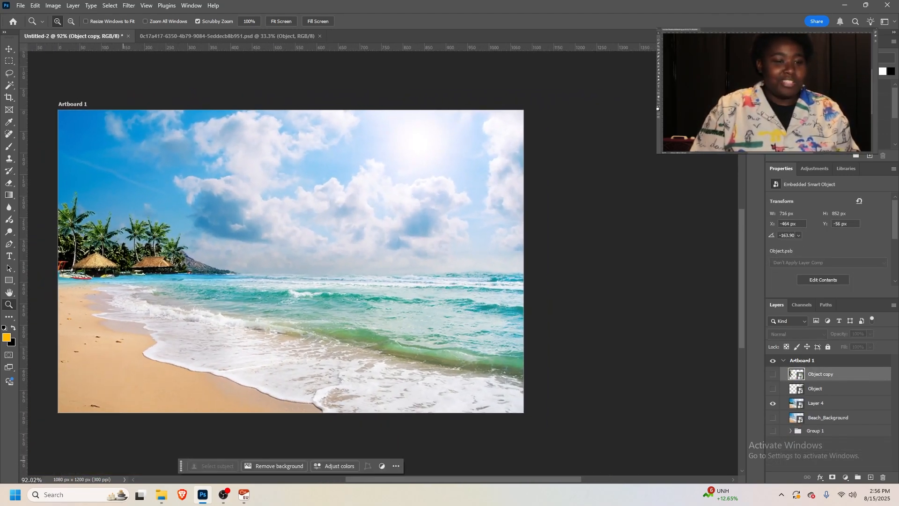
# Place the page-header grill image from Downloads again, spanning the artboard's full 1080 px width
pyautogui.click(161, 494)
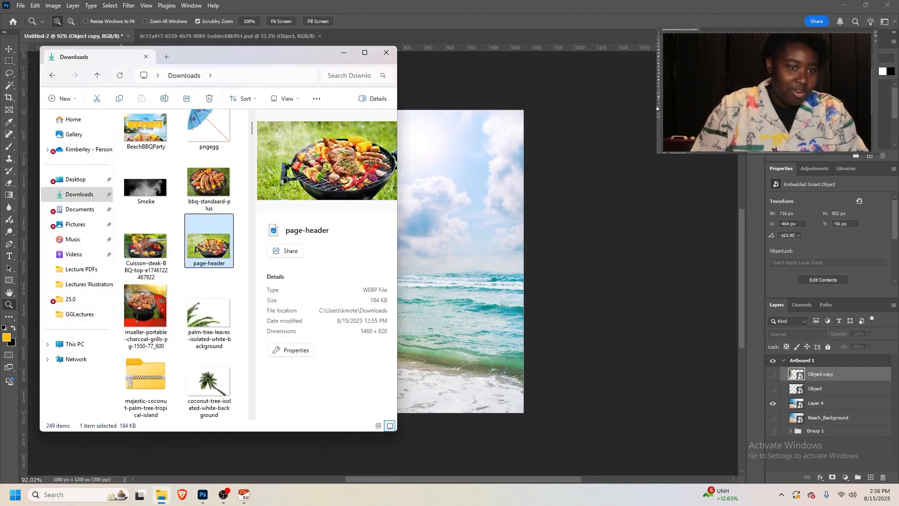
pyautogui.moveTo(206, 248); pyautogui.dragTo(473, 292)
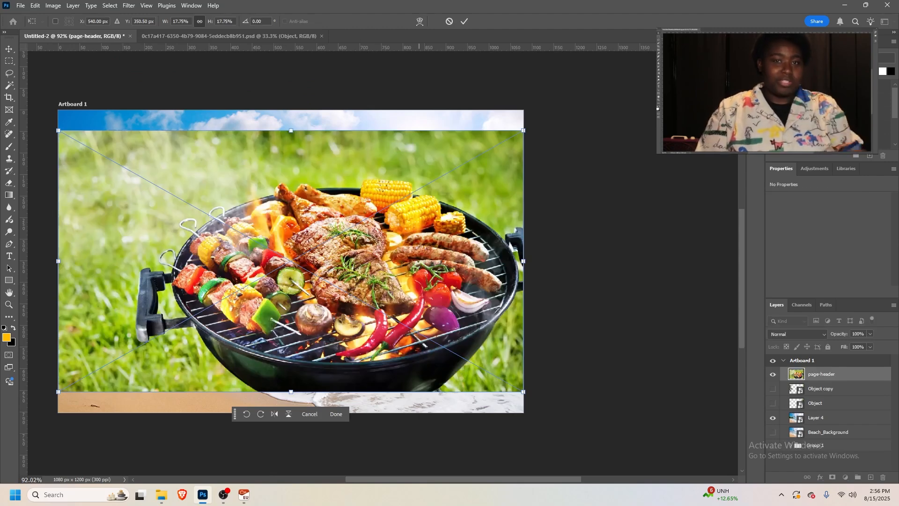
pyautogui.press('Return')
# Select the grill as the subject of the page-header image and copy it to a new layer
pyautogui.press('w')
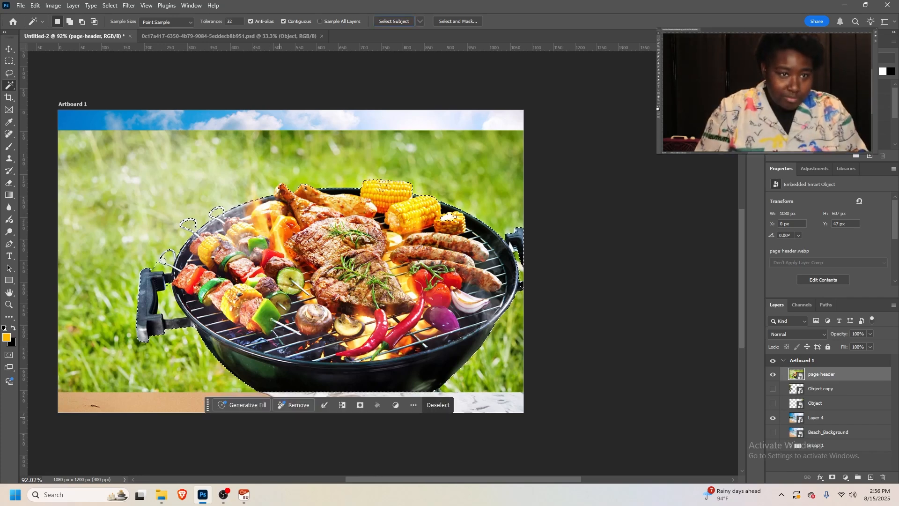
pyautogui.hscroll(5, 328, 262)
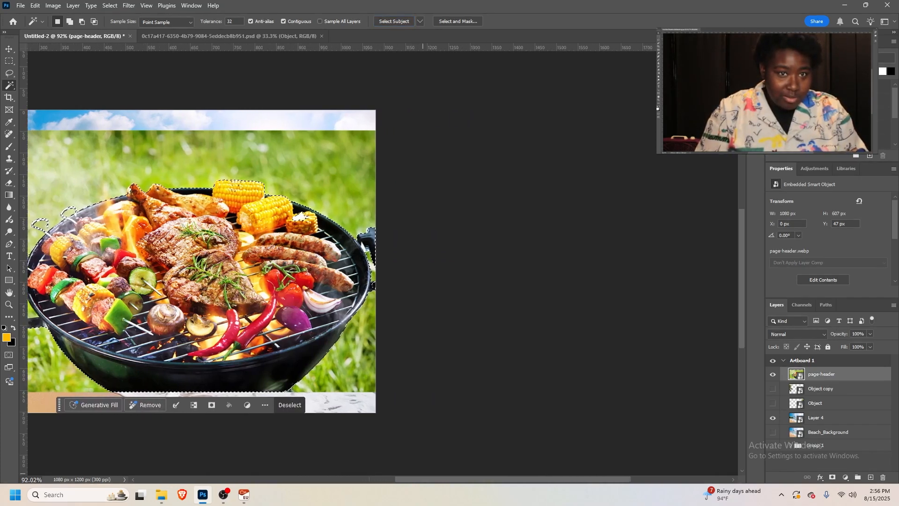
pyautogui.hscroll(-3, 328, 262)
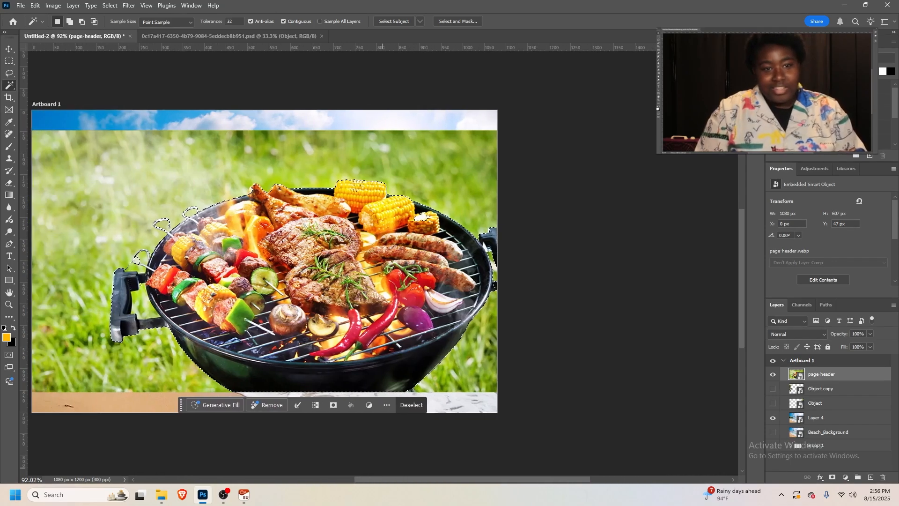
pyautogui.hotkey('ctrl', 'j')
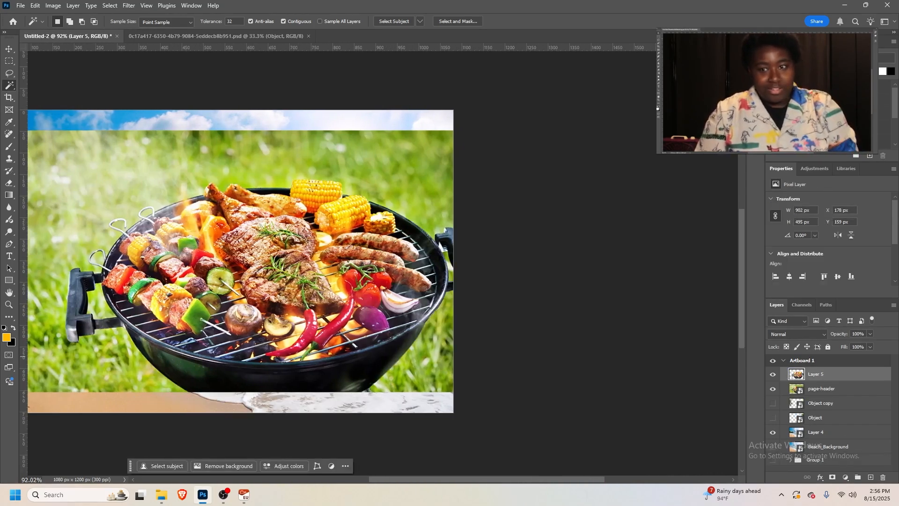
# Lasso the small corn piece at the grill's right on the page-header layer, copy it to a new layer and stack it above Layer 5
pyautogui.click(821, 388)
pyautogui.press('l')
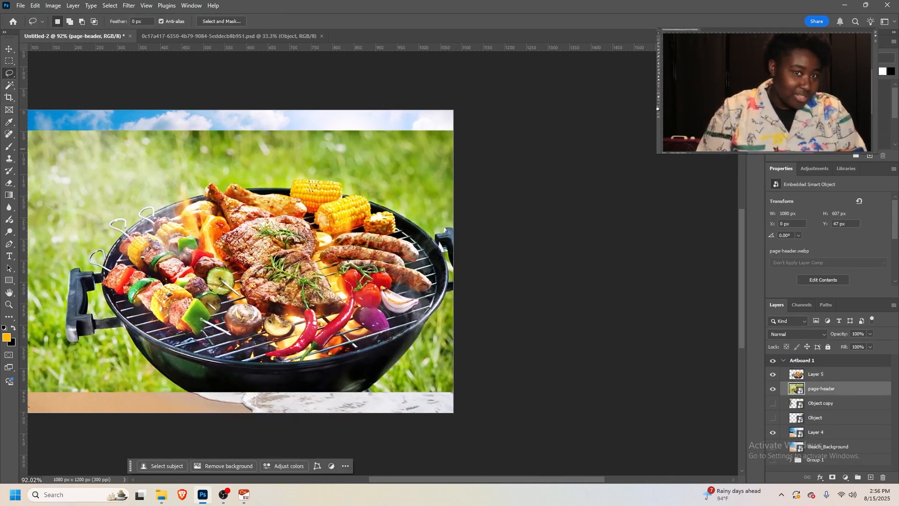
pyautogui.moveTo(367, 207); pyautogui.dragTo(376, 234)
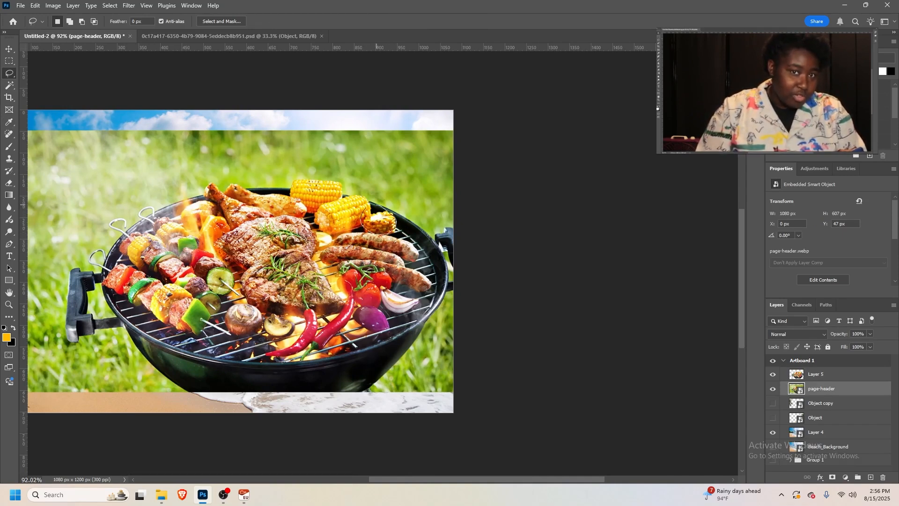
pyautogui.moveTo(367, 206); pyautogui.dragTo(364, 208)
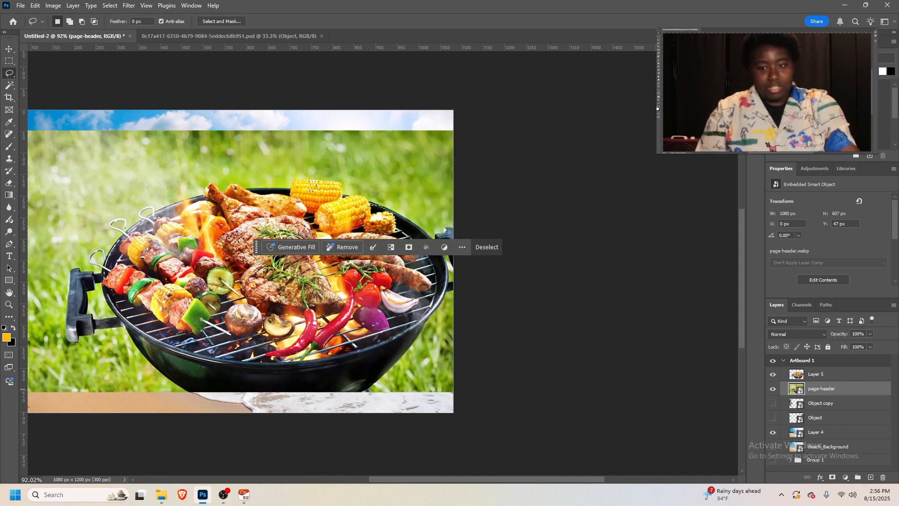
pyautogui.hotkey('ctrl', 'j')
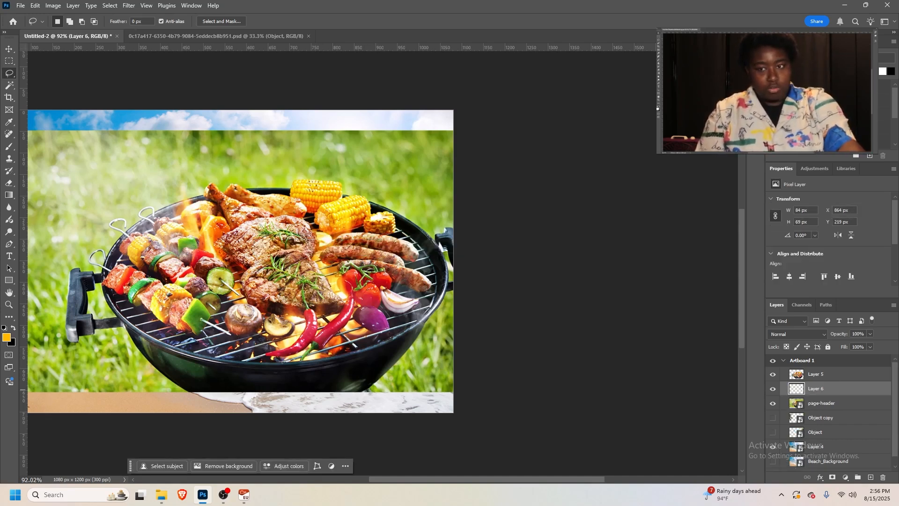
pyautogui.hotkey('ctrl', ']')
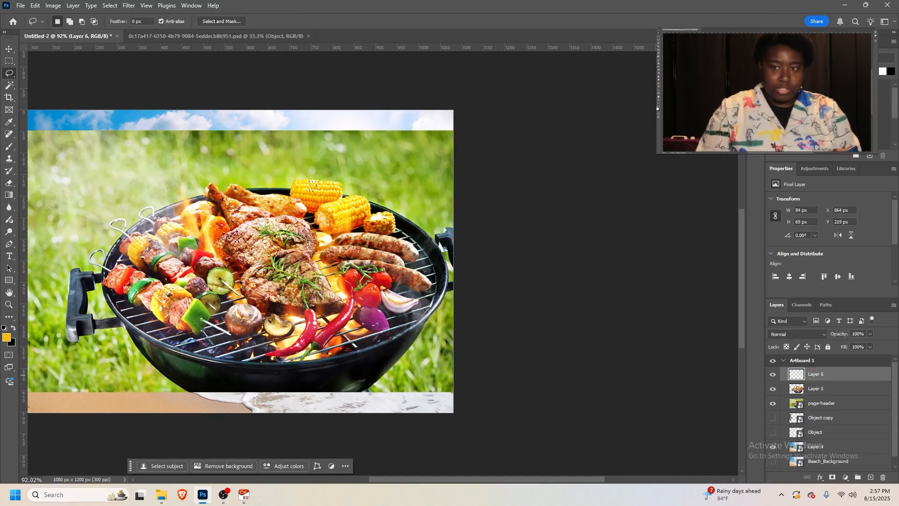
# Merge the corn piece with Layer 5 and hide the page-header layer
pyautogui.keyDown('shift'); pyautogui.click(815, 388); pyautogui.keyUp('shift')
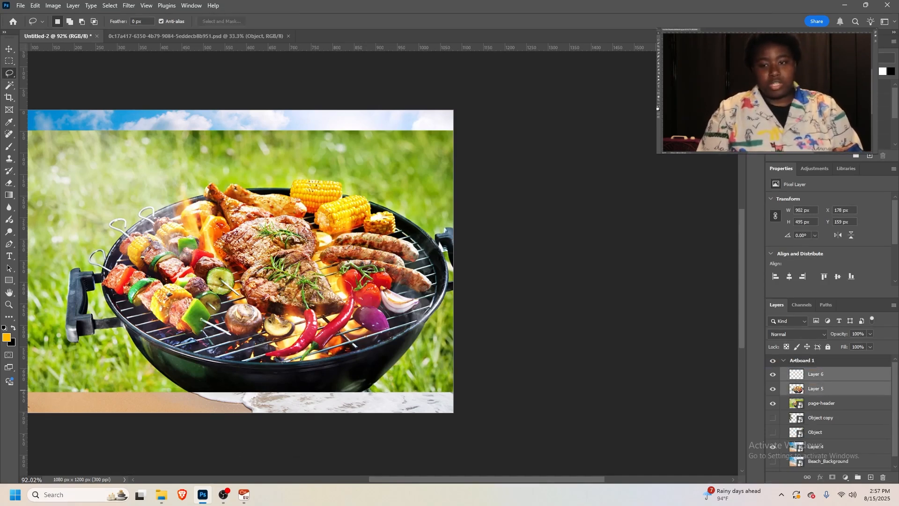
pyautogui.click(894, 305)
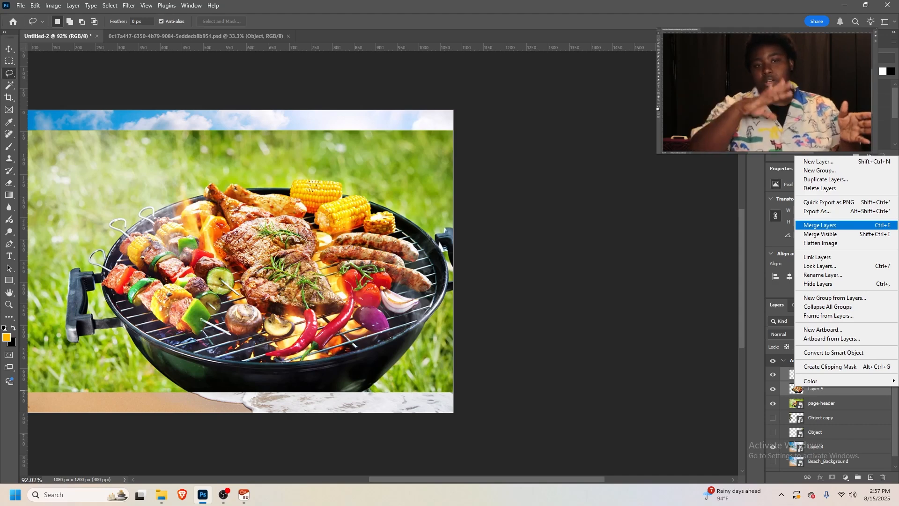
pyautogui.click(820, 225)
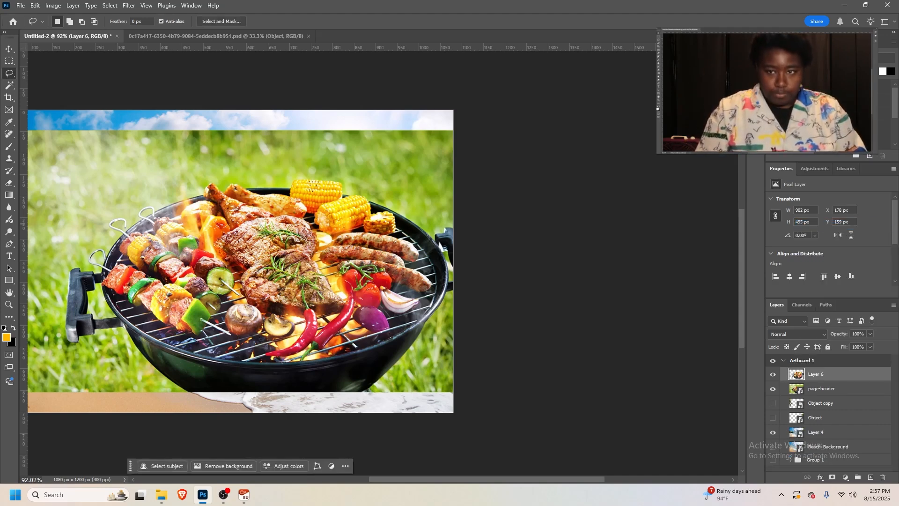
pyautogui.click(773, 388)
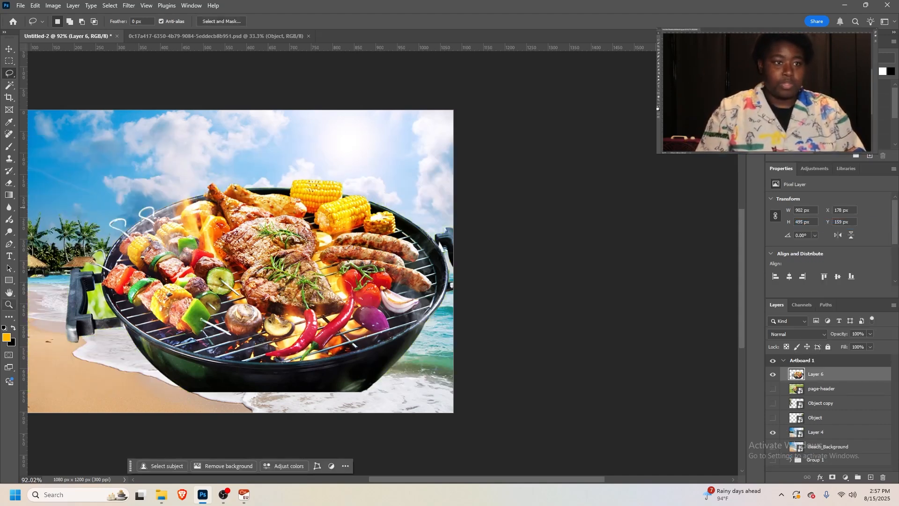
# Move the merged grill down and left over the beach to X 89 px, Y 263 px
pyautogui.click(8, 305)
pyautogui.moveTo(189, 263); pyautogui.dragTo(145, 263)
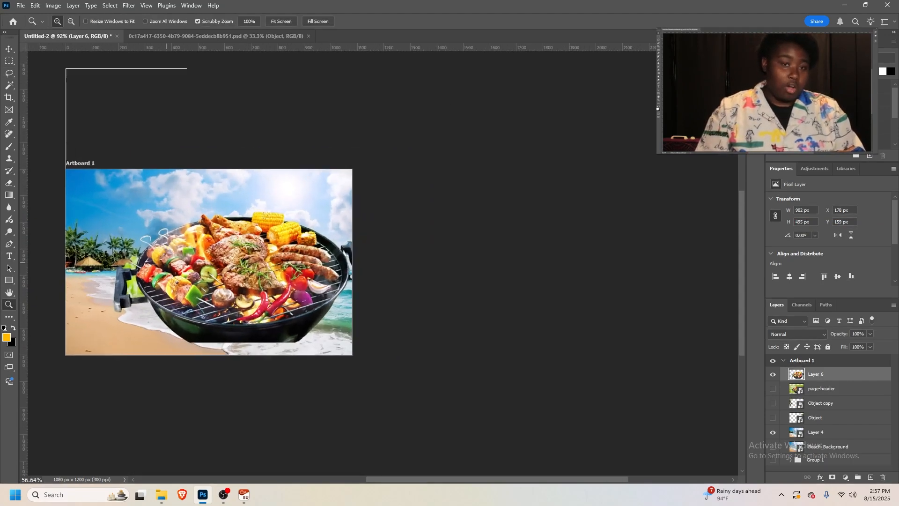
pyautogui.click(9, 49)
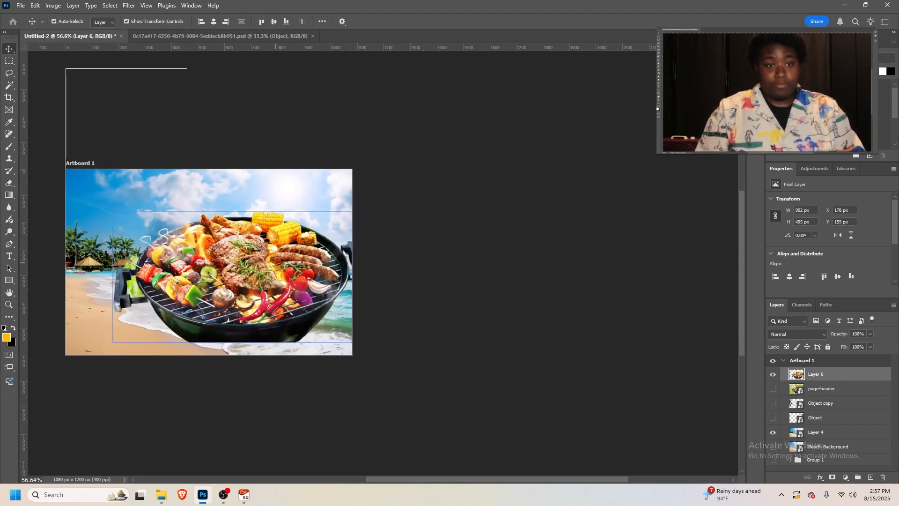
pyautogui.moveTo(278, 258); pyautogui.dragTo(255, 285)
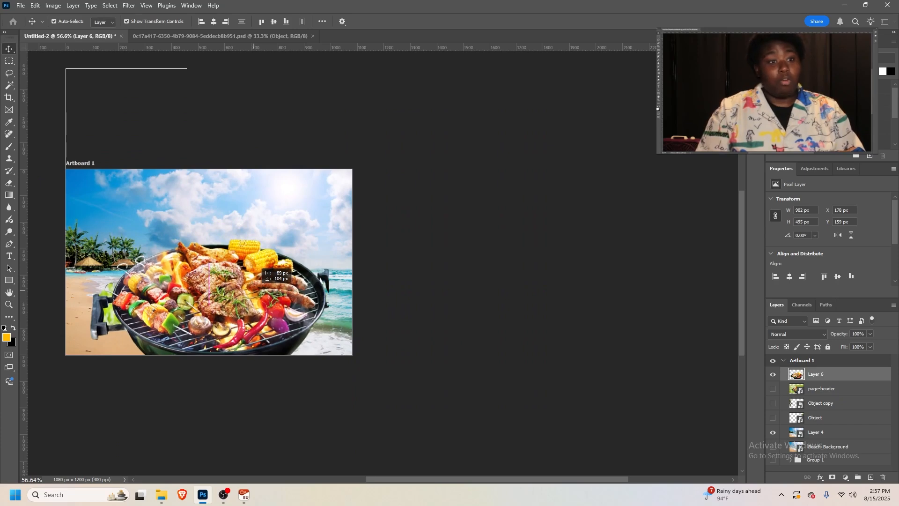
pyautogui.moveTo(257, 276); pyautogui.dragTo(257, 276)
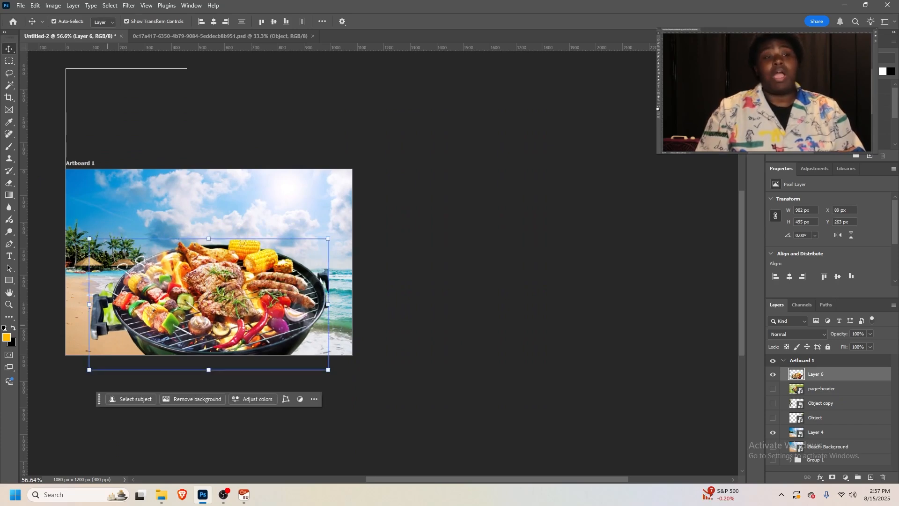
# Outline the grill's left handle along the bowl's rim with the Magnetic Lasso and delete it
pyautogui.click(9, 304)
pyautogui.moveTo(99, 313); pyautogui.dragTo(147, 300)
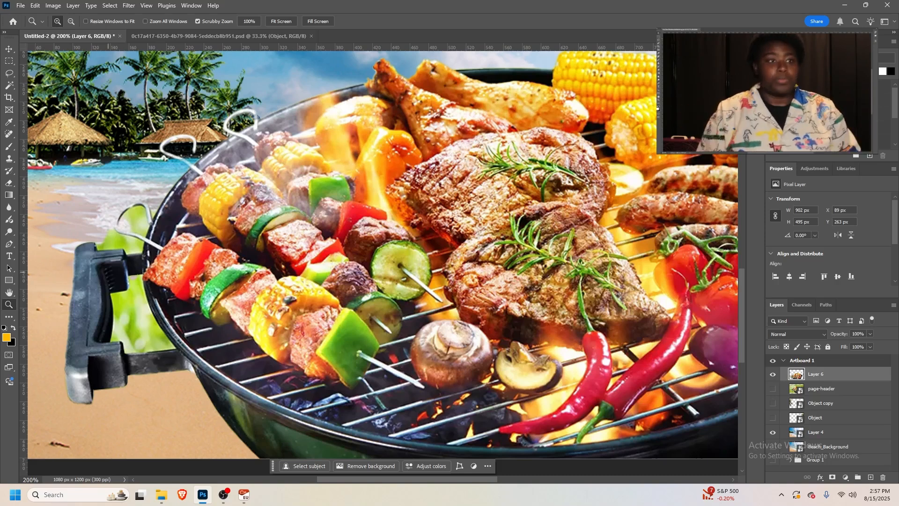
pyautogui.click(8, 182)
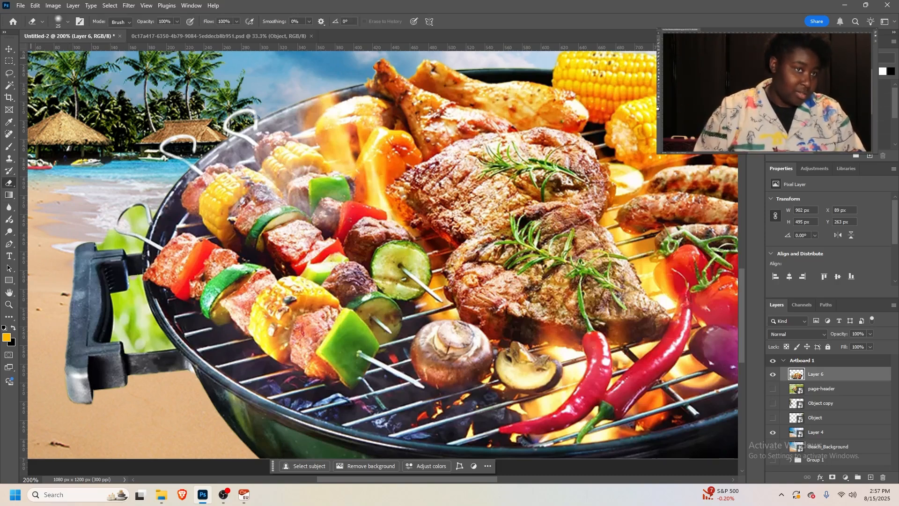
pyautogui.press('l')
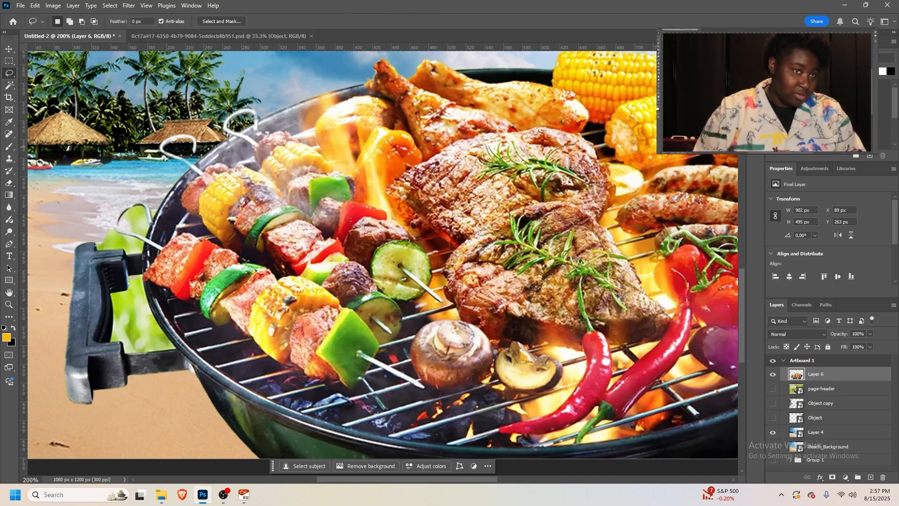
pyautogui.rightClick(9, 73)
pyautogui.click(46, 98)
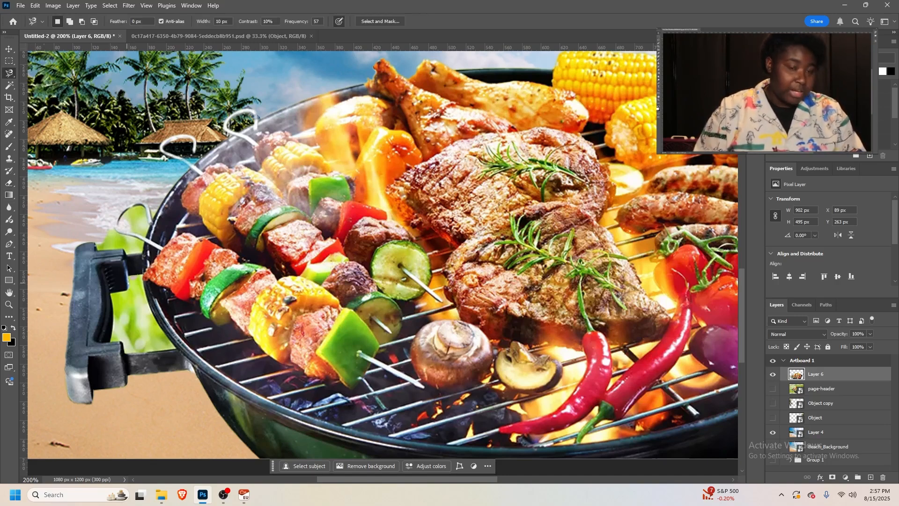
pyautogui.click(199, 385)
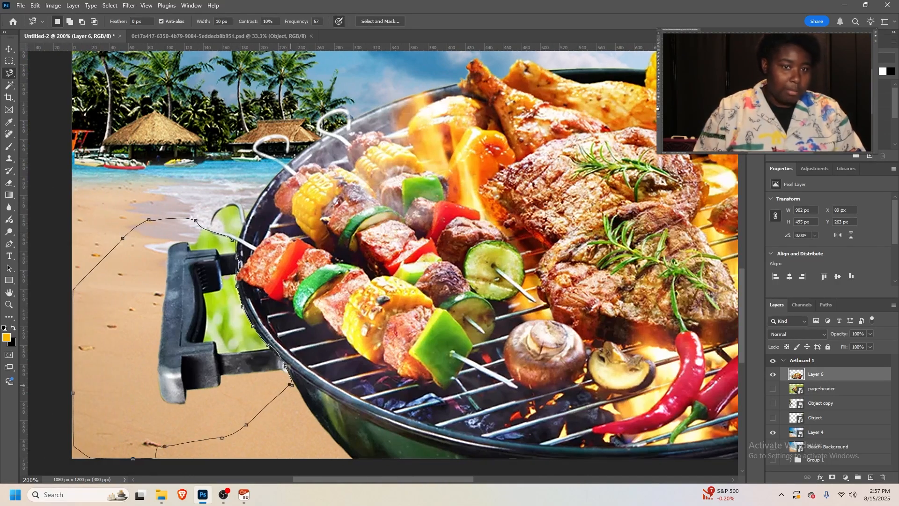
pyautogui.press('Return')
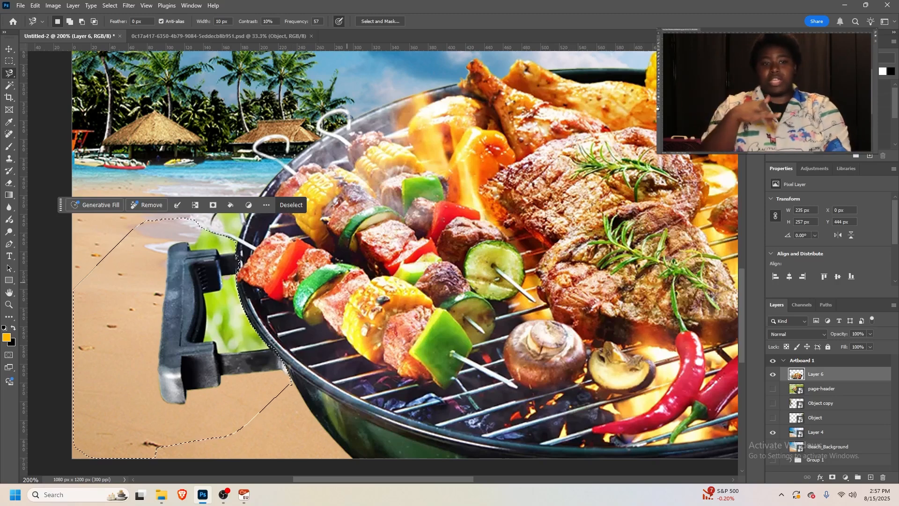
pyautogui.press('Delete')
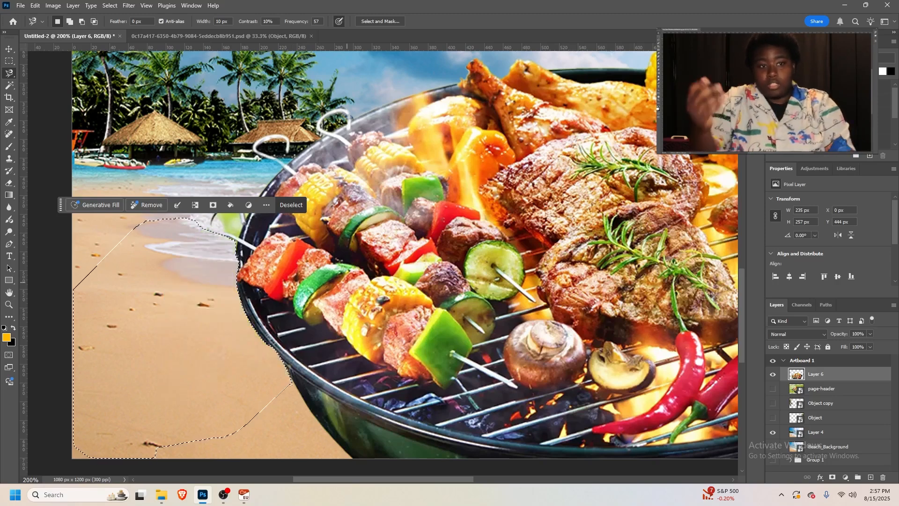
# Select the leftover green grass inside the left skewer's loop with the Magic Wand and delete it
pyautogui.scroll(3, 402, 262)
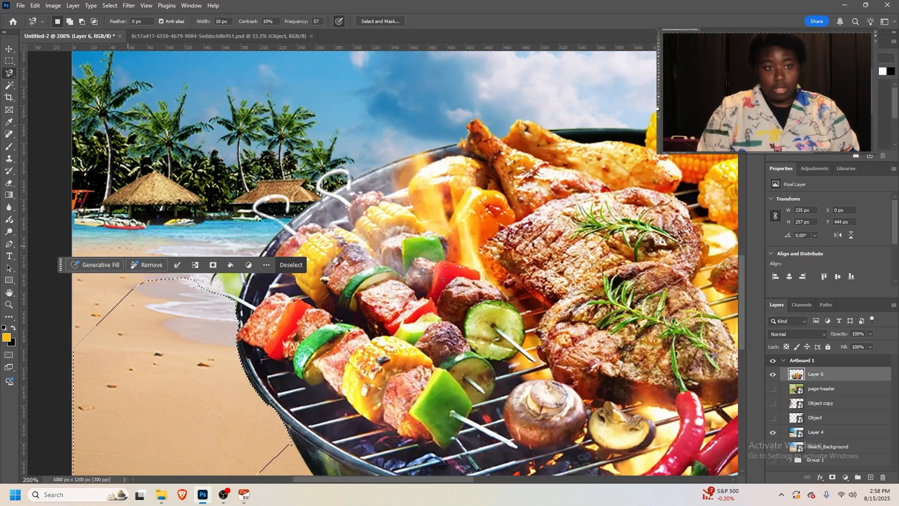
pyautogui.click(9, 86)
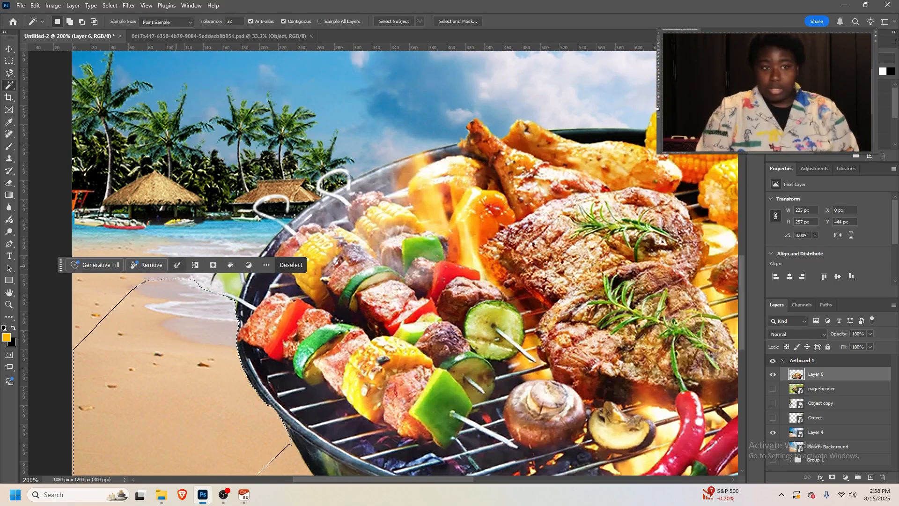
pyautogui.click(236, 281)
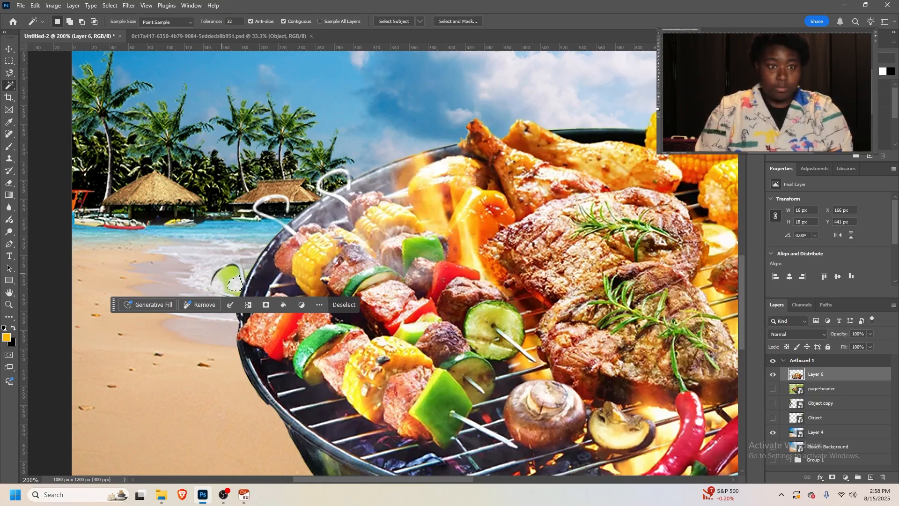
pyautogui.keyDown('shift'); pyautogui.click(232, 272); pyautogui.keyUp('shift')
pyautogui.hotkey('ctrl', 'd')
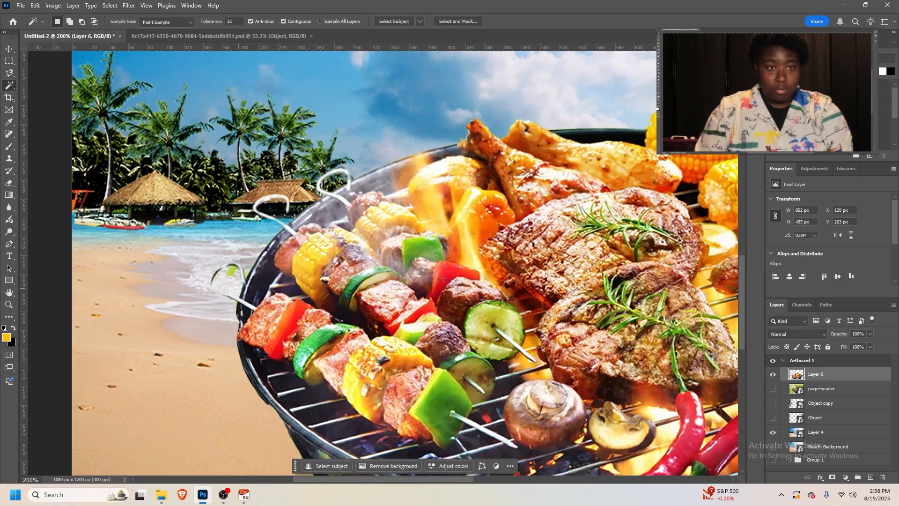
pyautogui.click(231, 268)
pyautogui.press('Delete')
pyautogui.click(246, 273)
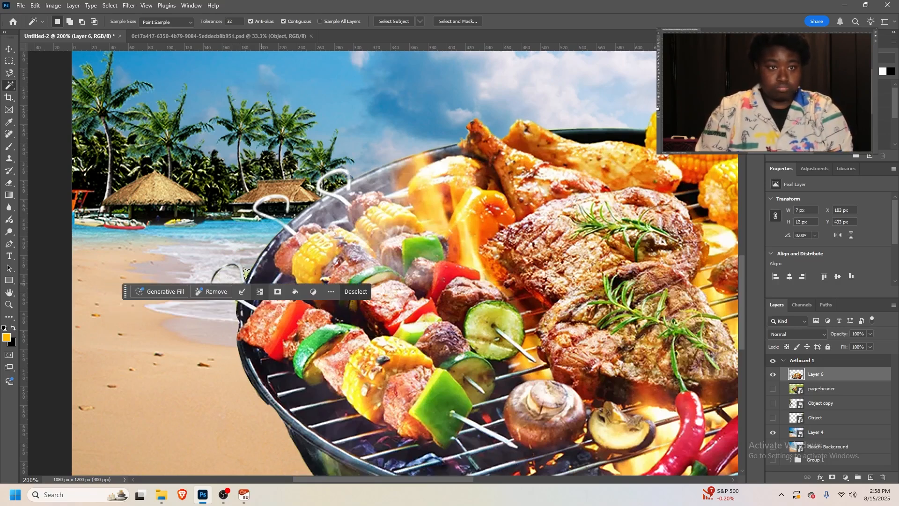
pyautogui.press('Delete')
pyautogui.click(9, 304)
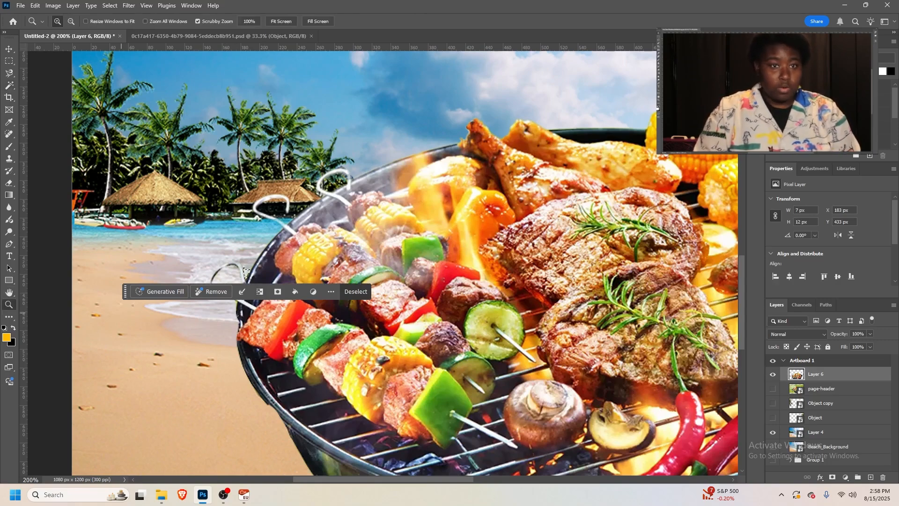
pyautogui.moveTo(152, 336); pyautogui.dragTo(97, 333)
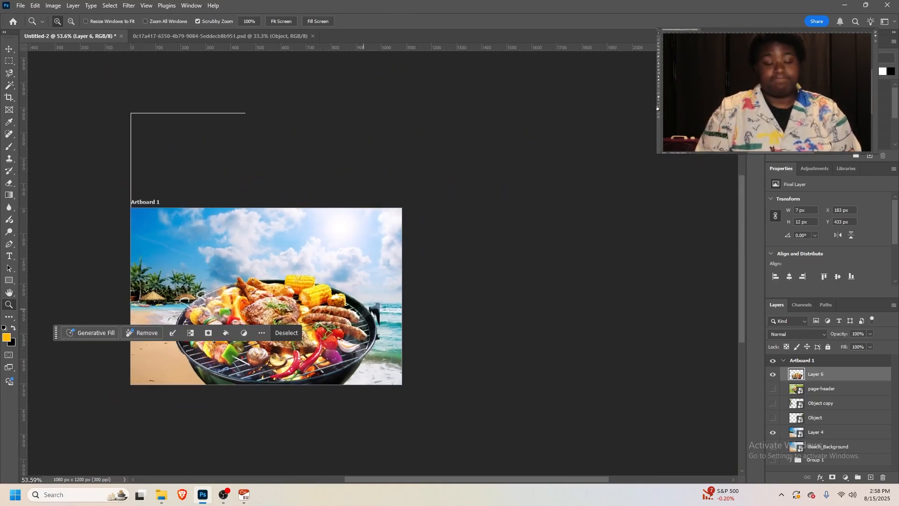
pyautogui.moveTo(371, 305); pyautogui.dragTo(420, 305)
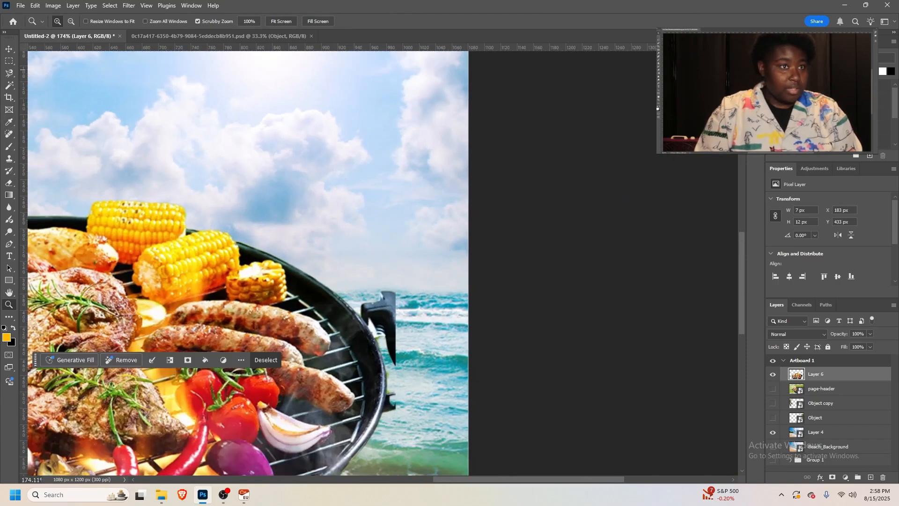
pyautogui.click(9, 73)
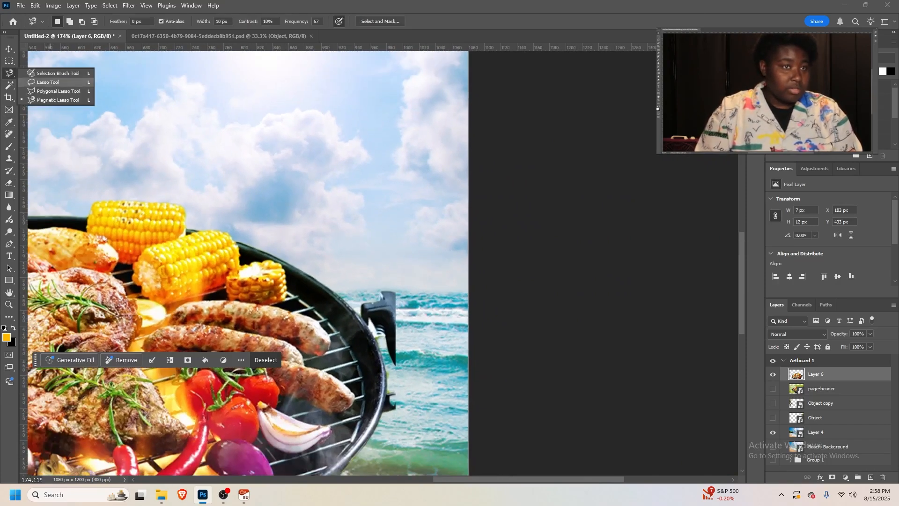
pyautogui.click(49, 100)
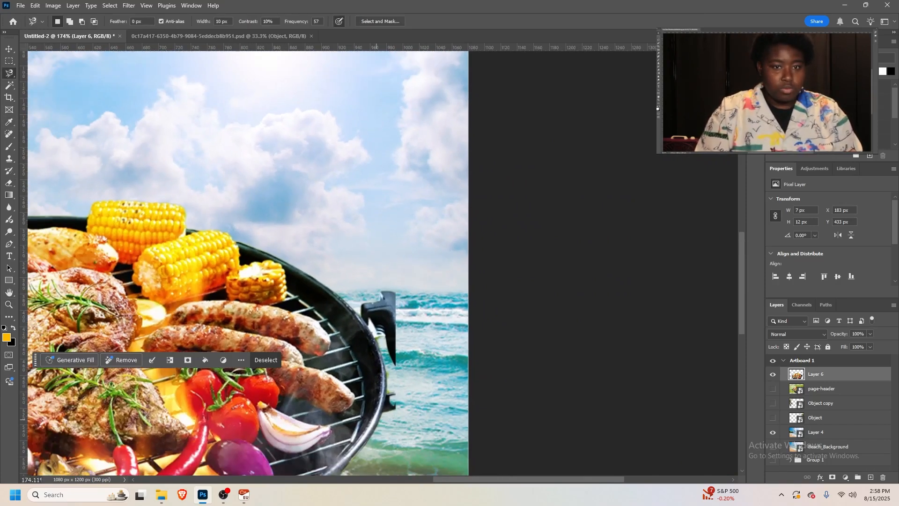
pyautogui.click(378, 420)
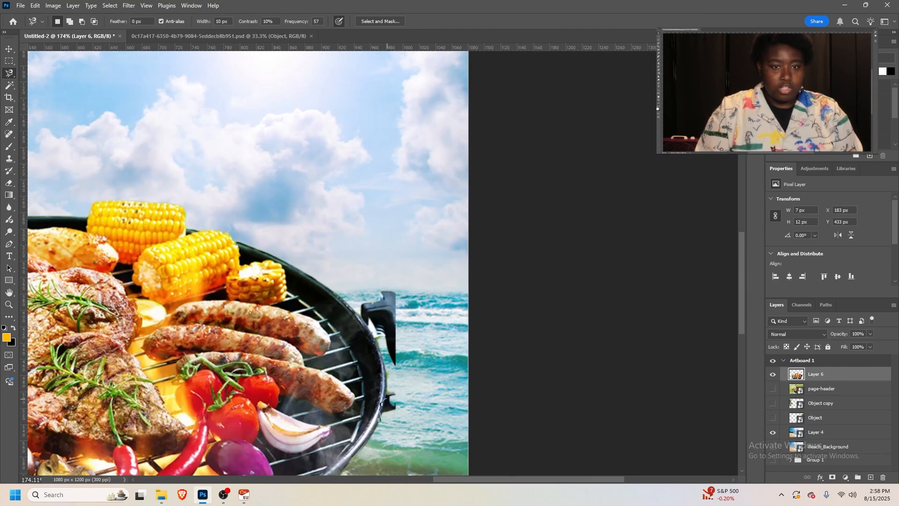
pyautogui.click(379, 418)
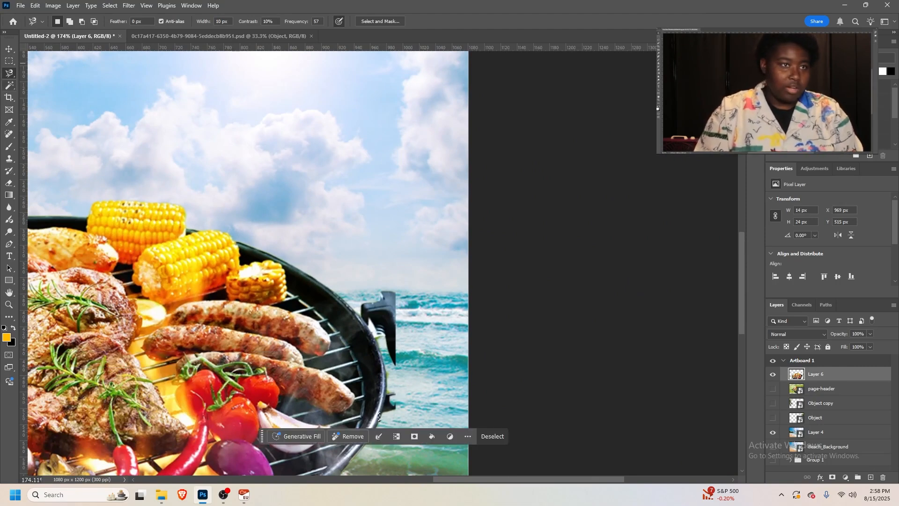
# Clear the small selection, lasso freehand around the upper part of the grill's right handle along the rim and delete it
pyautogui.rightClick(8, 73)
pyautogui.click(50, 80)
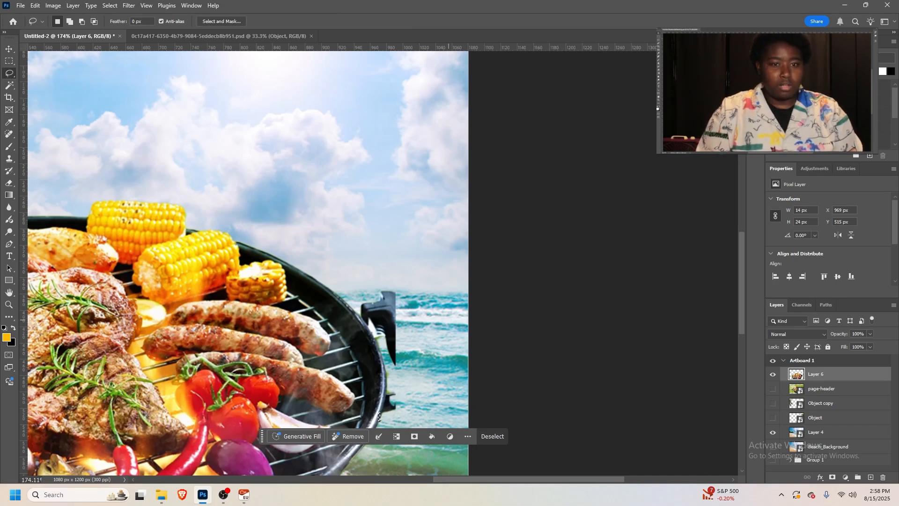
pyautogui.hotkey('ctrl', 'd')
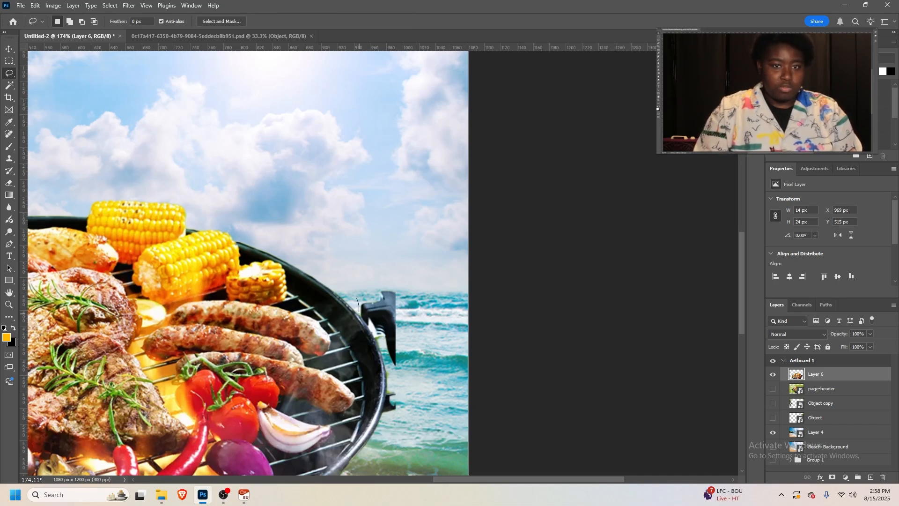
pyautogui.moveTo(359, 315)
pyautogui.mouseDown()
pyautogui.moveTo(428, 380)
pyautogui.moveTo(342, 161)
pyautogui.mouseUp()
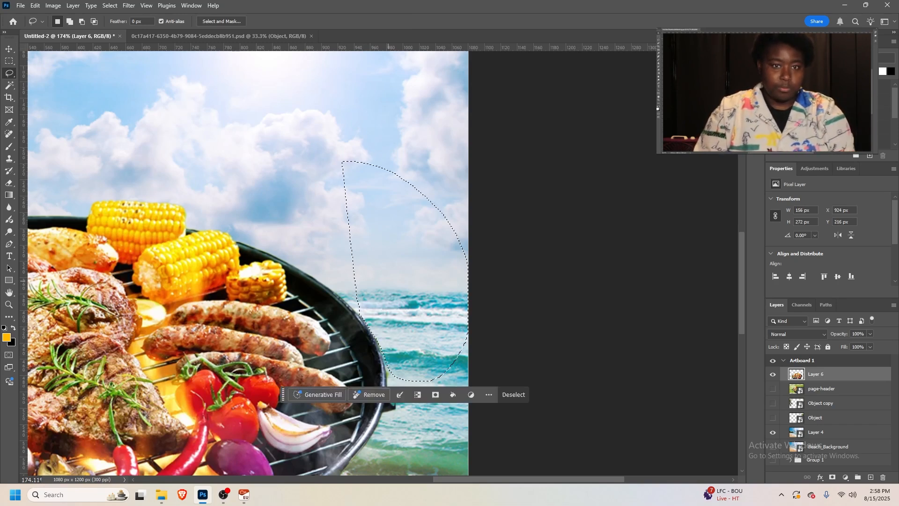
# Clear the selection, lasso freehand around the remaining lower part of the grill's right handle along the rim and delete it
pyautogui.hotkey('ctrl', 'd')
pyautogui.moveTo(379, 433)
pyautogui.mouseDown()
pyautogui.moveTo(385, 396)
pyautogui.moveTo(455, 403)
pyautogui.moveTo(447, 463)
pyautogui.mouseUp()
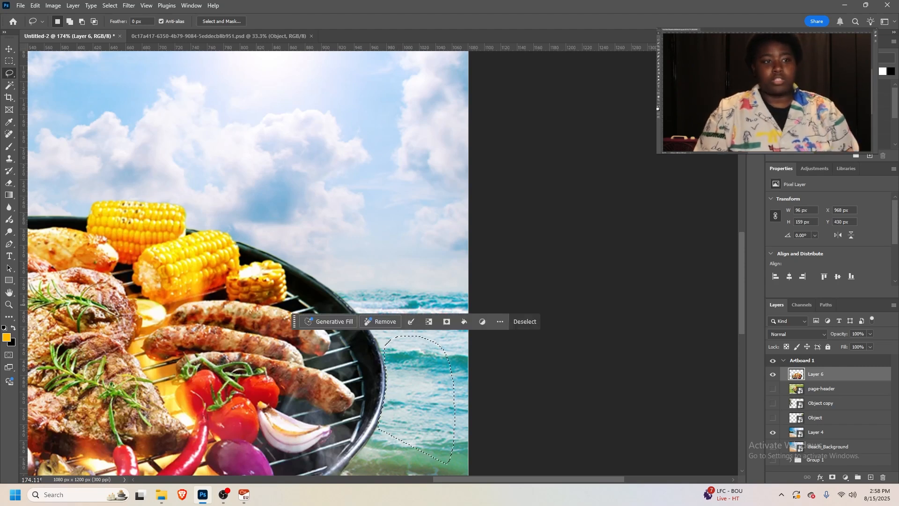
pyautogui.press('z')
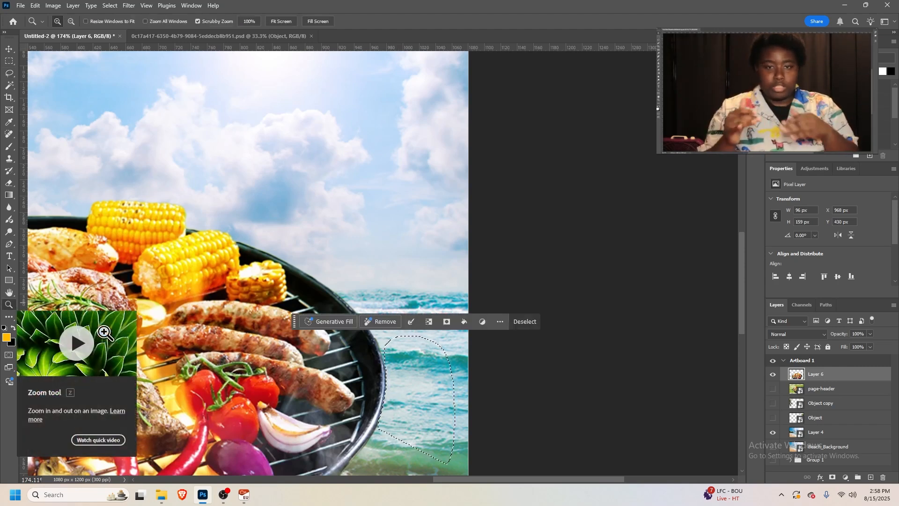
pyautogui.moveTo(297, 297); pyautogui.dragTo(255, 298)
pyautogui.press('m')
pyautogui.hotkey('ctrl', 'd')
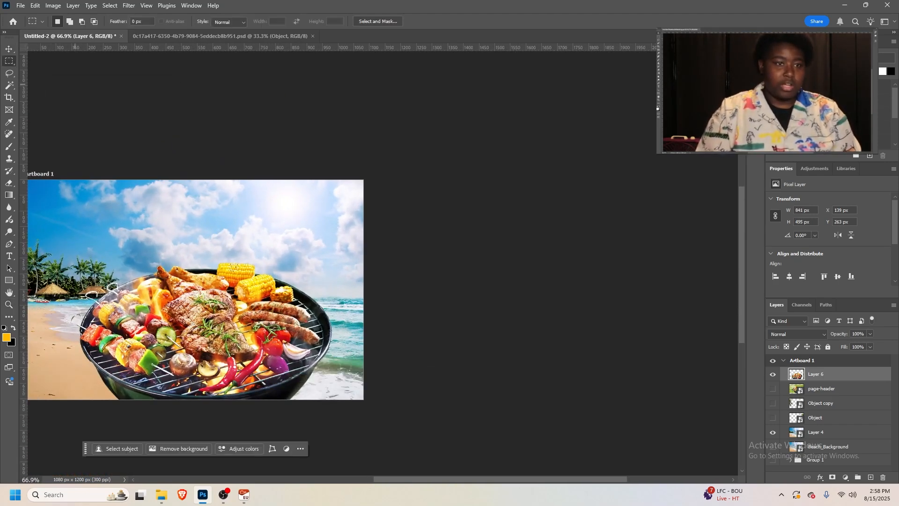
# Enlarge the grill proportionally to 120.61% and place it low on the artboard at X 20 px, Y 434 px
pyautogui.press('v')
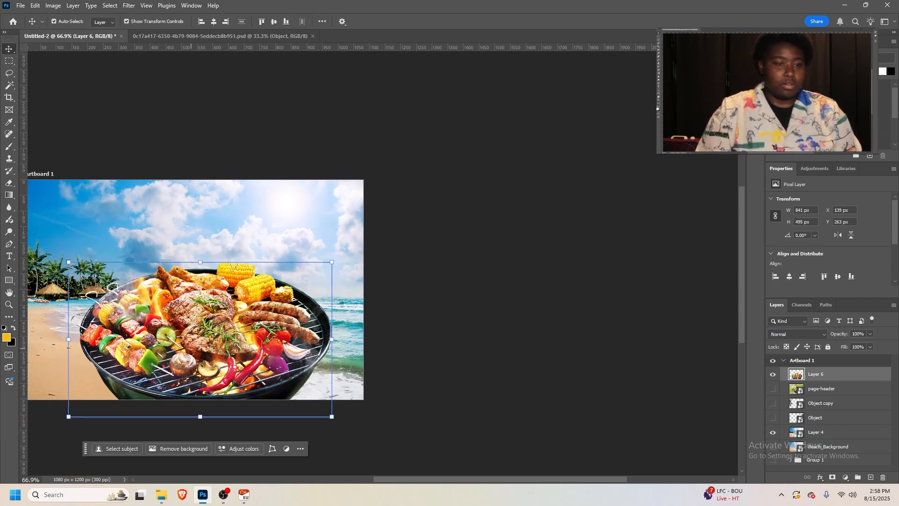
pyautogui.moveTo(197, 326); pyautogui.dragTo(183, 359)
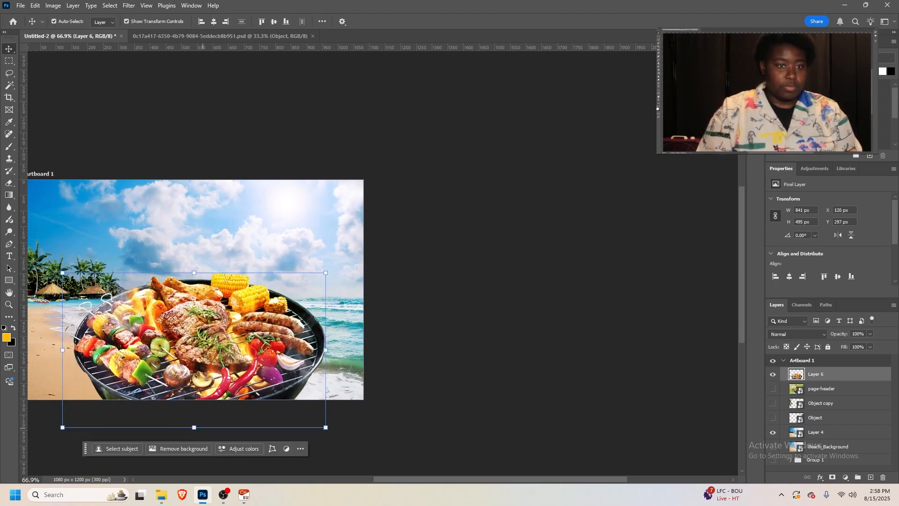
pyautogui.moveTo(195, 428); pyautogui.dragTo(196, 459)
pyautogui.scroll(-3, 196, 457)
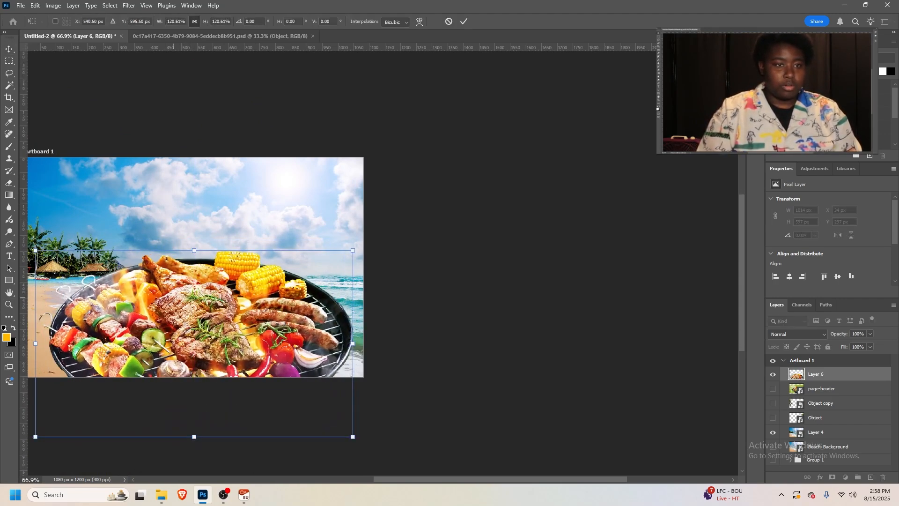
pyautogui.moveTo(171, 295); pyautogui.dragTo(173, 316)
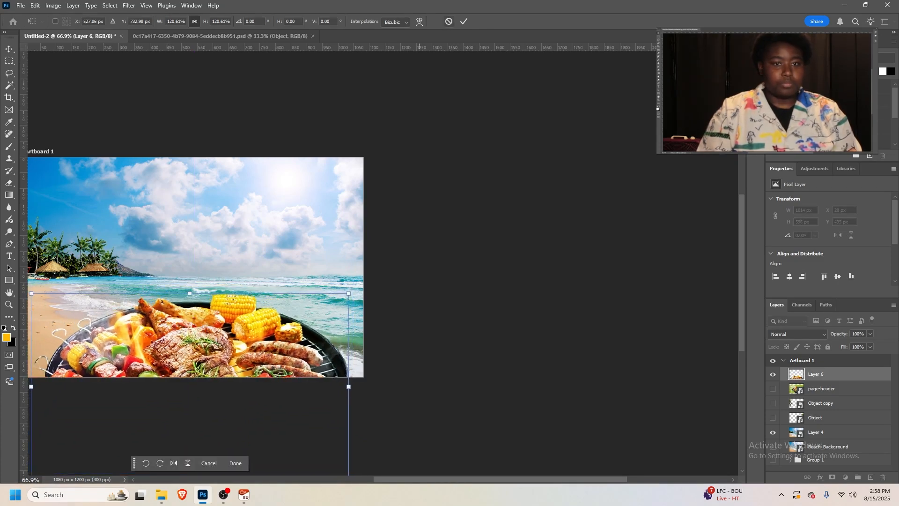
pyautogui.click(463, 21)
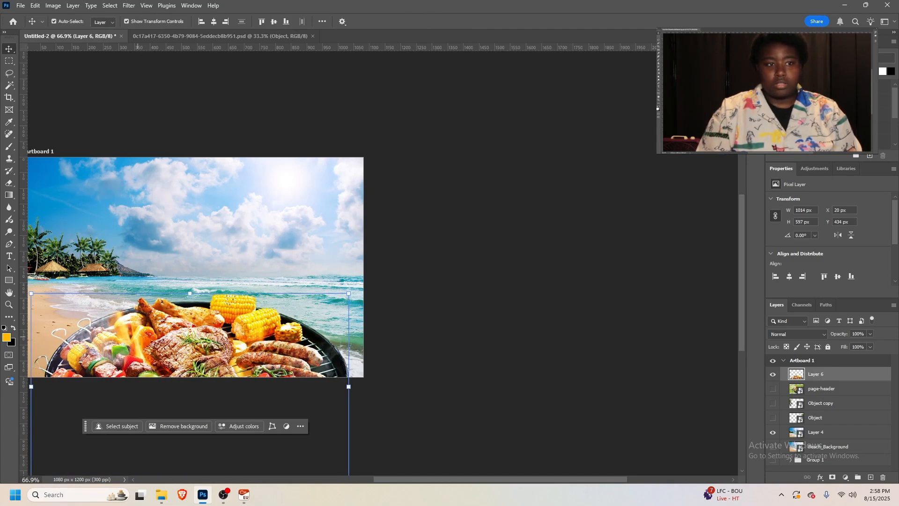
# Open the Downloads folder in File Explorer and select the Smoke image for viewing
pyautogui.moveTo(162, 494)
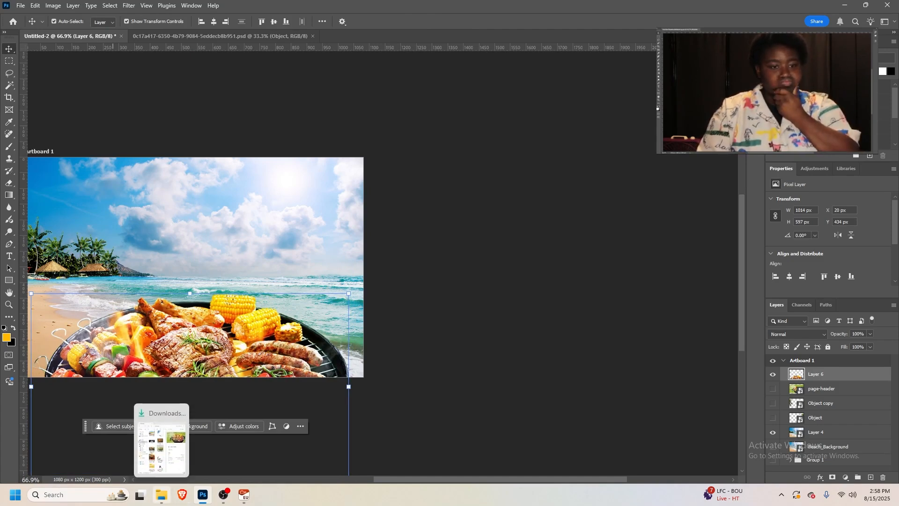
pyautogui.click(162, 494)
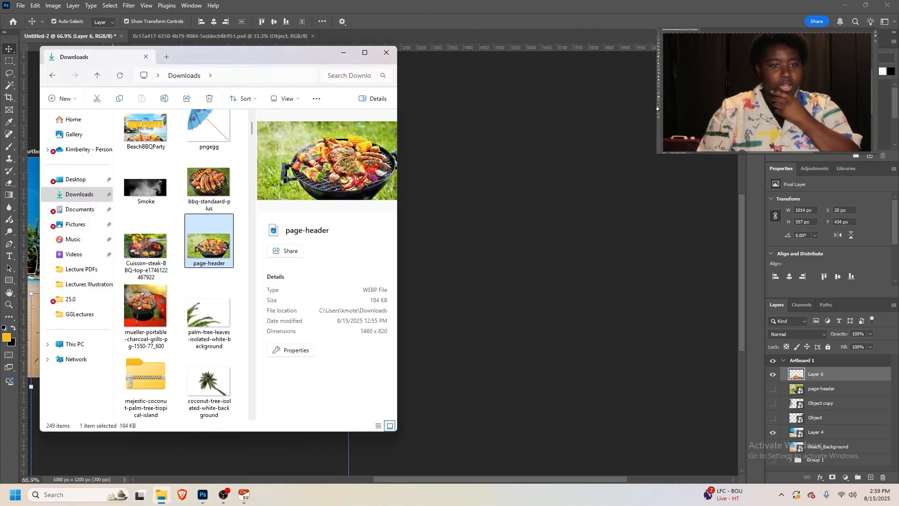
pyautogui.click(146, 180)
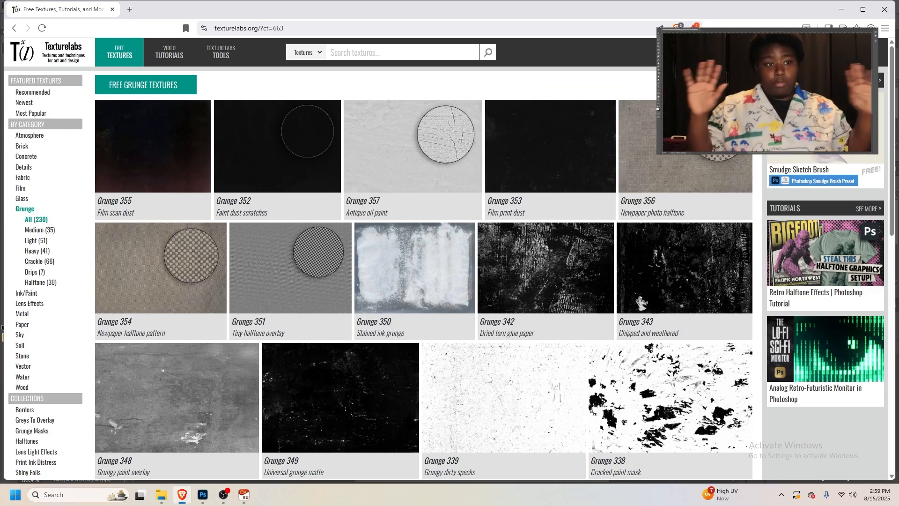
# Search the Texturelabs textures in the browser for SMOKE and download Atmosphere 179 wispy smoke in the medium 1920x1359 size
pyautogui.click(355, 52)
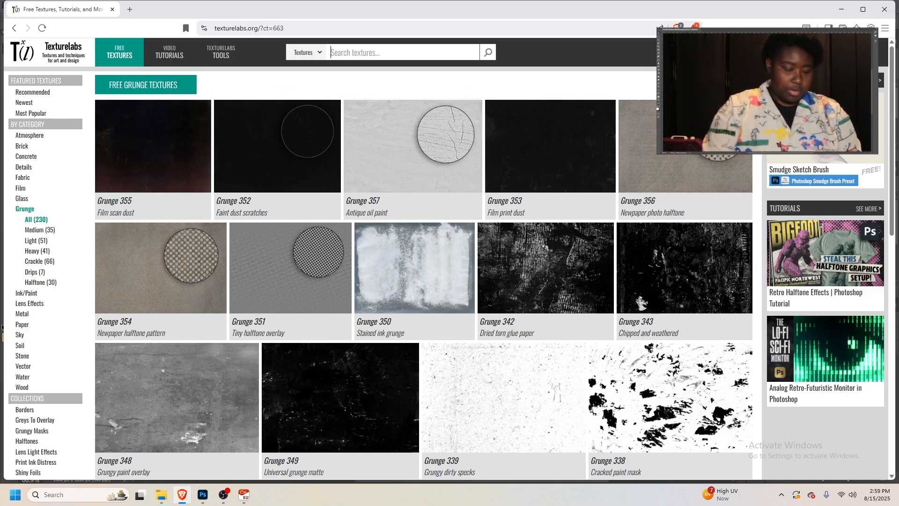
pyautogui.write('SMOKE')
pyautogui.press('Return')
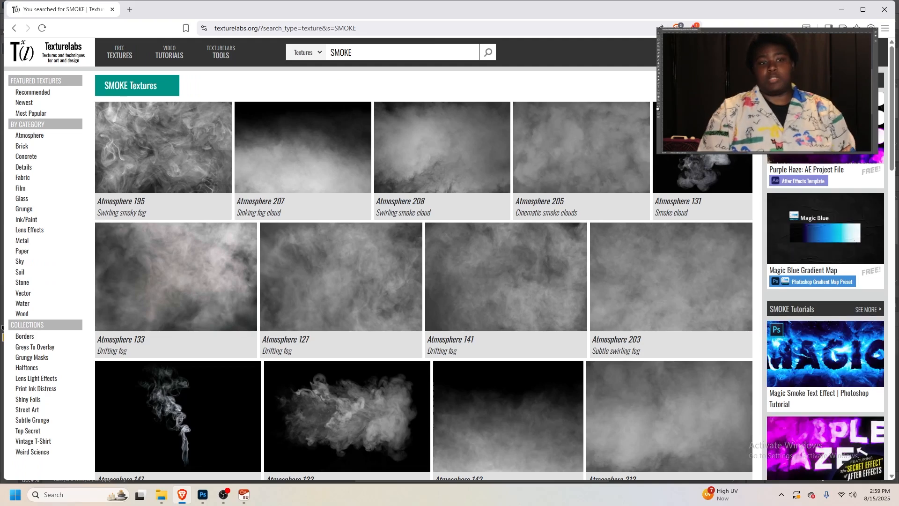
pyautogui.scroll(-2, 351, 203)
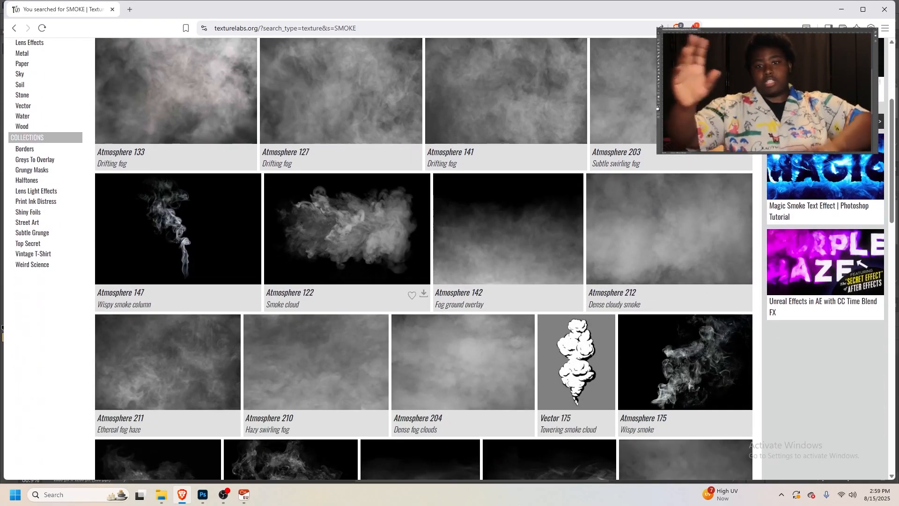
pyautogui.scroll(-4, 398, 281)
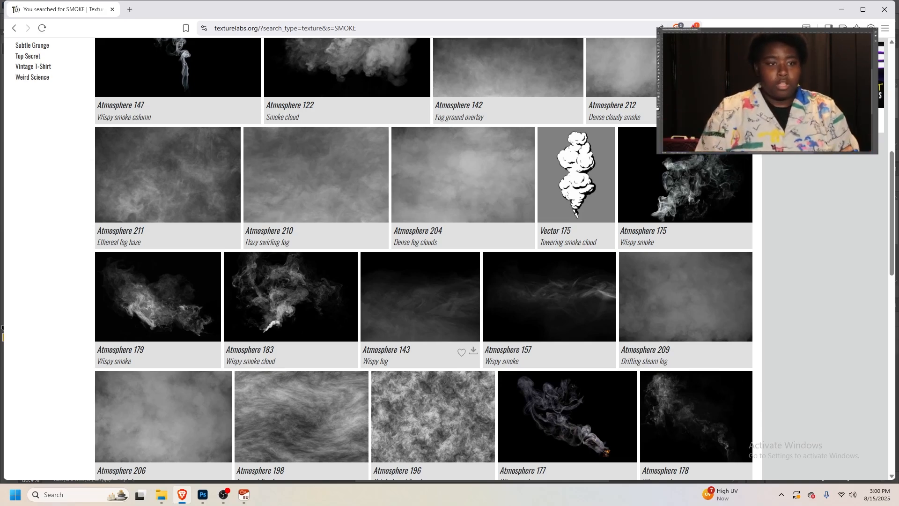
pyautogui.click(214, 350)
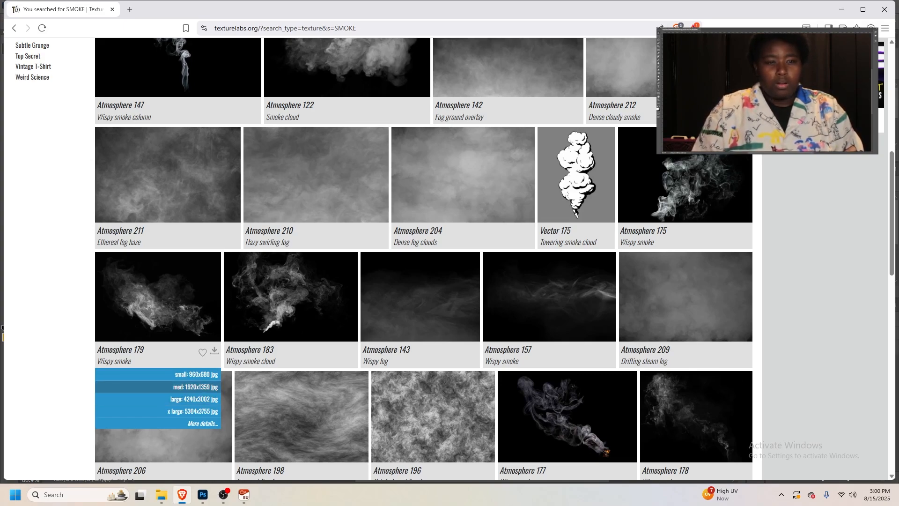
pyautogui.click(196, 386)
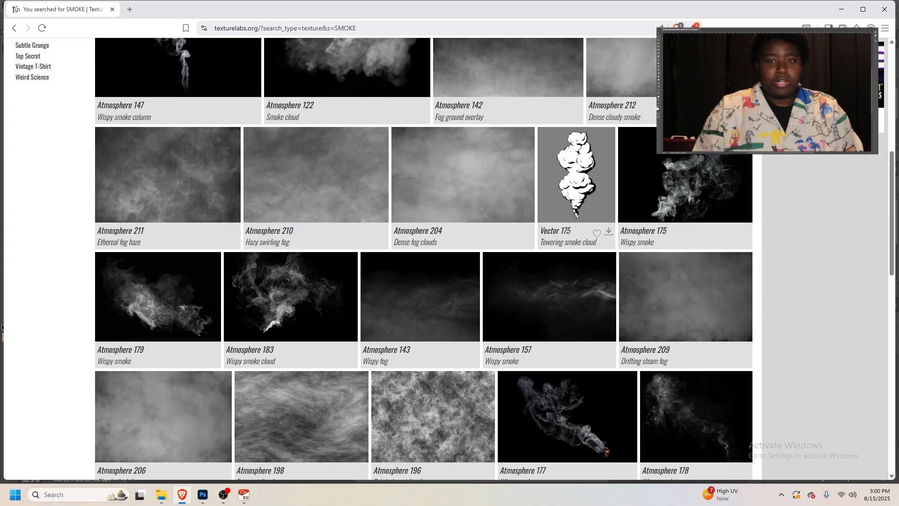
pyautogui.press('Return')
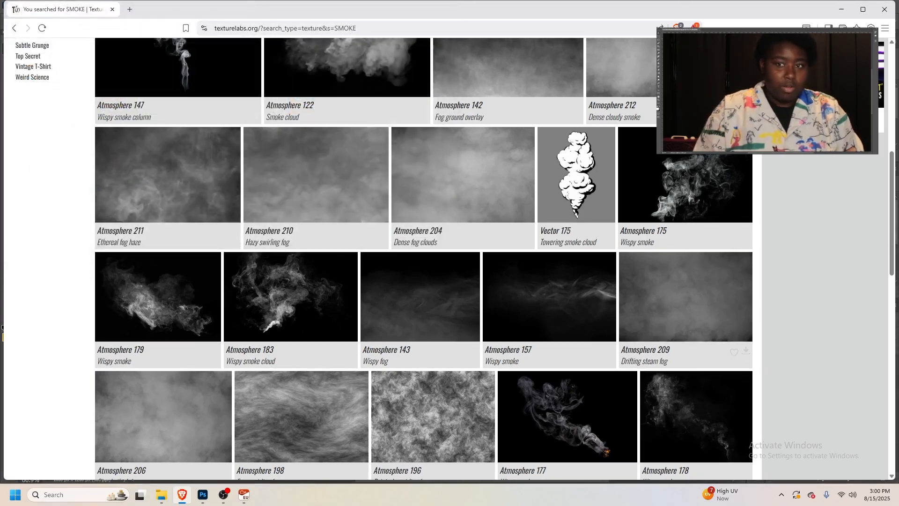
# Download the Atmosphere 184 smoke cloud in medium size and save it as Texturelabs_Atmosphere_184M in Downloads
pyautogui.scroll(10, 421, 257)
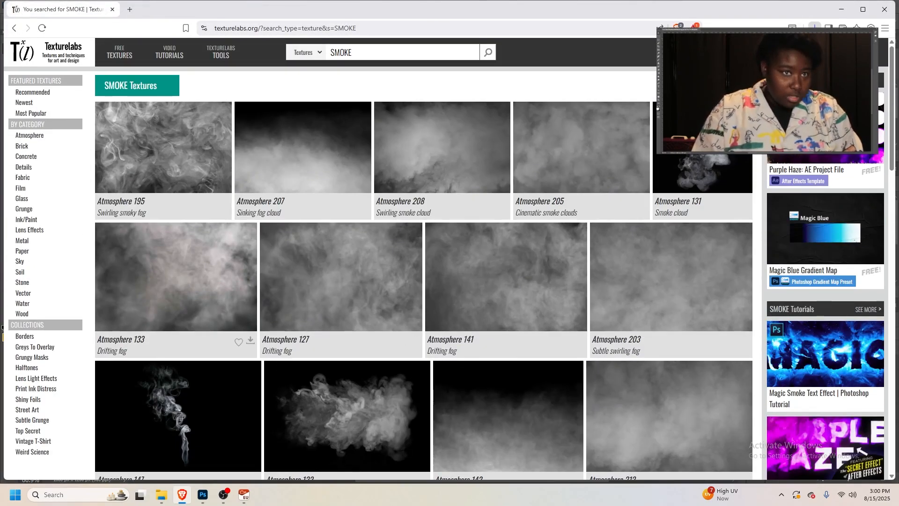
pyautogui.scroll(-15, 421, 258)
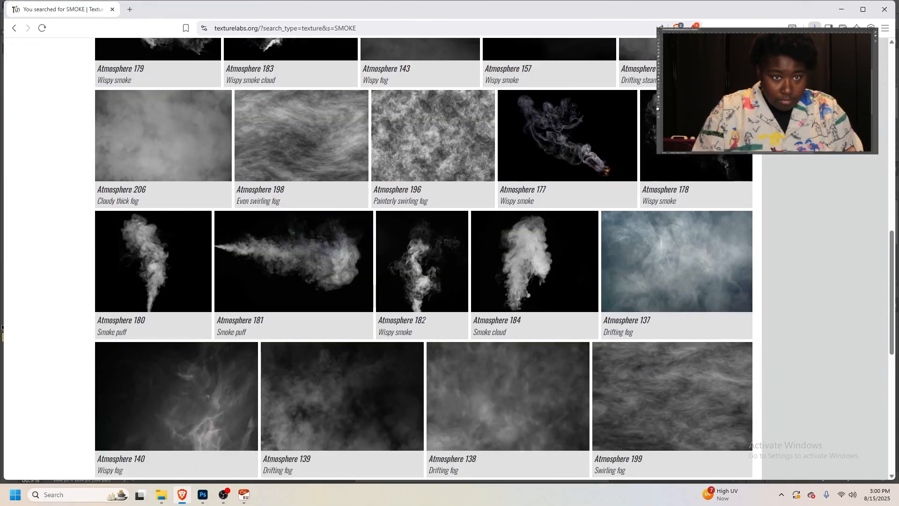
pyautogui.scroll(2, 155, 355)
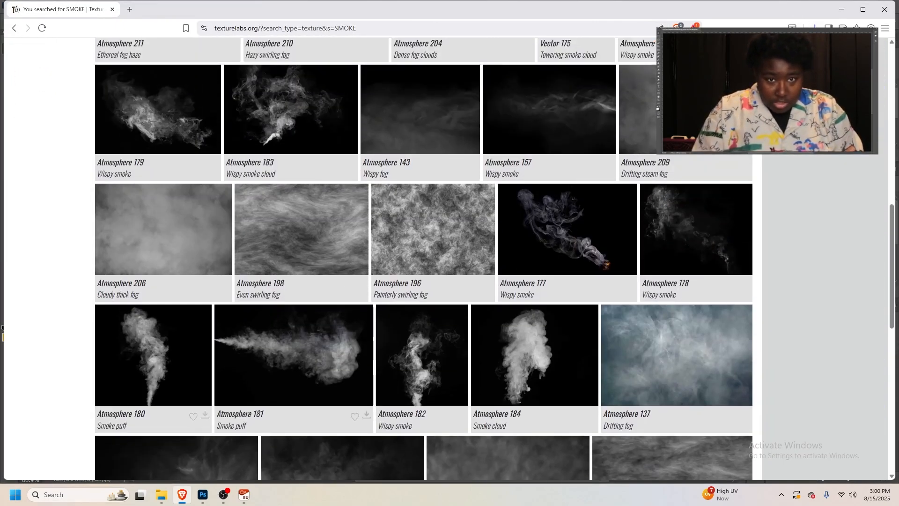
pyautogui.scroll(-3, 421, 281)
pyautogui.scroll(3, 422, 281)
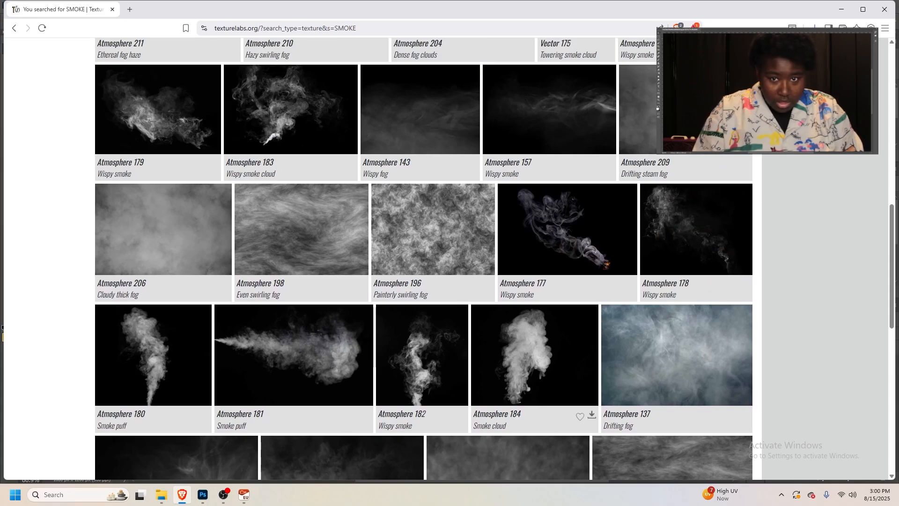
pyautogui.click(591, 414)
pyautogui.click(573, 450)
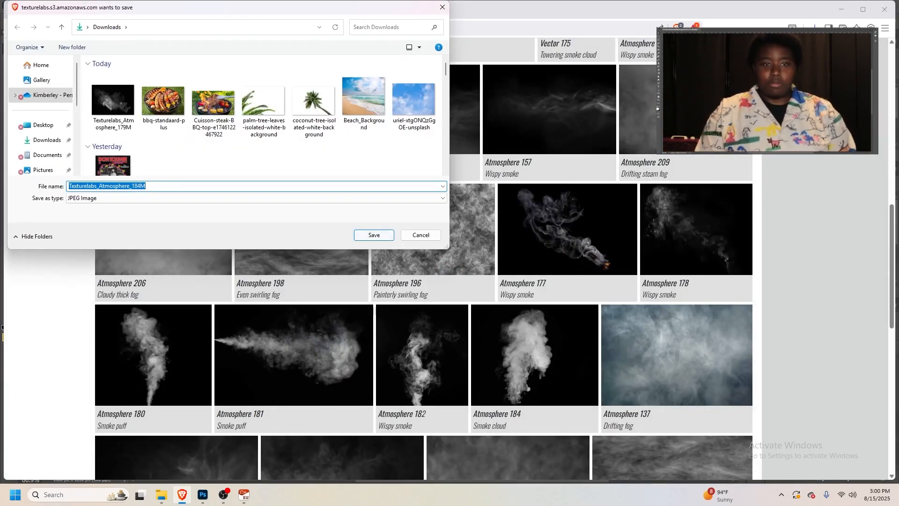
pyautogui.click(374, 235)
pyautogui.scroll(-2, 355, 280)
pyautogui.scroll(-3, 424, 258)
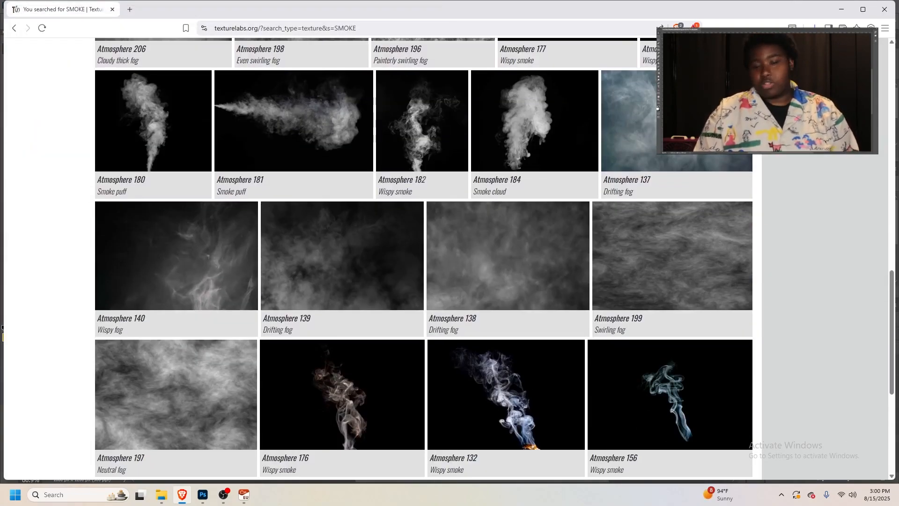
pyautogui.scroll(-6, 211, 281)
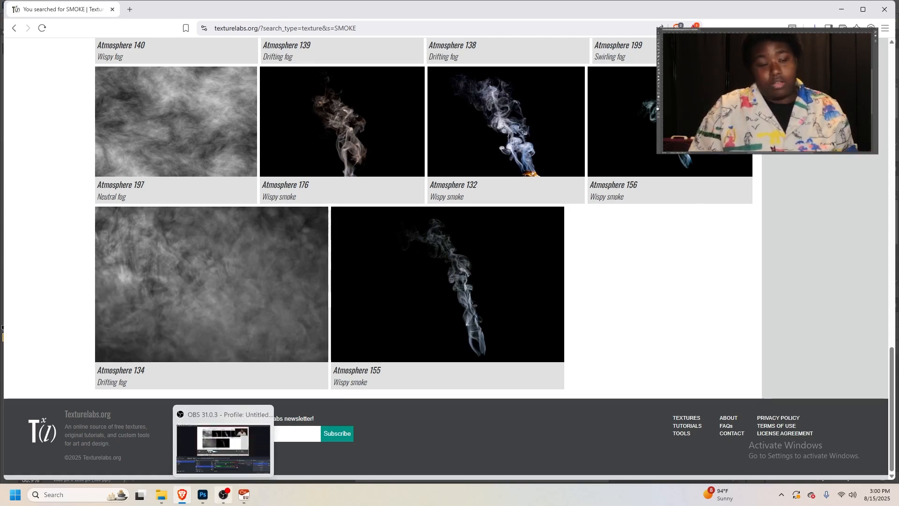
# Switch to Photoshop and place Texturelabs_Atmosphere_184M from the Downloads folder on the artboard above the grill
pyautogui.click(203, 494)
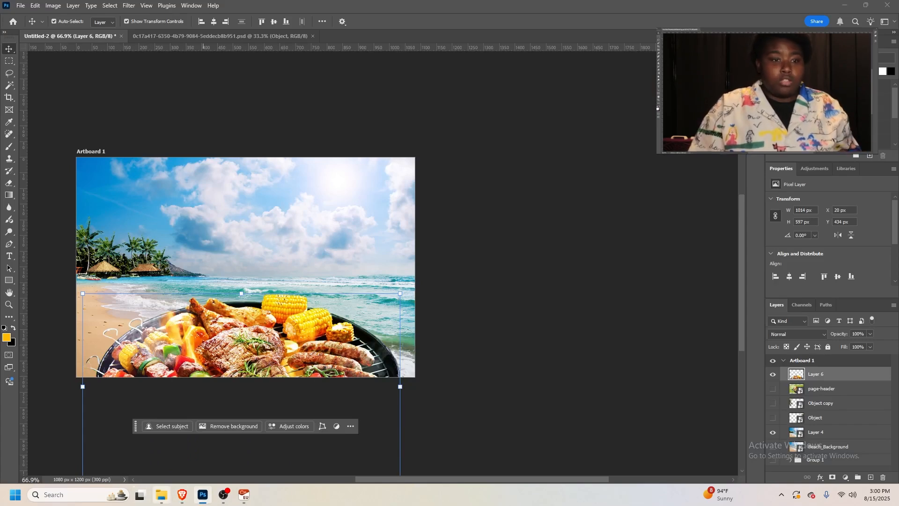
pyautogui.click(161, 494)
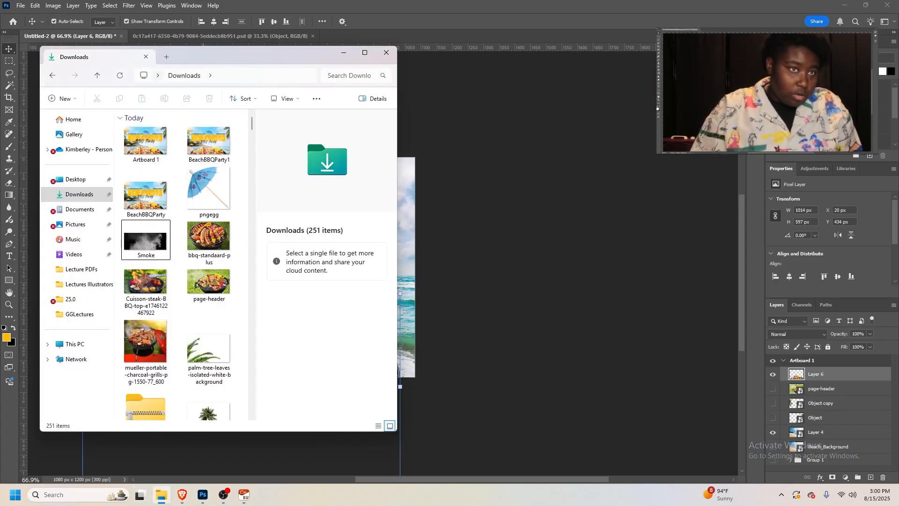
pyautogui.click(78, 194)
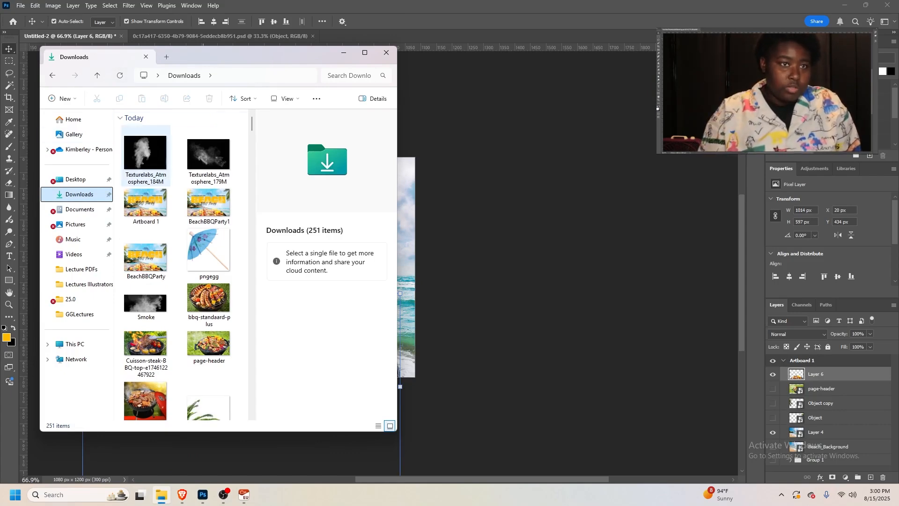
pyautogui.moveTo(145, 154); pyautogui.dragTo(501, 253)
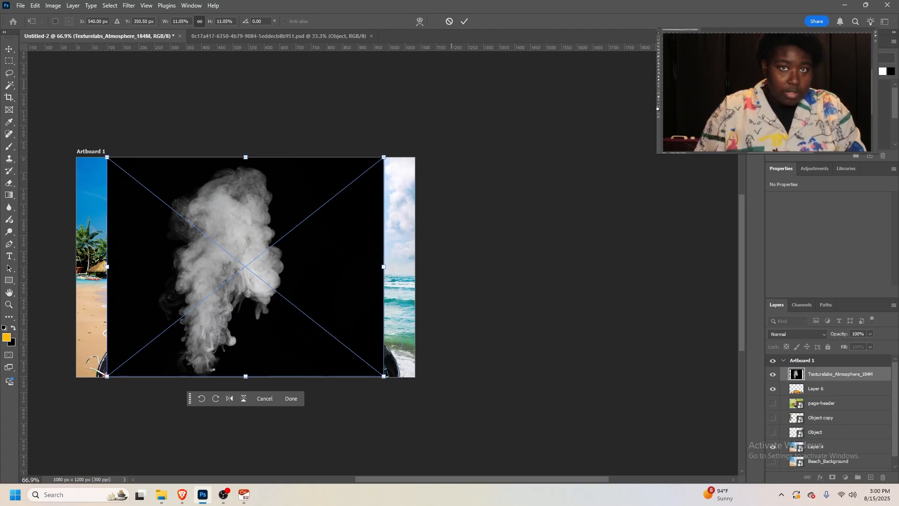
pyautogui.press('Return')
# Move the smoke image slightly sideways to X 150 px, Y 0 px and set its blending mode to Screen
pyautogui.moveTo(265, 245); pyautogui.dragTo(281, 251)
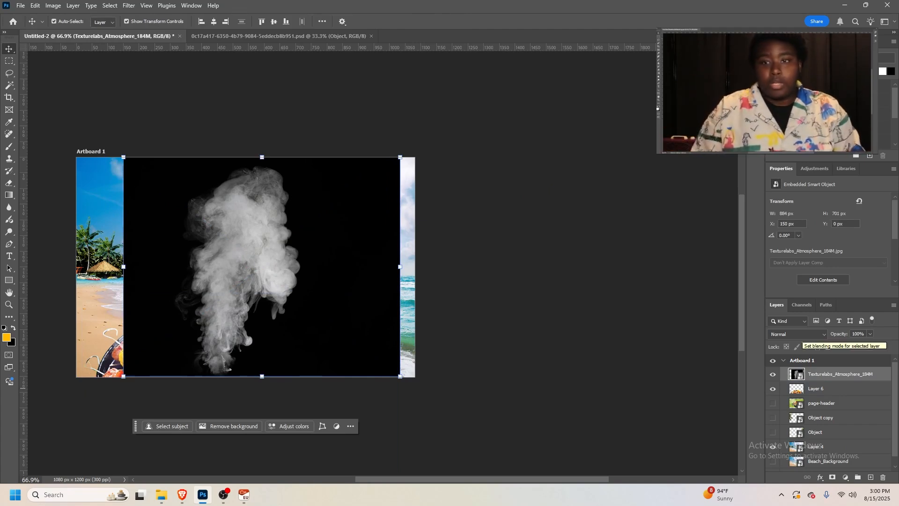
pyautogui.click(801, 334)
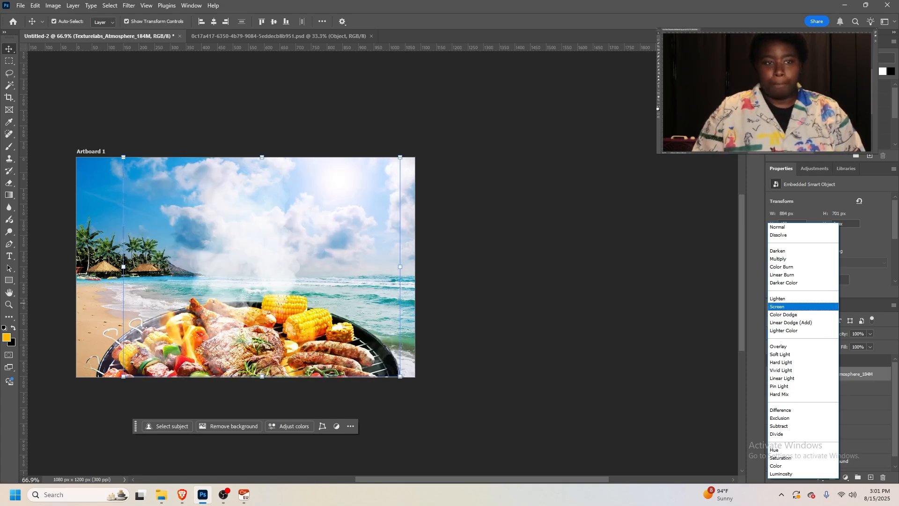
pyautogui.click(777, 306)
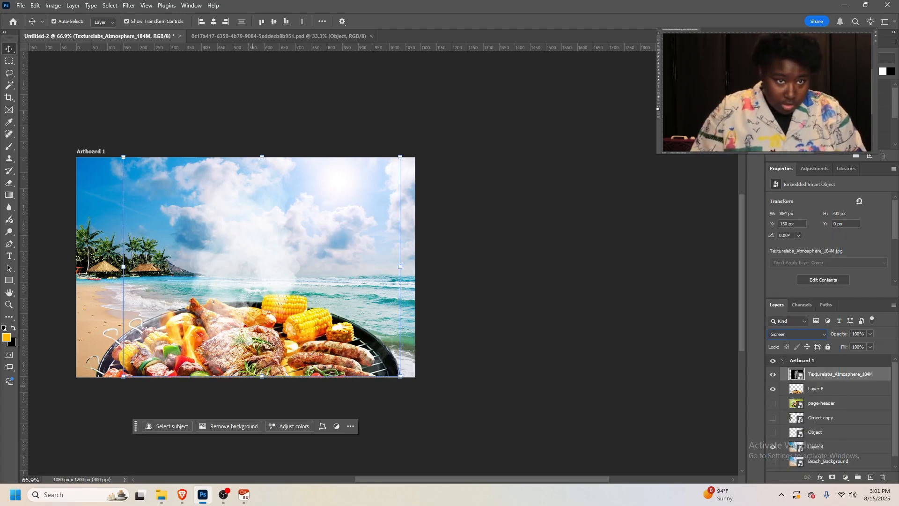
# Enlarge the smoke image to 14.10% scale, rotate it to -79.15° and reposition it over the grill
pyautogui.moveTo(261, 376); pyautogui.dragTo(261, 436)
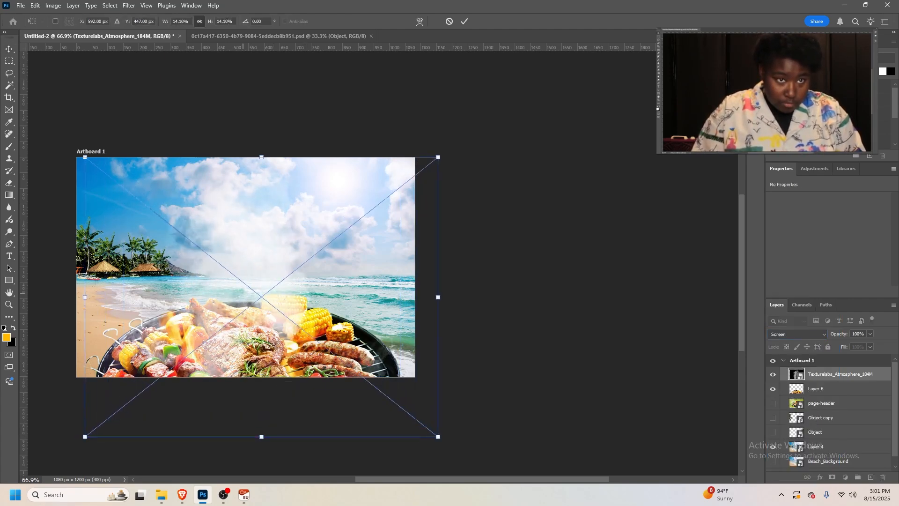
pyautogui.moveTo(246, 287); pyautogui.dragTo(208, 287)
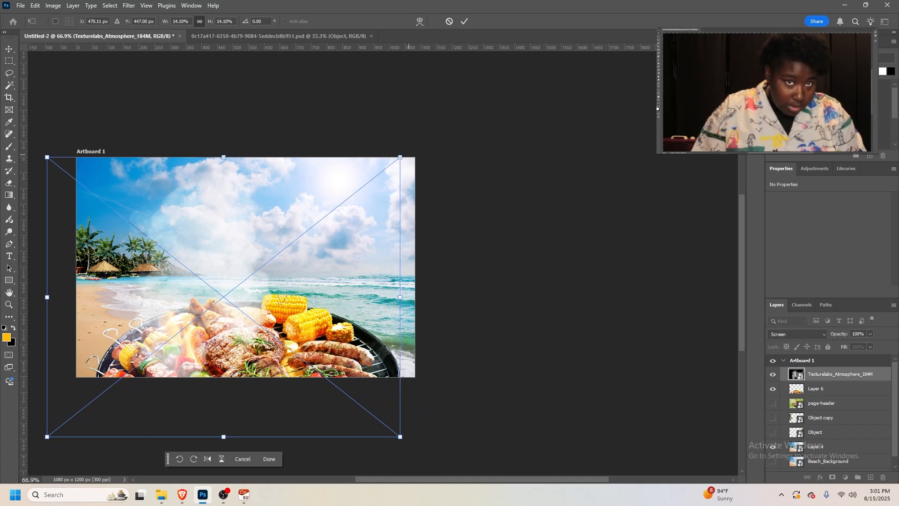
pyautogui.moveTo(409, 155); pyautogui.dragTo(194, 84)
pyautogui.moveTo(186, 294); pyautogui.dragTo(127, 273)
pyautogui.moveTo(304, 344); pyautogui.dragTo(327, 302)
pyautogui.moveTo(235, 293); pyautogui.dragTo(288, 273)
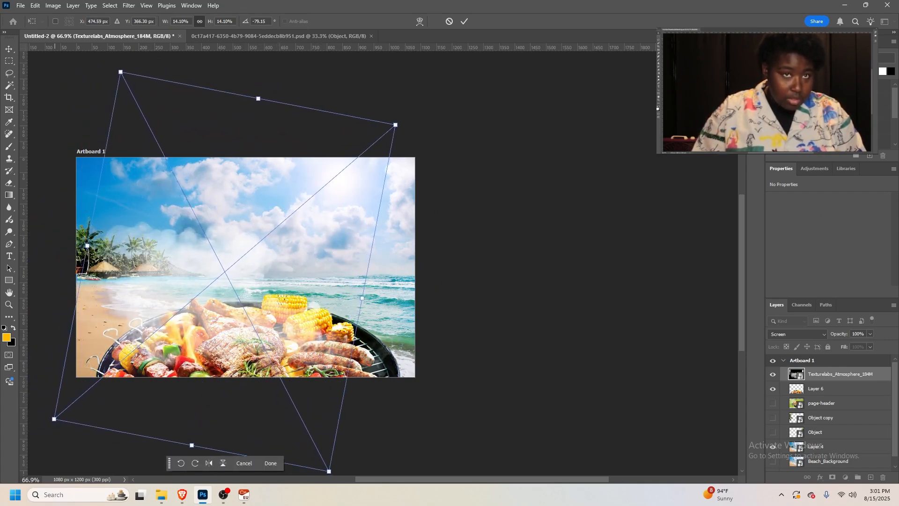
pyautogui.click(464, 21)
# Apply a custom Warp to the smoke image, bowing its side edges outward and shifting its middle slightly sideways above the food
pyautogui.click(35, 5)
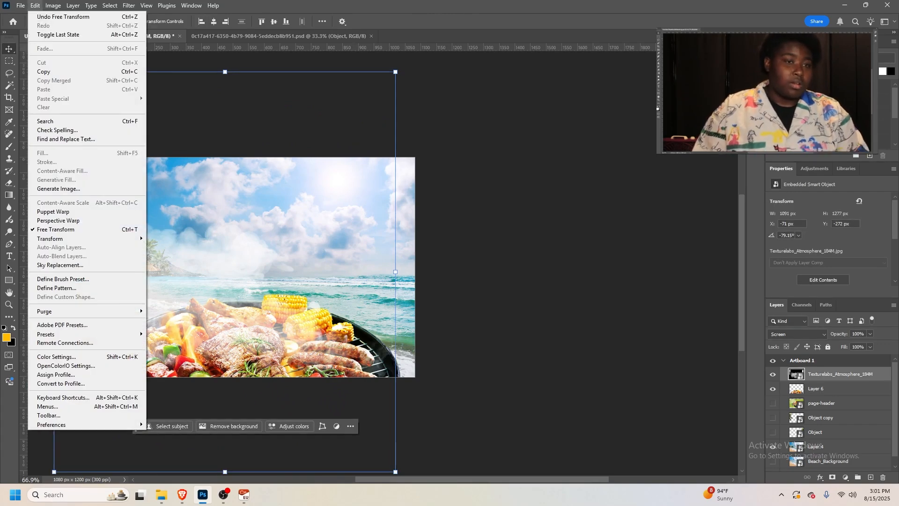
pyautogui.moveTo(52, 238)
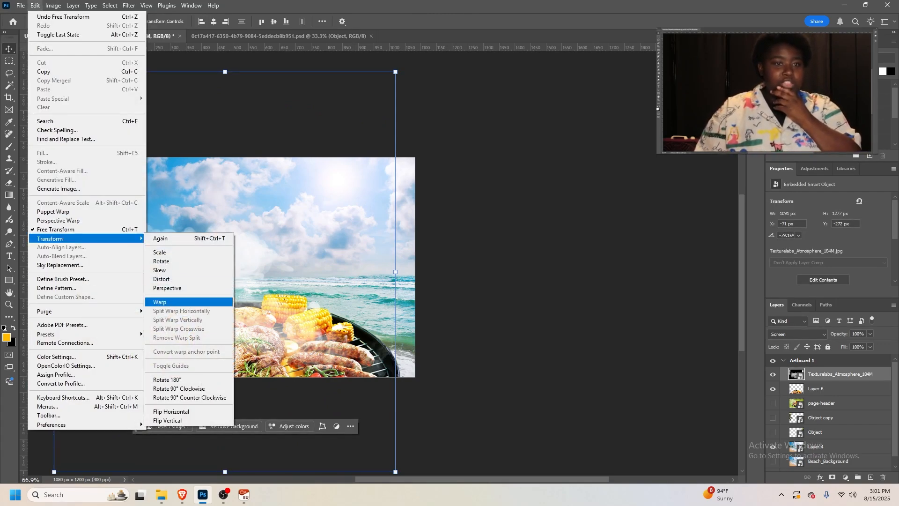
pyautogui.click(169, 302)
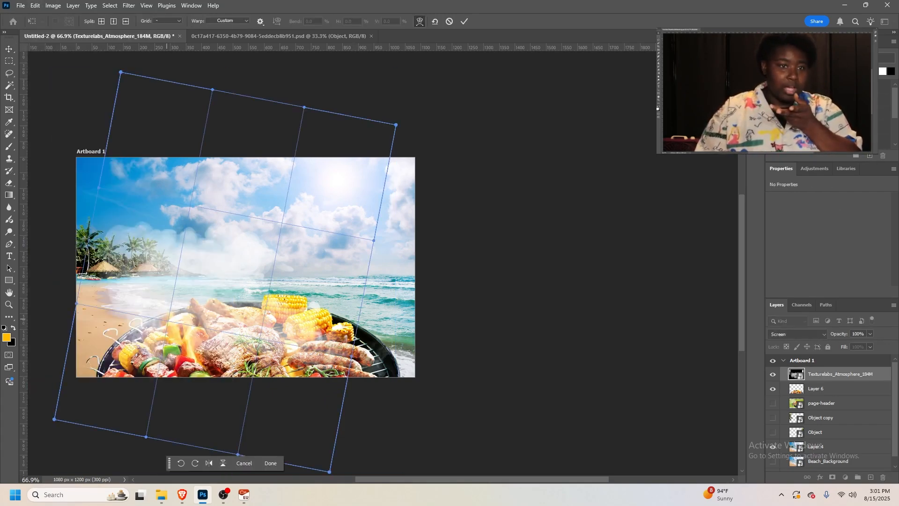
pyautogui.moveTo(167, 319); pyautogui.dragTo(196, 303)
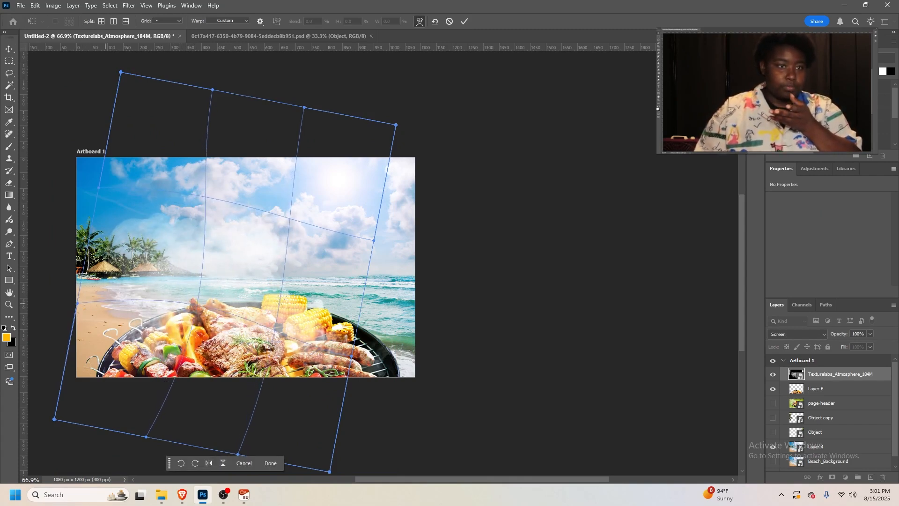
pyautogui.moveTo(77, 303); pyautogui.dragTo(38, 340)
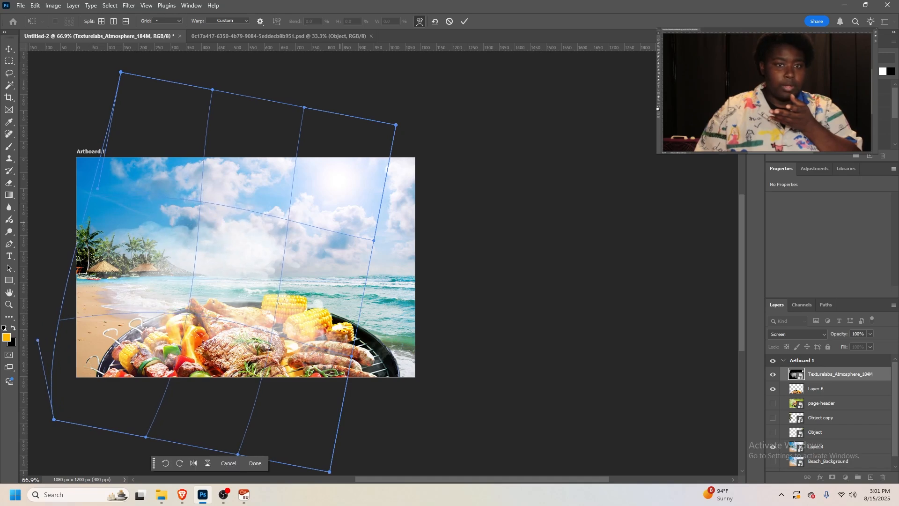
pyautogui.moveTo(373, 240); pyautogui.dragTo(383, 237)
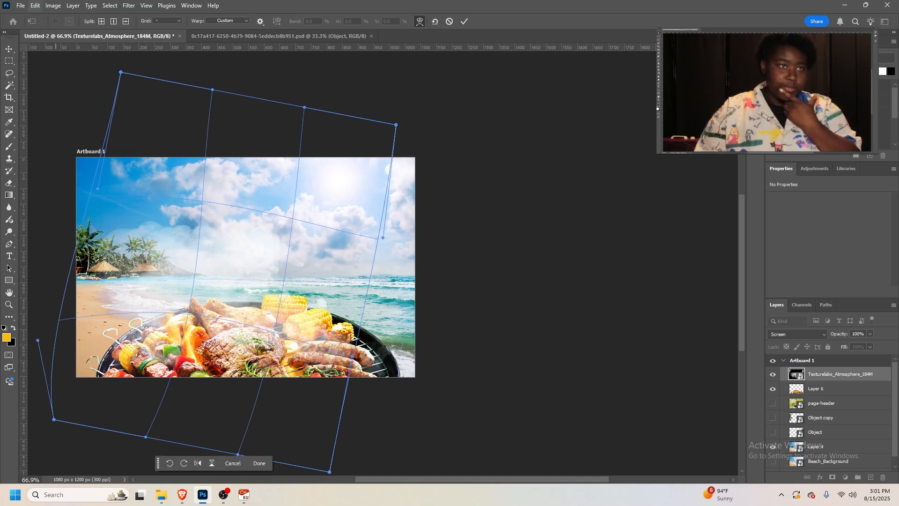
pyautogui.click(35, 6)
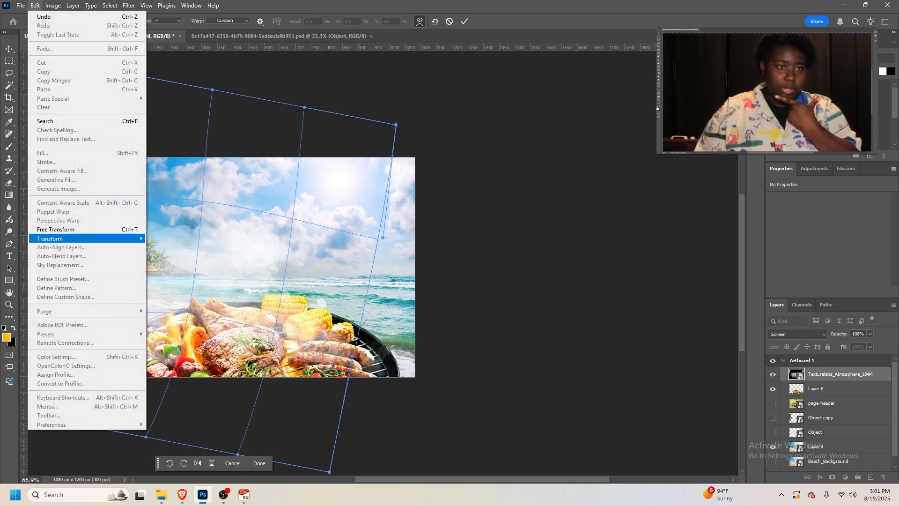
pyautogui.moveTo(70, 238)
pyautogui.click(270, 337)
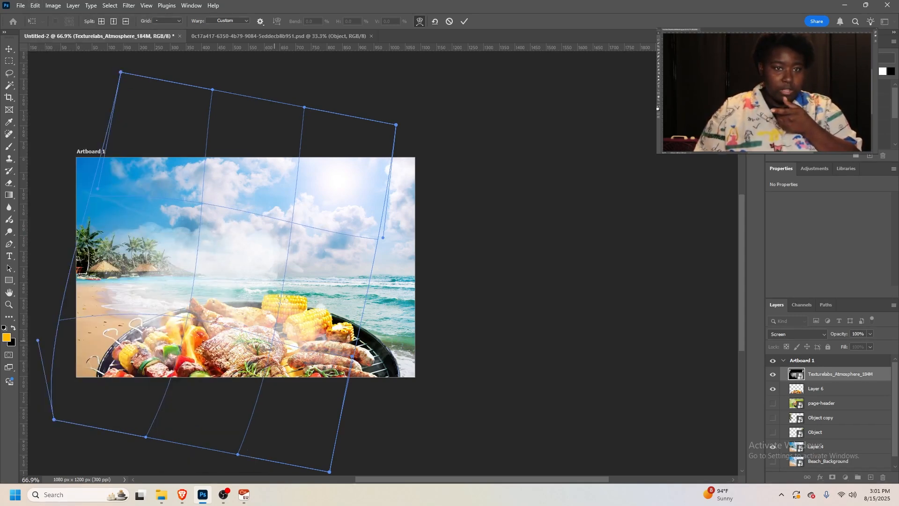
pyautogui.moveTo(280, 294); pyautogui.dragTo(297, 291)
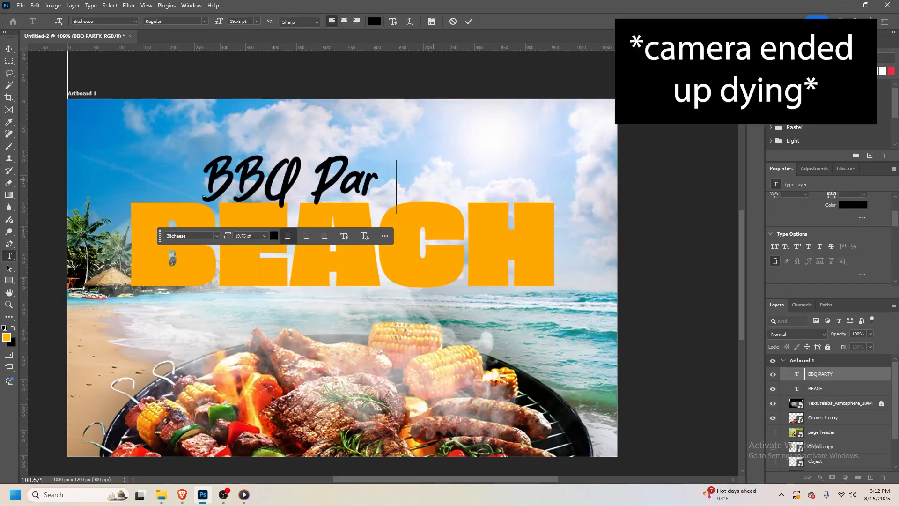
# Finish the script title text as BBQ Party and move it up so it sits clear above the word BEACH
pyautogui.click(469, 22)
pyautogui.press('v')
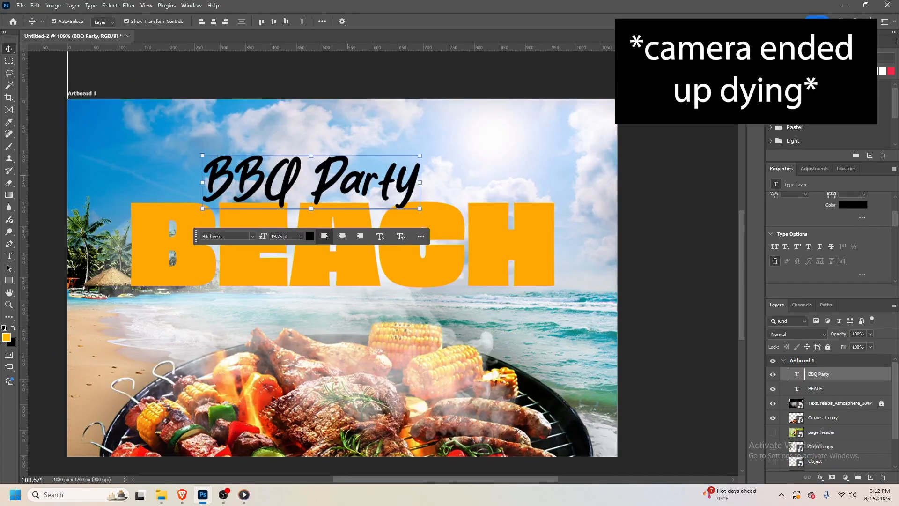
pyautogui.moveTo(347, 175); pyautogui.dragTo(360, 147)
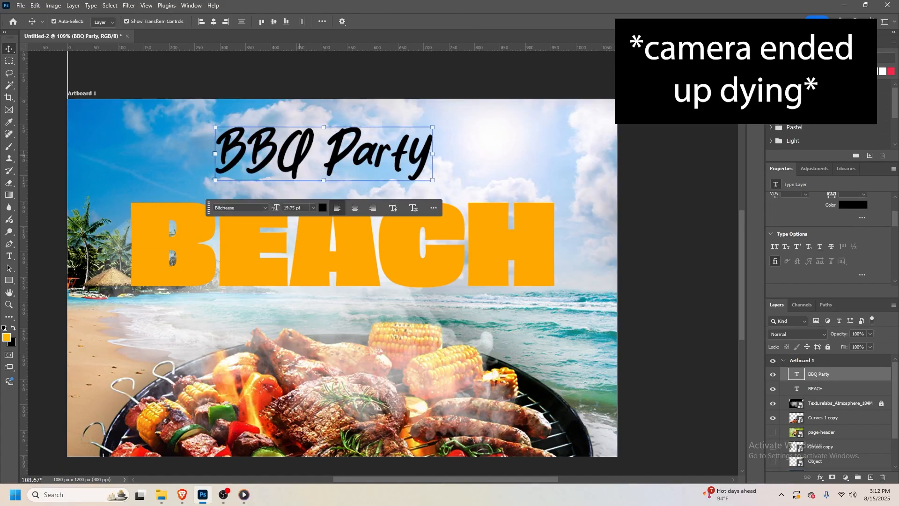
# Select the BBQ Party text for editing and open its font choices
pyautogui.doubleClick(299, 155)
pyautogui.click(133, 21)
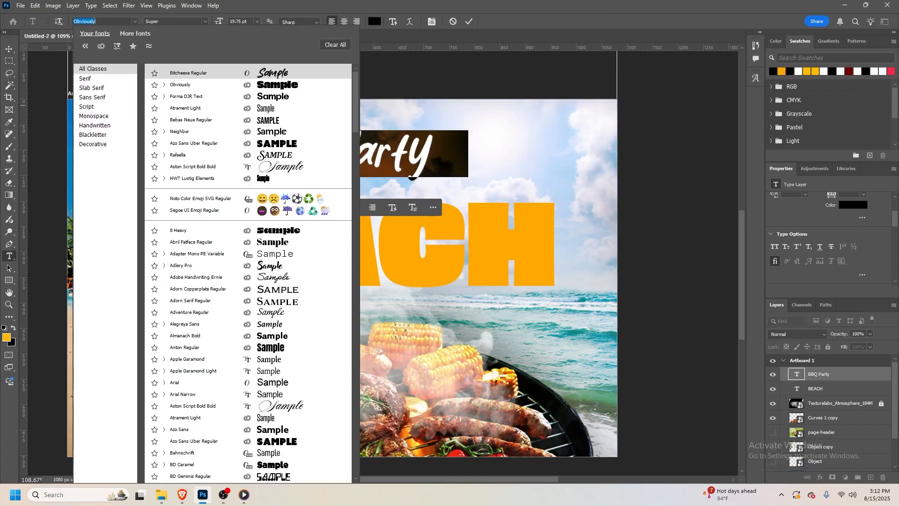
# Browse the font list and try the Fit font on the BBQ Party text
pyautogui.scroll(-7, 248, 233)
pyautogui.scroll(-5, 248, 234)
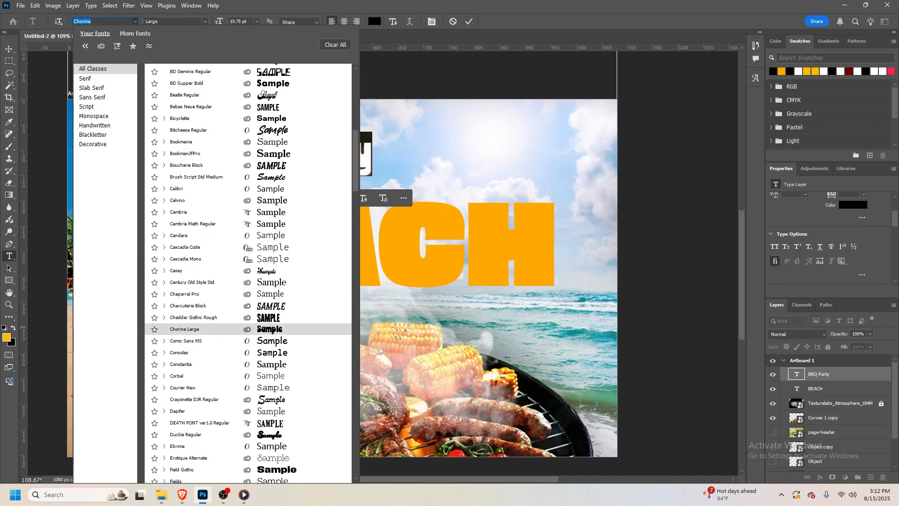
pyautogui.press('Up')
pyautogui.scroll(-2, 248, 273)
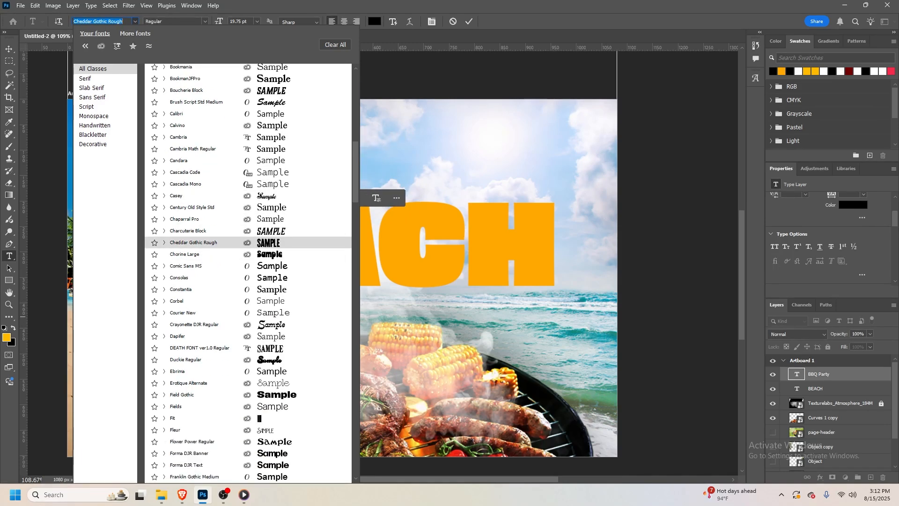
pyautogui.scroll(-2, 248, 273)
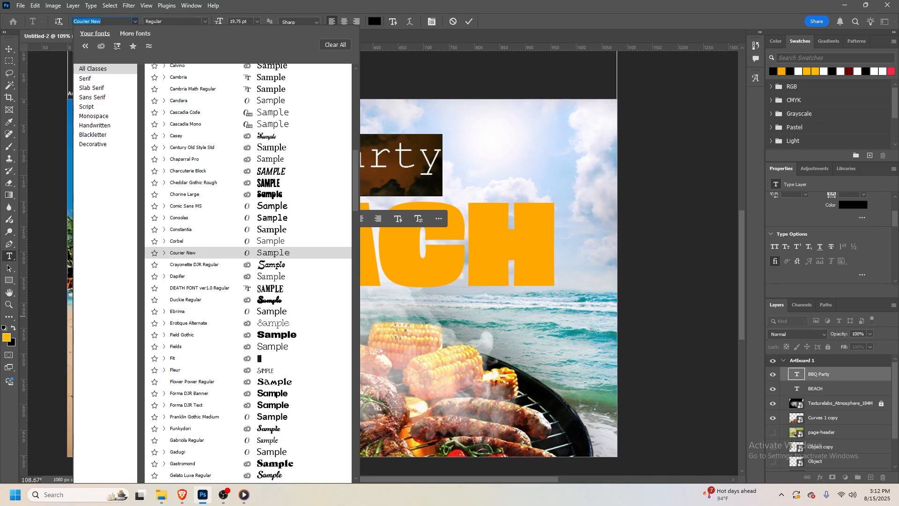
pyautogui.press('Down')
pyautogui.press('Down')
pyautogui.press('Down')
pyautogui.press('Down')
pyautogui.press('Down')
pyautogui.press('Down')
pyautogui.press('Down')
pyautogui.press('Down')
pyautogui.press('Down')
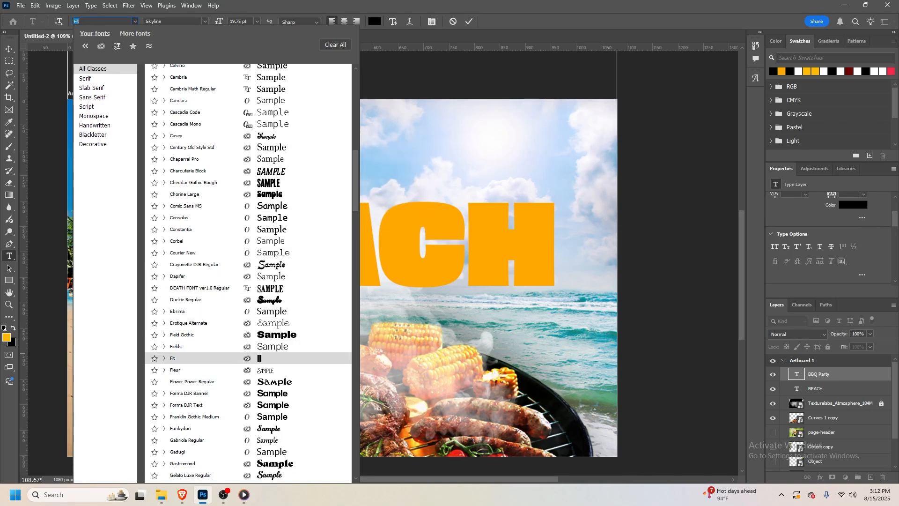
pyautogui.press('Return')
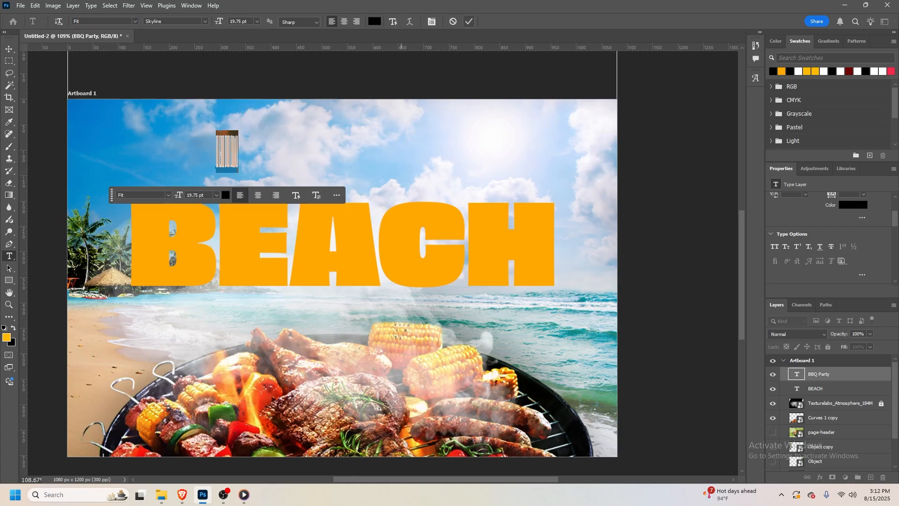
# Set the BBQ Party text's font style to Wide and move the text slightly closer to the BEACH title
pyautogui.click(204, 21)
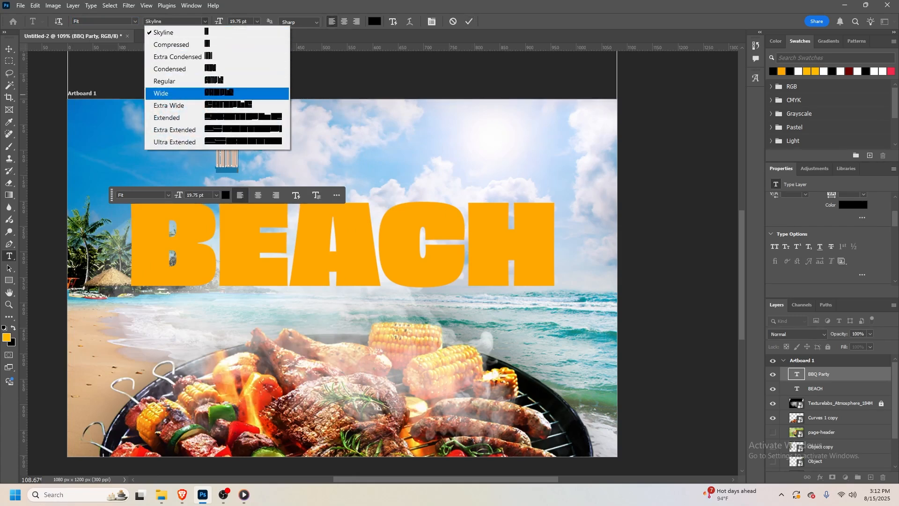
pyautogui.press('Return')
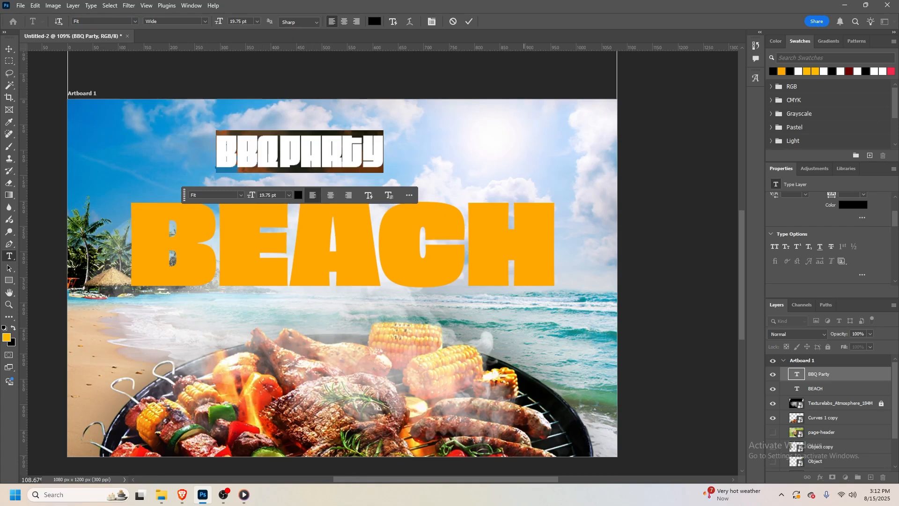
pyautogui.click(470, 21)
pyautogui.press('v')
pyautogui.moveTo(352, 160)
pyautogui.mouseDown()
pyautogui.moveTo(490, 237)
pyautogui.moveTo(525, 294)
pyautogui.moveTo(524, 273)
pyautogui.moveTo(396, 274)
pyautogui.moveTo(539, 276)
pyautogui.moveTo(364, 156)
pyautogui.moveTo(364, 166)
pyautogui.mouseUp()
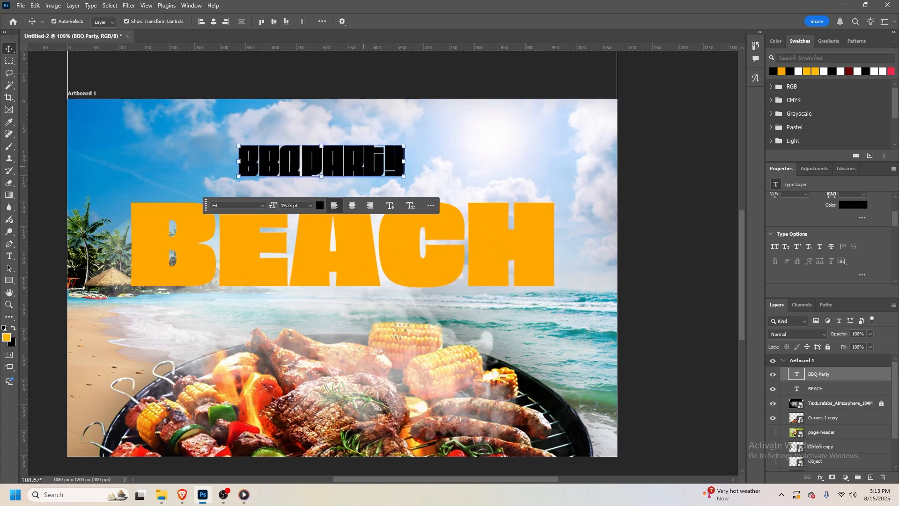
# Try the Gelato Luxe Regular font on the BBQ Party text and nudge it above the BEACH title
pyautogui.doubleClick(364, 166)
pyautogui.click(135, 21)
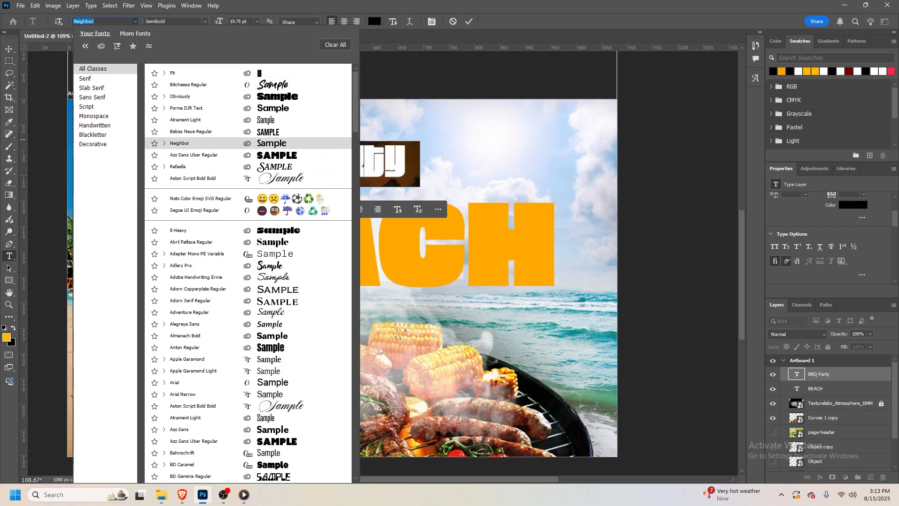
pyautogui.scroll(-4, 211, 139)
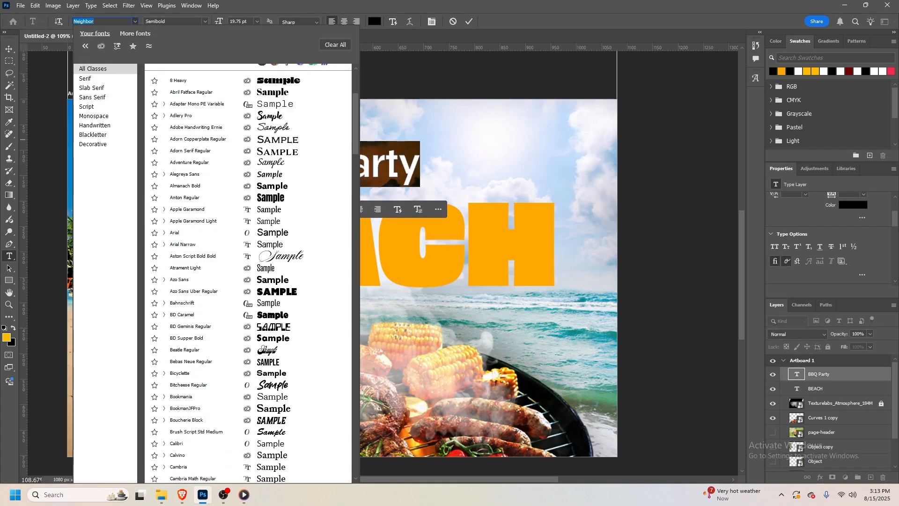
pyautogui.scroll(-8, 210, 140)
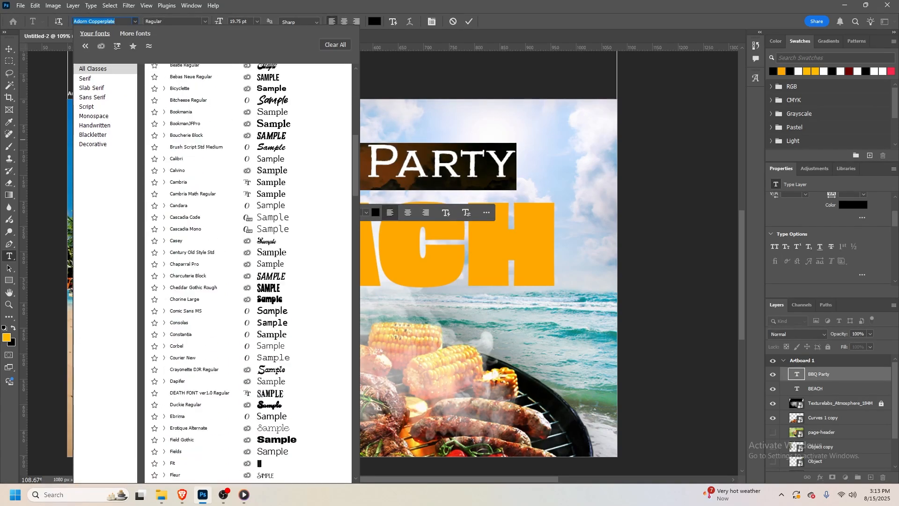
pyautogui.scroll(-4, 210, 206)
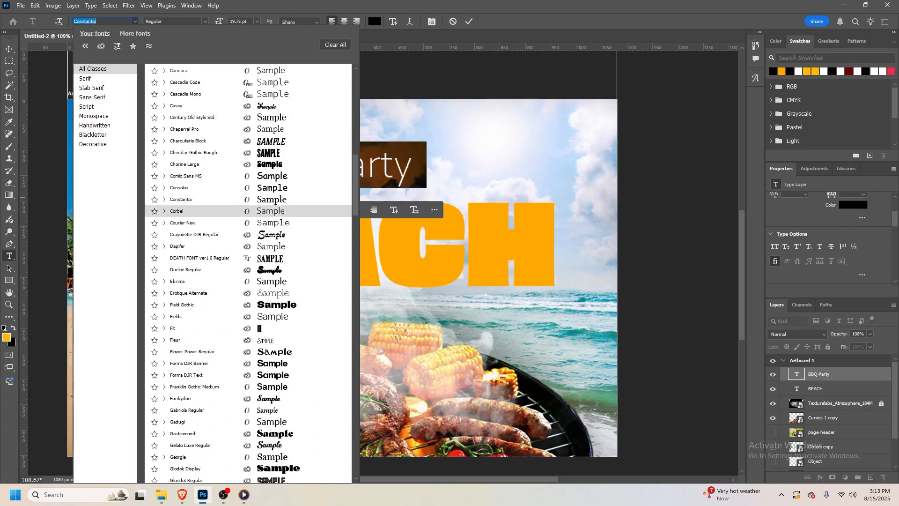
pyautogui.scroll(-8, 211, 211)
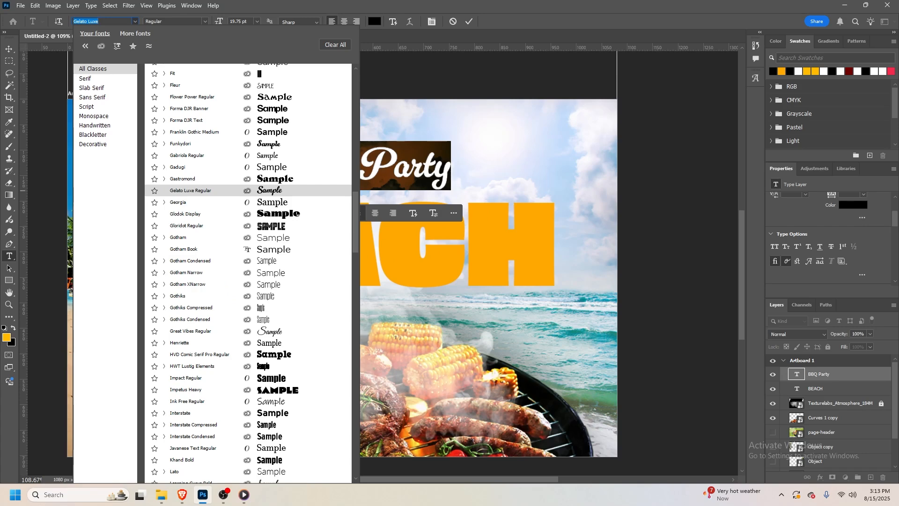
pyautogui.click(240, 190)
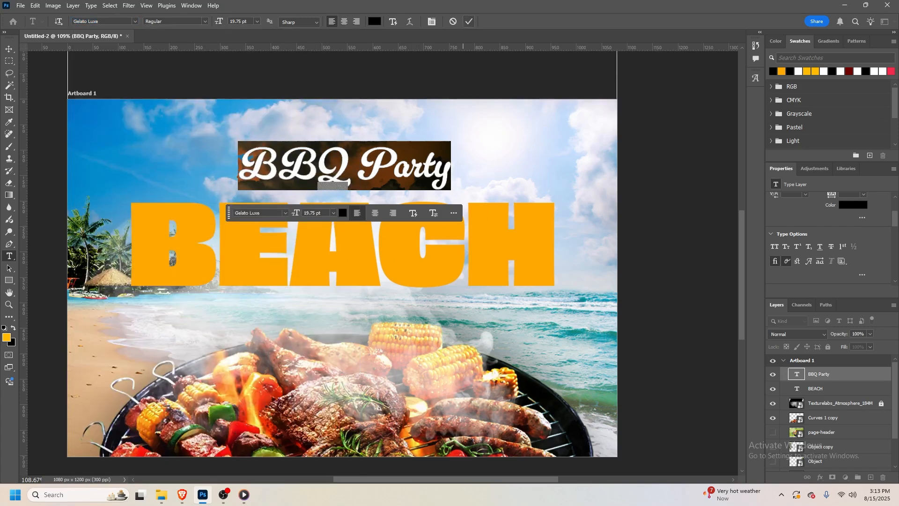
pyautogui.hotkey('ctrl', 'Return')
pyautogui.press('v')
pyautogui.moveTo(378, 156); pyautogui.dragTo(368, 173)
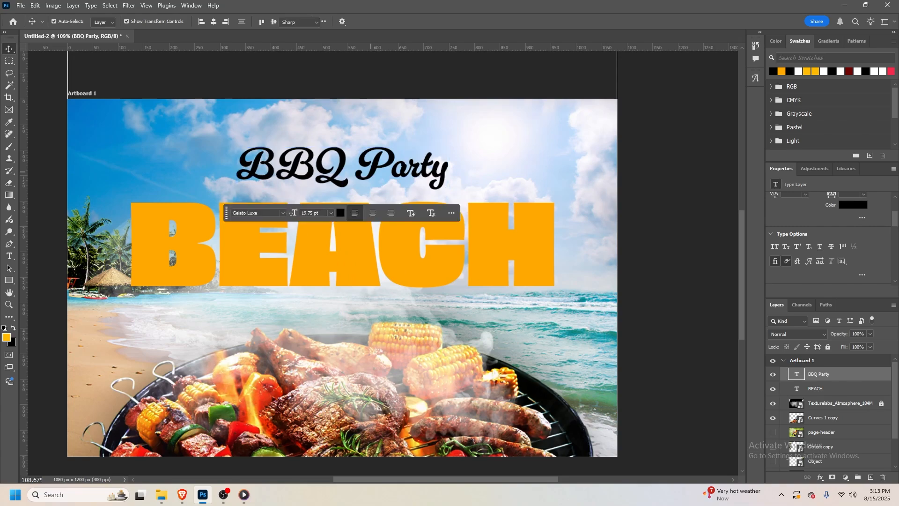
# Try the Rafaella font on the BBQ Party text and move the text up, clear of the BEACH title
pyautogui.doubleClick(368, 173)
pyautogui.click(136, 21)
pyautogui.scroll(-2, 211, 136)
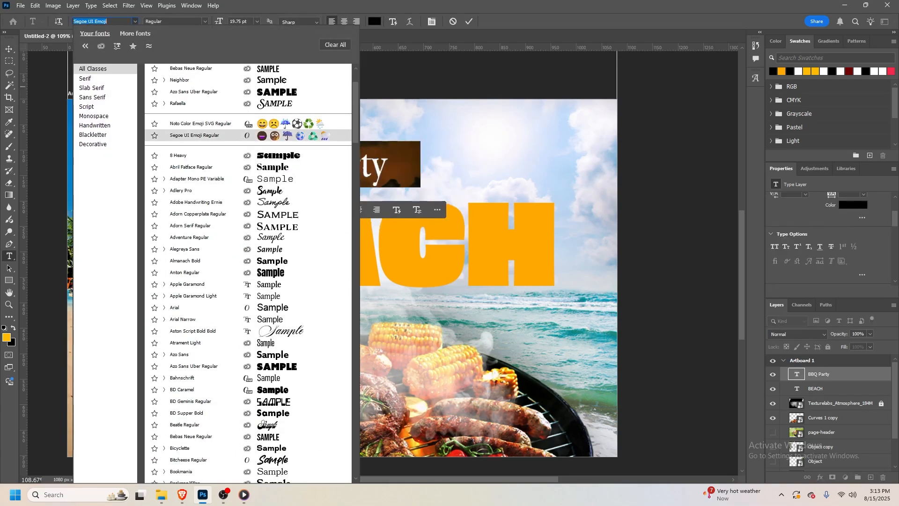
pyautogui.scroll(-15, 211, 96)
pyautogui.scroll(-1, 210, 272)
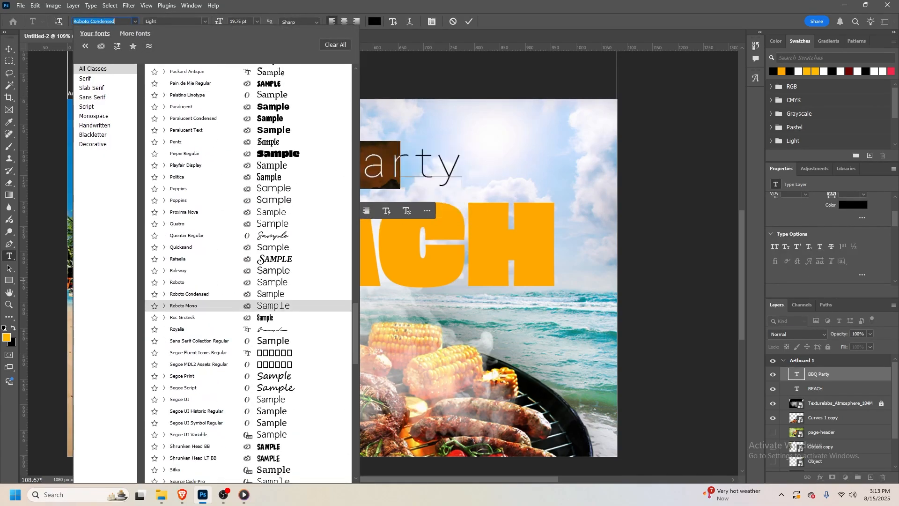
pyautogui.click(300, 257)
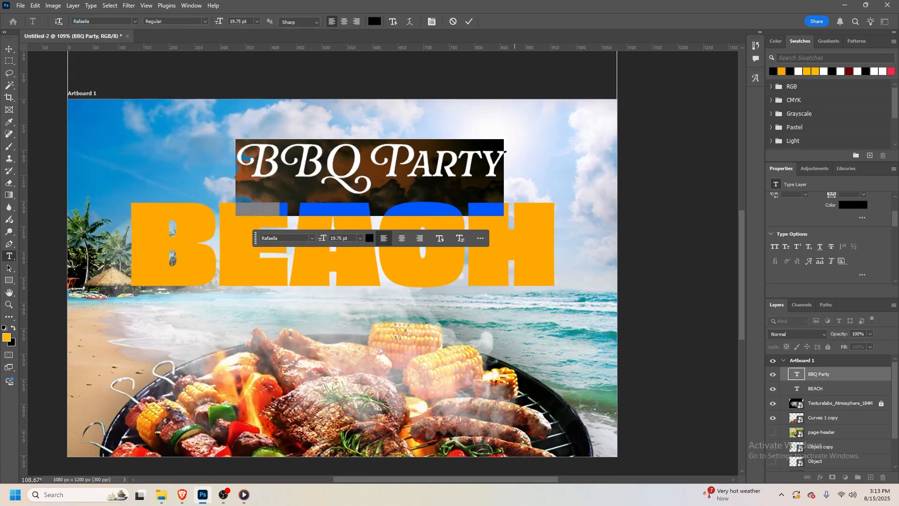
pyautogui.click(470, 21)
pyautogui.press('v')
pyautogui.moveTo(347, 172); pyautogui.dragTo(322, 142)
# Change the BBQ Party text's font to Quentin Regular
pyautogui.doubleClick(322, 142)
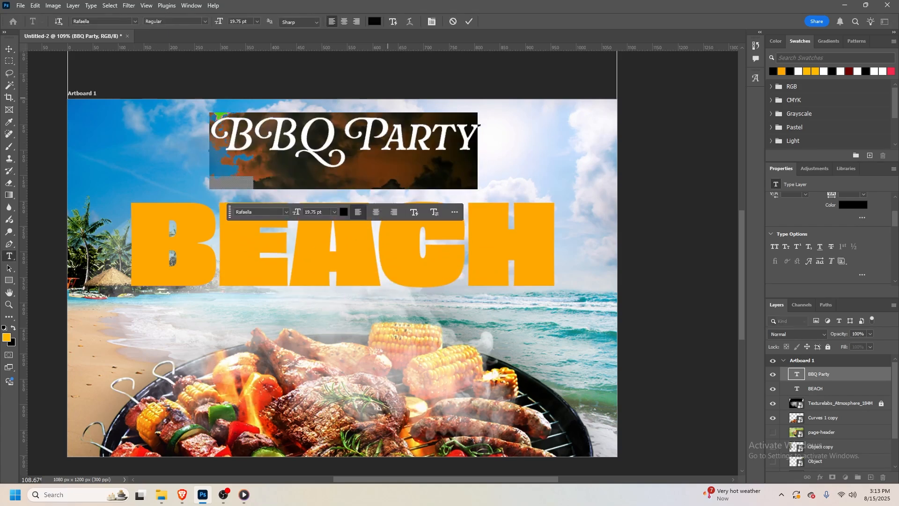
pyautogui.click(134, 21)
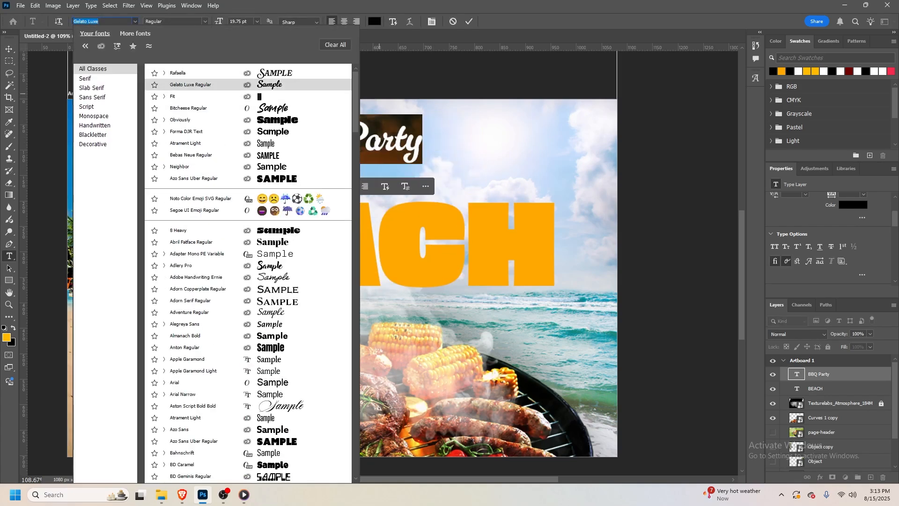
pyautogui.scroll(-15, 247, 233)
pyautogui.scroll(-1, 247, 233)
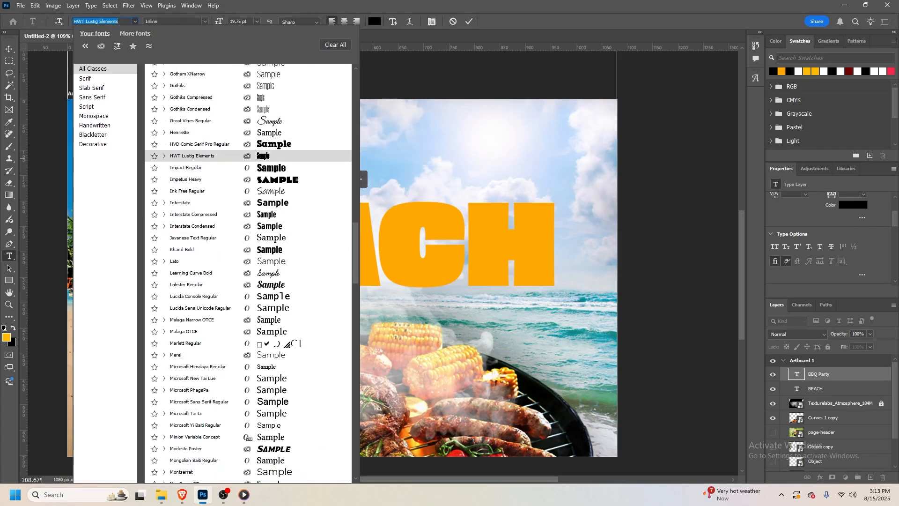
pyautogui.scroll(-2, 248, 236)
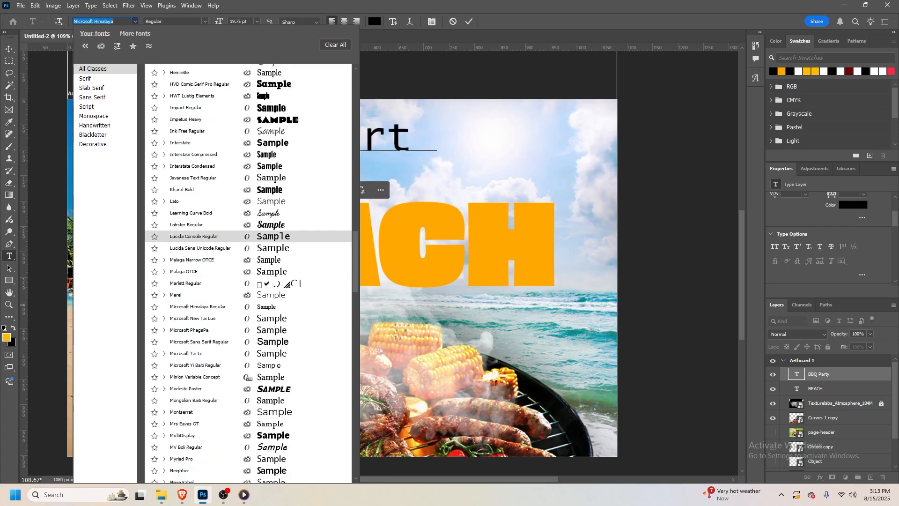
pyautogui.scroll(-6, 248, 253)
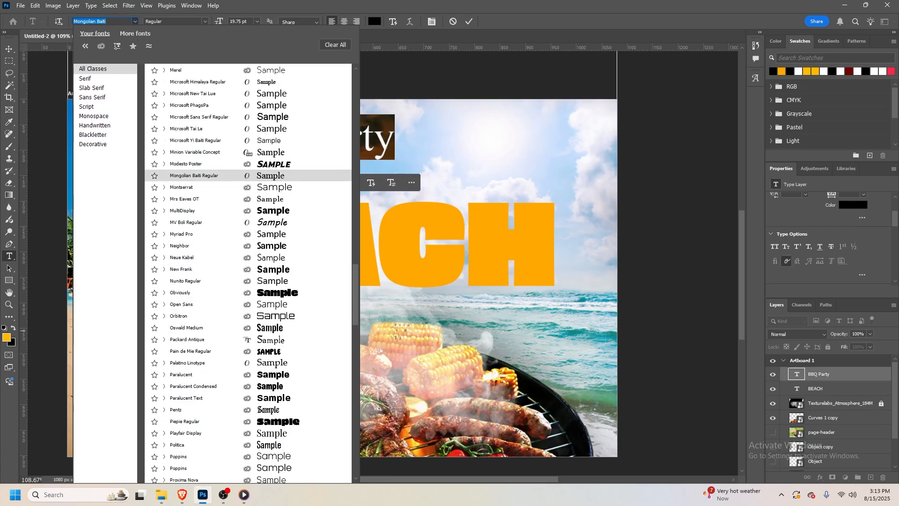
pyautogui.press('Down')
pyautogui.press('Down')
pyautogui.press('Down')
pyautogui.press('Down')
pyautogui.press('Down')
pyautogui.press('Down')
pyautogui.press('Down')
pyautogui.press('Down')
pyautogui.press('Down')
pyautogui.press('Down')
pyautogui.press('Down')
pyautogui.press('Down')
pyautogui.press('Down')
pyautogui.press('Down')
pyautogui.press('Down')
pyautogui.press('Down')
pyautogui.press('Down')
pyautogui.press('Down')
pyautogui.press('Down')
pyautogui.press('Down')
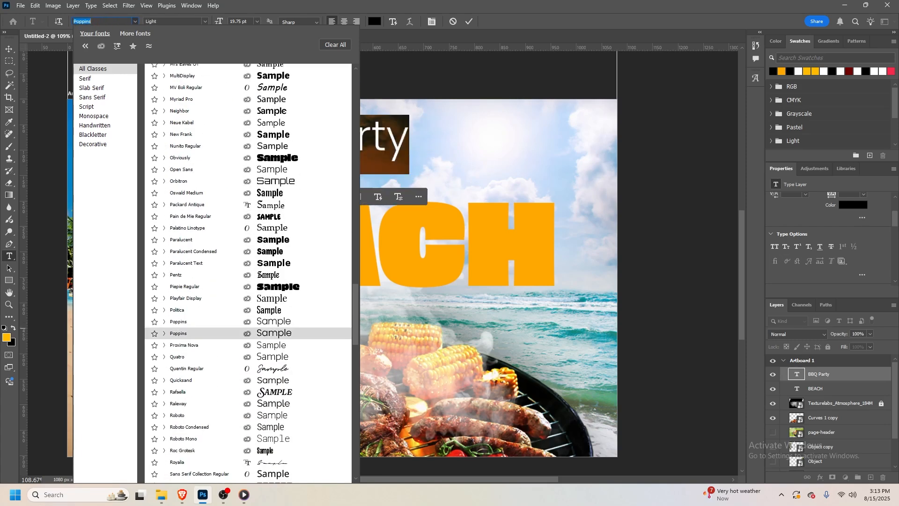
pyautogui.press('Return')
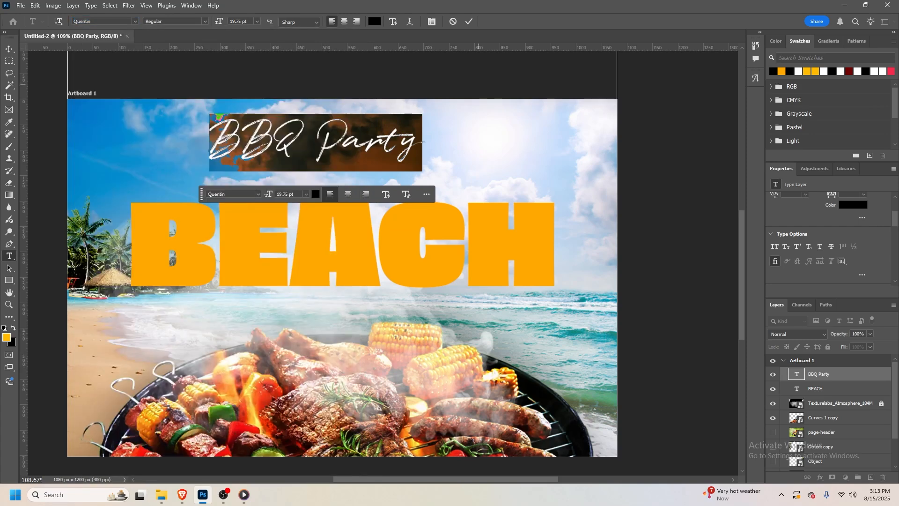
# Move the BBQ Party text over the lower edge of BEACH, scale it to about 151%, and centre it horizontally on the artboard
pyautogui.hotkey('ctrl', 'Return')
pyautogui.press('v')
pyautogui.moveTo(353, 144); pyautogui.dragTo(372, 289)
pyautogui.hotkey('ctrl', 't')
pyautogui.moveTo(444, 285); pyautogui.dragTo(475, 271)
pyautogui.moveTo(473, 269); pyautogui.dragTo(448, 286)
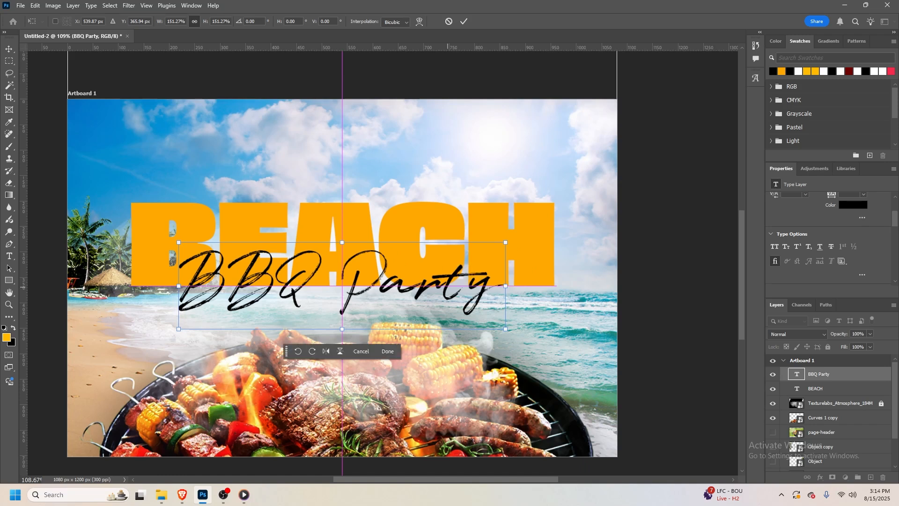
pyautogui.press('Return')
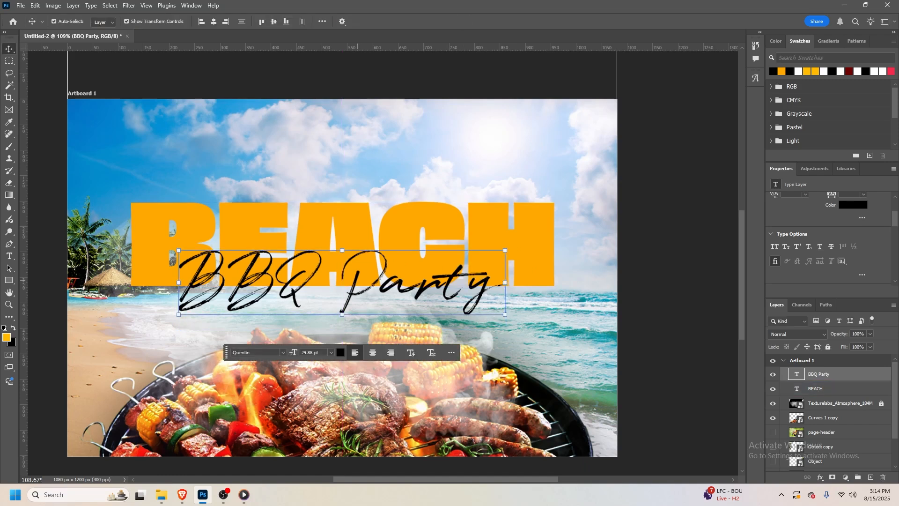
# Duplicate the BBQ Party text layer and hide the original
pyautogui.moveTo(819, 373); pyautogui.dragTo(819, 367)
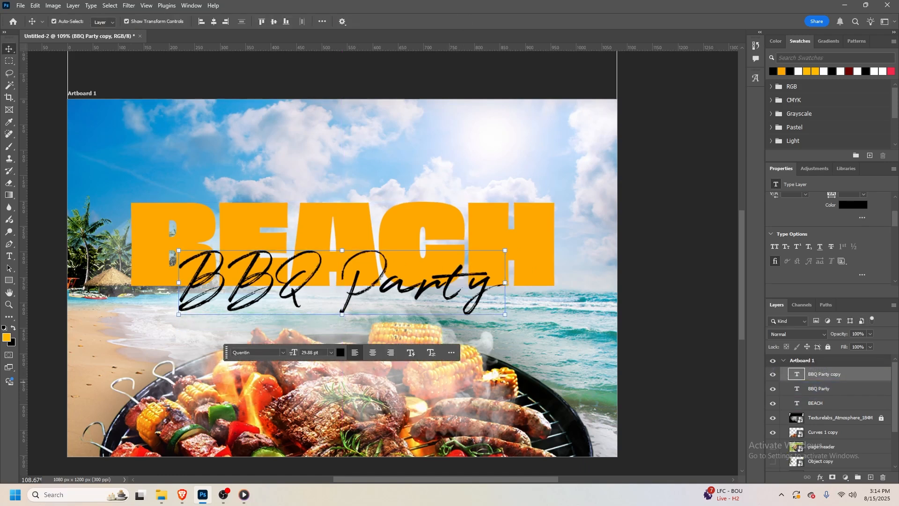
pyautogui.click(772, 388)
# Change the font of the duplicated BBQ Party text to Royalia
pyautogui.doubleClick(417, 295)
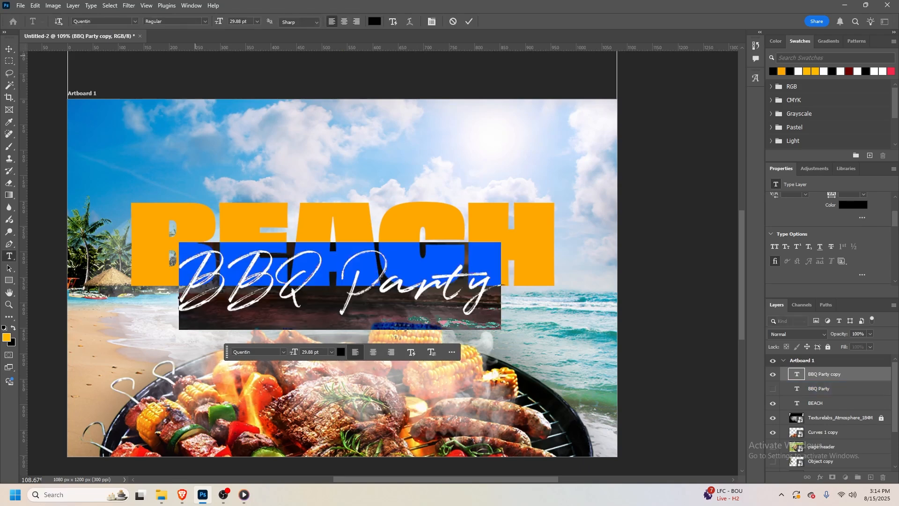
pyautogui.click(135, 21)
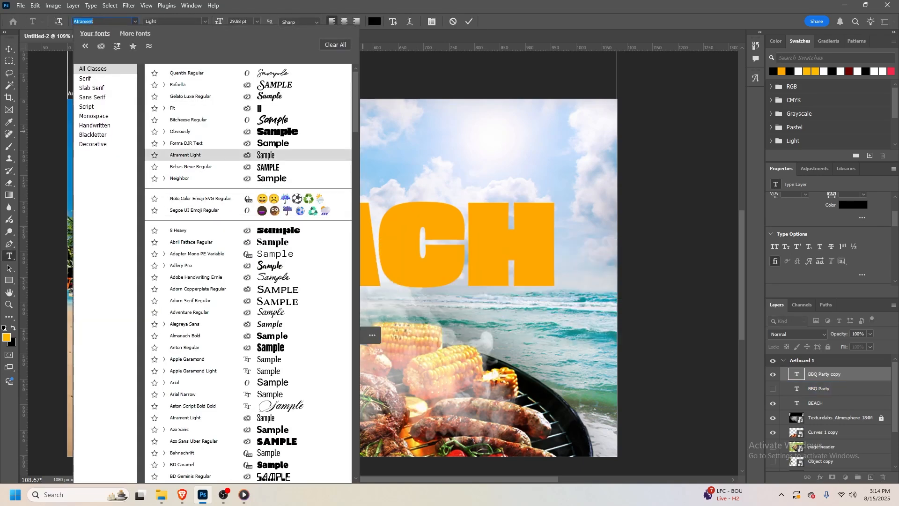
pyautogui.scroll(-1, 240, 86)
pyautogui.moveTo(356, 125); pyautogui.dragTo(355, 341)
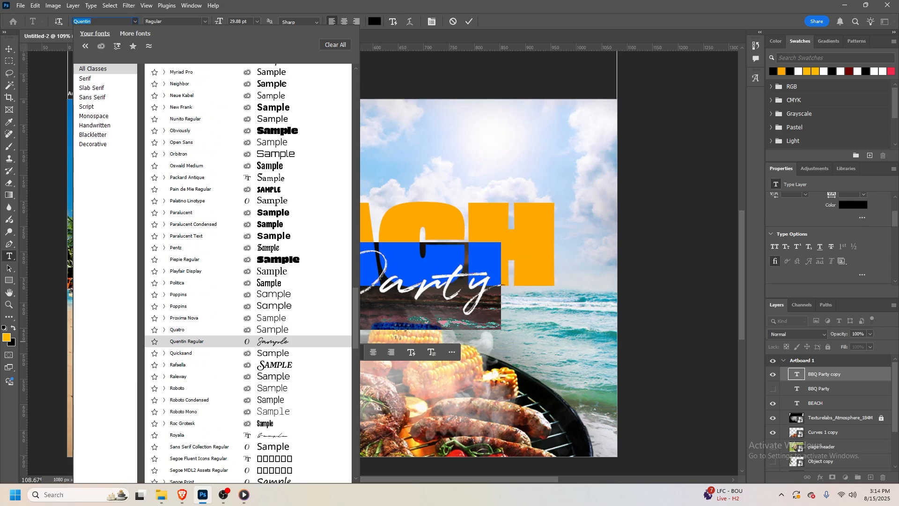
pyautogui.press('Down')
pyautogui.press('Down')
pyautogui.press('Down')
pyautogui.press('Down')
pyautogui.press('Down')
pyautogui.press('Down')
pyautogui.press('Down')
pyautogui.press('Down')
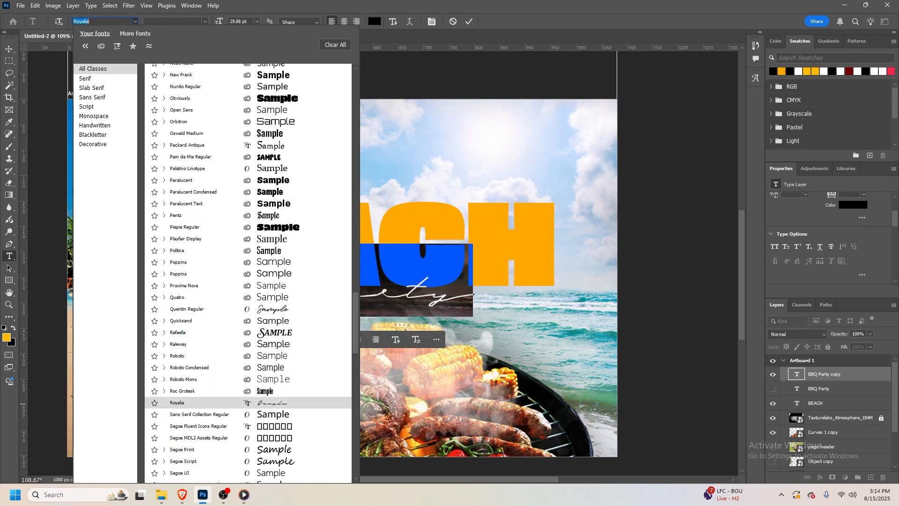
pyautogui.press('Return')
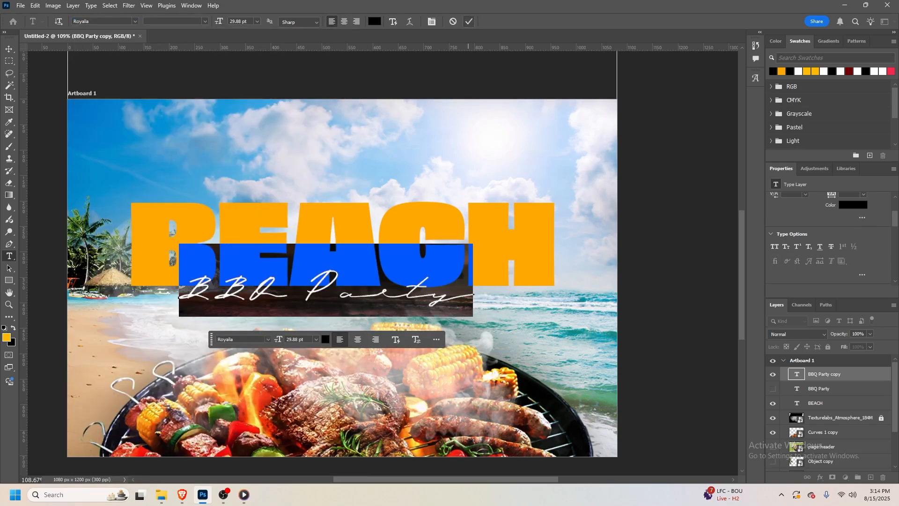
pyautogui.click(468, 21)
# Centre the duplicated BBQ Party text horizontally across the lower edge of the BEACH title
pyautogui.press('v')
pyautogui.moveTo(472, 290)
pyautogui.mouseDown()
pyautogui.moveTo(531, 288)
pyautogui.moveTo(487, 284)
pyautogui.mouseUp()
# Try enlarging the duplicated BBQ Party text to about 169% and shifting it down, and undo both changes
pyautogui.moveTo(342, 237); pyautogui.dragTo(341, 187)
pyautogui.moveTo(341, 262); pyautogui.dragTo(343, 276)
pyautogui.hotkey('ctrl', 'z')
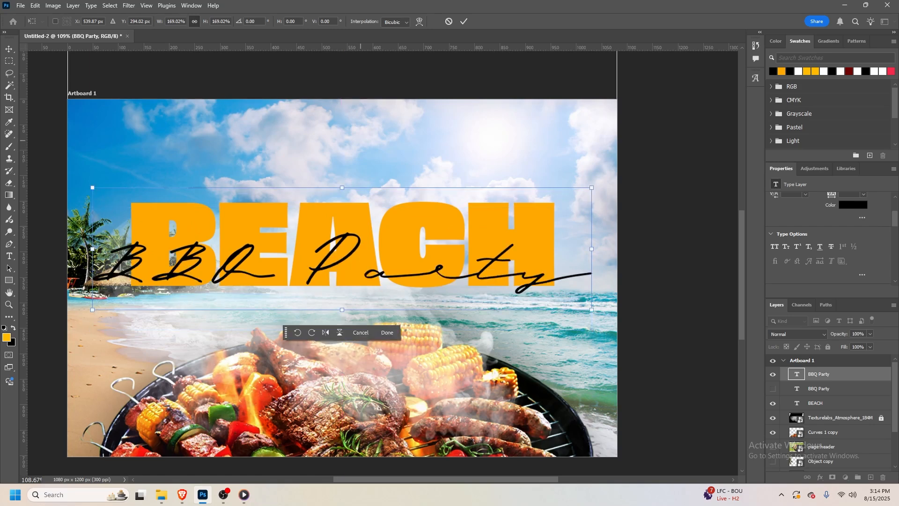
pyautogui.hotkey('ctrl', 'z')
pyautogui.press('Return')
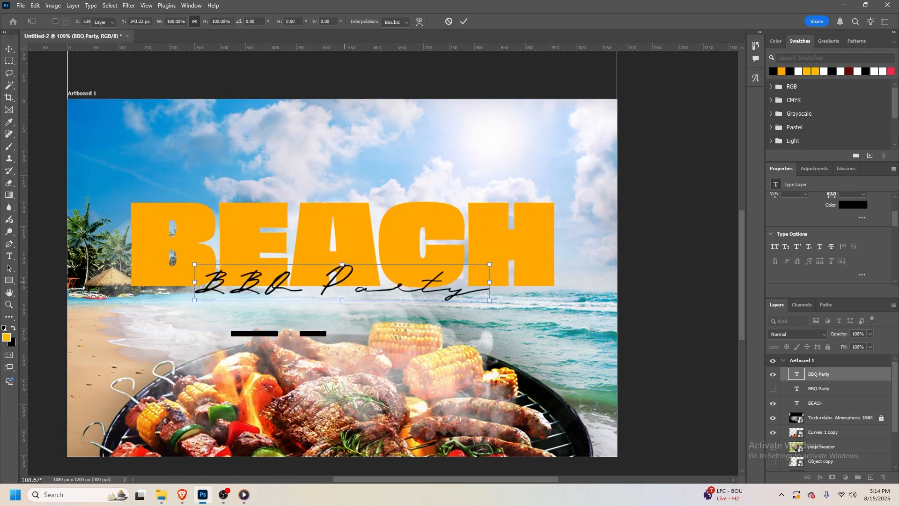
# Set the visible BBQ Party text in The Morydane font and shift it slightly right and down over the BEACH title
pyautogui.doubleClick(344, 281)
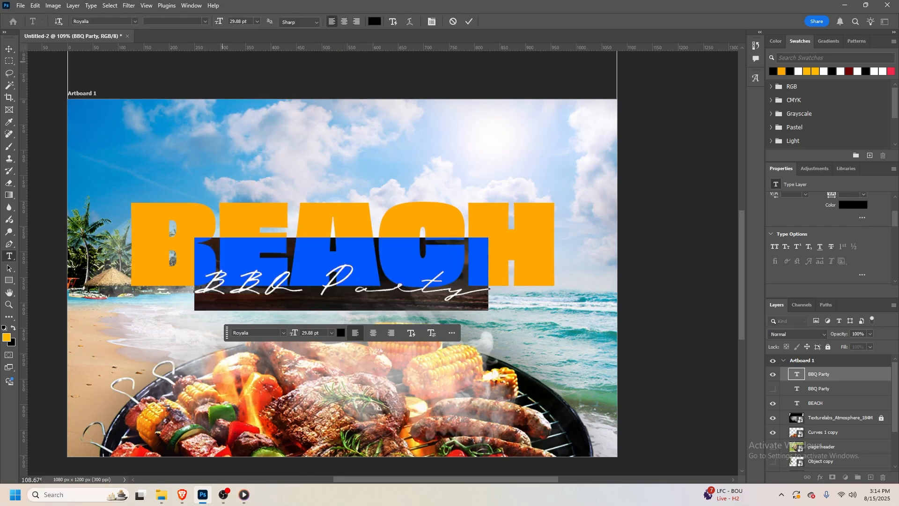
pyautogui.click(135, 21)
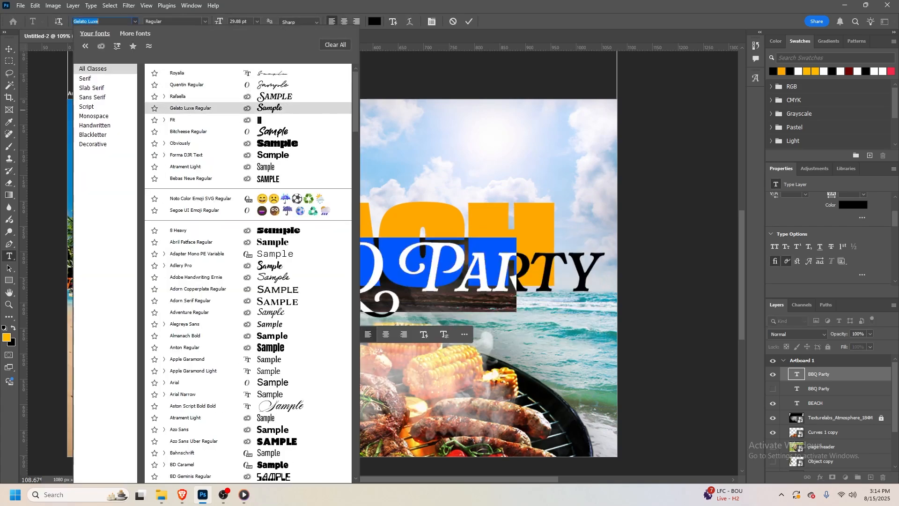
pyautogui.moveTo(356, 106); pyautogui.dragTo(355, 312)
pyautogui.scroll(-5, 281, 309)
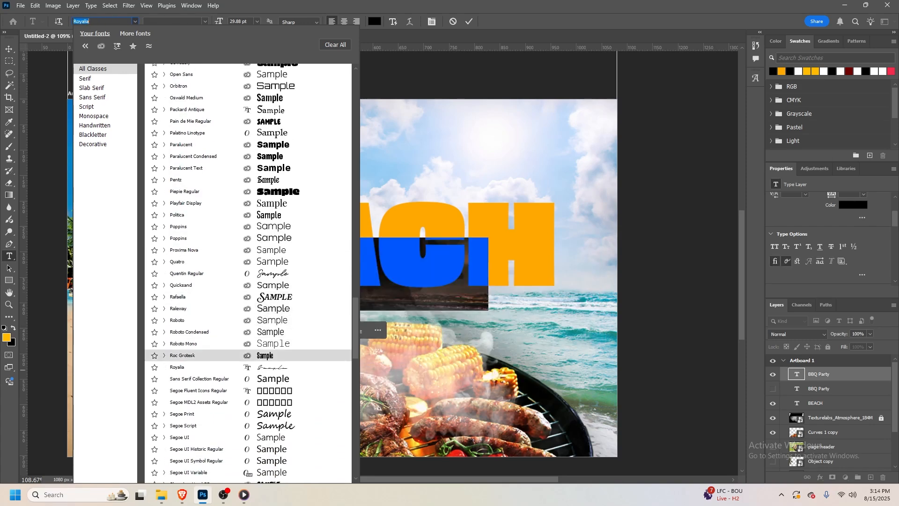
pyautogui.scroll(-5, 249, 389)
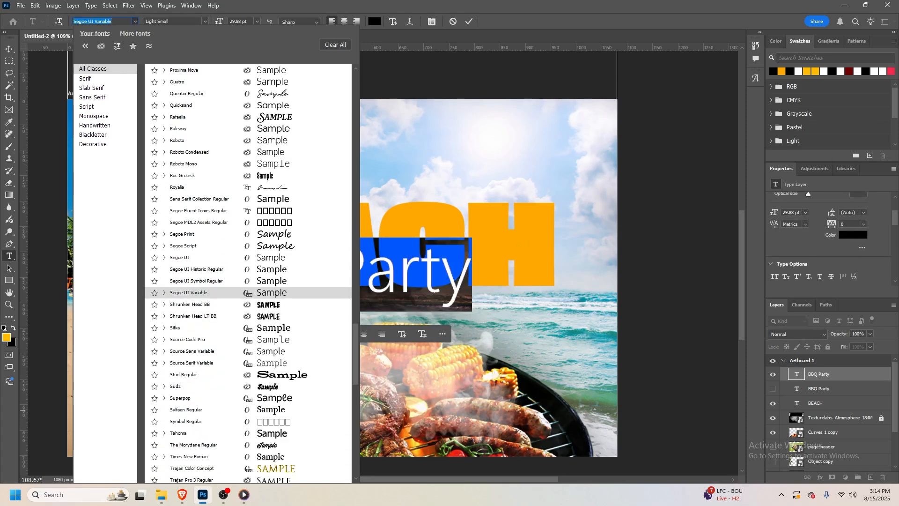
pyautogui.press('Down')
pyautogui.press('Down')
pyautogui.press('Down')
pyautogui.press('Down')
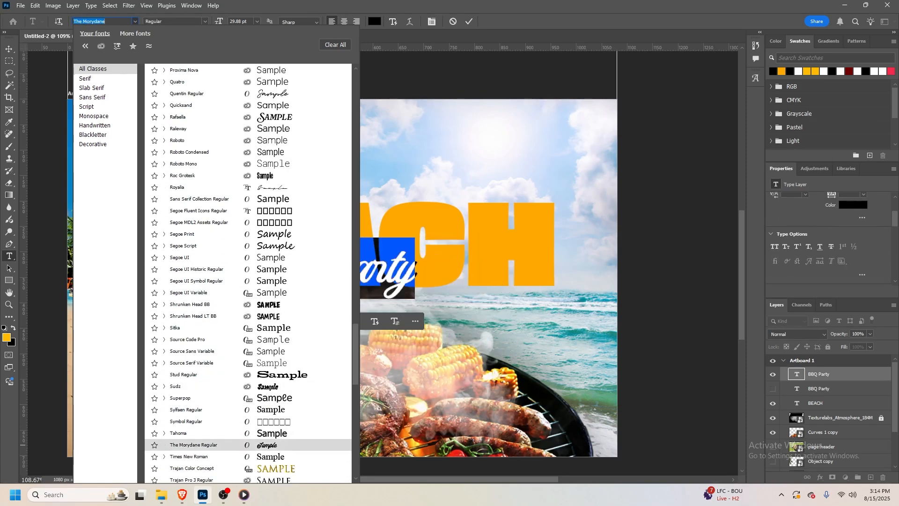
pyautogui.press('Return')
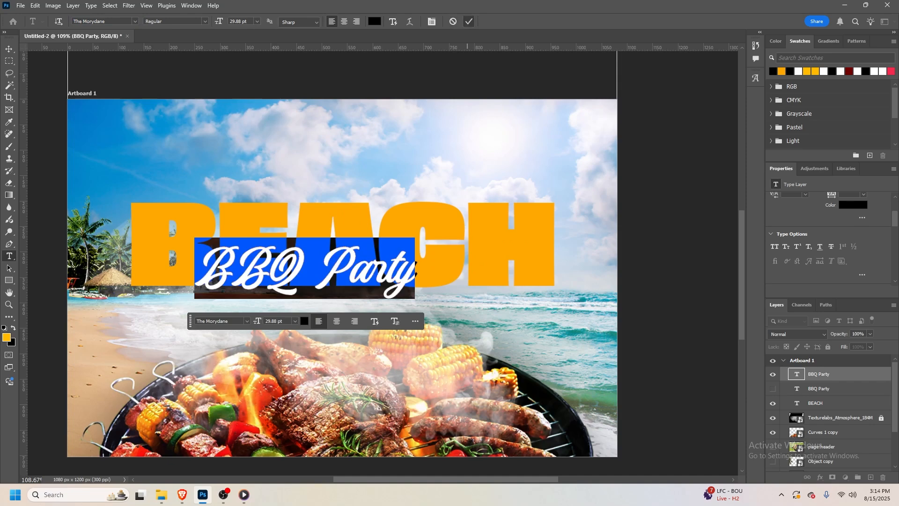
pyautogui.click(469, 21)
pyautogui.press('v')
pyautogui.moveTo(379, 278); pyautogui.dragTo(407, 291)
# Browse the font list for a bolder script and change the visible BBQ Party text to Bitcheese Regular
pyautogui.doubleClick(408, 290)
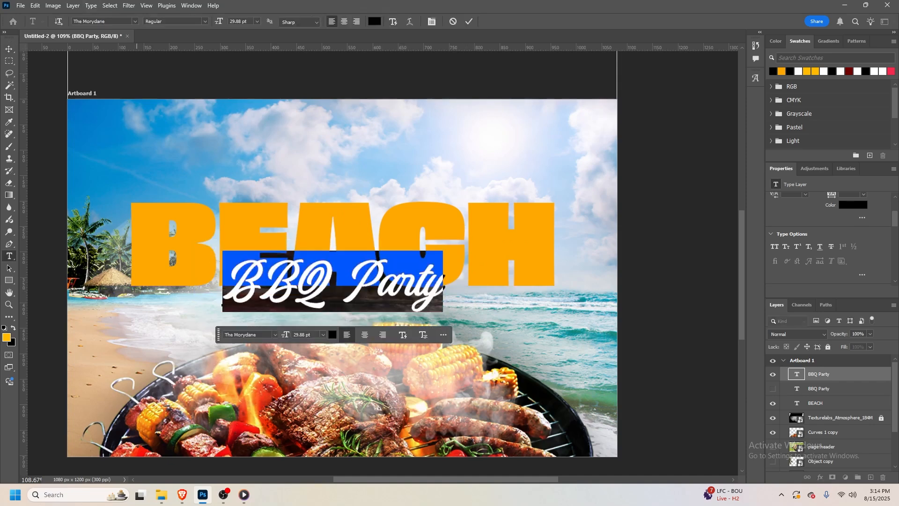
pyautogui.click(135, 21)
pyautogui.scroll(-2, 248, 197)
pyautogui.scroll(-10, 248, 117)
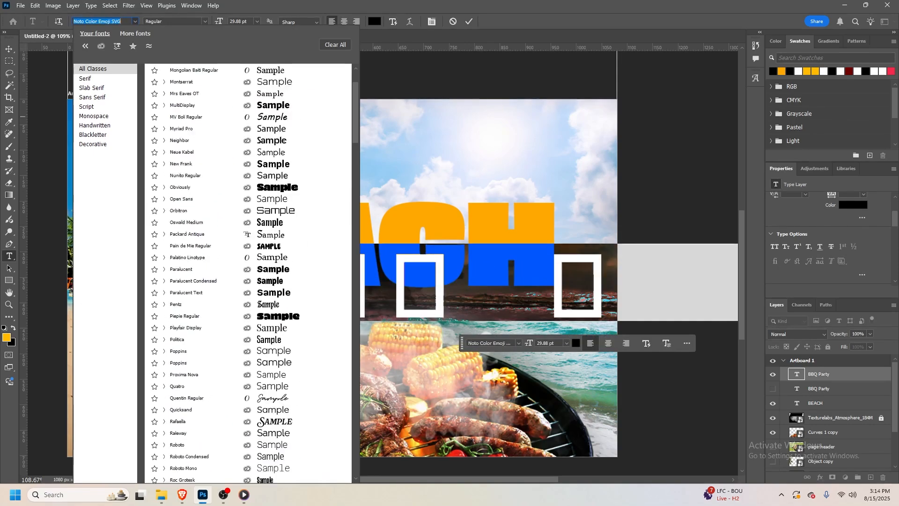
pyautogui.scroll(-15, 248, 272)
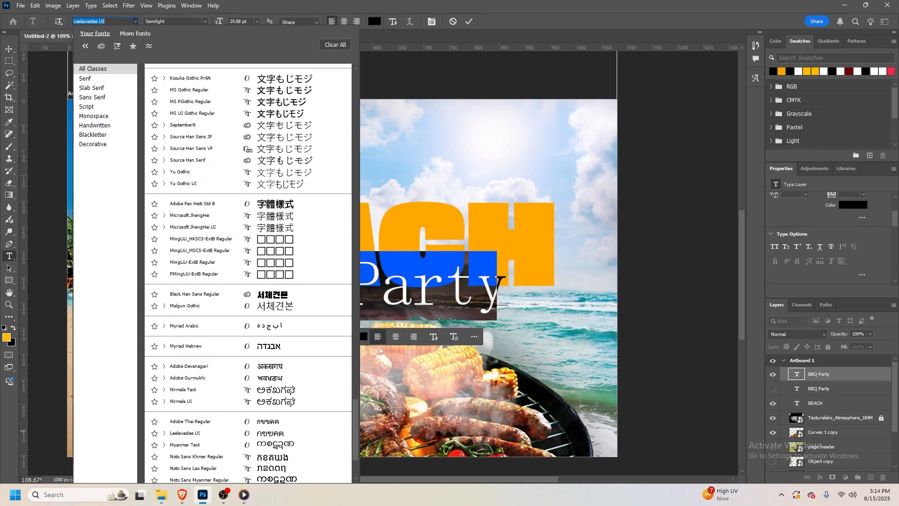
pyautogui.scroll(10, 248, 407)
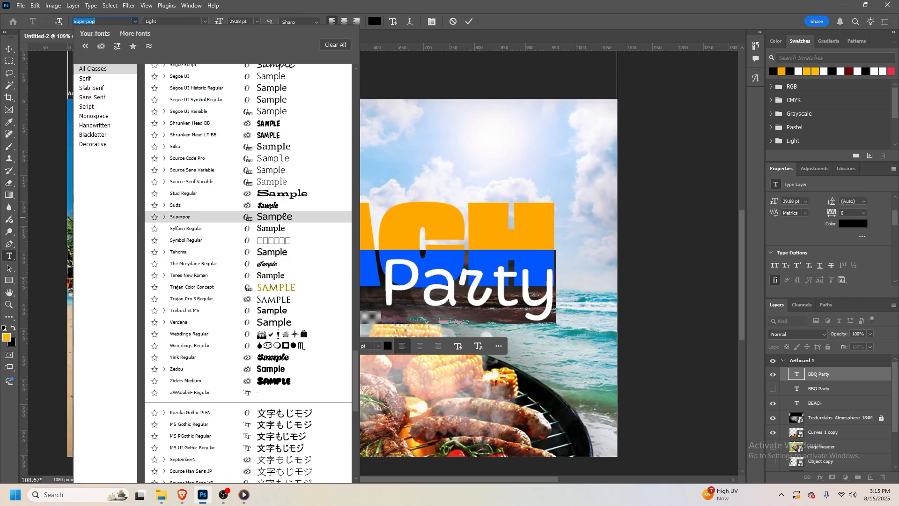
pyautogui.scroll(3, 248, 220)
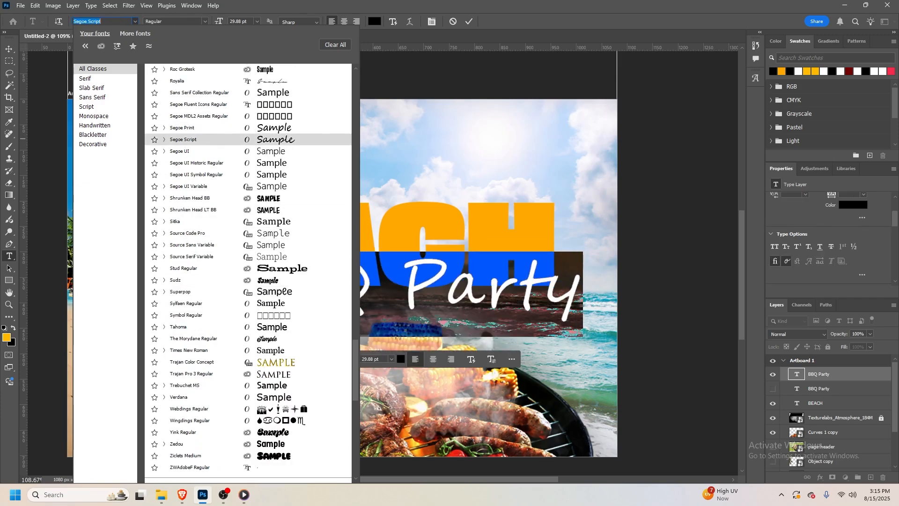
pyautogui.scroll(10, 248, 285)
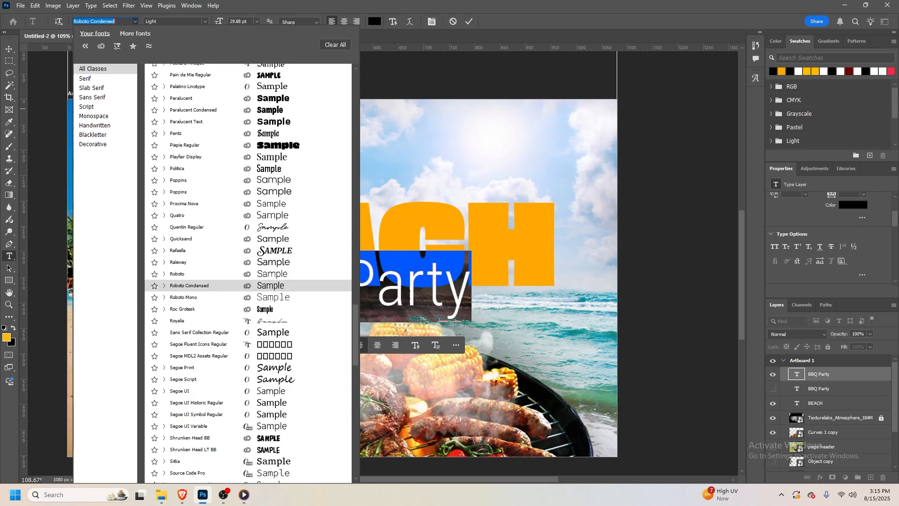
pyautogui.scroll(6, 248, 151)
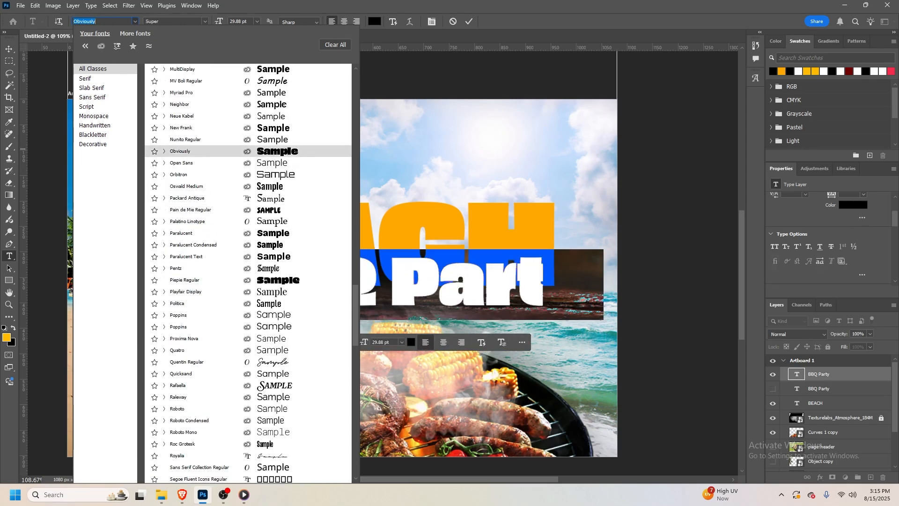
pyautogui.scroll(13, 248, 187)
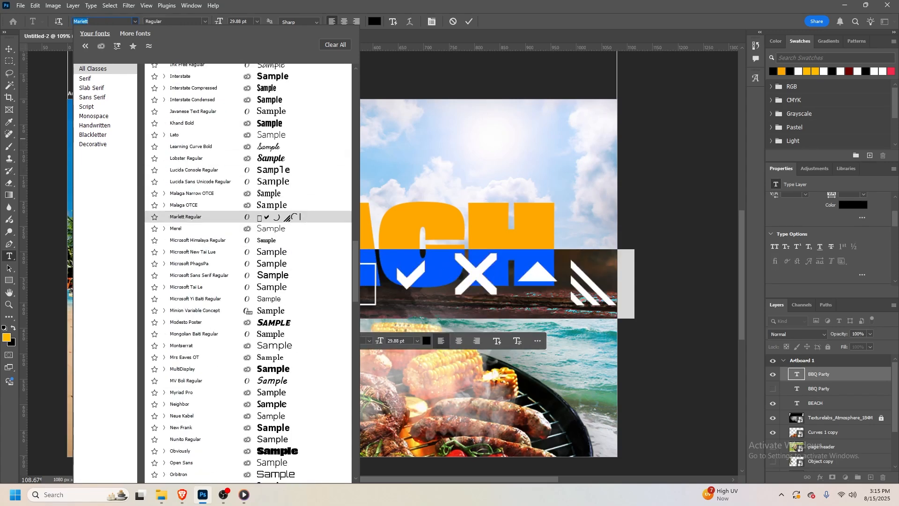
pyautogui.scroll(4, 248, 143)
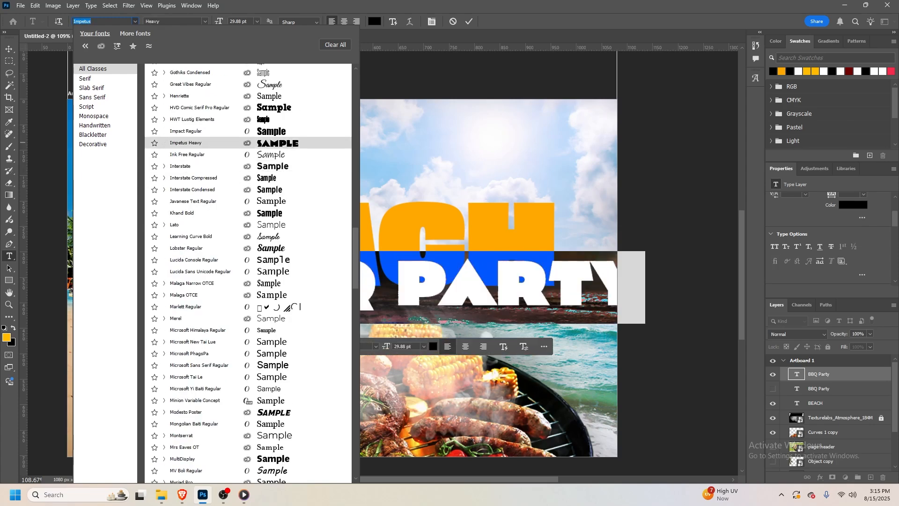
pyautogui.scroll(3, 249, 124)
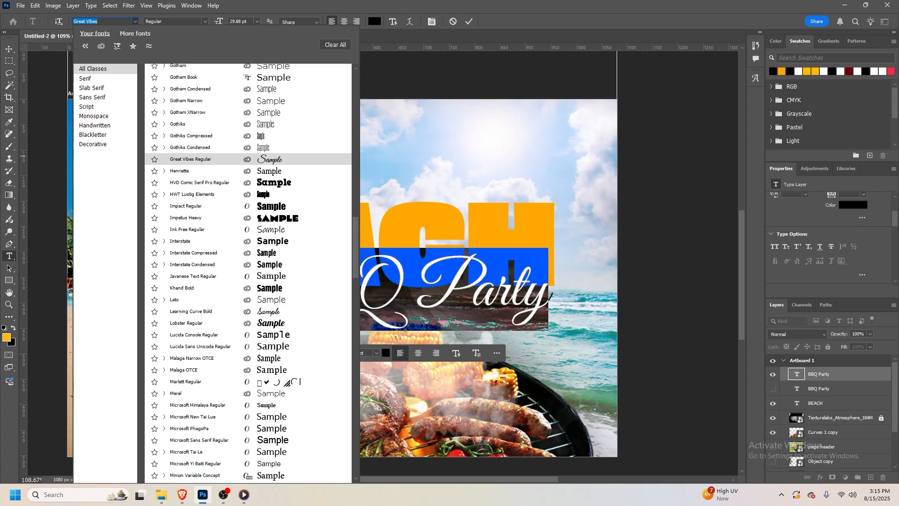
pyautogui.scroll(6, 248, 155)
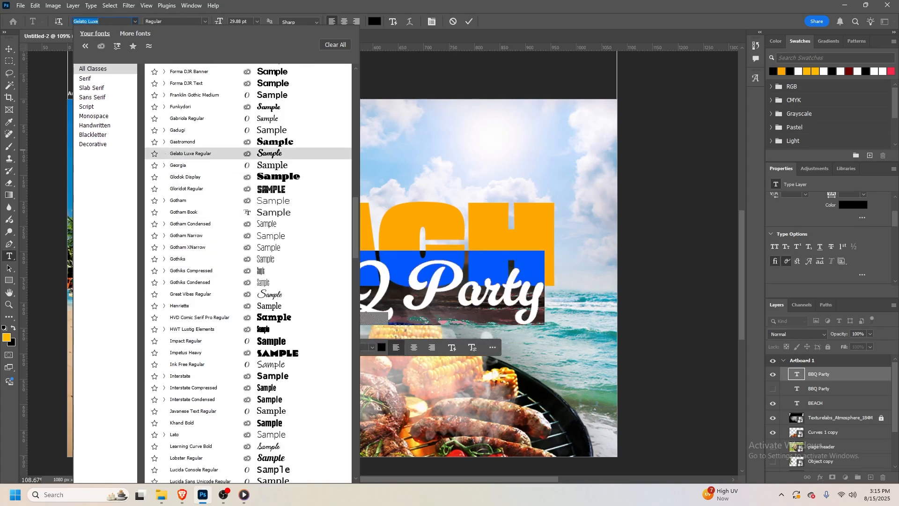
pyautogui.scroll(3, 248, 118)
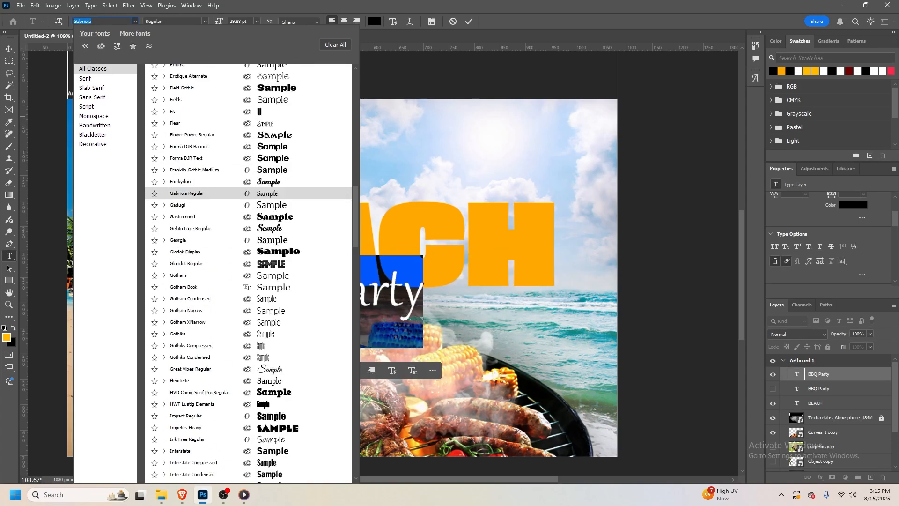
pyautogui.scroll(3, 248, 136)
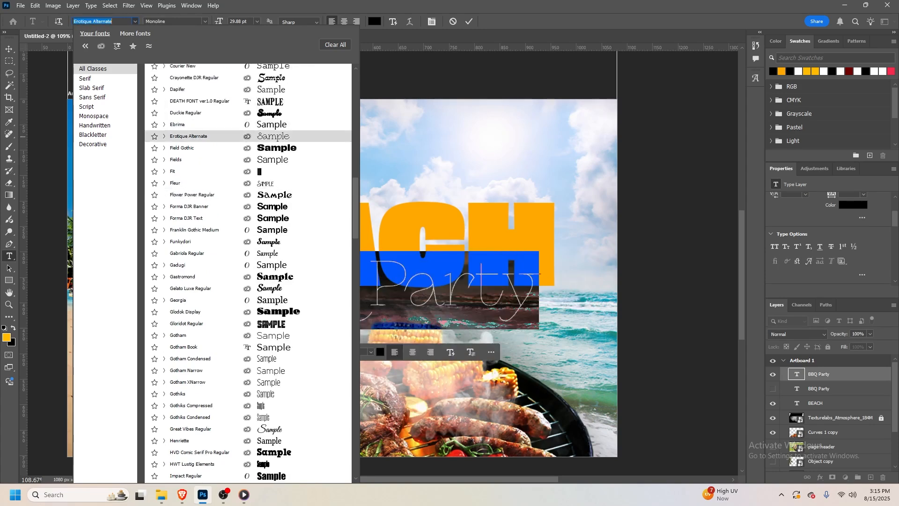
pyautogui.scroll(1, 248, 136)
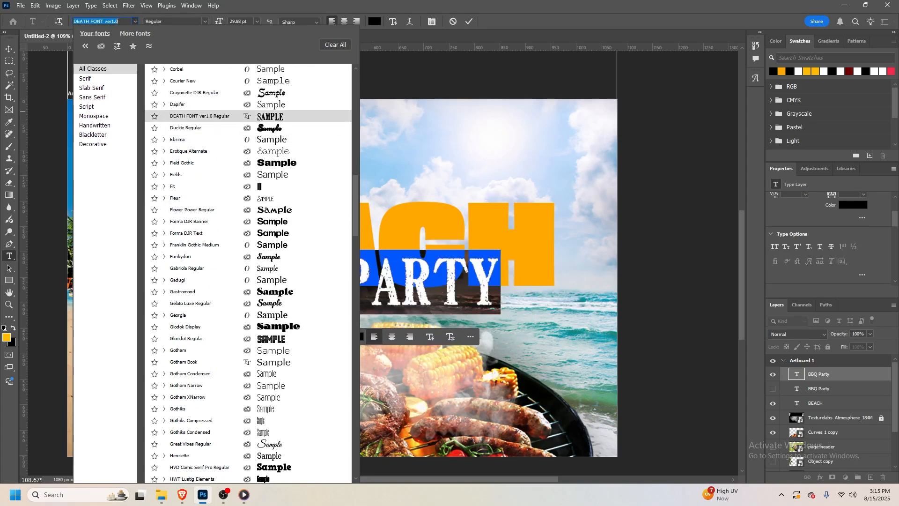
pyautogui.scroll(2, 248, 104)
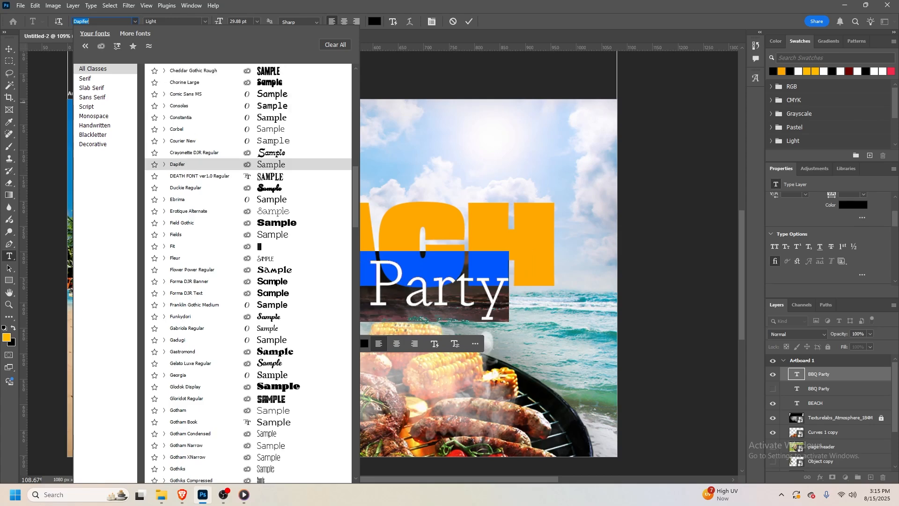
pyautogui.scroll(2, 248, 129)
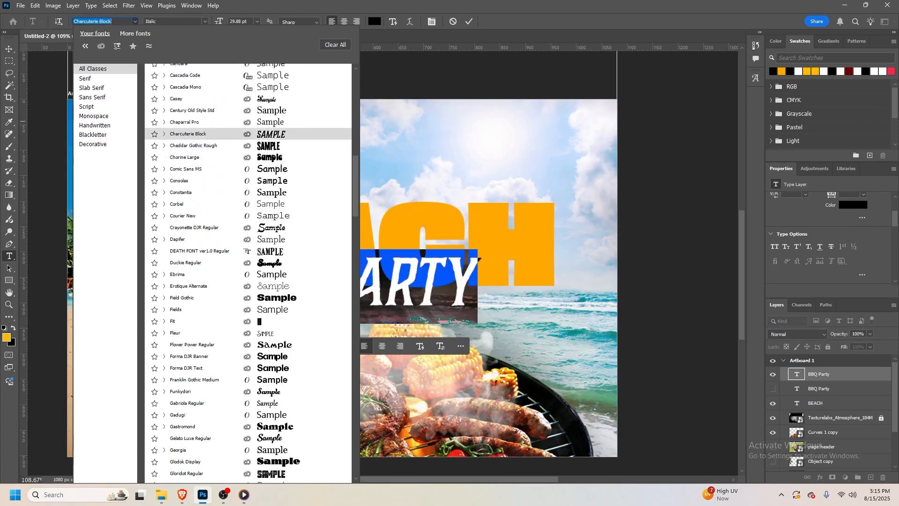
pyautogui.scroll(6, 248, 122)
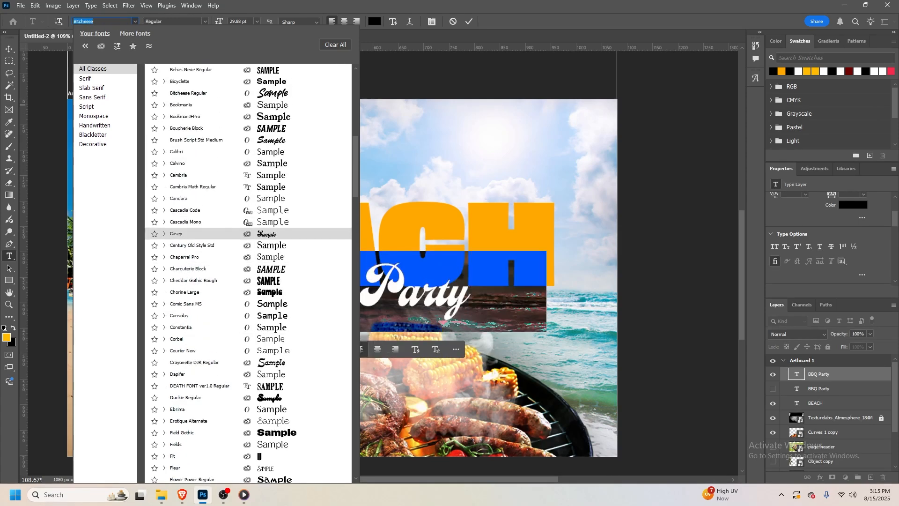
pyautogui.click(201, 152)
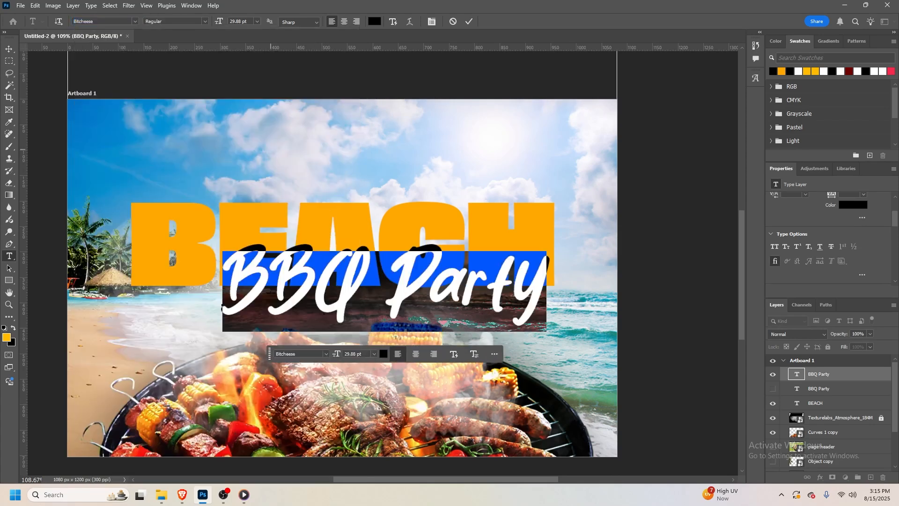
pyautogui.hotkey('ctrl', 'Return')
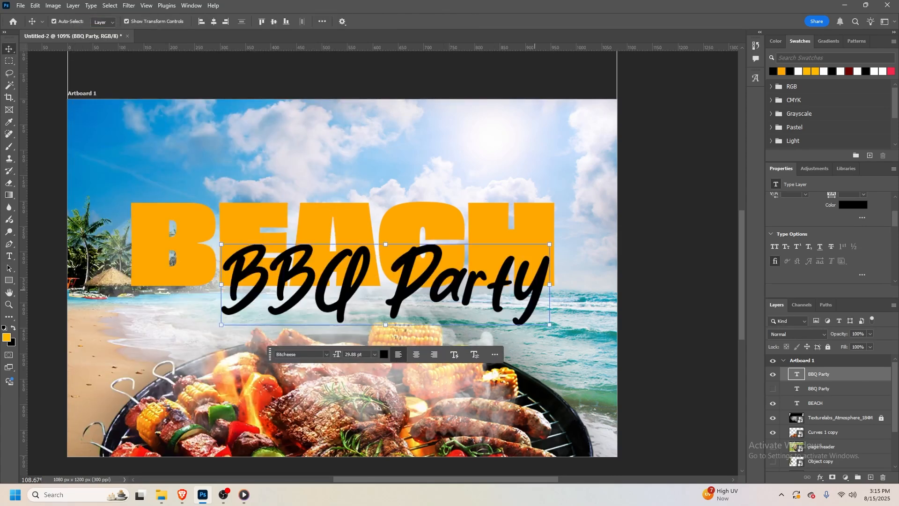
# Scale the BBQ Party text down proportionally to about 67.84% over the lower edge of the BEACH title
pyautogui.hotkey('ctrl', 't')
pyautogui.moveTo(545, 250); pyautogui.dragTo(444, 258)
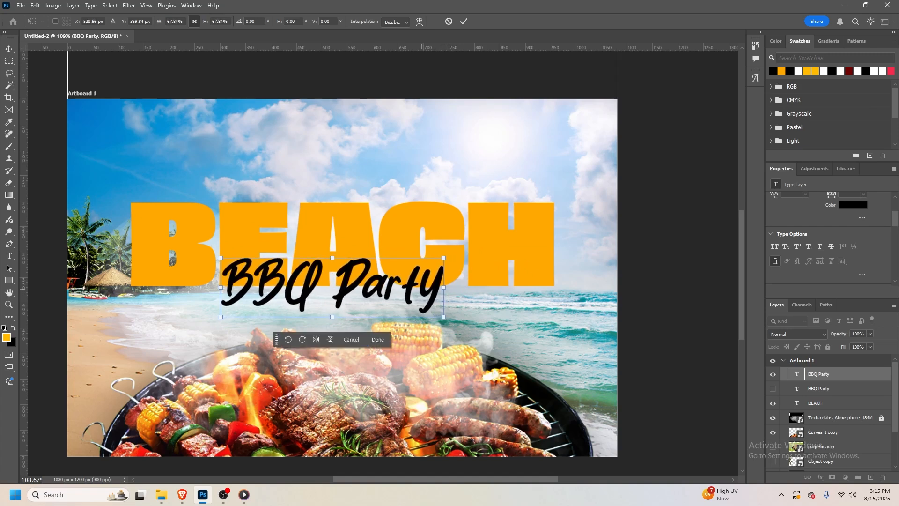
pyautogui.press('Return')
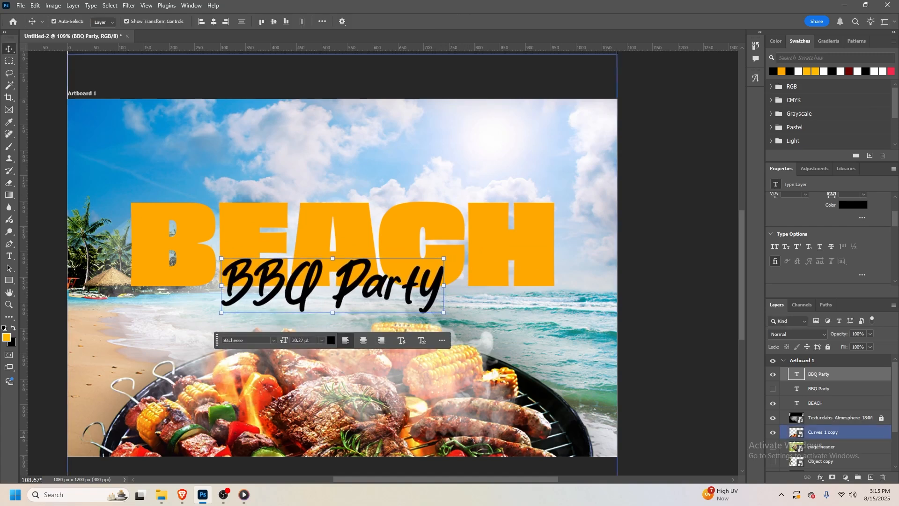
# Move the Curves 1 copy grill layer above the text layers and inspect its smart object contents before returning to the flyer
pyautogui.moveTo(823, 431); pyautogui.dragTo(822, 369)
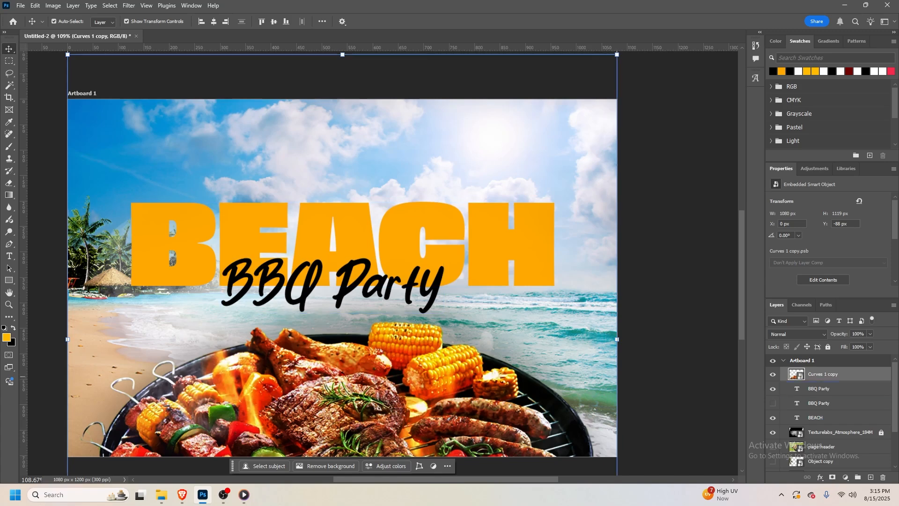
pyautogui.doubleClick(795, 374)
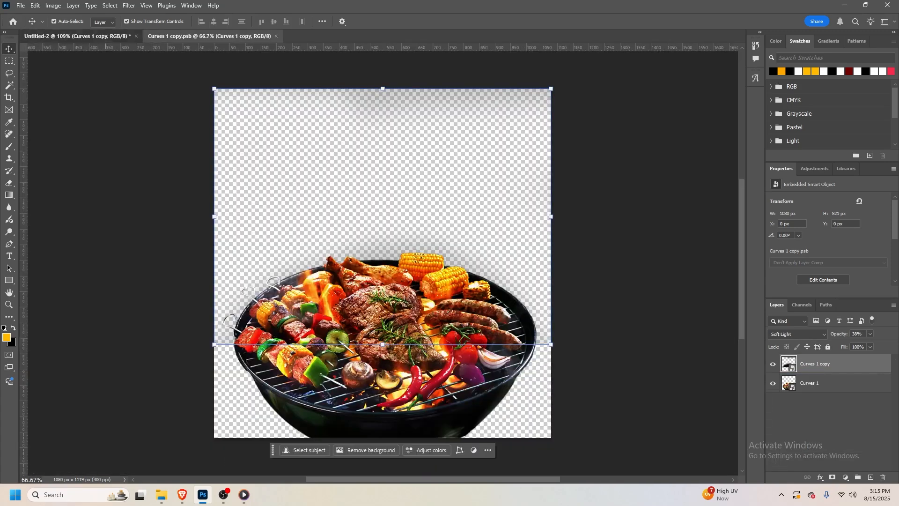
pyautogui.click(77, 36)
# Convert the Curves 1 copy smart object to layers and expand the resulting group
pyautogui.rightClick(791, 374)
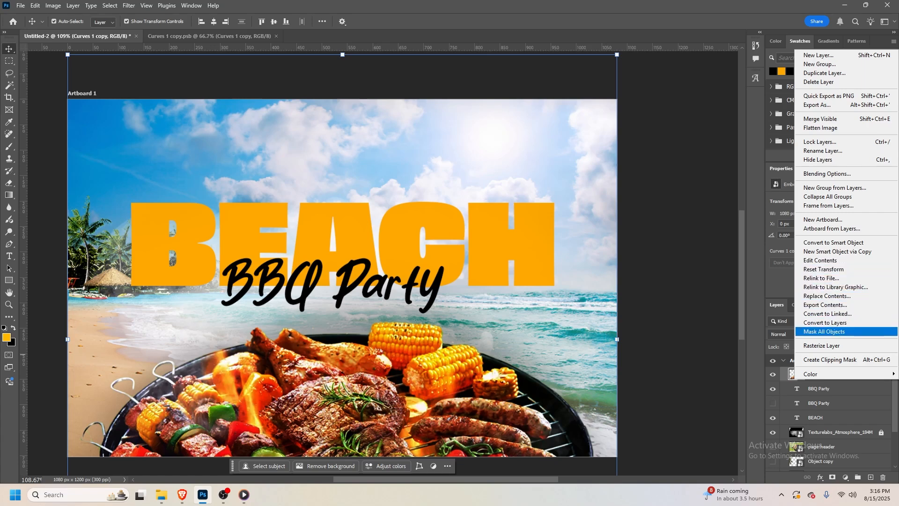
pyautogui.click(825, 322)
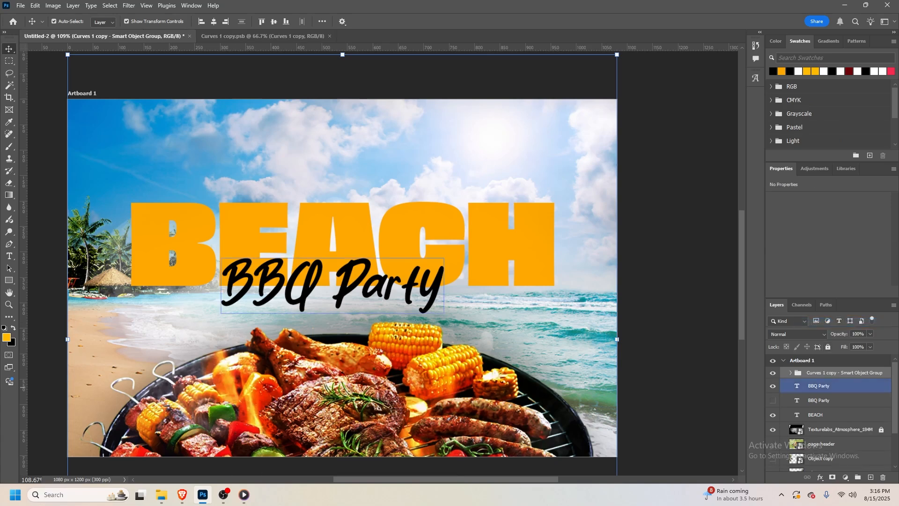
pyautogui.click(790, 372)
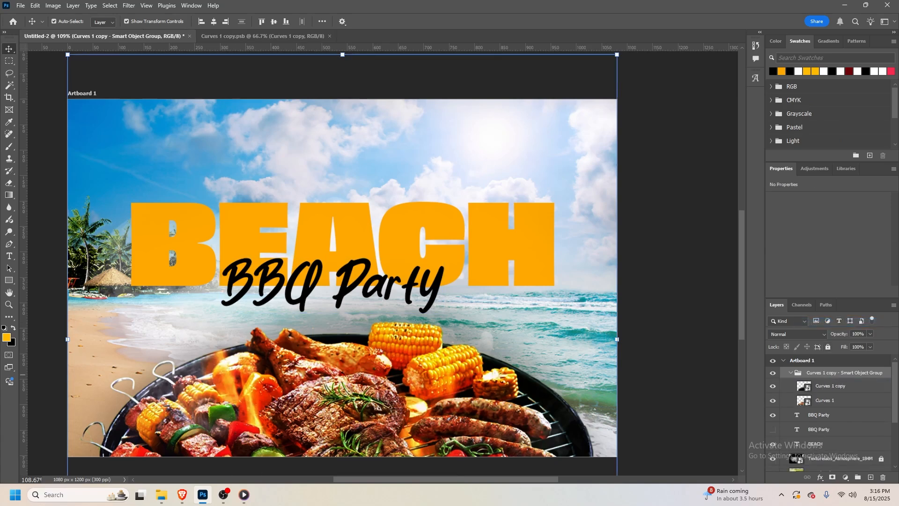
# Convert the nested Curves 1 copy and Curves 1 smart objects inside the group to layers
pyautogui.click(830, 385)
pyautogui.keyDown('shift'); pyautogui.click(825, 400); pyautogui.keyUp('shift')
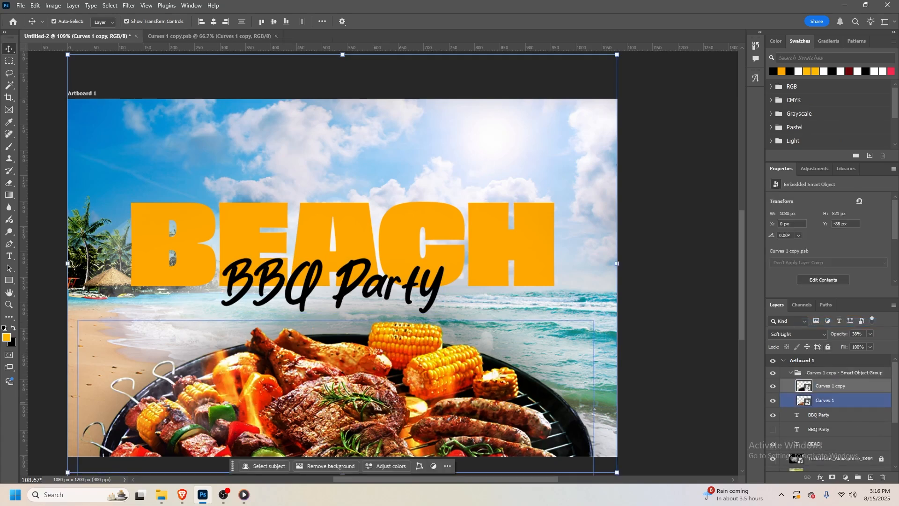
pyautogui.rightClick(802, 402)
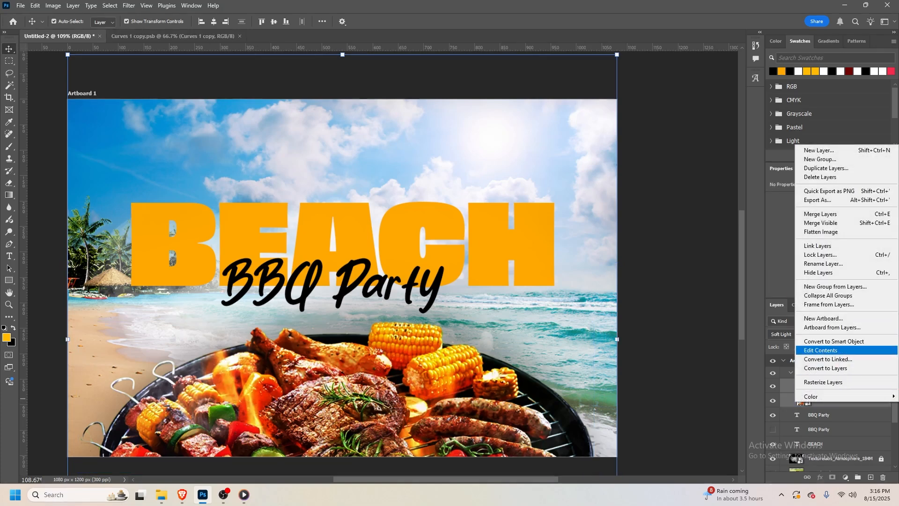
pyautogui.click(825, 368)
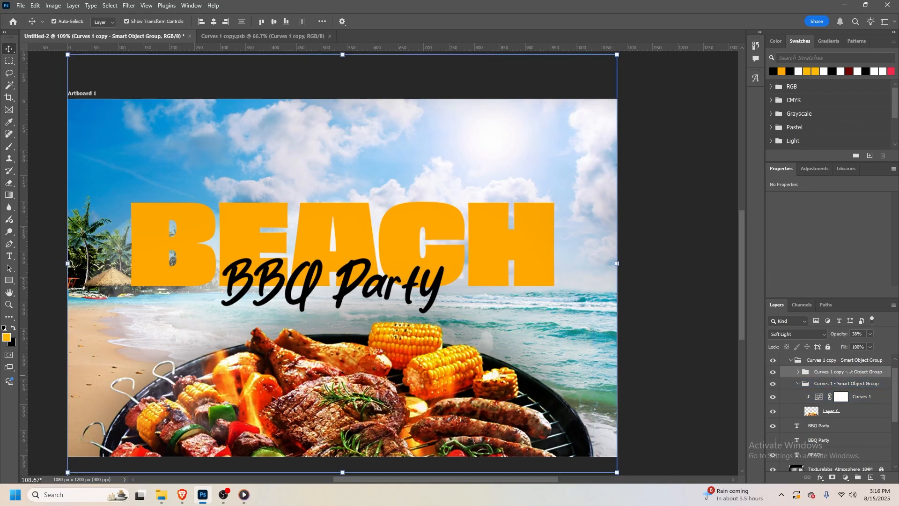
# Expand the nested Curves 1 copy group and convert its Texturelabs_Atmosphere_171M smart object to layers
pyautogui.click(797, 372)
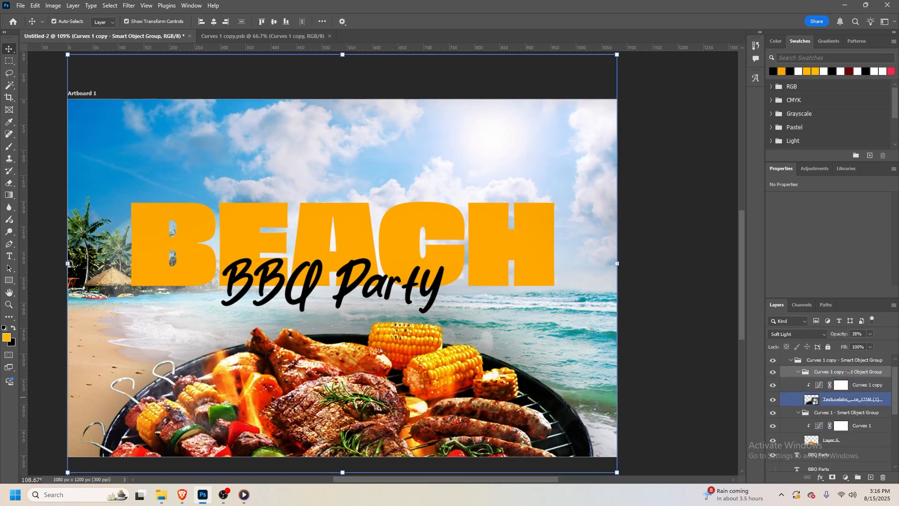
pyautogui.click(772, 399)
pyautogui.click(773, 399)
pyautogui.rightClick(838, 399)
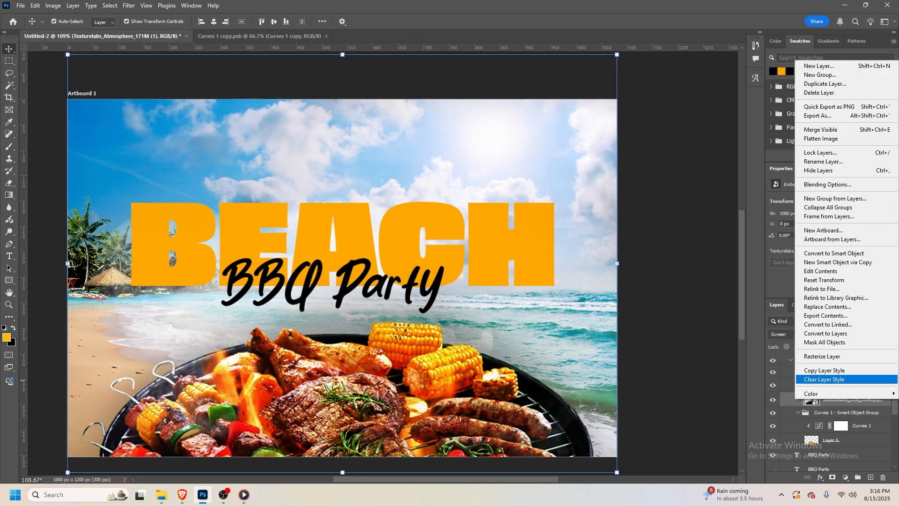
pyautogui.click(825, 333)
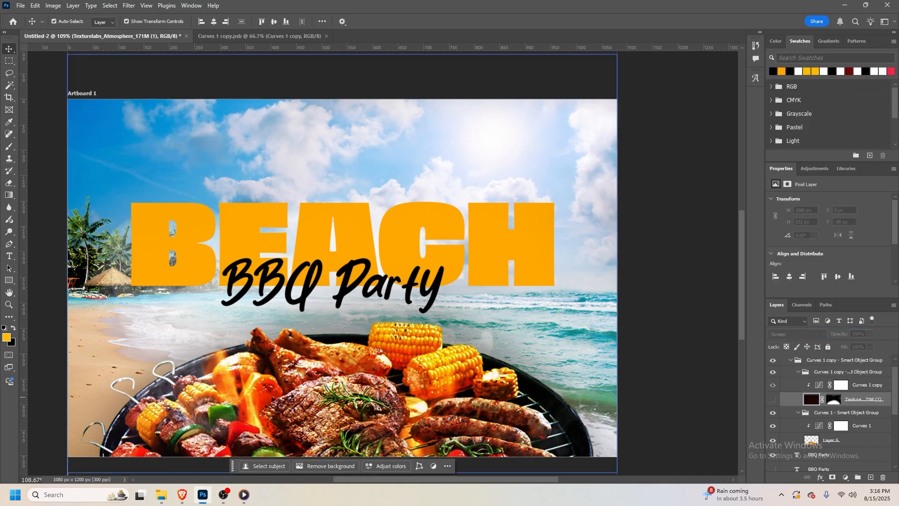
# Paint black on the Texturelabs_Atmosphere_171M layer mask to hide the texture around the grill and below the BEACH title
pyautogui.click(833, 399)
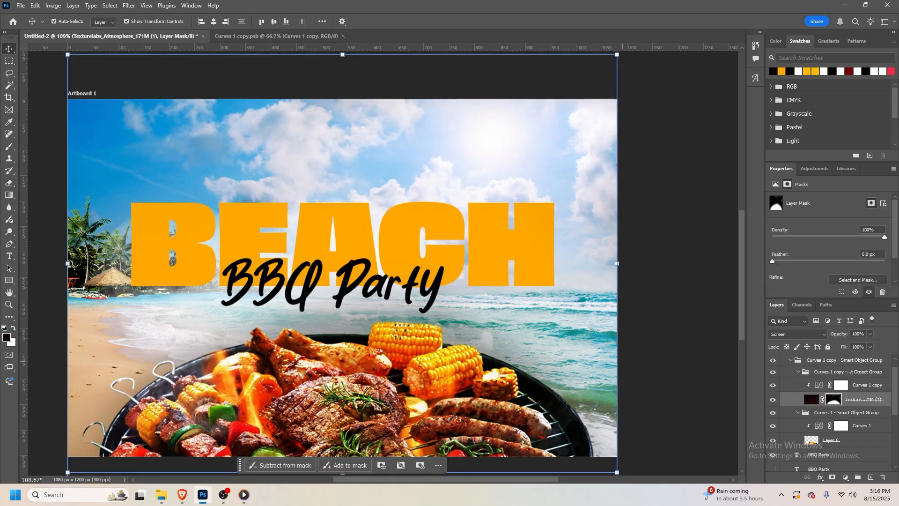
pyautogui.press('b')
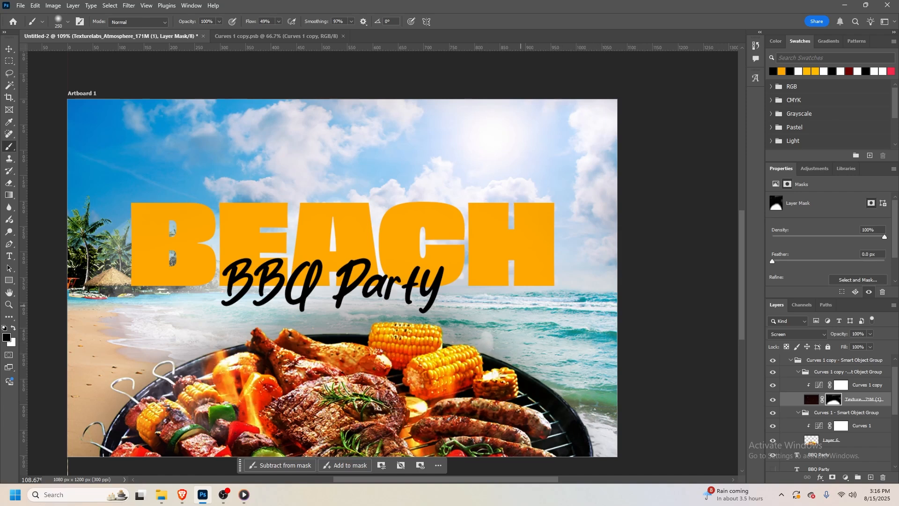
pyautogui.moveTo(521, 306)
pyautogui.mouseDown()
pyautogui.moveTo(210, 281)
pyautogui.moveTo(145, 294)
pyautogui.mouseUp()
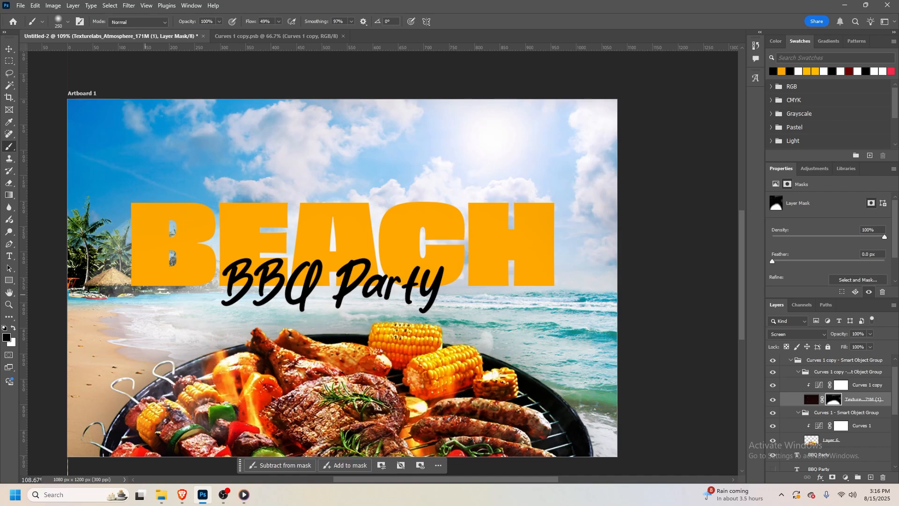
pyautogui.moveTo(232, 305); pyautogui.dragTo(106, 380)
pyautogui.moveTo(314, 284); pyautogui.dragTo(528, 319)
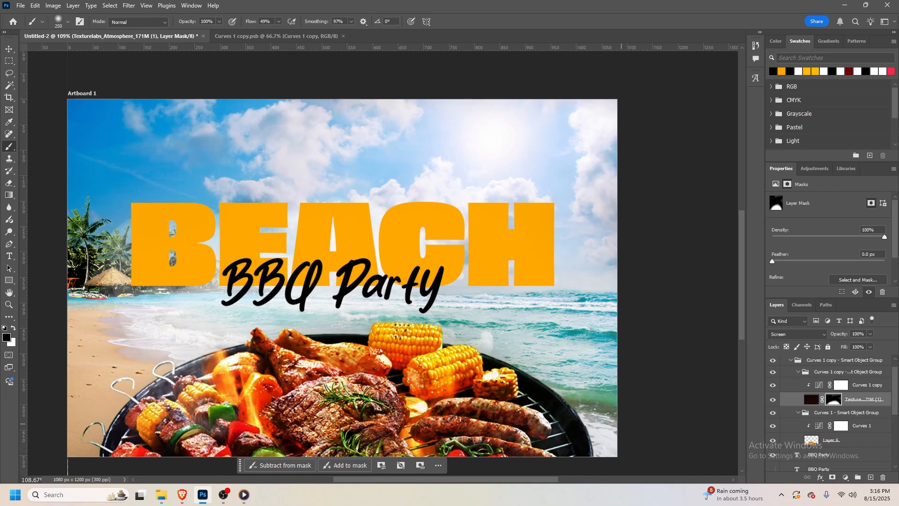
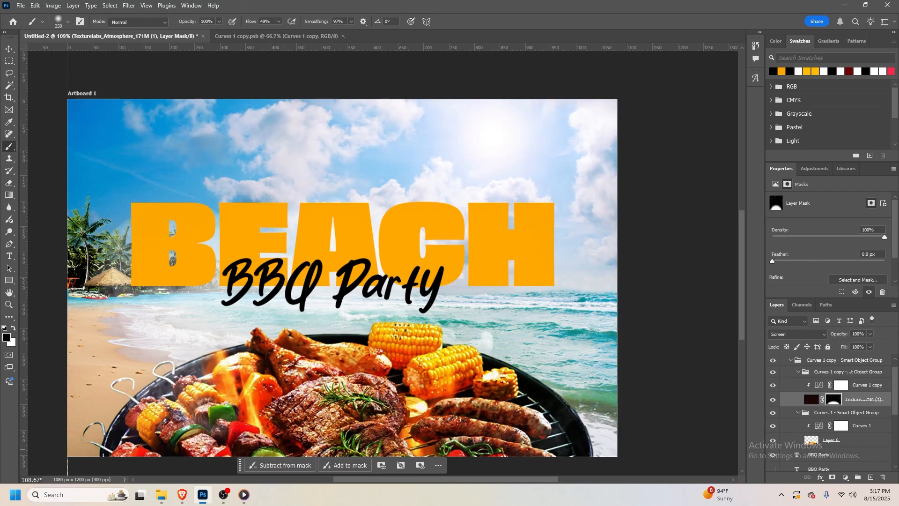
# Compare the artwork with and without the masked Texturelabs_Atmosphere_171M layer
pyautogui.click(772, 399)
pyautogui.click(772, 399)
pyautogui.click(773, 399)
pyautogui.click(773, 399)
pyautogui.click(772, 399)
pyautogui.click(772, 399)
# Collapse the grill group, then move the Texturelabs_Atmosphere_184M smoke layer above it, unlock it and rasterize it
pyautogui.click(791, 359)
pyautogui.scroll(1, 791, 359)
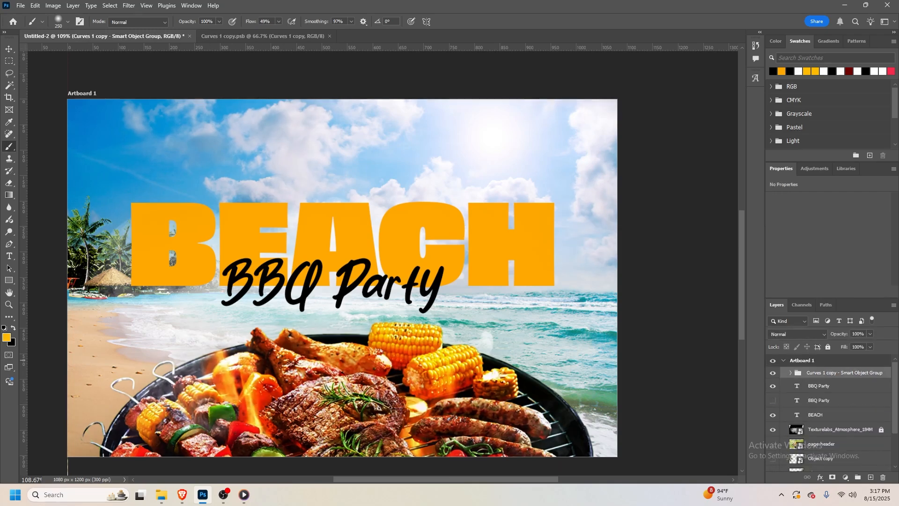
pyautogui.moveTo(824, 429); pyautogui.dragTo(823, 373)
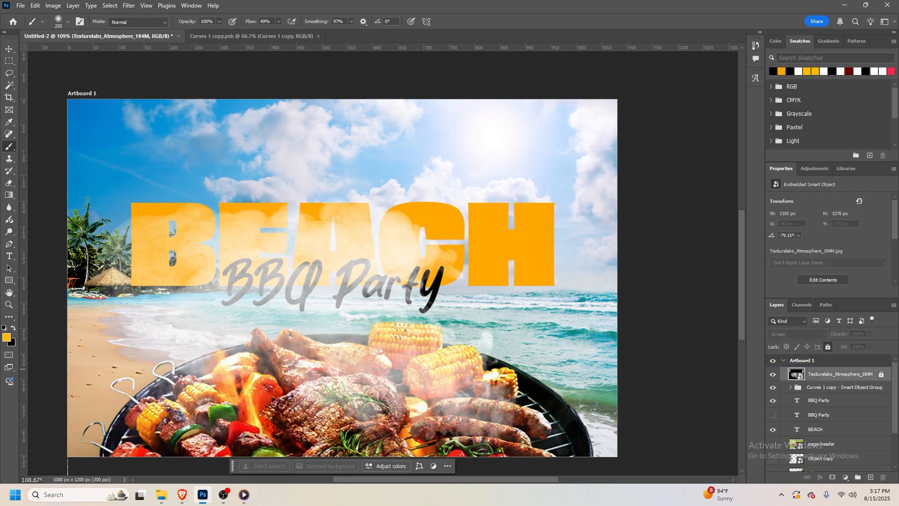
pyautogui.click(880, 374)
pyautogui.click(399, 344)
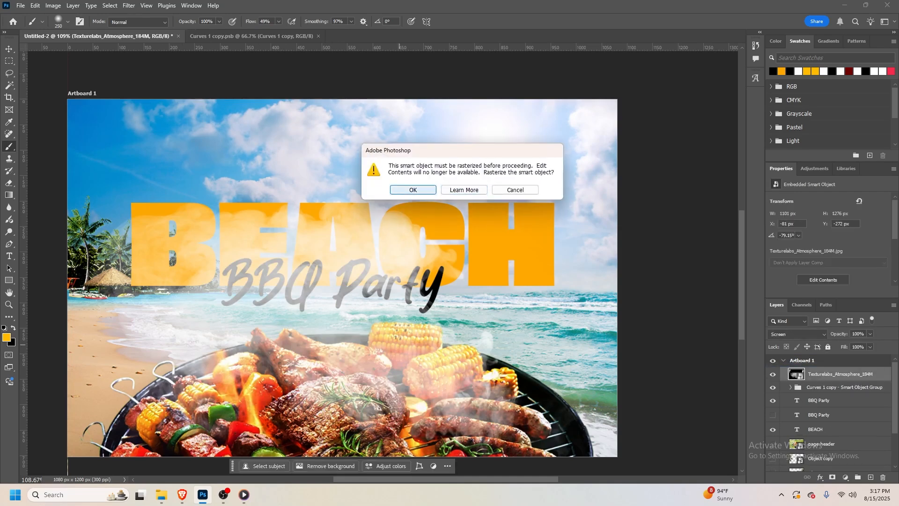
pyautogui.press('Return')
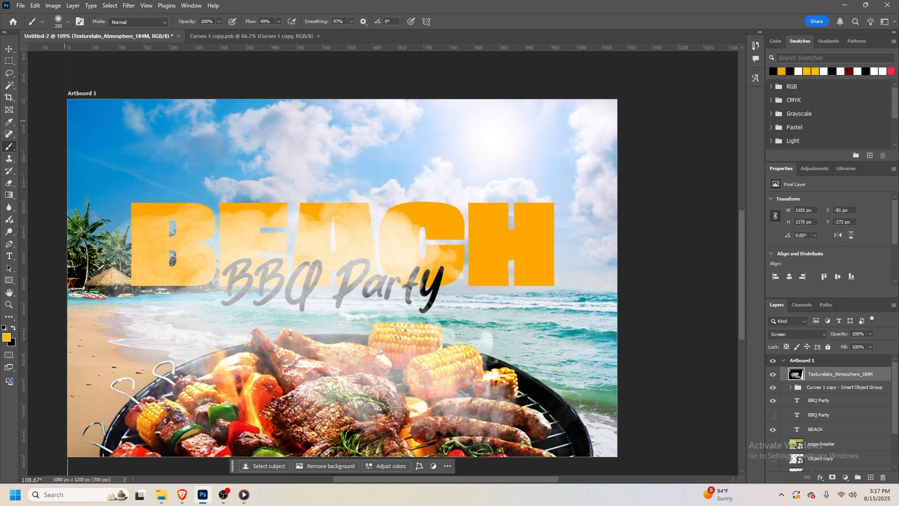
# Move the smoke over the grill's near-side meats, rotating it about -13.19° and scaling it to about 102.92%
pyautogui.press('v')
pyautogui.moveTo(376, 304); pyautogui.dragTo(317, 368)
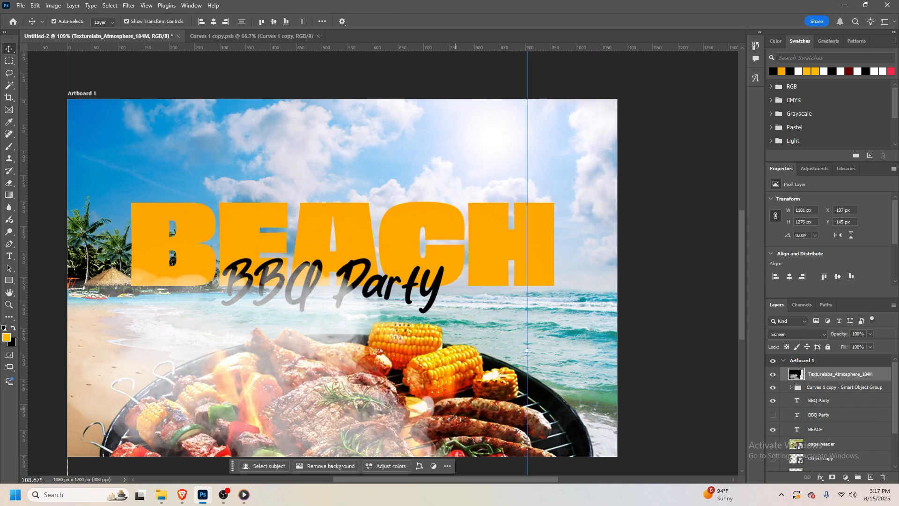
pyautogui.hotkey('ctrl', 't')
pyautogui.moveTo(527, 350); pyautogui.dragTo(560, 262)
pyautogui.moveTo(389, 366); pyautogui.dragTo(337, 344)
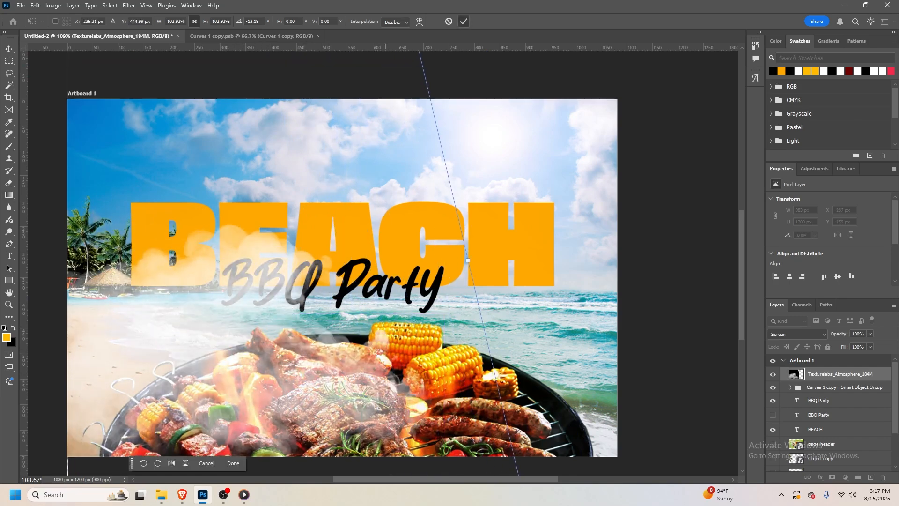
pyautogui.click(463, 21)
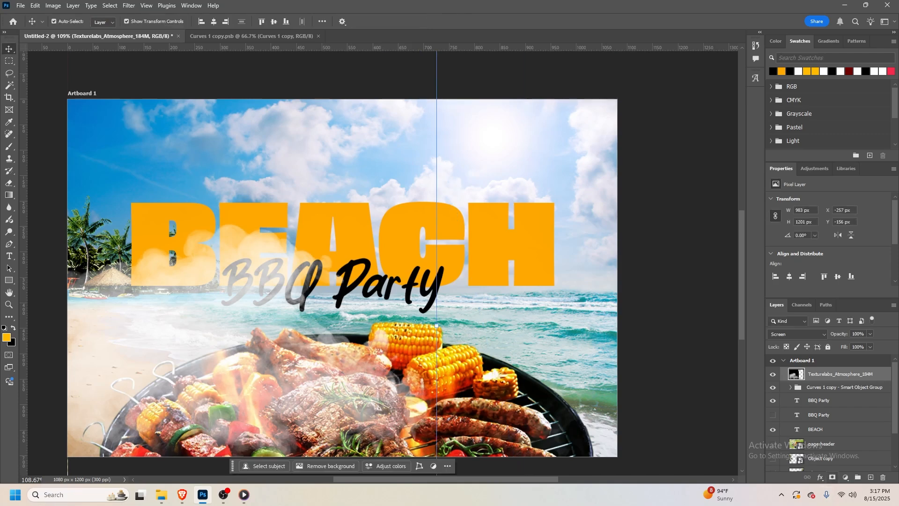
# Add a layer mask to the smoke layer and paint black to fade the smoke over the palms, sand and BBQ Party text
pyautogui.click(800, 361)
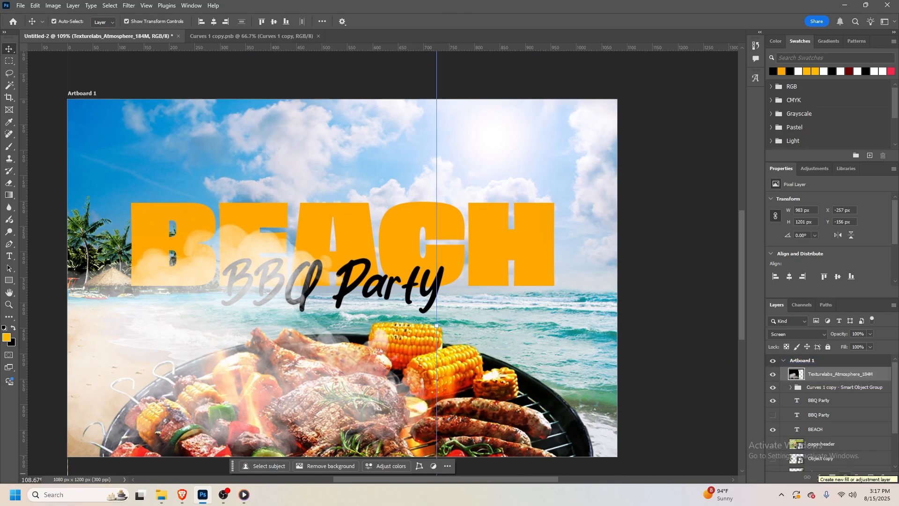
pyautogui.click(832, 477)
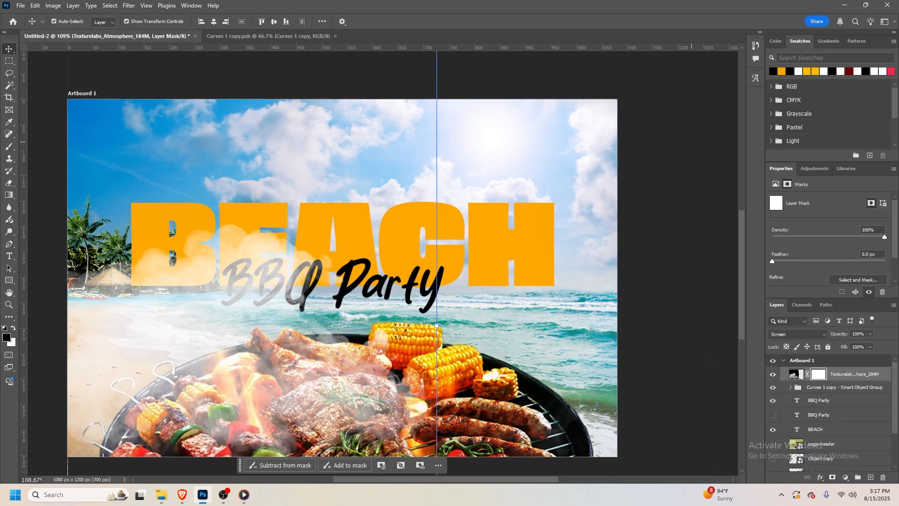
pyautogui.press('b')
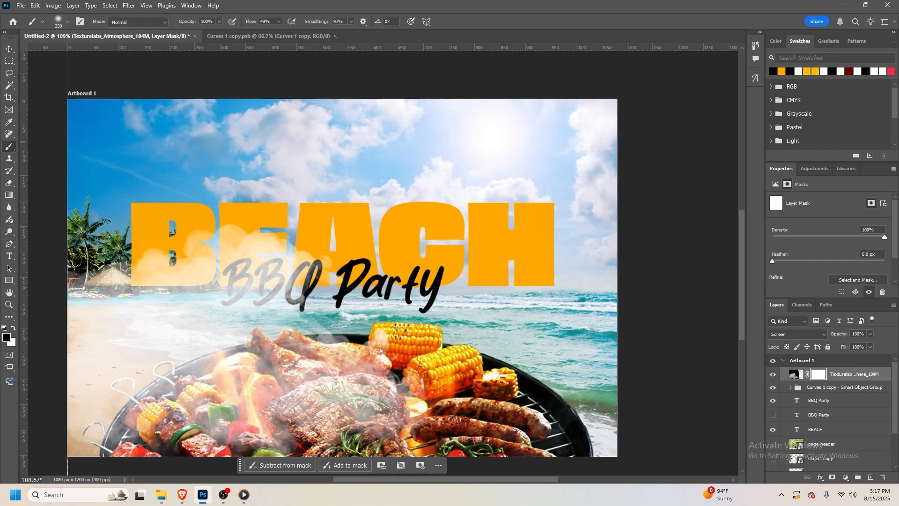
pyautogui.moveTo(341, 290)
pyautogui.mouseDown()
pyautogui.moveTo(253, 211)
pyautogui.moveTo(173, 225)
pyautogui.moveTo(145, 254)
pyautogui.moveTo(86, 222)
pyautogui.mouseUp()
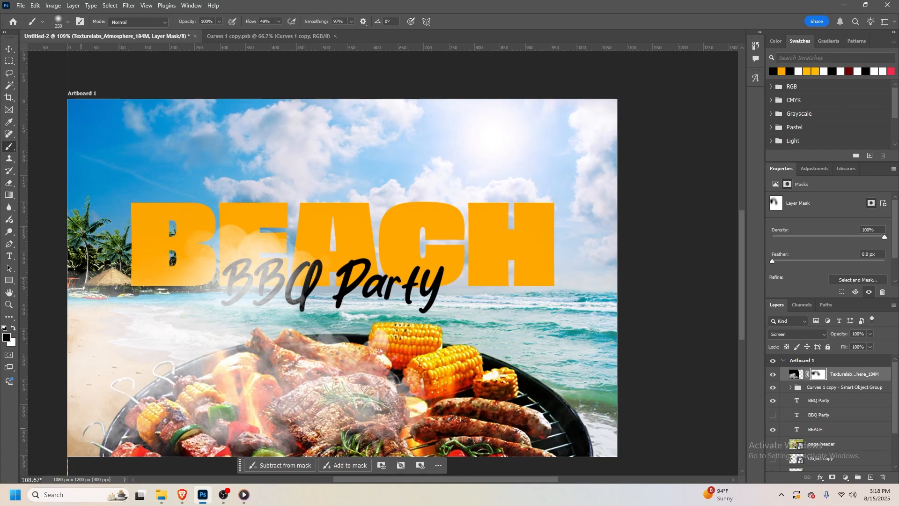
pyautogui.moveTo(81, 429)
pyautogui.mouseDown()
pyautogui.moveTo(218, 433)
pyautogui.moveTo(246, 423)
pyautogui.moveTo(248, 405)
pyautogui.moveTo(165, 468)
pyautogui.moveTo(80, 467)
pyautogui.mouseUp()
pyautogui.moveTo(427, 335); pyautogui.dragTo(365, 328)
pyautogui.moveTo(253, 304)
pyautogui.mouseDown()
pyautogui.moveTo(273, 299)
pyautogui.moveTo(253, 286)
pyautogui.moveTo(262, 279)
pyautogui.mouseUp()
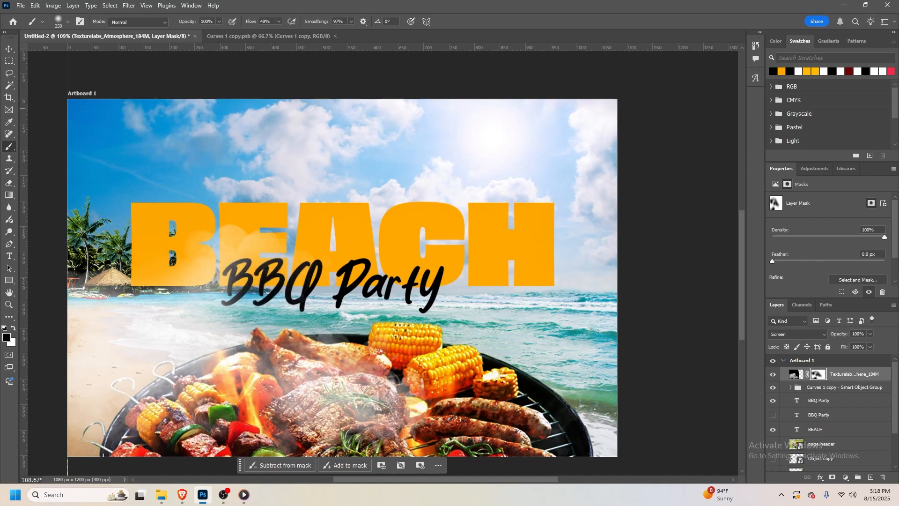
pyautogui.click(9, 49)
pyautogui.click(47, 80)
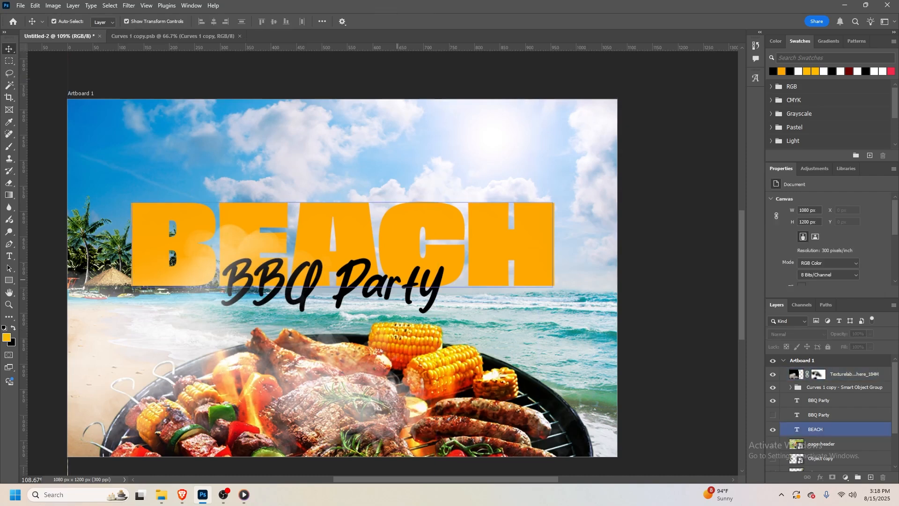
pyautogui.click(337, 328)
pyautogui.hotkey('ctrl', 't')
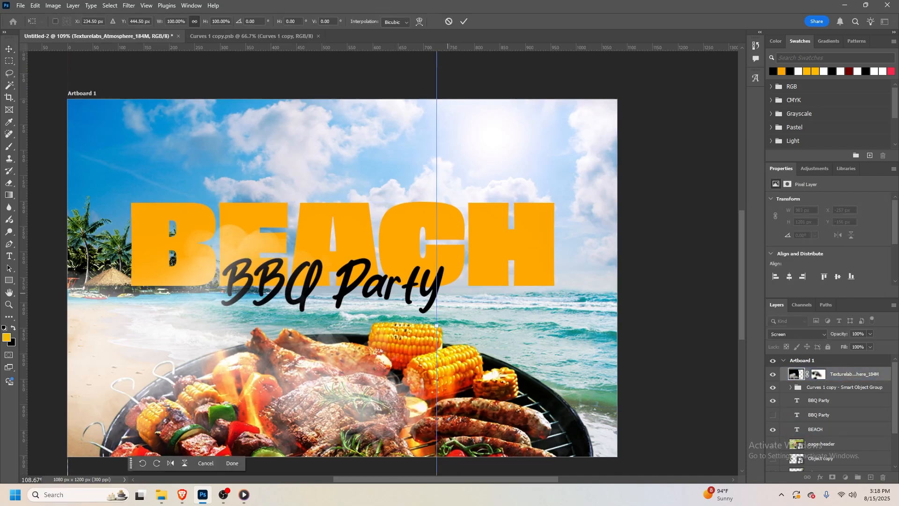
pyautogui.press('Return')
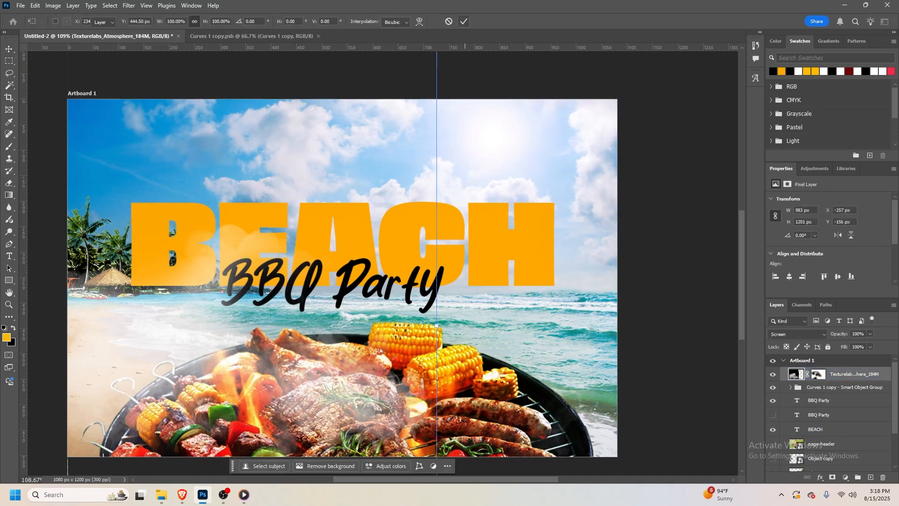
# Recolor the BEACH title to a slightly lighter golden yellow
pyautogui.click(545, 241)
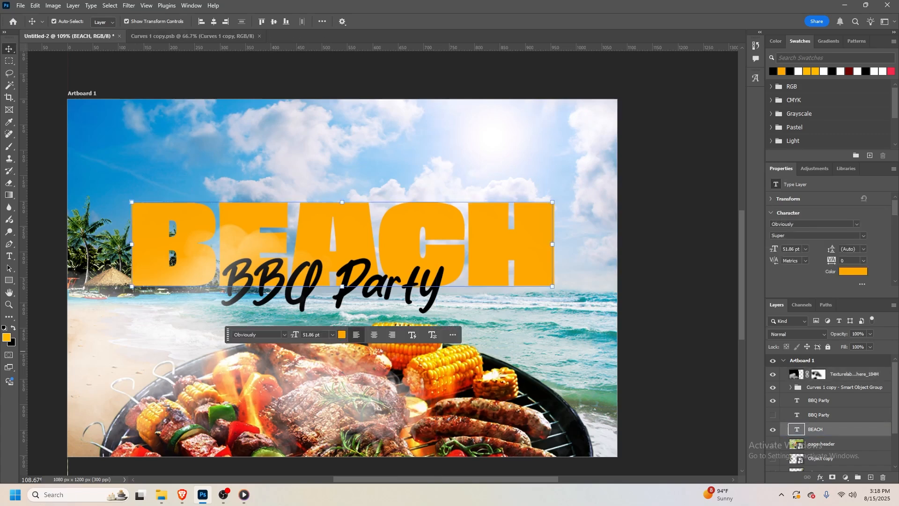
pyautogui.click(341, 334)
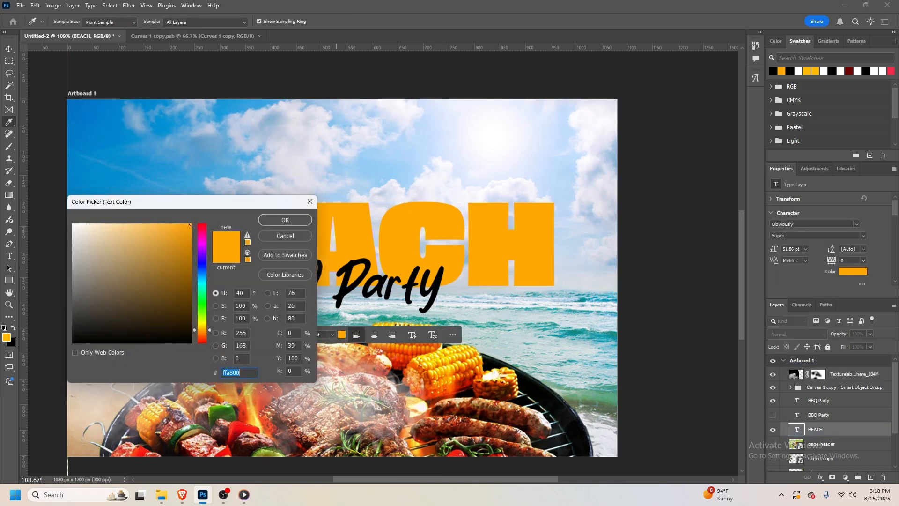
pyautogui.write('fff600')
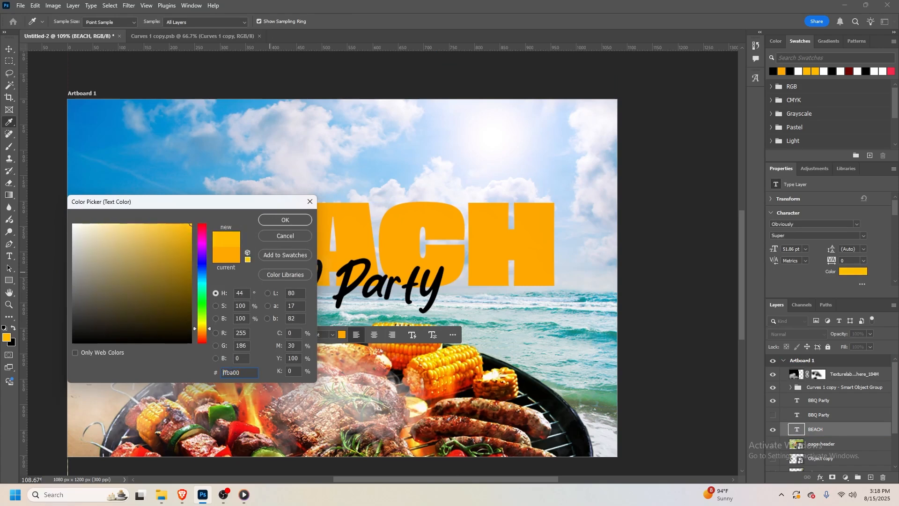
pyautogui.moveTo(202, 323); pyautogui.dragTo(202, 329)
pyautogui.click(285, 219)
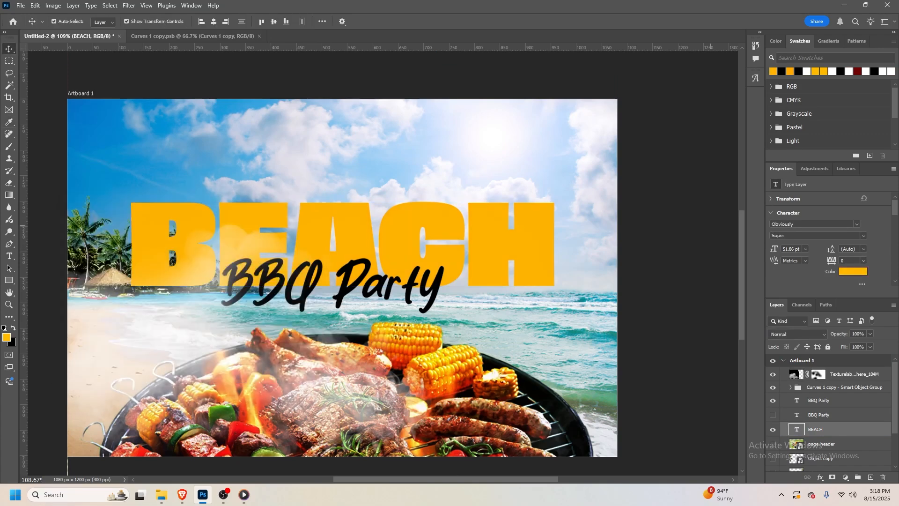
# Start a new text line above the BEACH title with the letters "SA"
pyautogui.press('t')
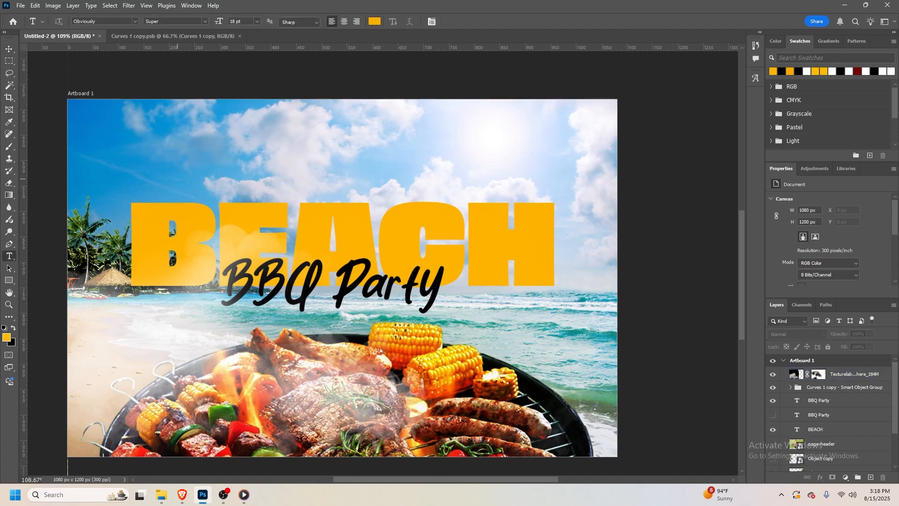
pyautogui.click(195, 178)
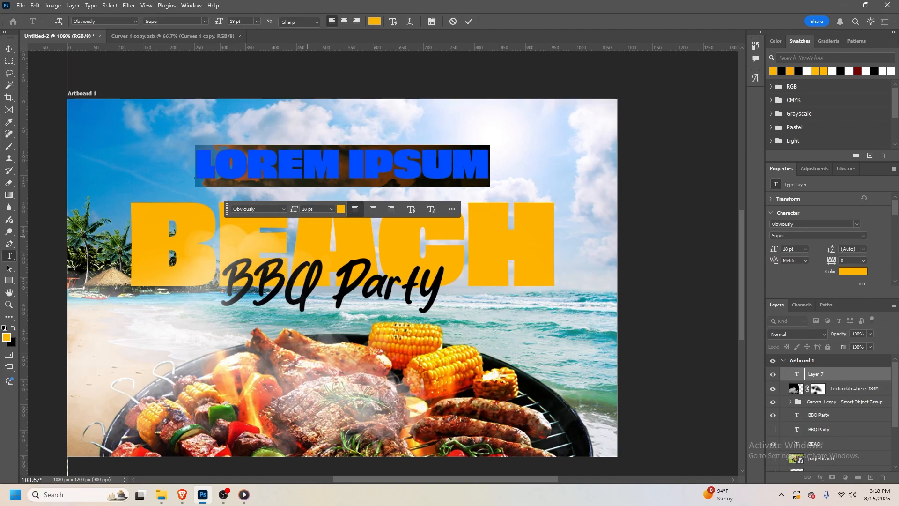
pyautogui.write('SA')
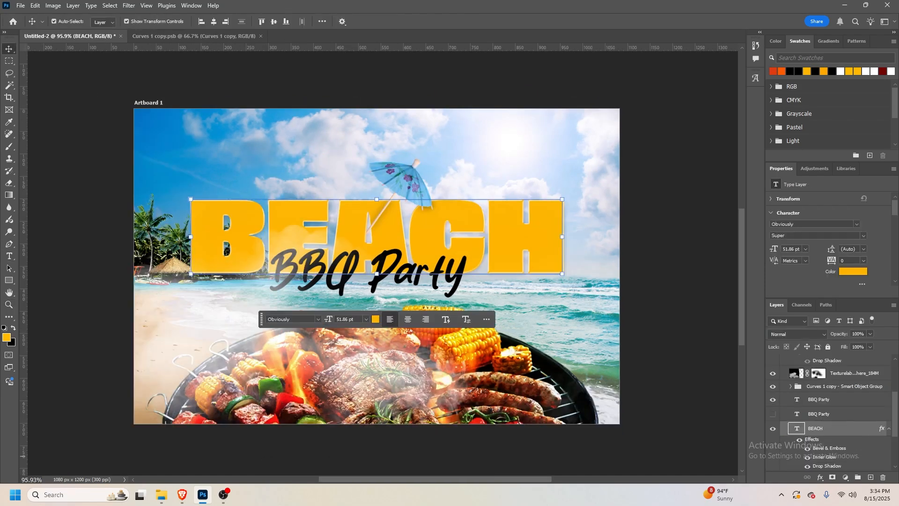
# Review the Bevel & Emboss, Inner Glow and Drop Shadow settings in the BEACH title's layer style
pyautogui.doubleClick(850, 428)
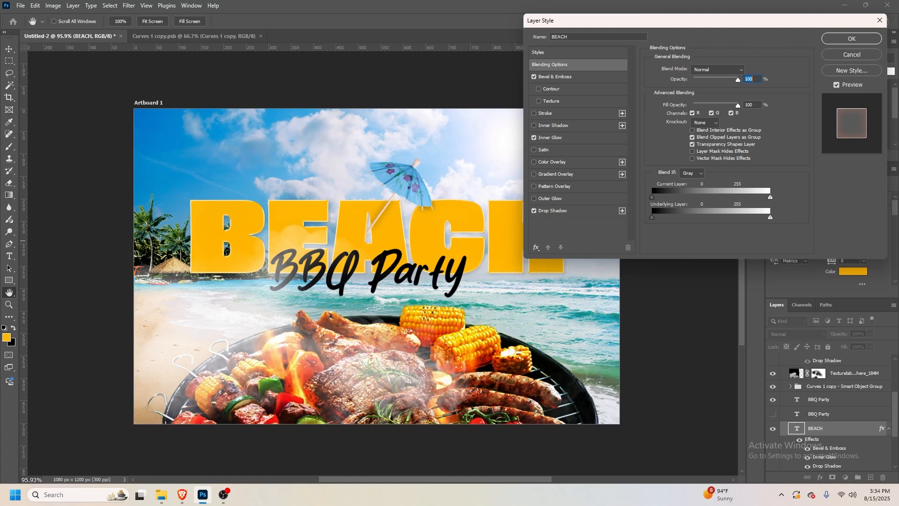
pyautogui.click(555, 77)
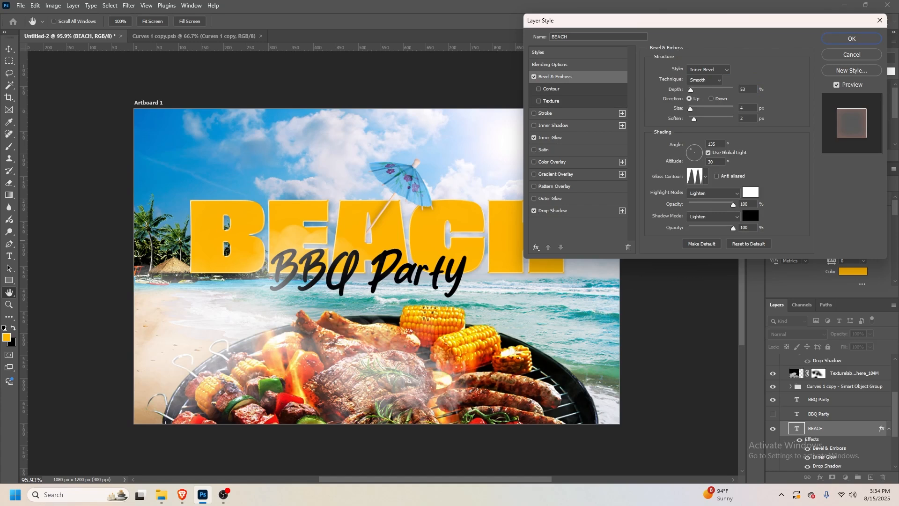
pyautogui.moveTo(675, 24); pyautogui.dragTo(631, 36)
pyautogui.click(507, 148)
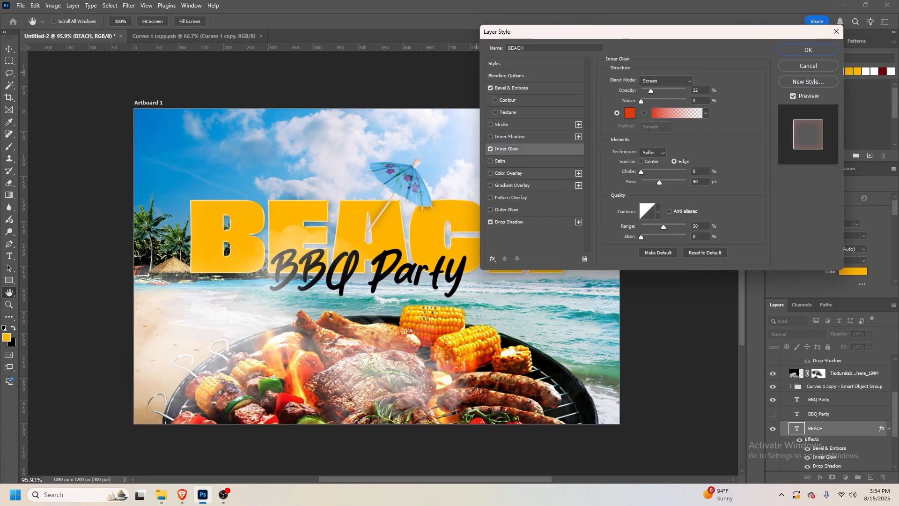
pyautogui.click(509, 221)
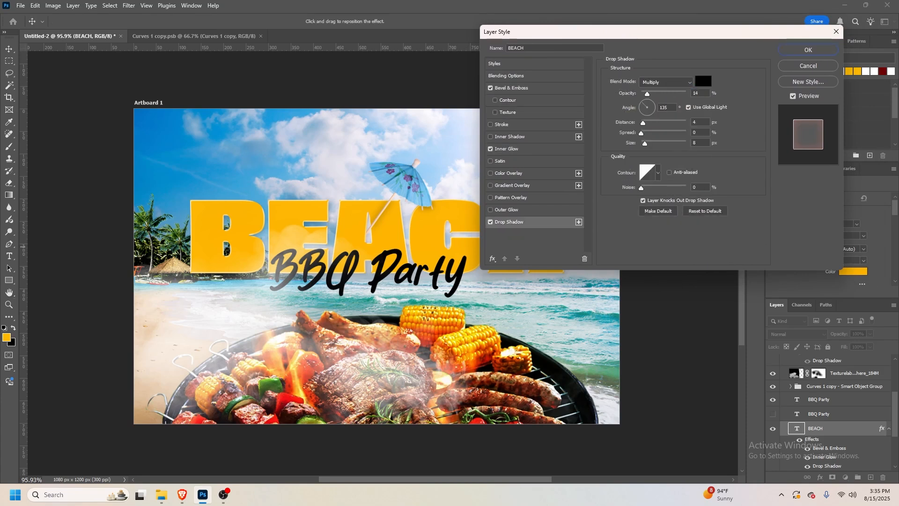
pyautogui.press('Return')
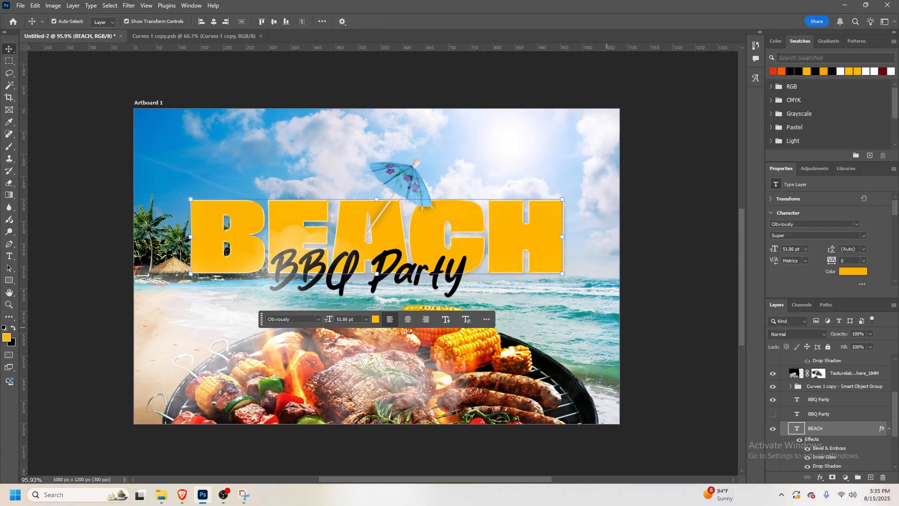
# Add a text line reading "SATURDAY, AUGUST 29 @ 3PM" above the BEACH title, on top of the other artboard layers
pyautogui.click(697, 289)
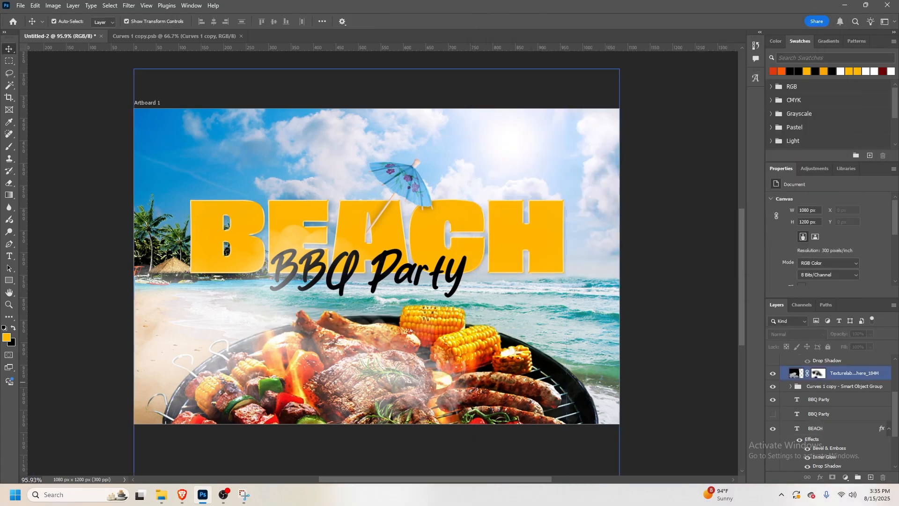
pyautogui.scroll(-1, 828, 399)
pyautogui.scroll(3, 829, 412)
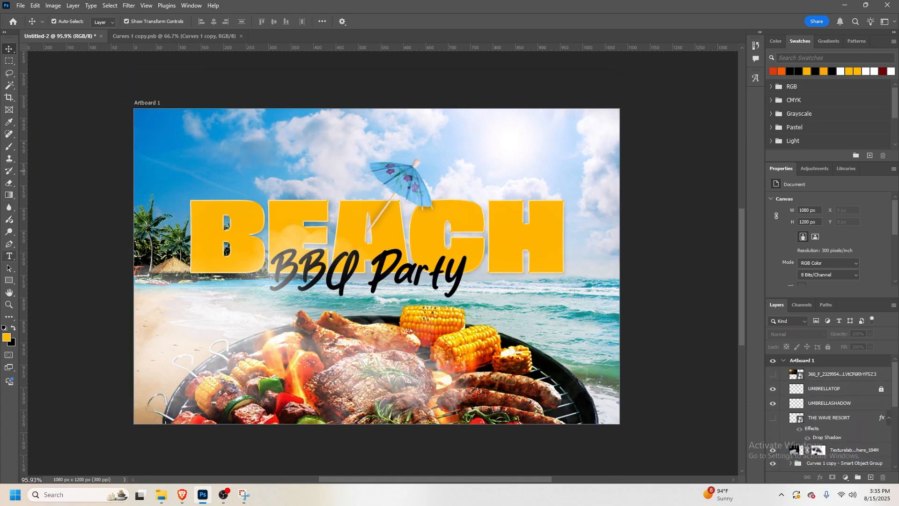
pyautogui.click(9, 256)
pyautogui.click(224, 155)
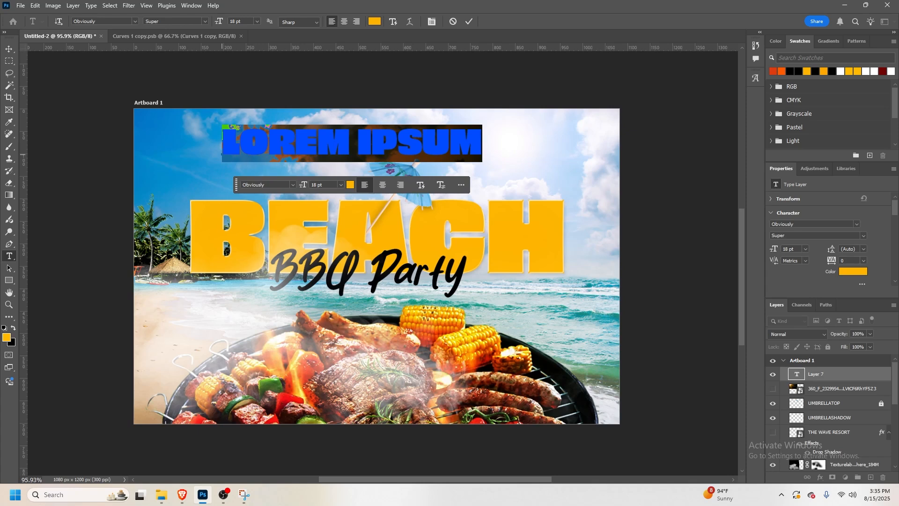
pyautogui.write('SATURDAYM')
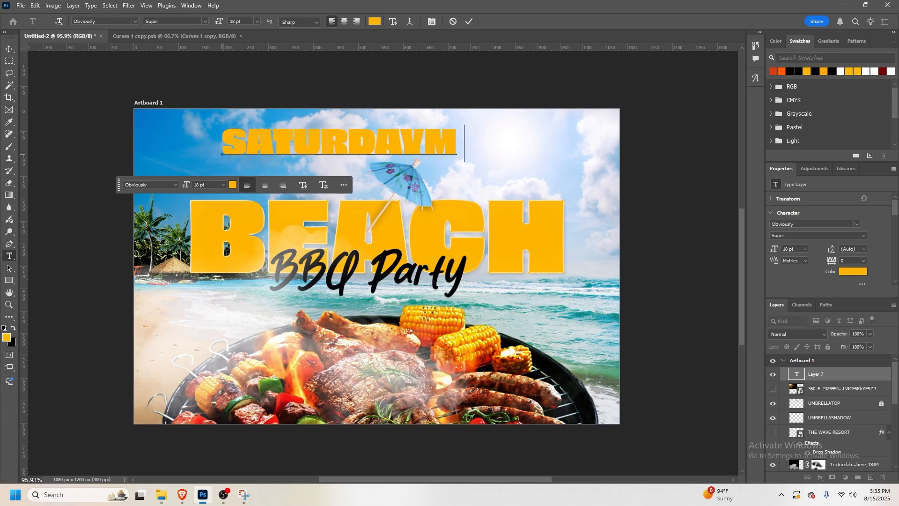
pyautogui.press('BackSpace')
pyautogui.write(', AUG')
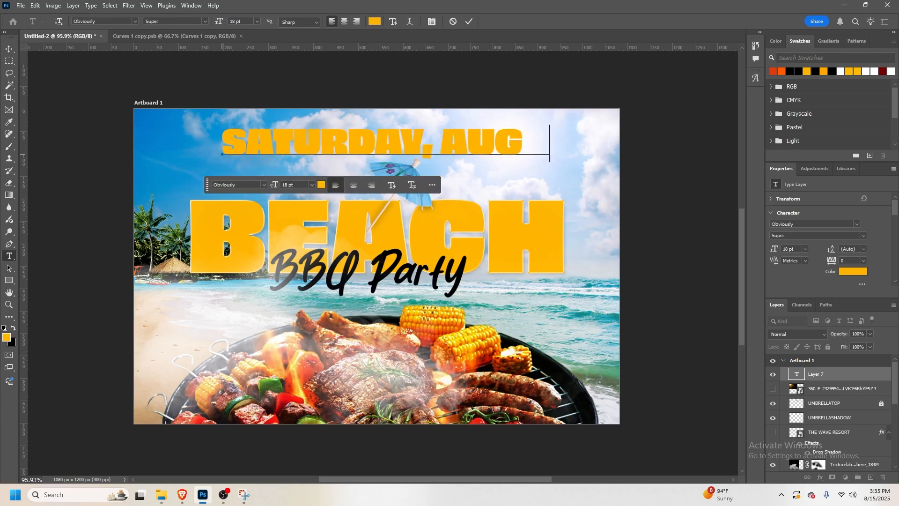
pyautogui.write('UST 2')
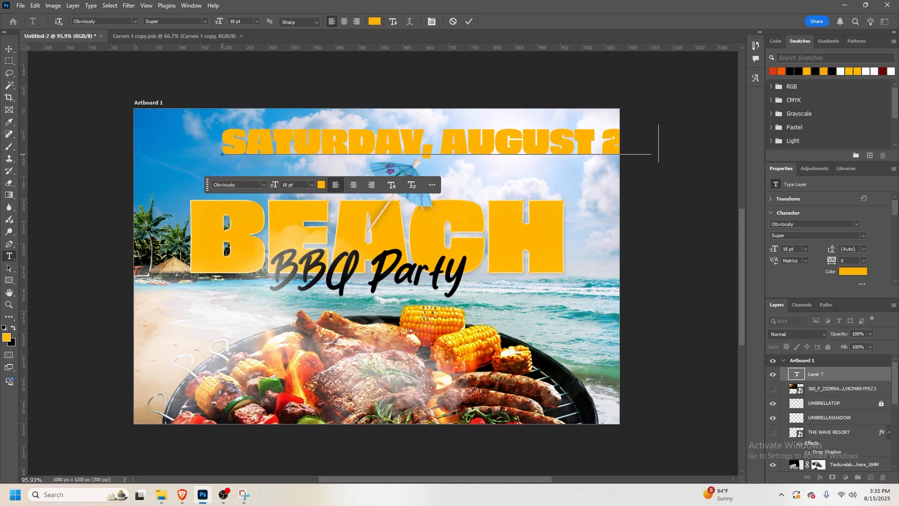
pyautogui.write('3,@ 4')
# Color the whole date line black (000000) and set its font to Forma DJR Text Bold
pyautogui.hotkey('ctrl', 'a')
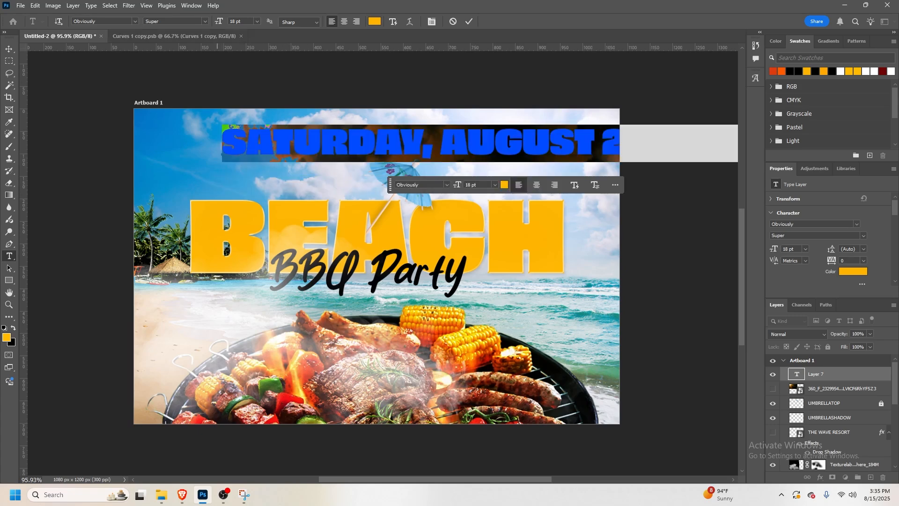
pyautogui.click(375, 21)
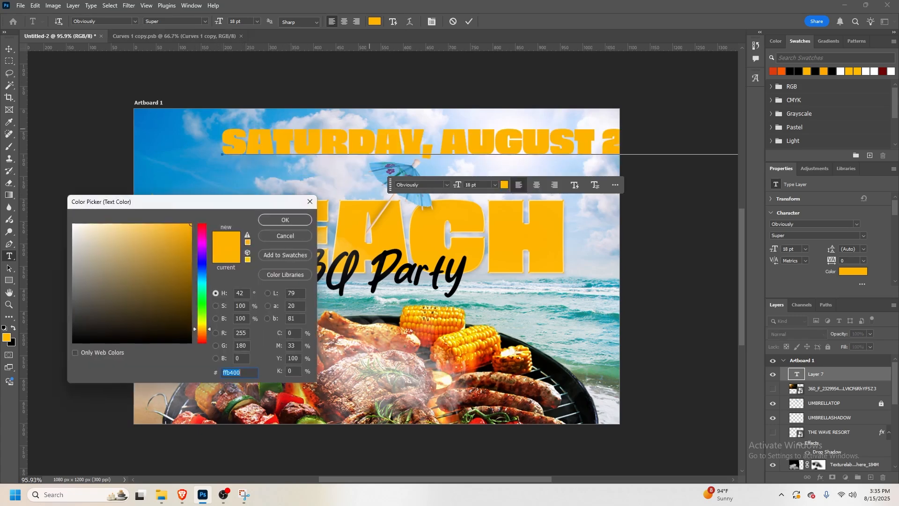
pyautogui.write('000000')
pyautogui.press('Return')
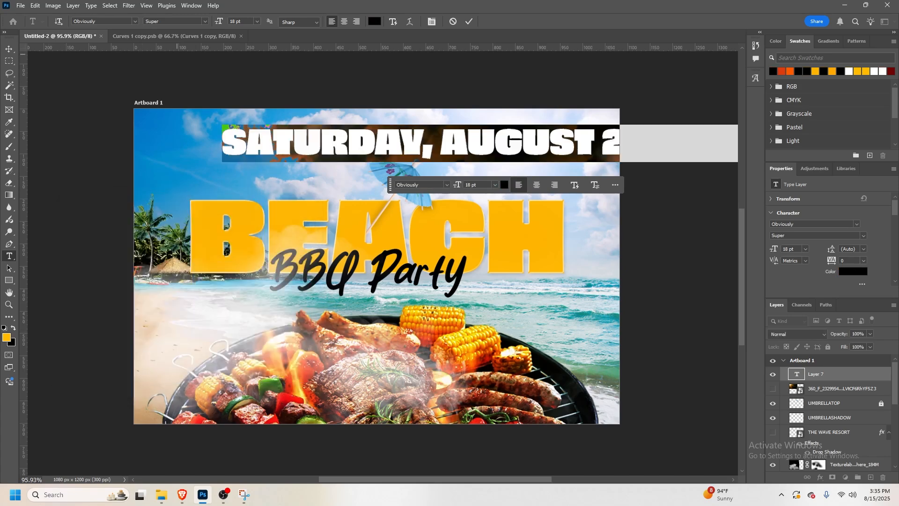
pyautogui.click(135, 21)
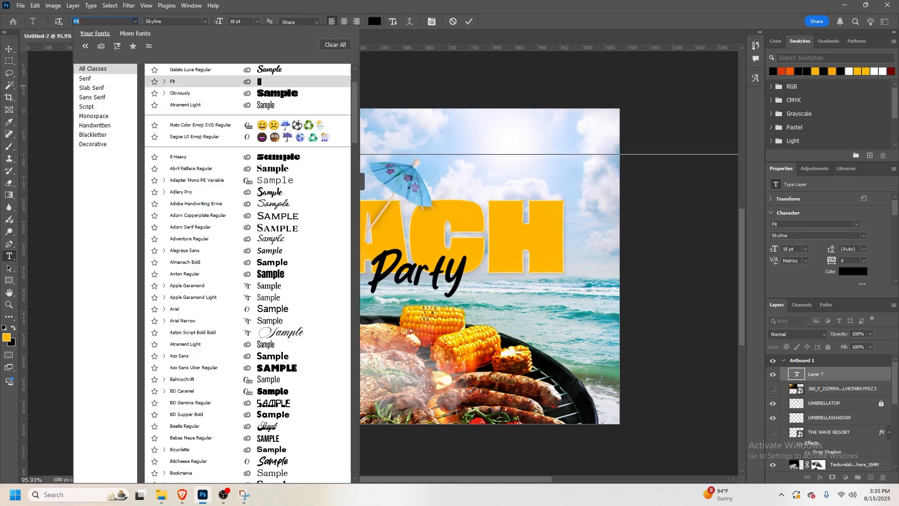
pyautogui.scroll(2, 211, 97)
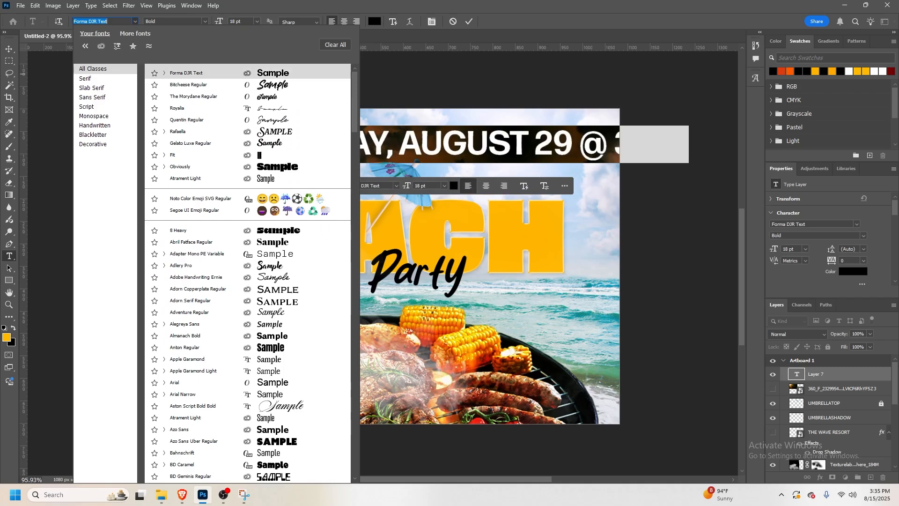
pyautogui.click(211, 71)
pyautogui.click(469, 21)
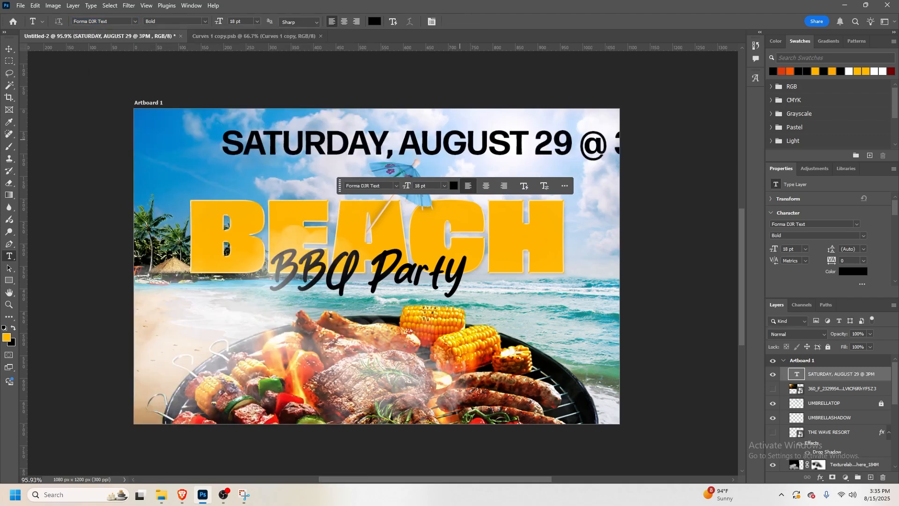
# Scale the date line down to about 35.6% and place it just above BEACH, aligned with the title's left edge
pyautogui.press('v')
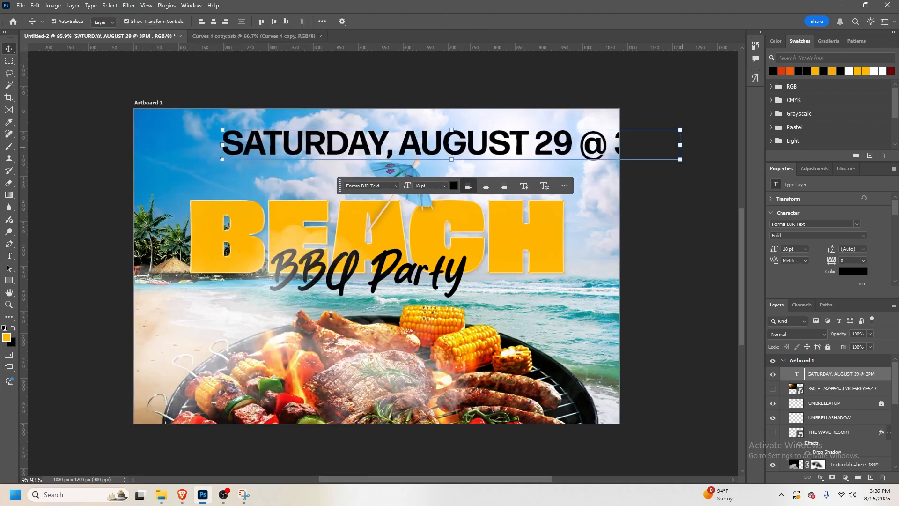
pyautogui.hotkey('ctrl', 't')
pyautogui.moveTo(674, 147); pyautogui.dragTo(300, 137)
pyautogui.moveTo(202, 143); pyautogui.dragTo(270, 188)
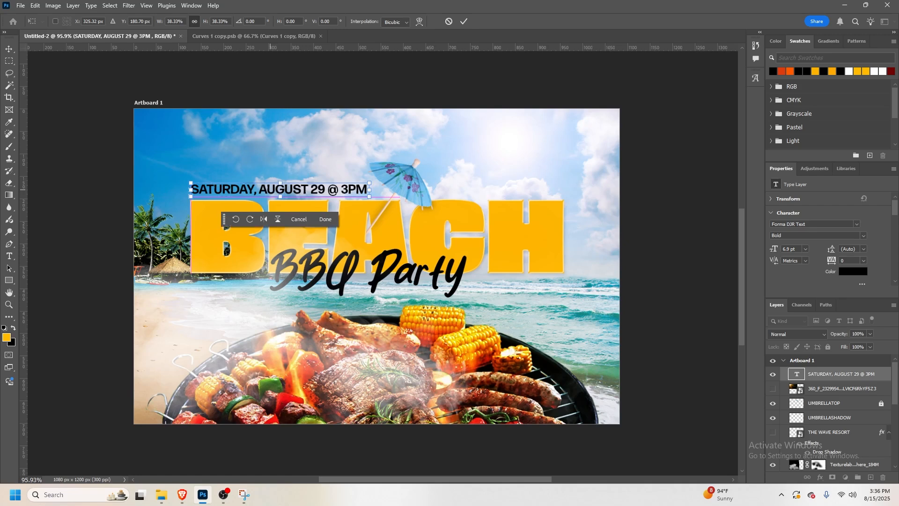
pyautogui.moveTo(370, 190); pyautogui.dragTo(357, 189)
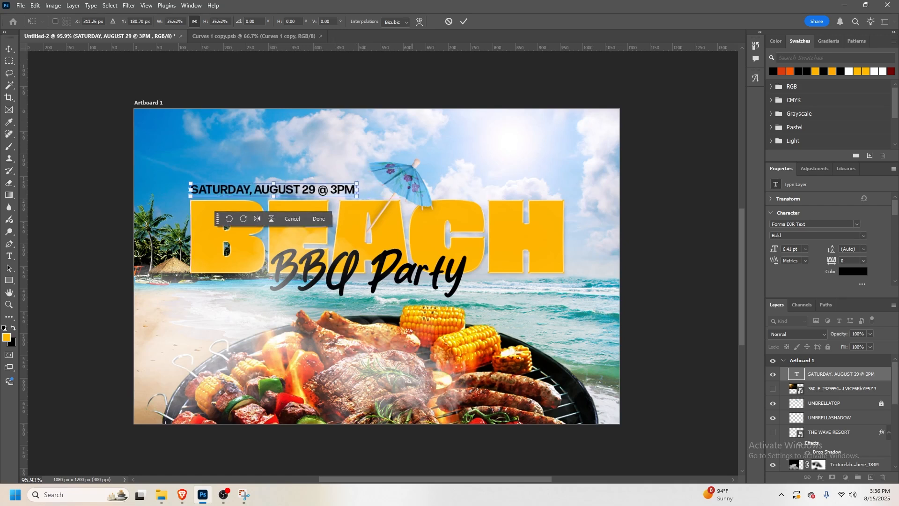
pyautogui.press('Return')
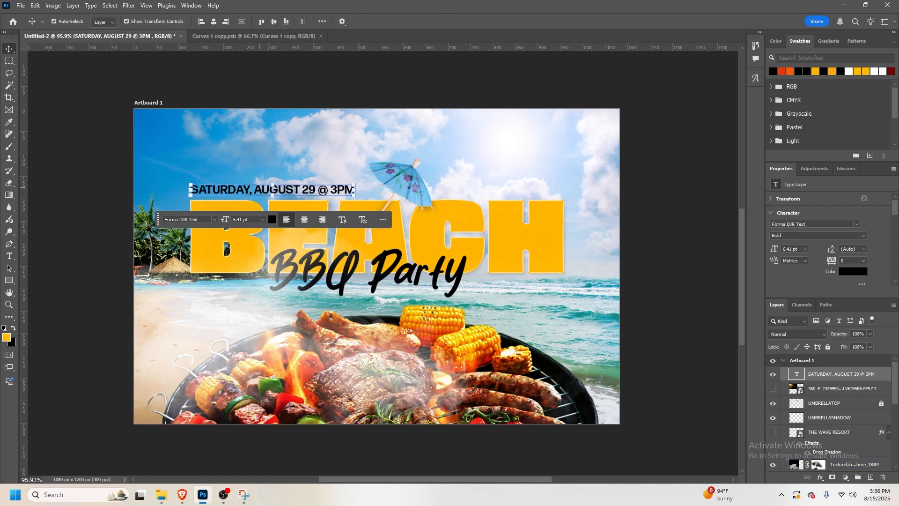
# Duplicate the date line to the right on the same baseline and change the copy's text to "THE WAVES RESORT"
pyautogui.moveTo(237, 187); pyautogui.dragTo(444, 187)
pyautogui.doubleClick(445, 189)
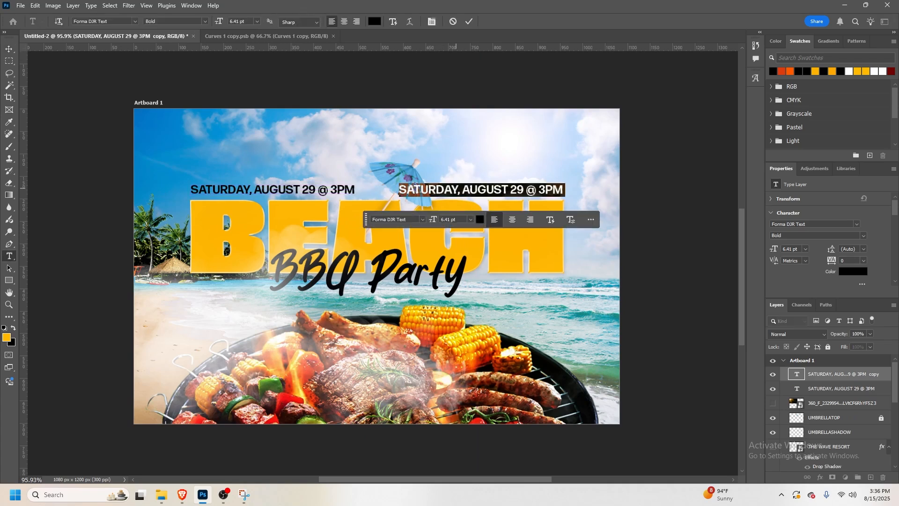
pyautogui.write('THW')
pyautogui.press('BackSpace')
pyautogui.write('E')
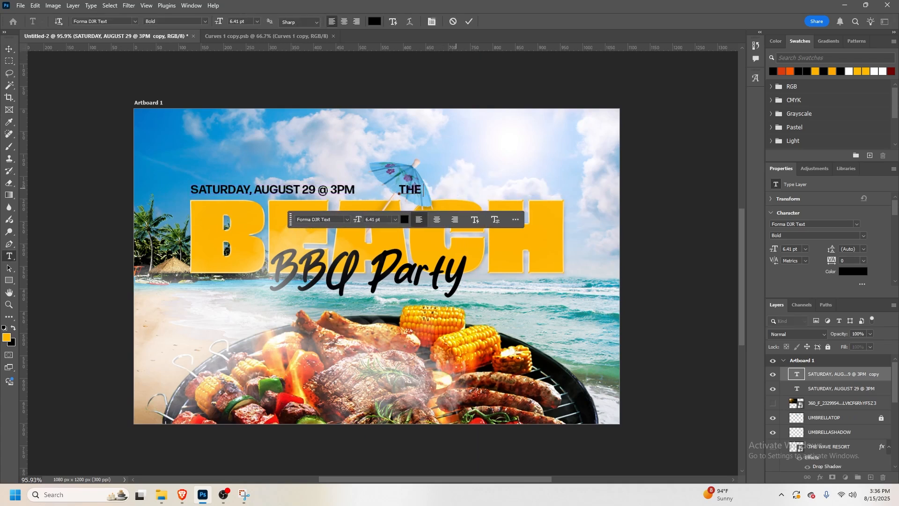
pyautogui.write(' WAVES RE')
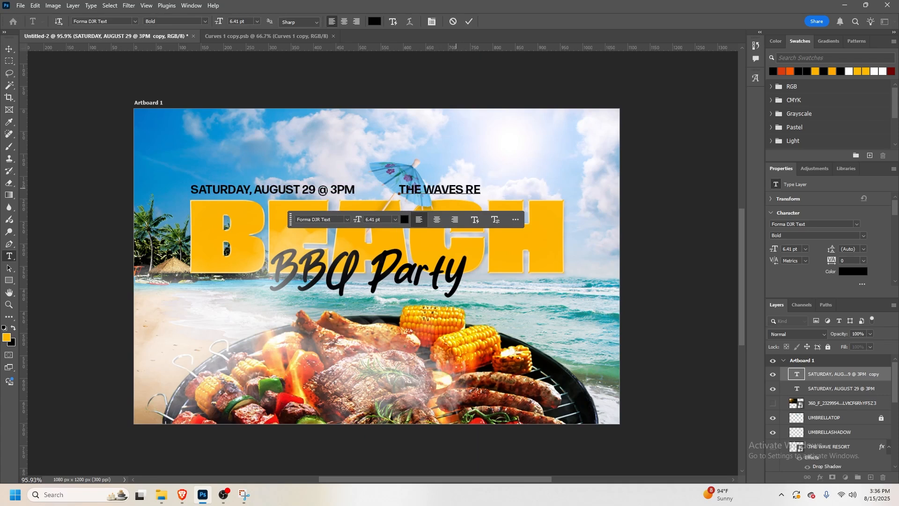
pyautogui.write('SORT')
pyautogui.click(468, 21)
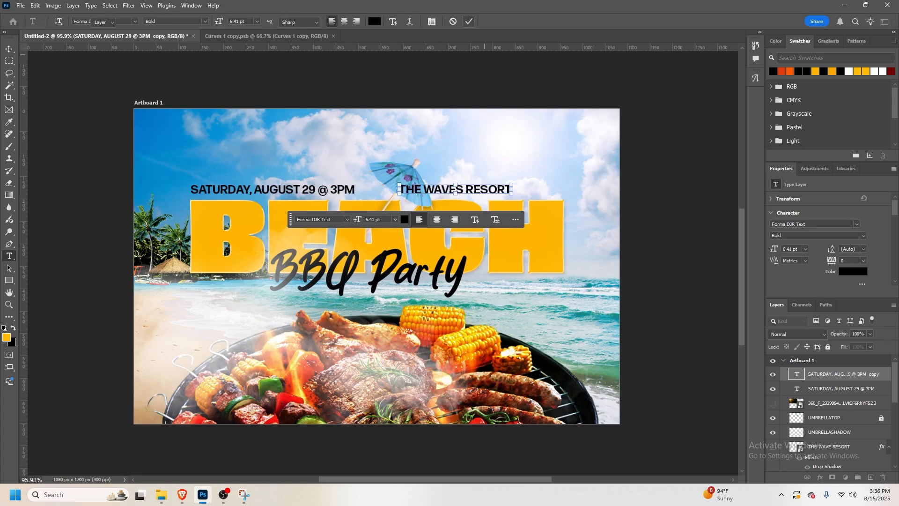
# Move THE WAVES RESORT text to align with the right edge of the BEACH title
pyautogui.press('v')
pyautogui.moveTo(487, 187); pyautogui.dragTo(539, 187)
pyautogui.click(688, 171)
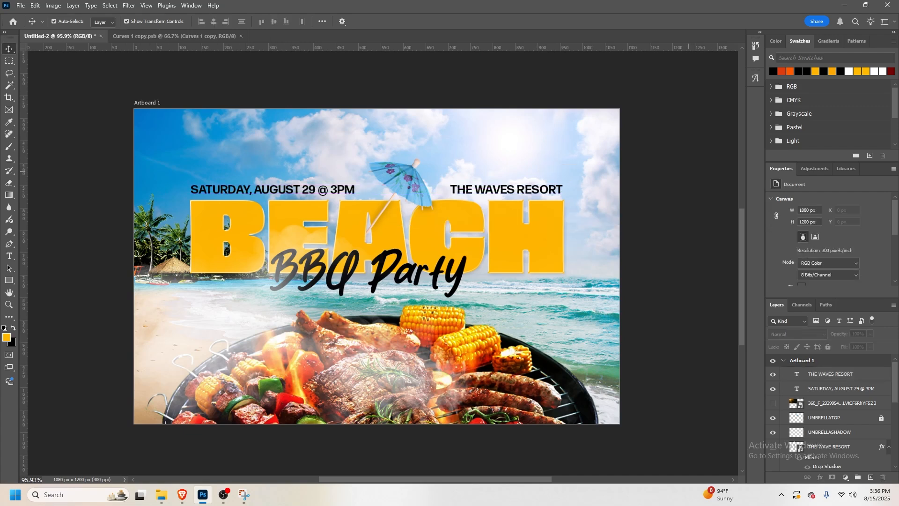
# Convert the THE WAVES RESORT and SATURDAY, AUGUST 29 @ 3PM text layers together into one smart object
pyautogui.click(830, 373)
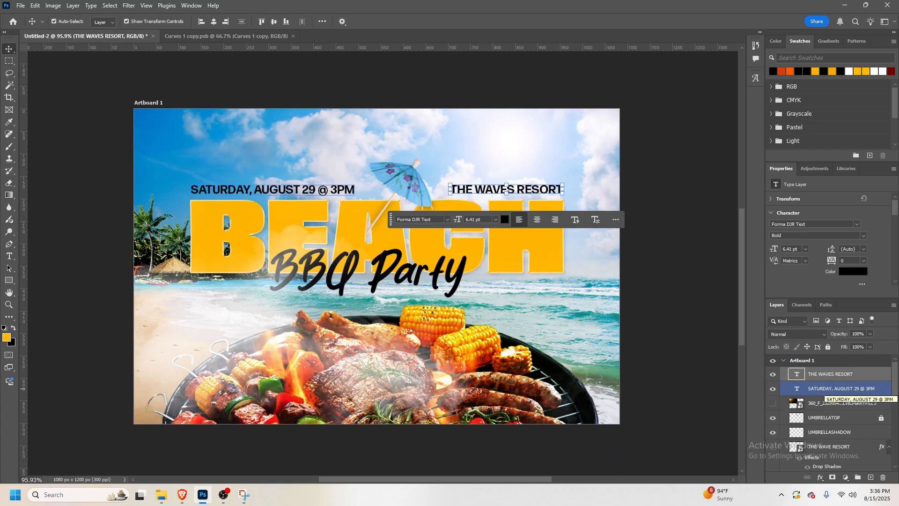
pyautogui.keyDown('shift'); pyautogui.click(838, 389); pyautogui.keyUp('shift')
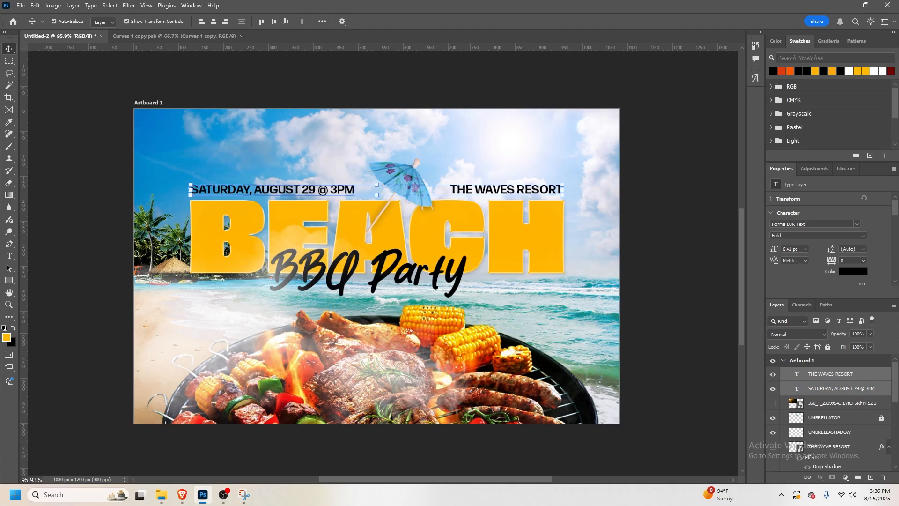
pyautogui.rightClick(838, 388)
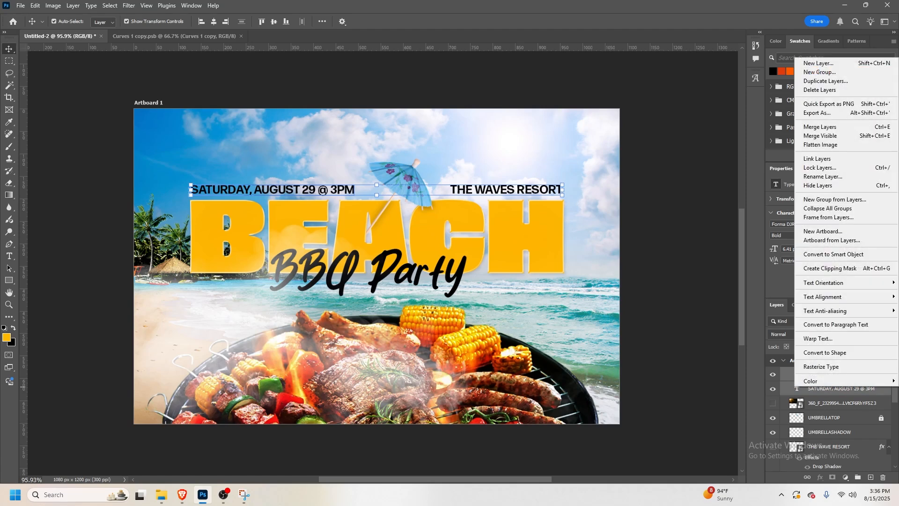
pyautogui.click(833, 254)
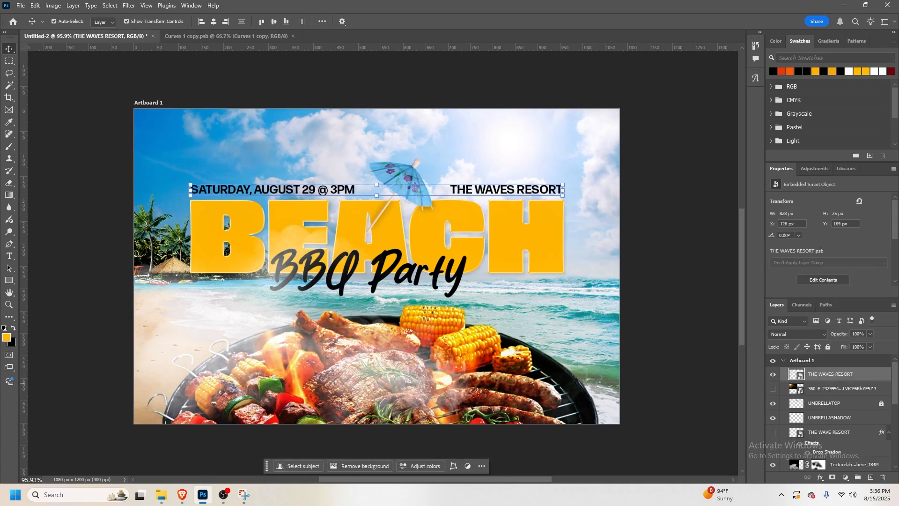
# Hide the BEACH title layer
pyautogui.scroll(-3, 830, 412)
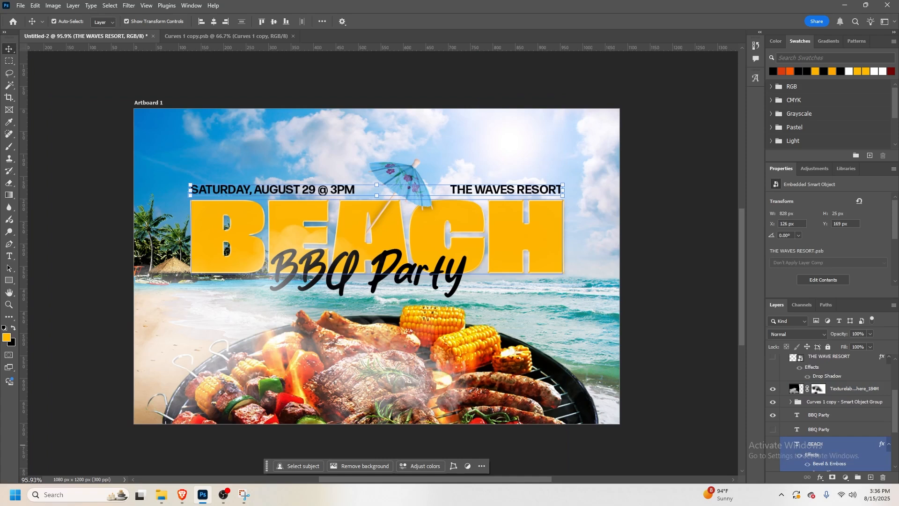
pyautogui.click(773, 443)
pyautogui.scroll(3, 773, 444)
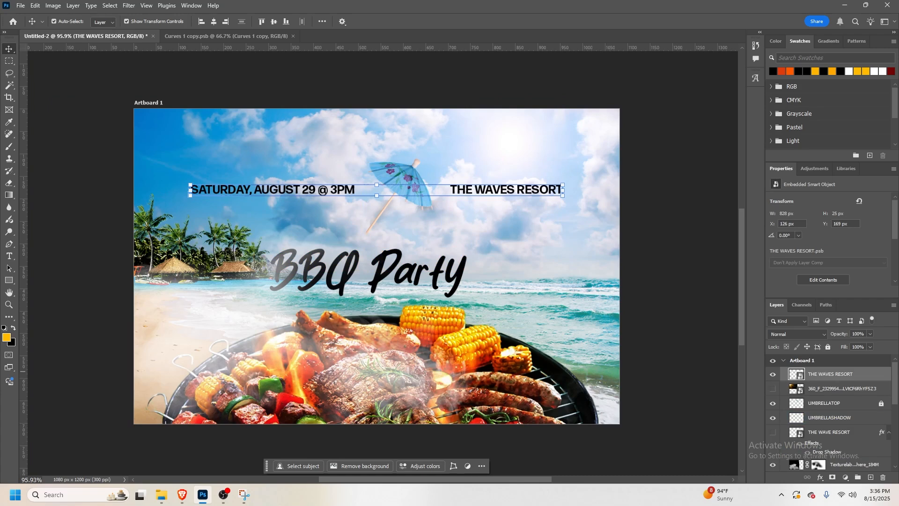
# Add a Drop Shadow to the date and venue smart object and raise the shadow's opacity
pyautogui.doubleClick(857, 373)
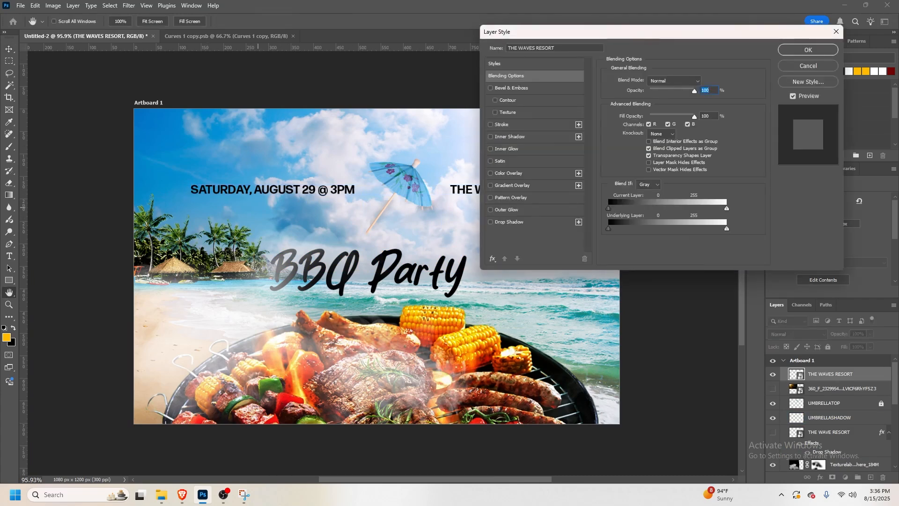
pyautogui.moveTo(270, 192); pyautogui.dragTo(268, 194)
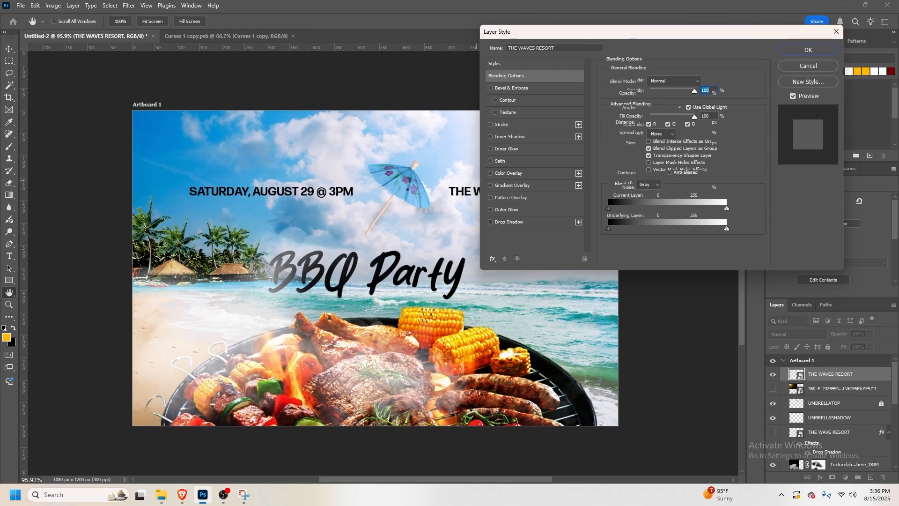
pyautogui.click(509, 221)
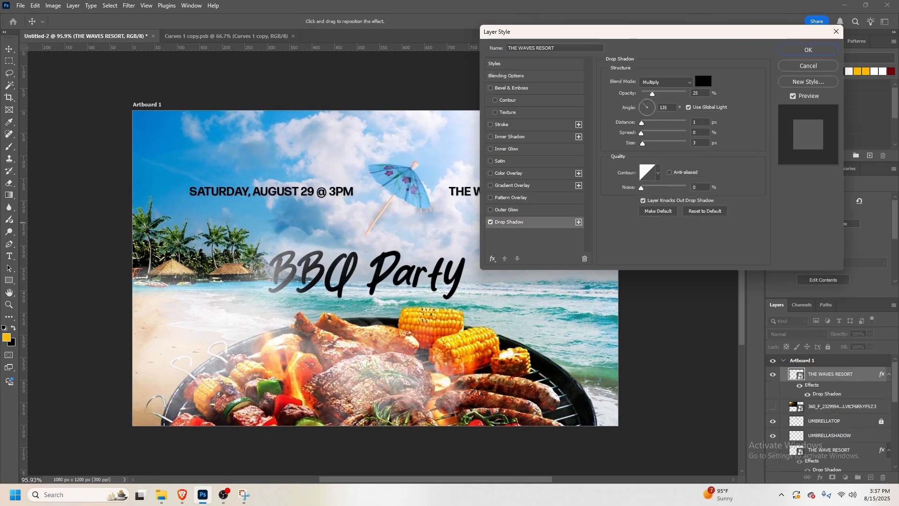
pyautogui.moveTo(652, 93)
pyautogui.mouseDown()
pyautogui.moveTo(686, 94)
pyautogui.moveTo(661, 93)
pyautogui.mouseUp()
pyautogui.press('Return')
# Restore the visibility of the BEACH title and show the Object copy layer with the palm leaves
pyautogui.scroll(-8, 828, 420)
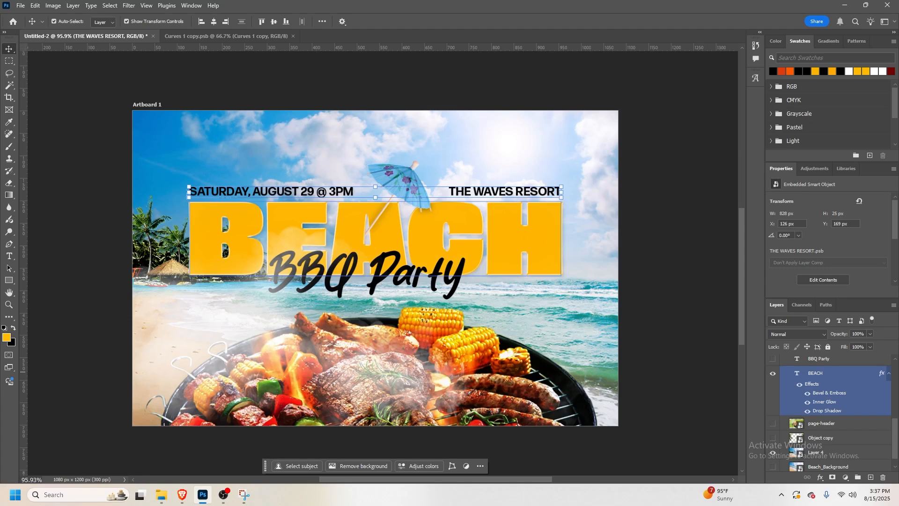
pyautogui.click(651, 197)
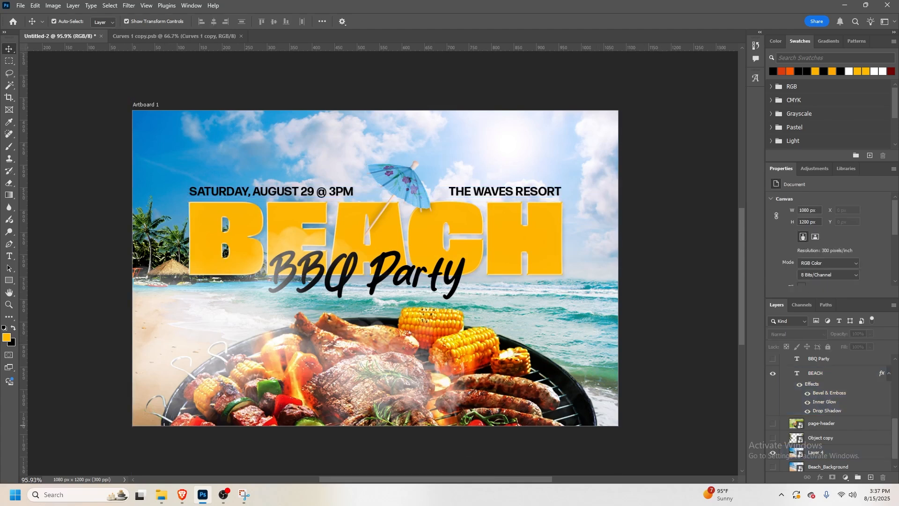
pyautogui.scroll(-1, 829, 412)
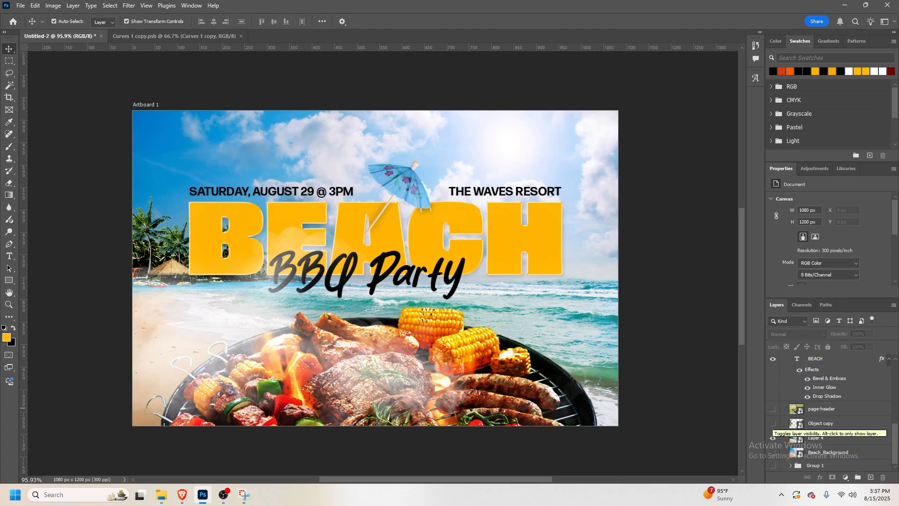
pyautogui.click(773, 423)
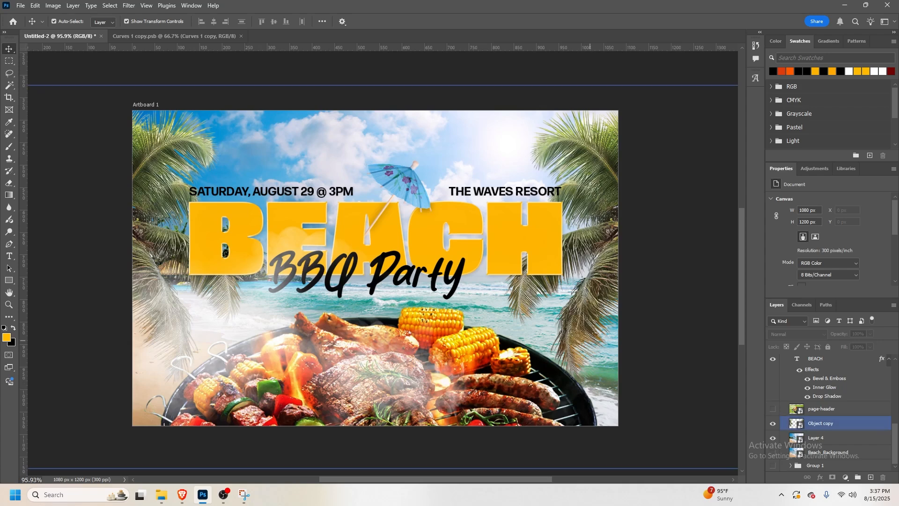
# Place the picture of three flying vultures from the Downloads folder into the flyer and hide its layer
pyautogui.scroll(3, 829, 421)
pyautogui.click(161, 495)
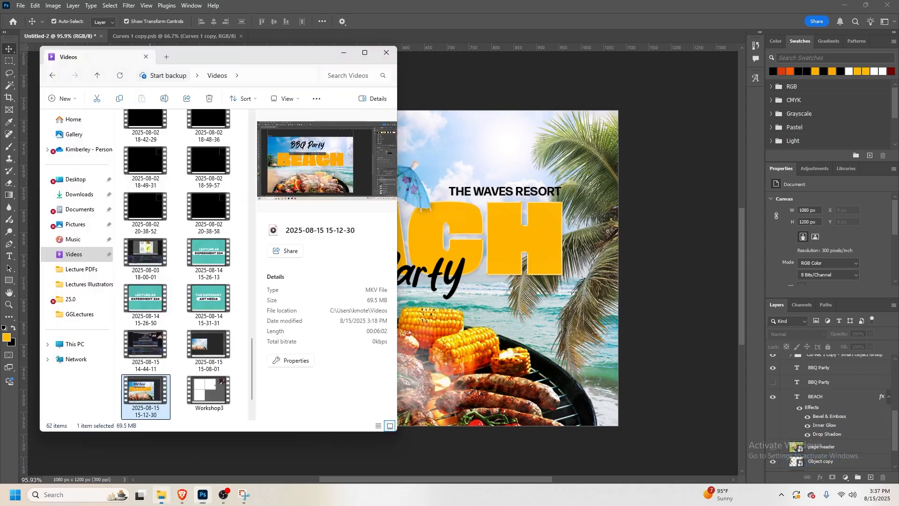
pyautogui.click(79, 194)
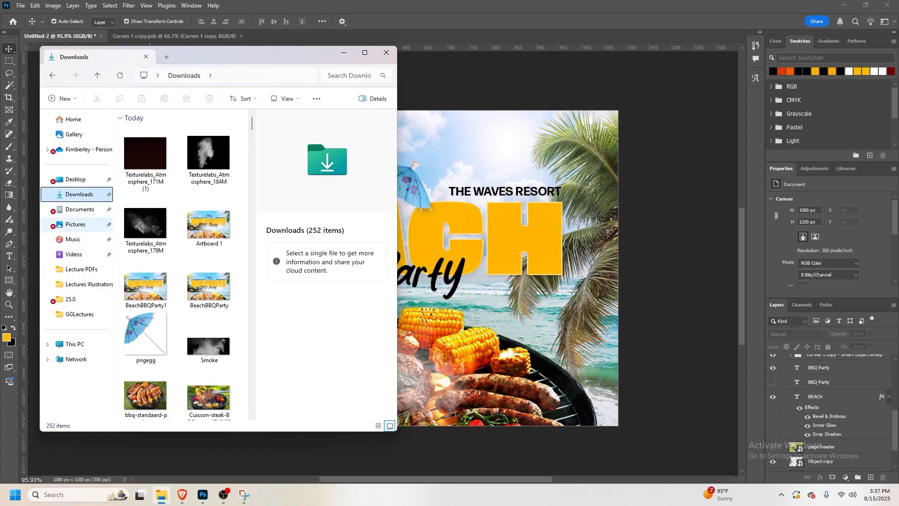
pyautogui.scroll(-20, 182, 262)
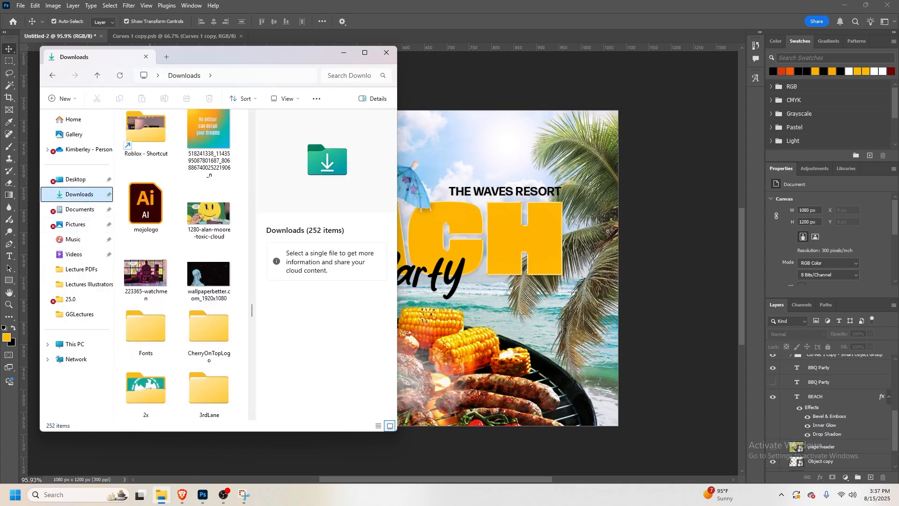
pyautogui.scroll(-10, 146, 248)
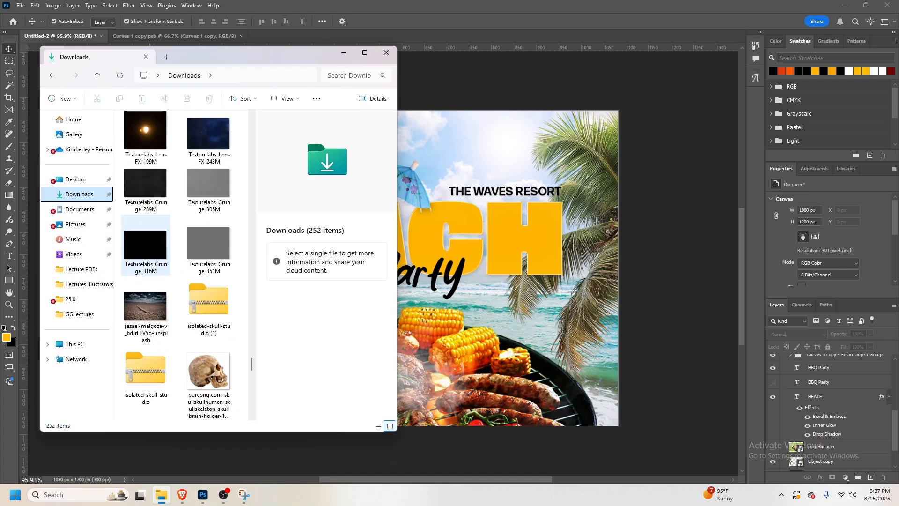
pyautogui.scroll(-15, 146, 248)
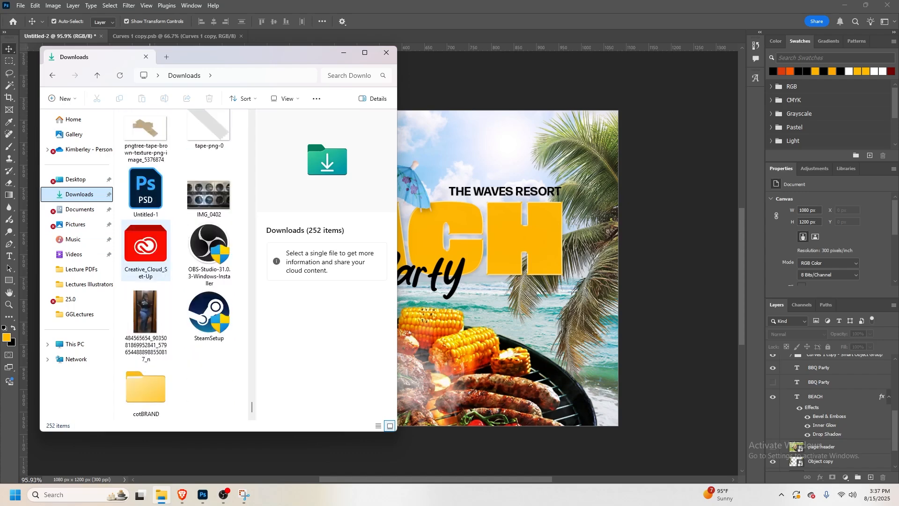
pyautogui.scroll(20, 146, 238)
pyautogui.scroll(-18, 146, 239)
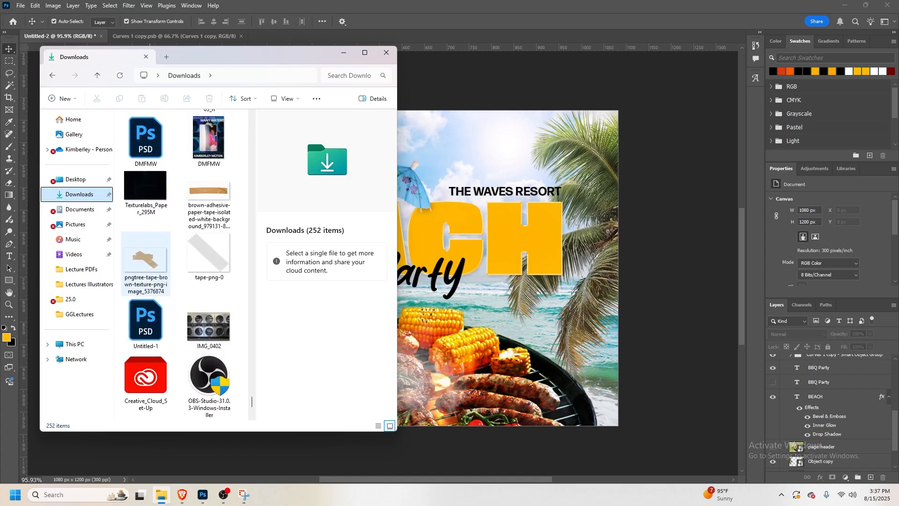
pyautogui.scroll(-3, 145, 257)
pyautogui.scroll(15, 145, 234)
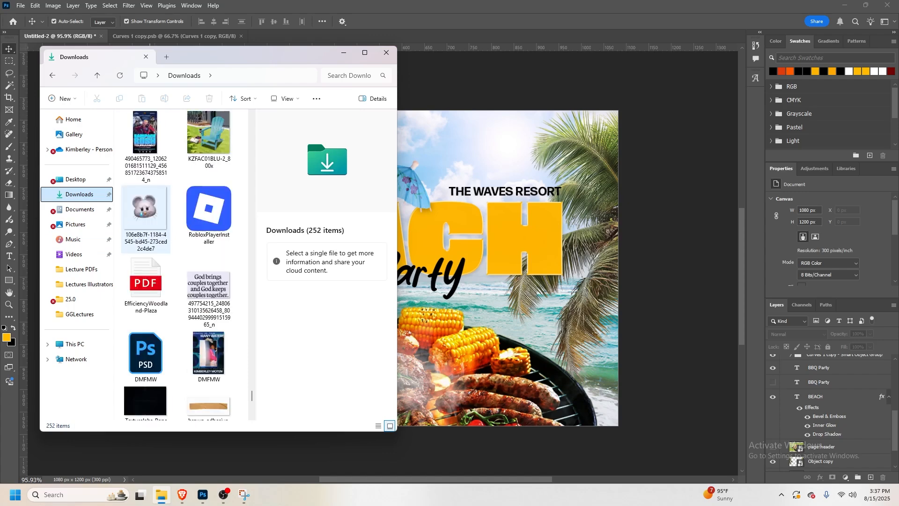
pyautogui.scroll(10, 146, 234)
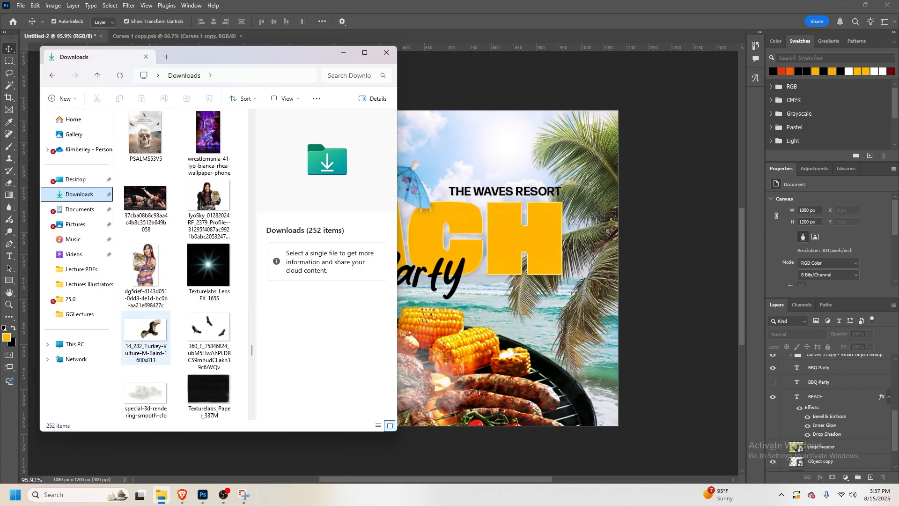
pyautogui.moveTo(209, 340); pyautogui.dragTo(557, 187)
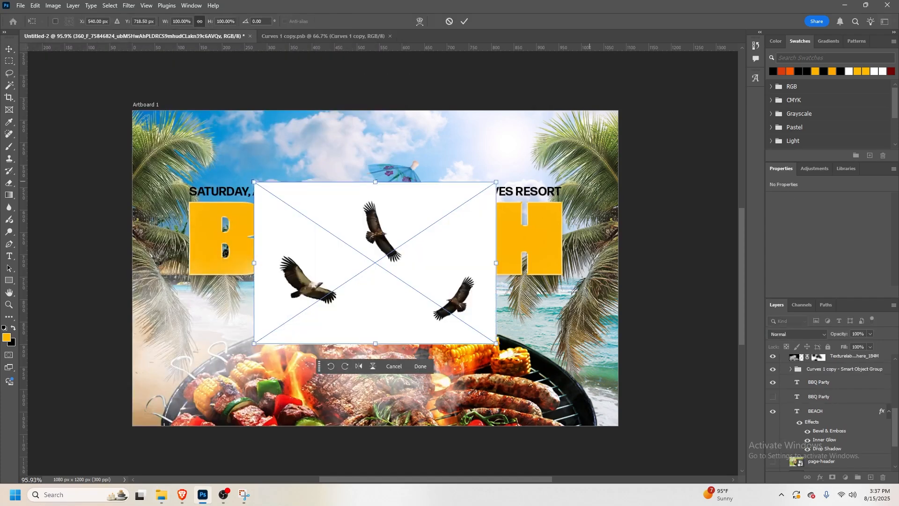
pyautogui.press('Return')
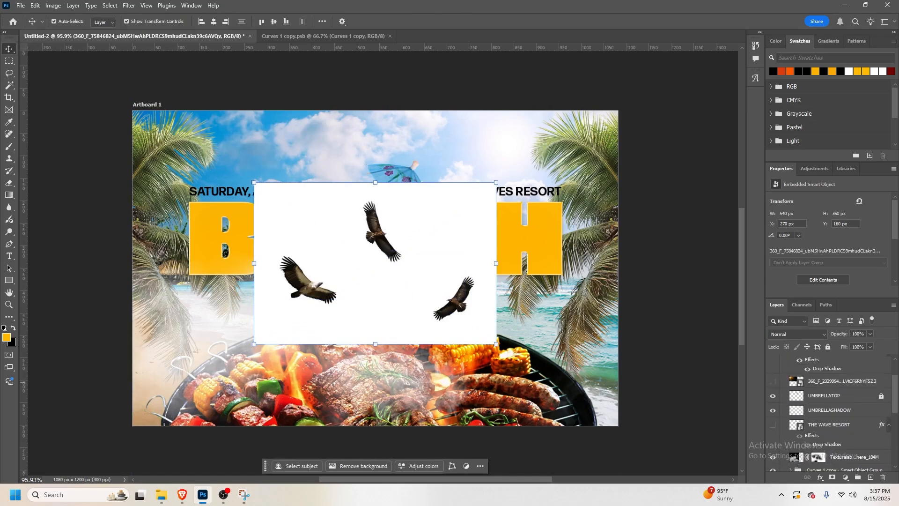
pyautogui.click(773, 374)
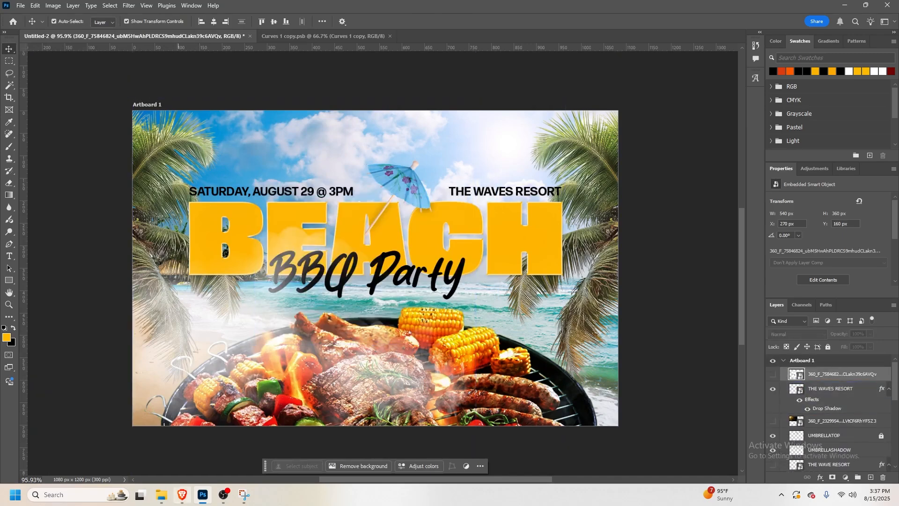
# Place the golden sun-ray image from Downloads on the artboard and align it with the upper-left corner
pyautogui.click(161, 495)
pyautogui.scroll(15, 178, 264)
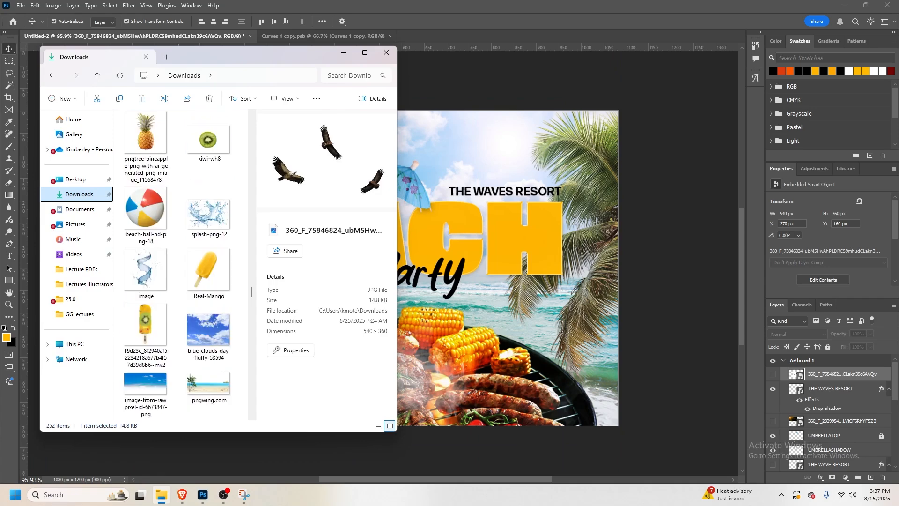
pyautogui.moveTo(145, 130); pyautogui.dragTo(519, 136)
pyautogui.moveTo(378, 226); pyautogui.dragTo(270, 149)
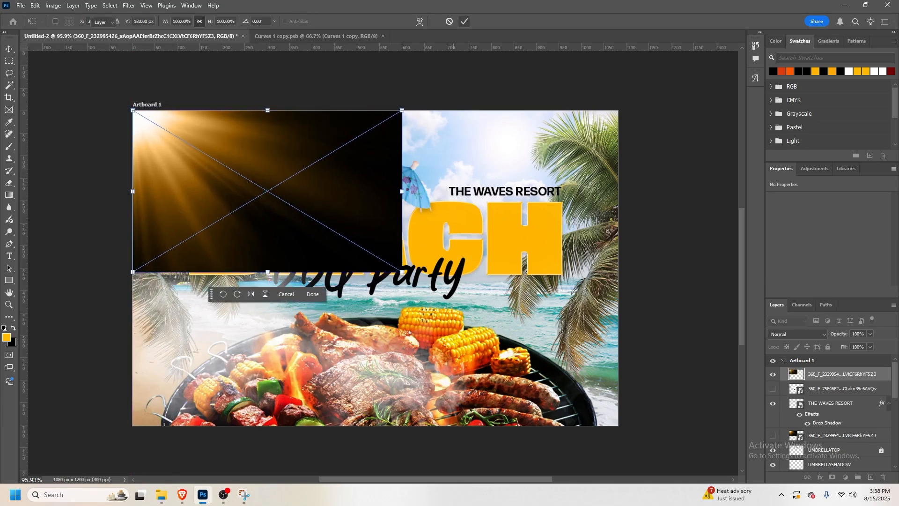
pyautogui.press('Return')
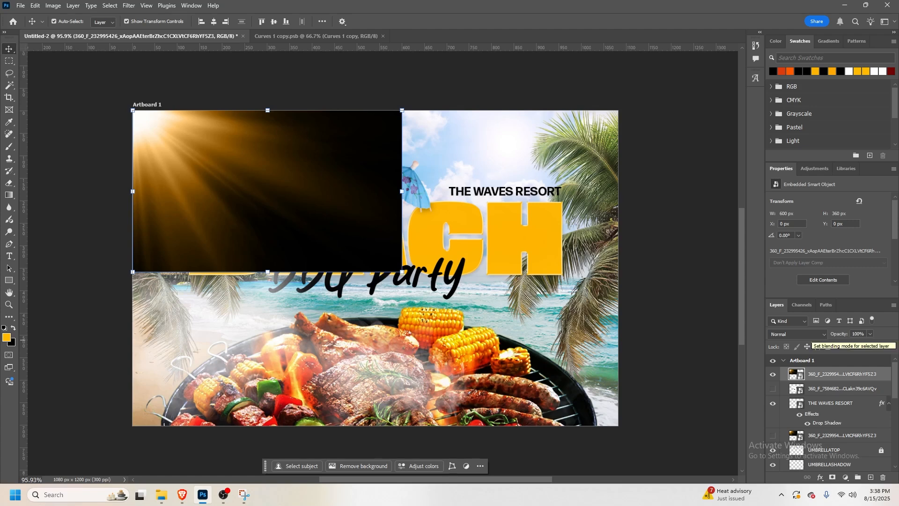
# Set the sun-ray layer's blend mode to Screen and deselect the layer
pyautogui.click(810, 336)
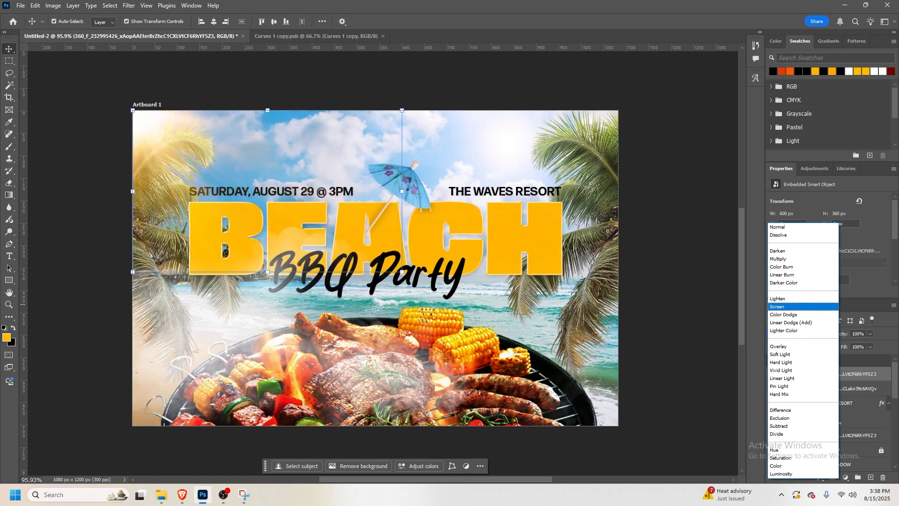
pyautogui.click(802, 306)
pyautogui.click(275, 441)
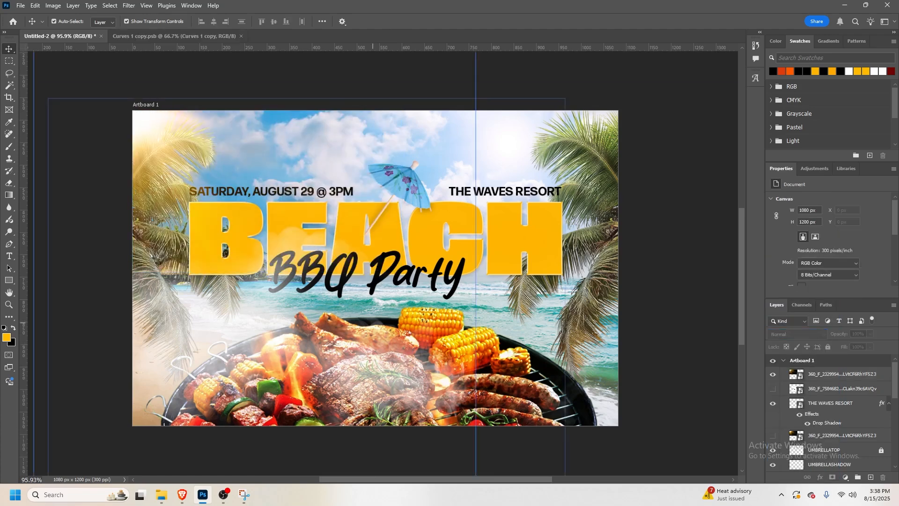
# Place Texturelabs_LensFX_165S from Downloads into the flyer, scaled down to about 47 px wide near the umbrella's tip
pyautogui.click(161, 494)
pyautogui.scroll(-4, 145, 300)
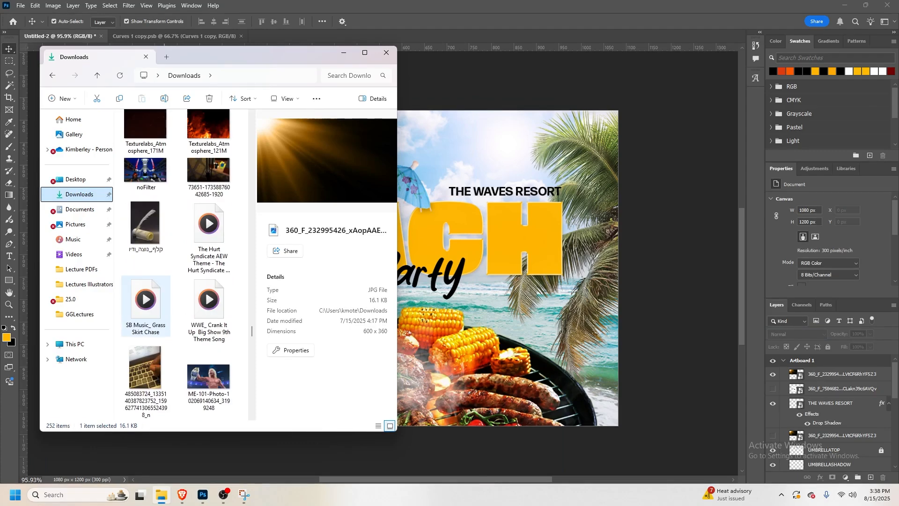
pyautogui.scroll(-5, 145, 314)
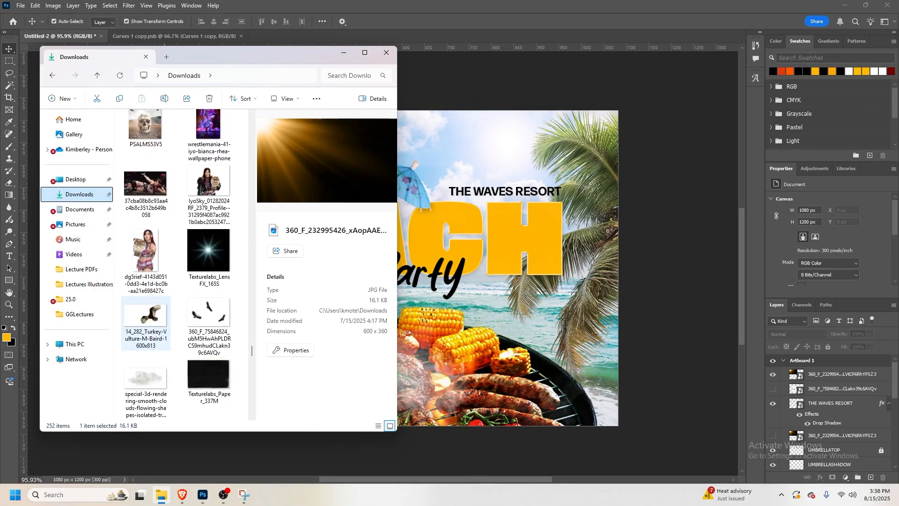
pyautogui.scroll(-3, 145, 299)
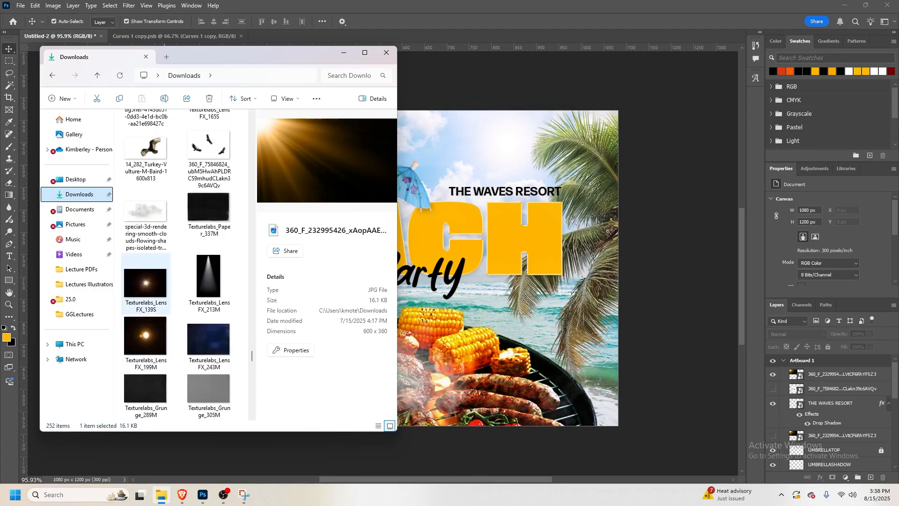
pyautogui.scroll(-3, 145, 299)
pyautogui.scroll(6, 145, 299)
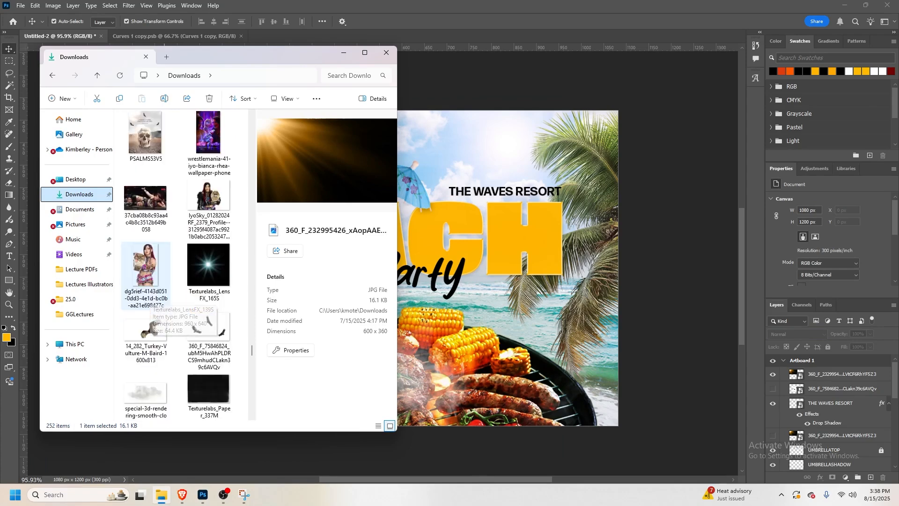
pyautogui.click(208, 265)
pyautogui.moveTo(209, 265); pyautogui.dragTo(543, 140)
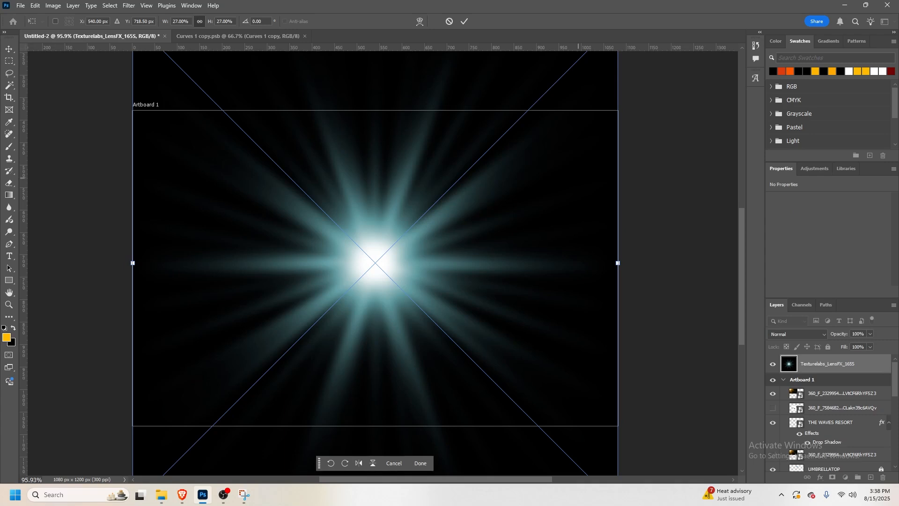
pyautogui.moveTo(618, 263); pyautogui.dragTo(421, 160)
pyautogui.click(464, 21)
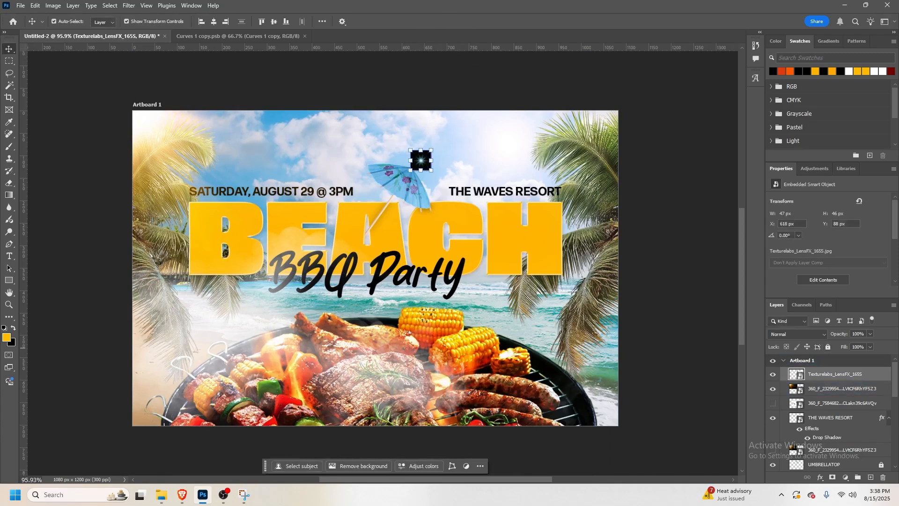
# Set the lens flare's blend mode to Screen and move the flare onto the wooden tip of the umbrella
pyautogui.click(798, 334)
pyautogui.click(795, 302)
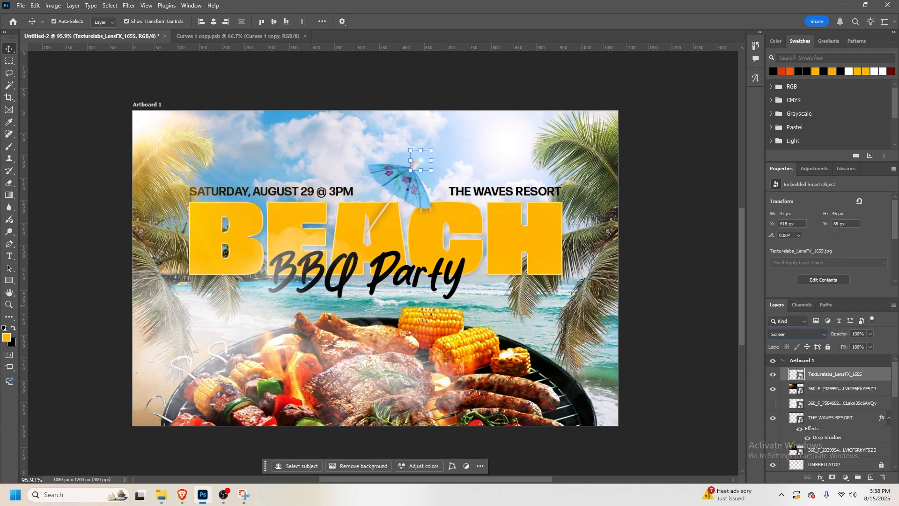
pyautogui.click(8, 304)
pyautogui.moveTo(401, 155); pyautogui.dragTo(465, 155)
pyautogui.press('v')
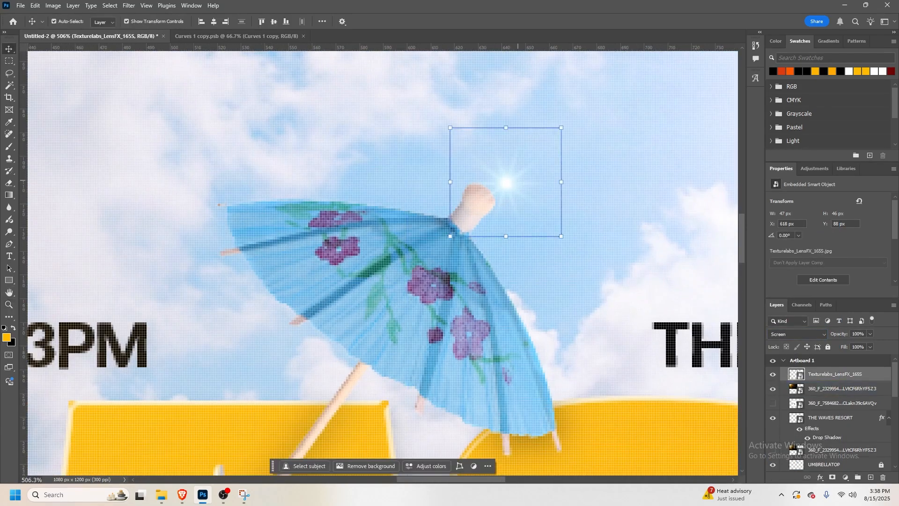
pyautogui.moveTo(509, 183); pyautogui.dragTo(490, 195)
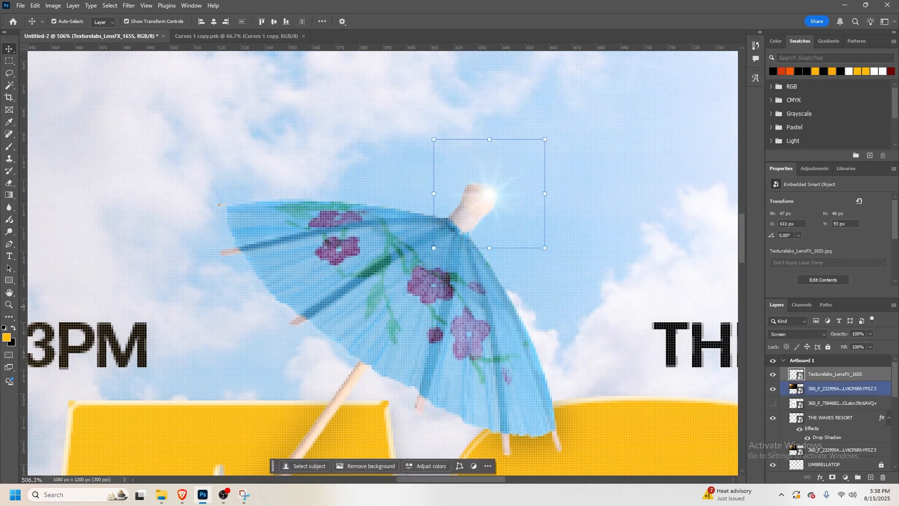
# Add three copies of the lens flare to the BEACH title, including the lower-right corner of the H and lower-left corner of the B
pyautogui.click(9, 304)
pyautogui.moveTo(296, 265); pyautogui.dragTo(219, 266)
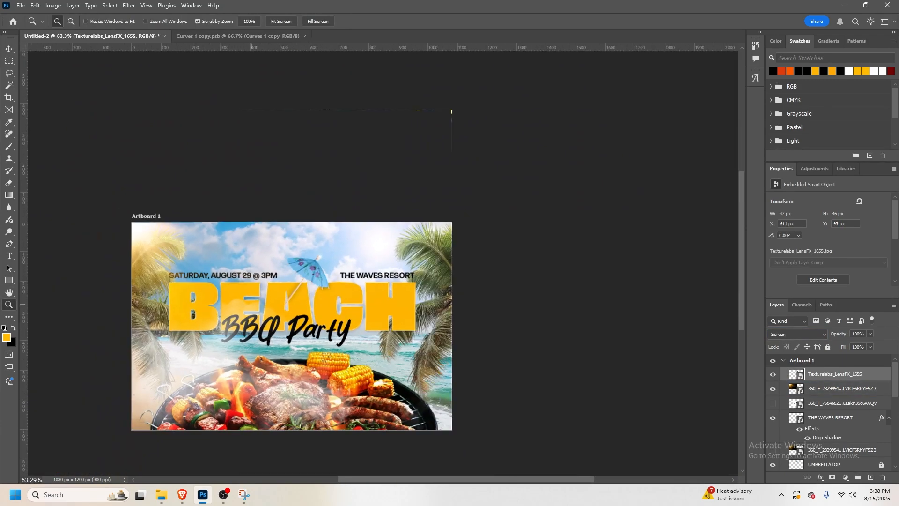
pyautogui.moveTo(250, 301); pyautogui.dragTo(283, 299)
pyautogui.press('v')
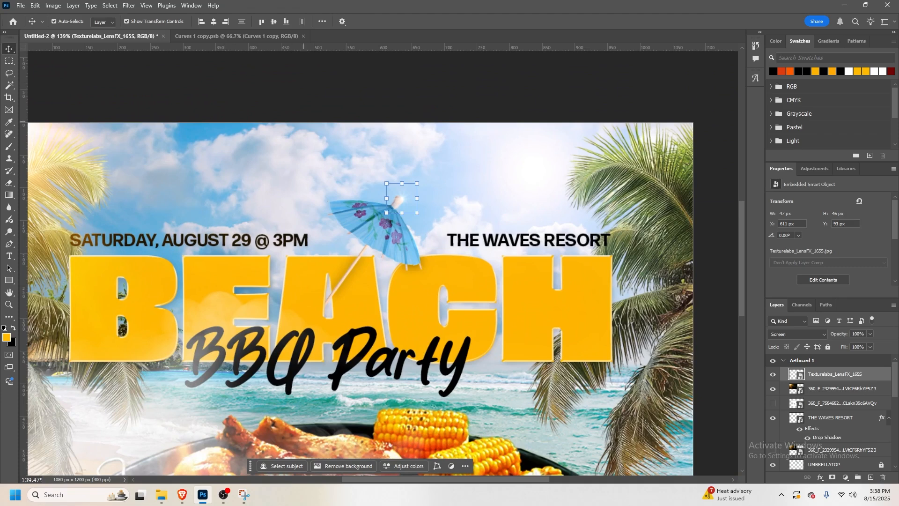
pyautogui.moveTo(402, 198); pyautogui.dragTo(70, 362)
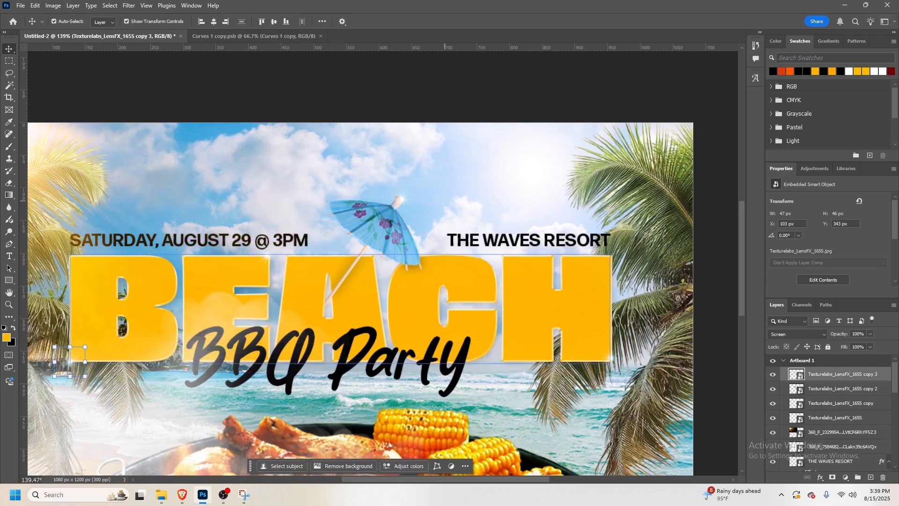
# Try another lens flare copy on the letter C of the BEACH title, and undo it
pyautogui.moveTo(70, 361); pyautogui.dragTo(448, 302)
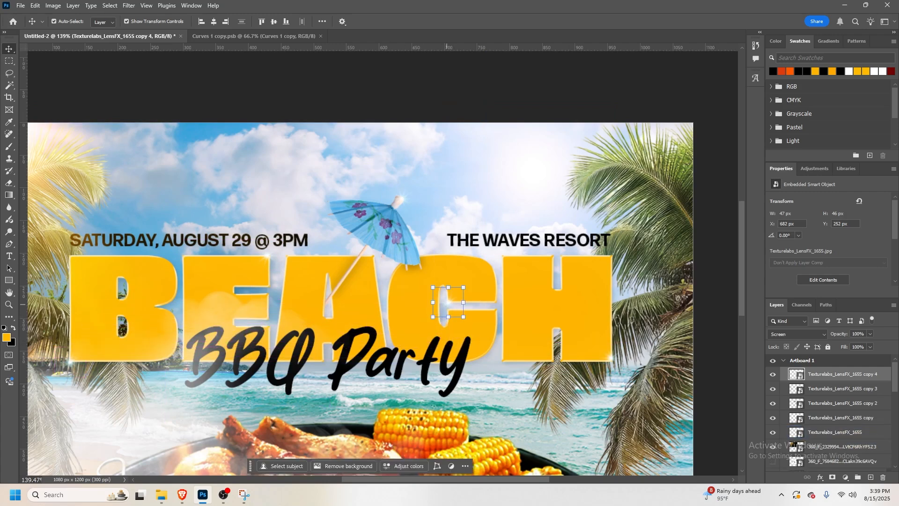
pyautogui.click(486, 94)
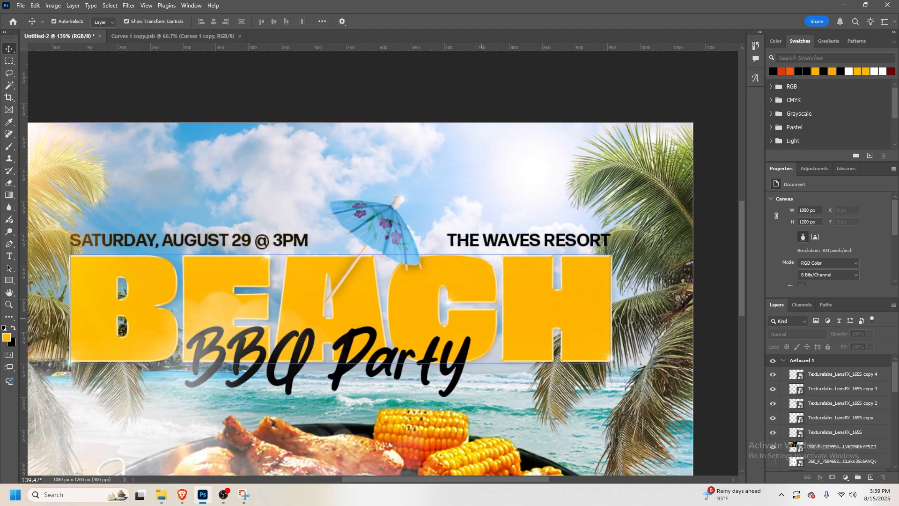
pyautogui.hotkey('ctrl', 'z')
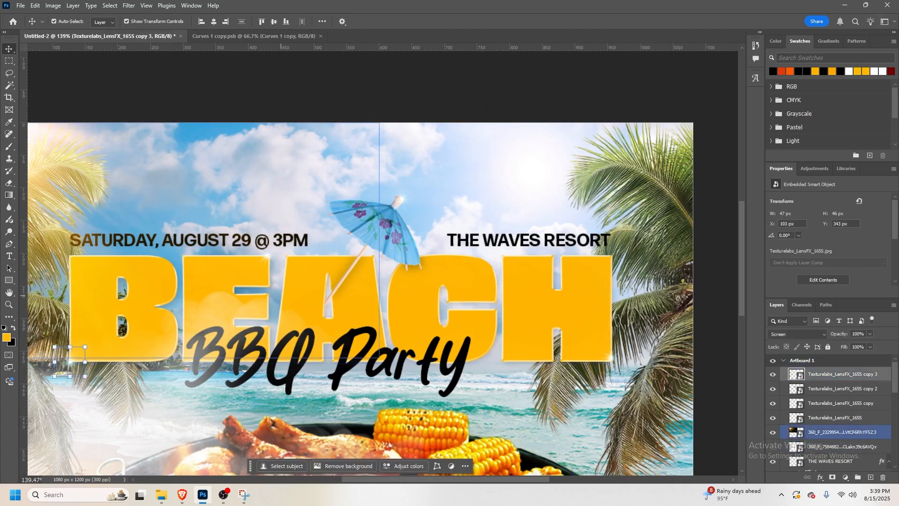
# Delete the second flare copy and move the flare from the B's lower-left corner to the upper-right corner of the E
pyautogui.click(269, 252)
pyautogui.press('Delete')
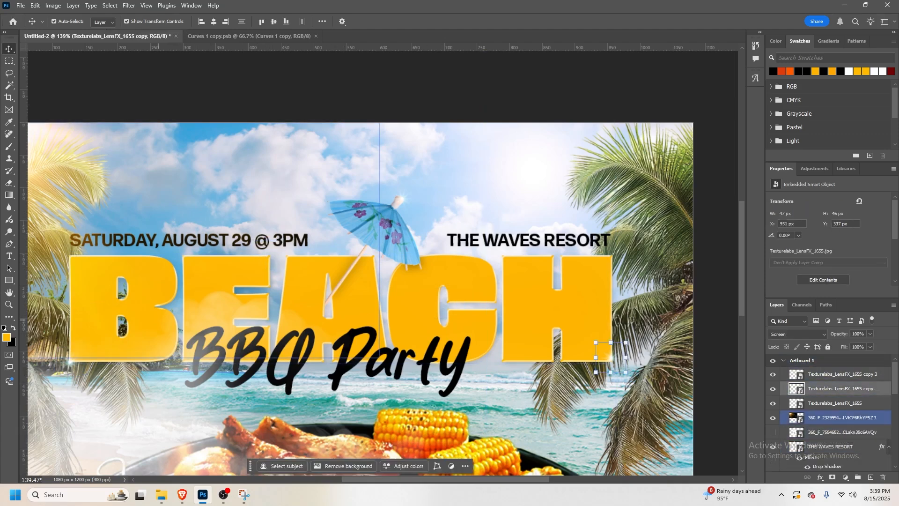
pyautogui.moveTo(78, 360); pyautogui.dragTo(268, 259)
pyautogui.press('z')
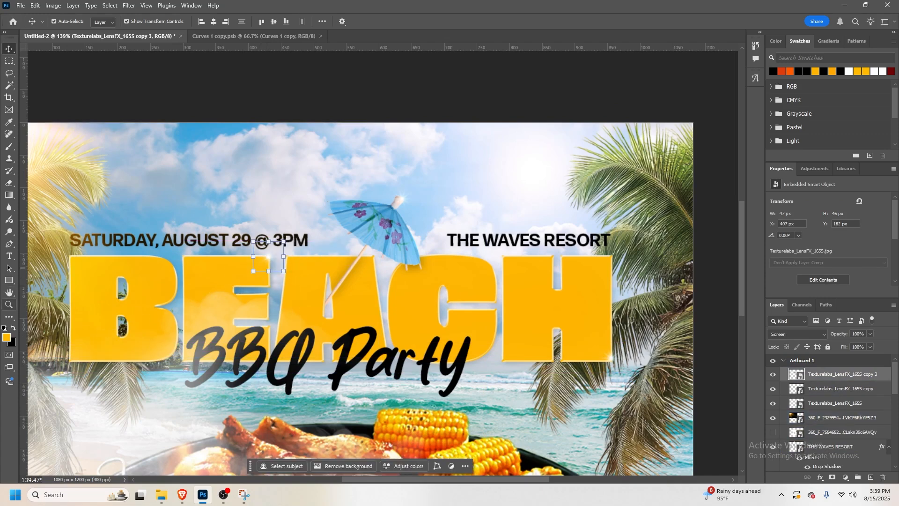
pyautogui.moveTo(345, 293)
pyautogui.mouseDown()
pyautogui.moveTo(320, 293)
pyautogui.moveTo(334, 293)
pyautogui.mouseUp()
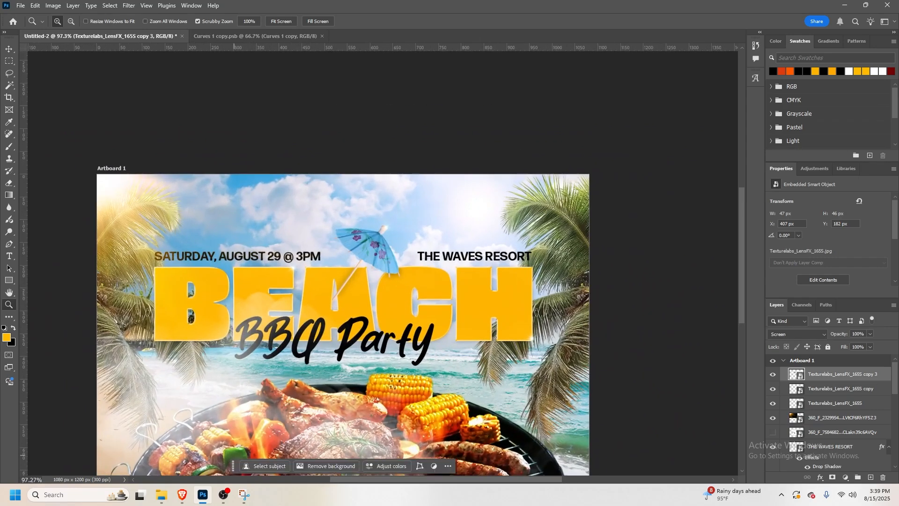
pyautogui.scroll(-1, 202, 412)
pyautogui.scroll(-3, 202, 461)
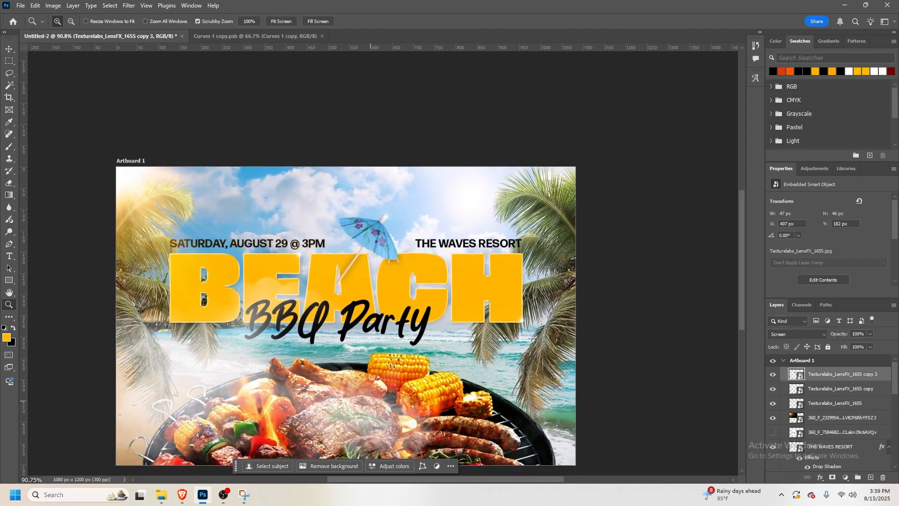
# Place the downloaded 14_282_Turkey-Vulture-M-Baird-1600x813 image on the flyer artboard at its fitted size
pyautogui.click(161, 494)
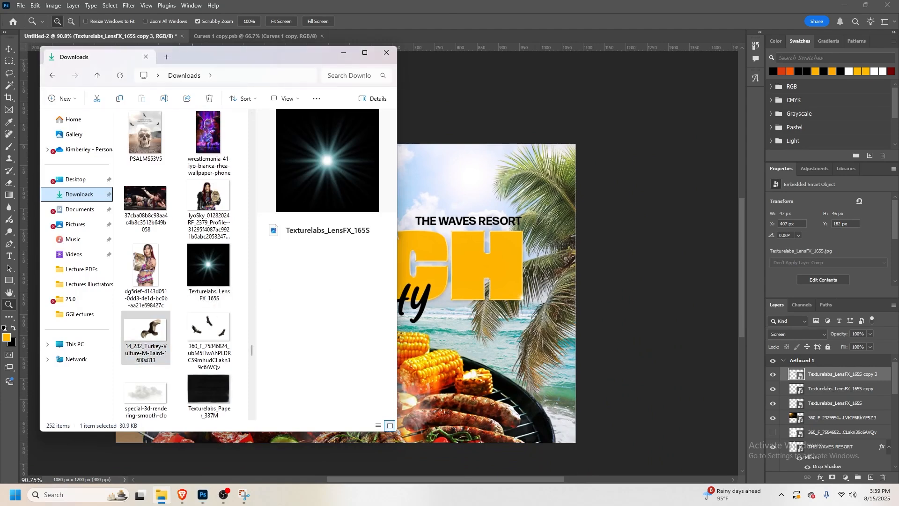
pyautogui.moveTo(145, 330); pyautogui.dragTo(536, 241)
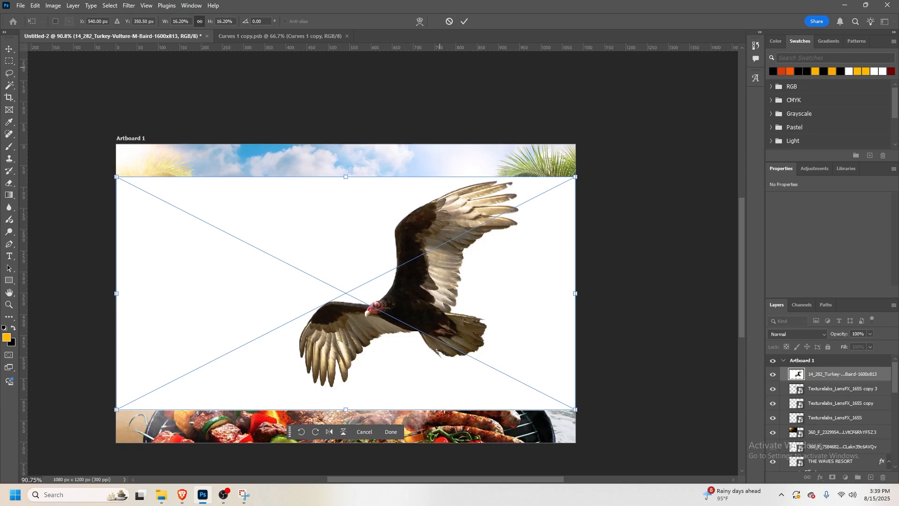
pyautogui.press('Return')
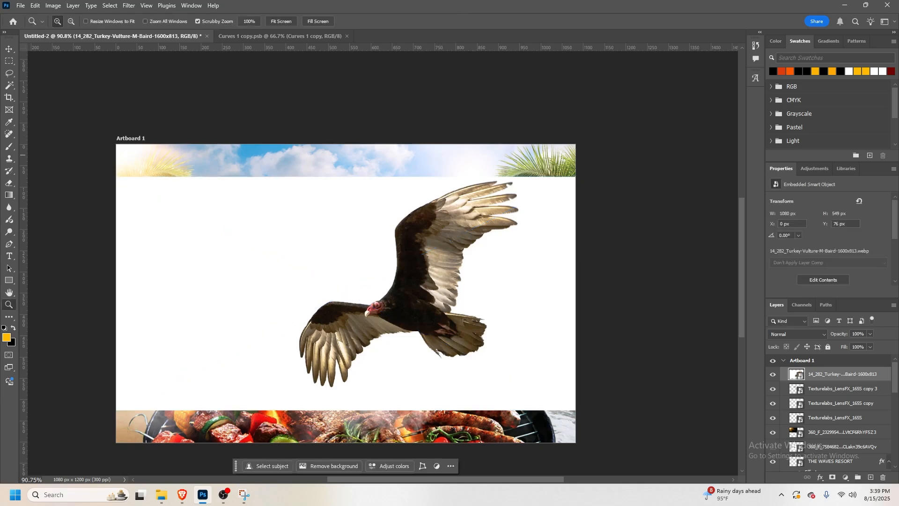
# Cut the vulture out of its white background onto a new layer and delete the placed original image
pyautogui.click(9, 85)
pyautogui.click(287, 242)
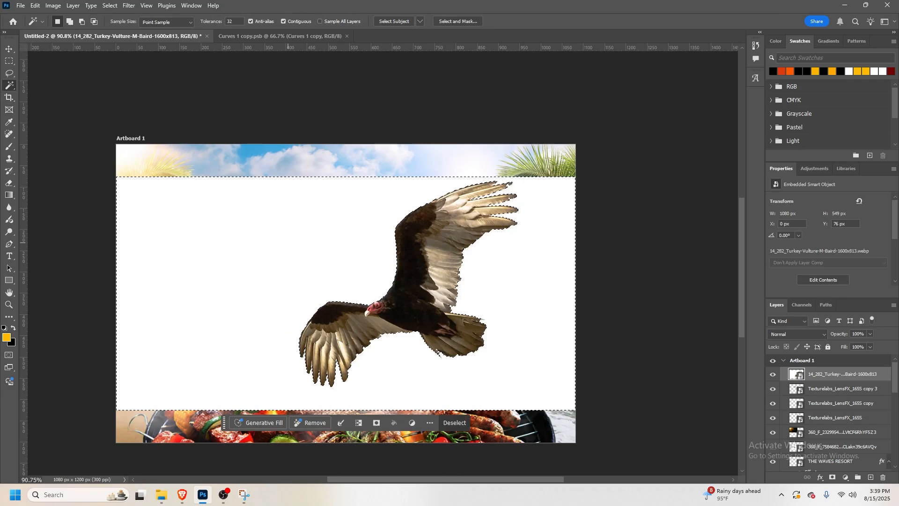
pyautogui.hotkey('ctrl', 'j')
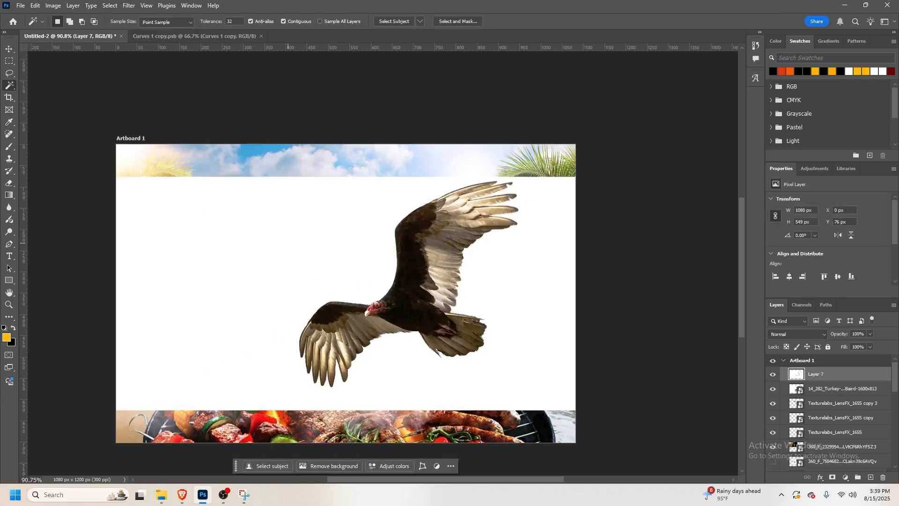
pyautogui.hotkey('ctrl', 'z')
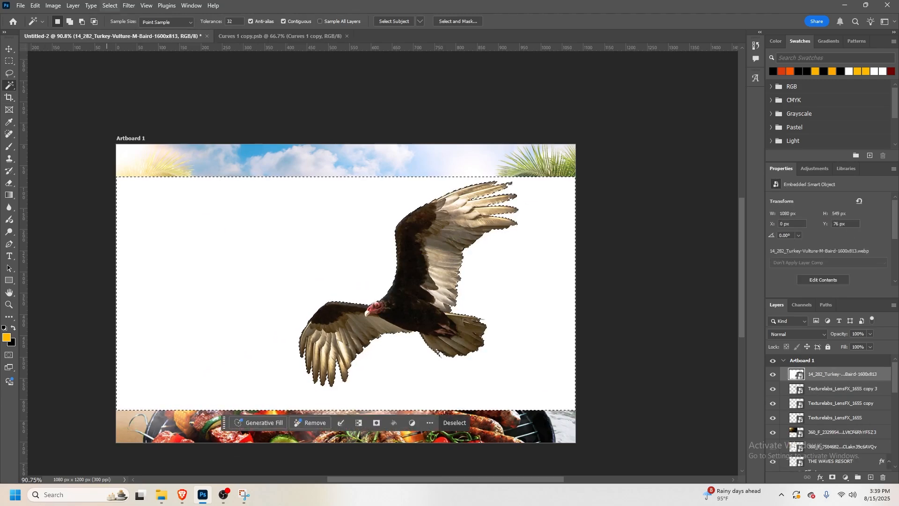
pyautogui.hotkey('alt', 's')
pyautogui.press('i')
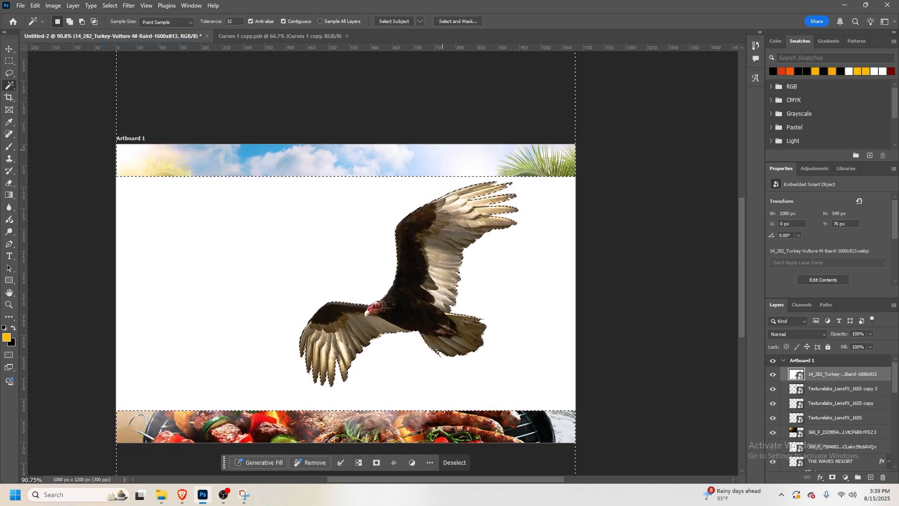
pyautogui.hotkey('ctrl', 'j')
pyautogui.hotkey('alt', '[')
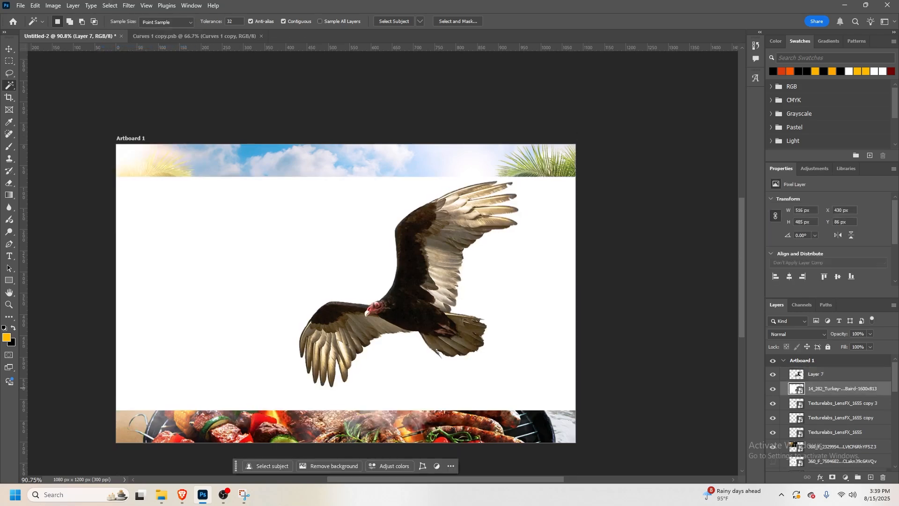
pyautogui.press('Delete')
# Shrink the cut-out vulture to about 85 × 80 px and place it in the sky at the artboard's upper edge, above the date text
pyautogui.press('v')
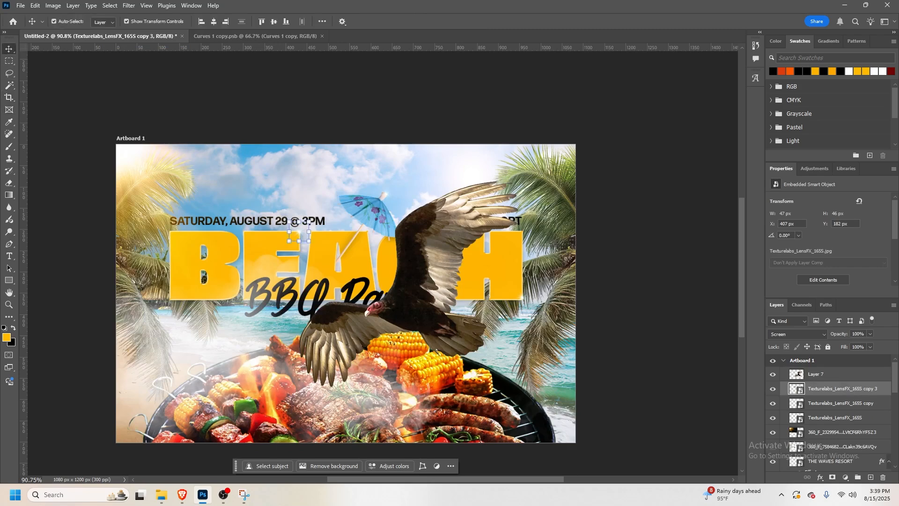
pyautogui.hotkey('alt', ']')
pyautogui.moveTo(517, 387); pyautogui.dragTo(257, 149)
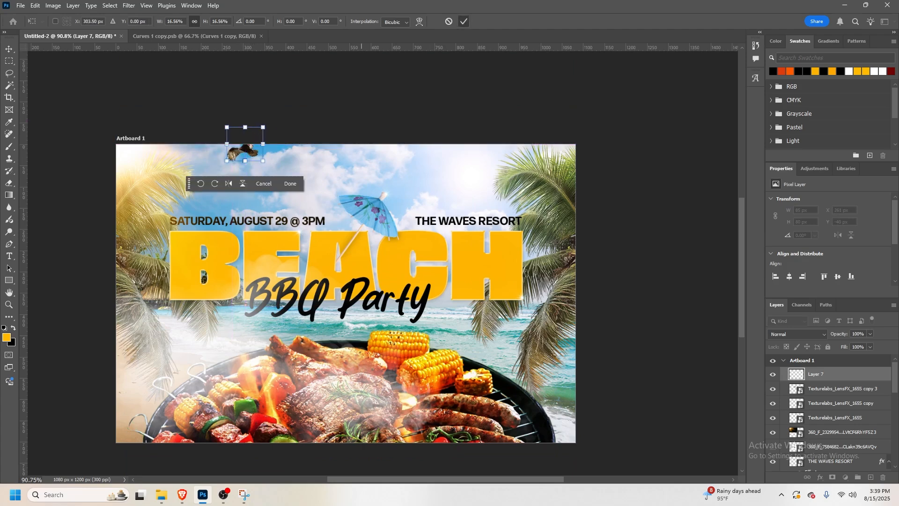
pyautogui.press('Return')
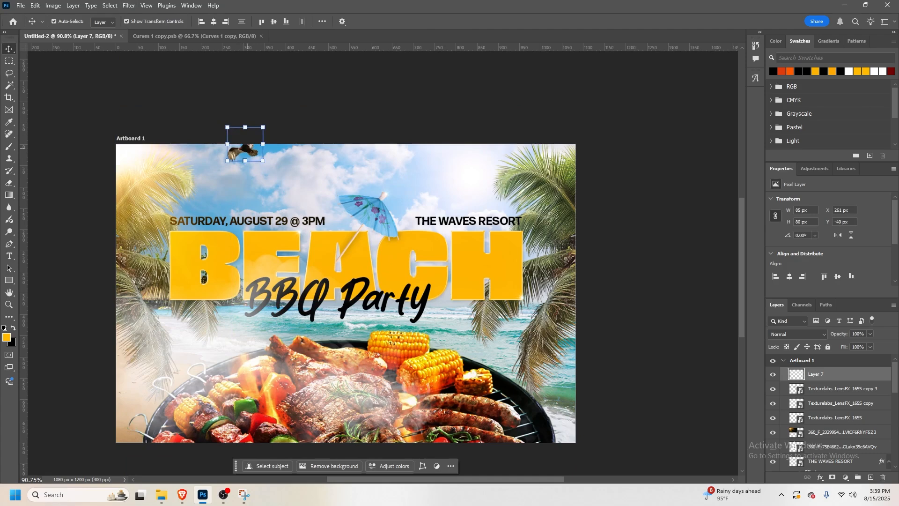
pyautogui.moveTo(245, 151); pyautogui.dragTo(512, 181)
pyautogui.hotkey('ctrl', 'z')
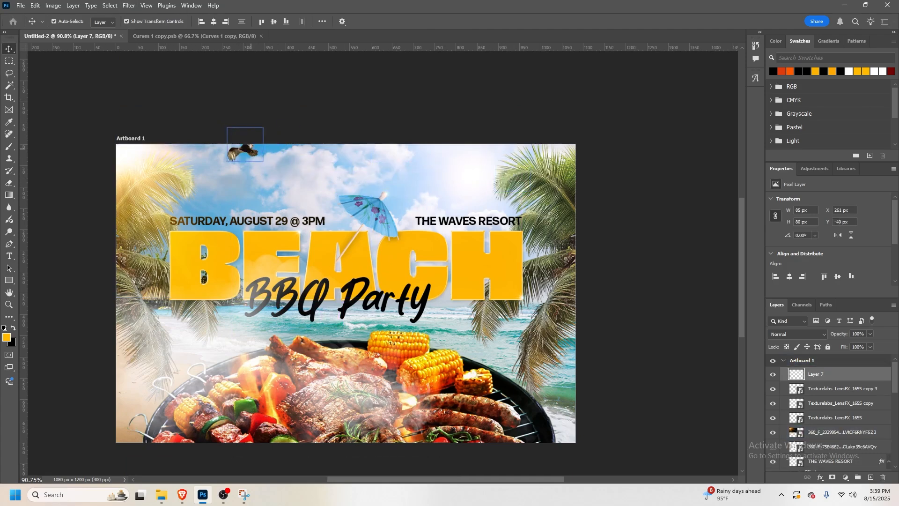
# Apply a Motion Blur at an angle of 0° to the small vulture
pyautogui.click(129, 5)
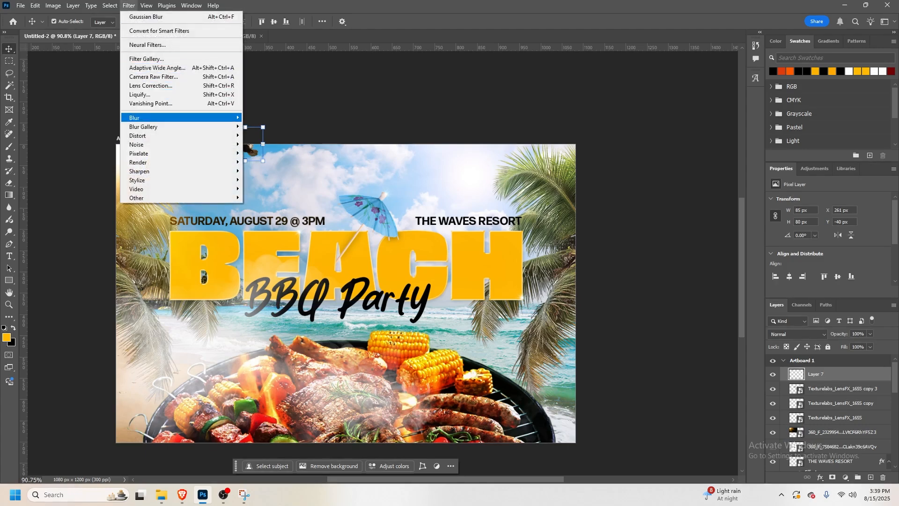
pyautogui.moveTo(178, 117)
pyautogui.click(266, 170)
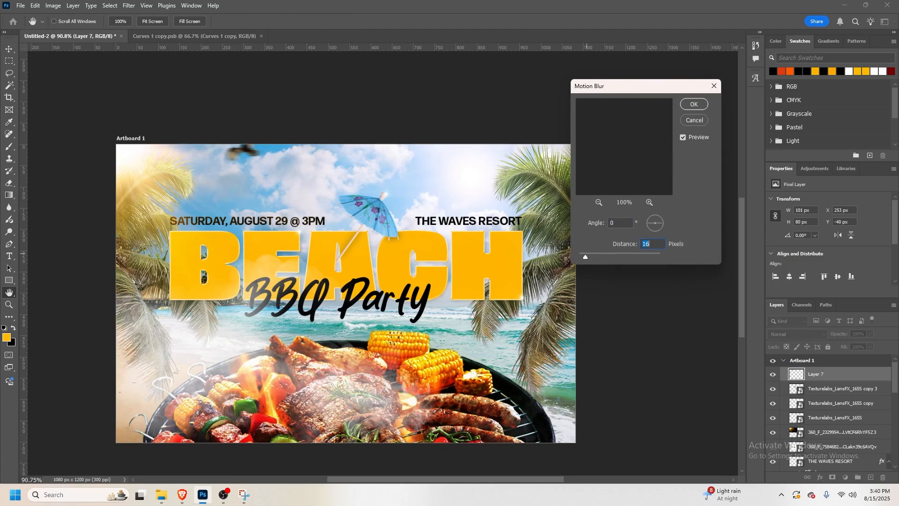
pyautogui.press('Return')
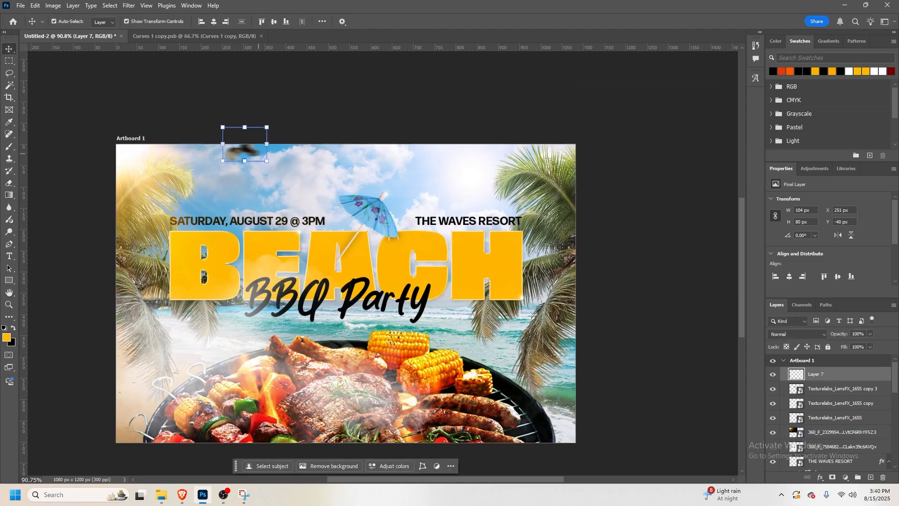
# Copy the blurred vulture to the upper-right palm and move the copy's layer down the stack to directly below Object copy
pyautogui.moveTo(244, 150); pyautogui.dragTo(527, 160)
pyautogui.moveTo(821, 374); pyautogui.dragTo(819, 440)
pyautogui.scroll(-3, 821, 421)
pyautogui.moveTo(821, 394); pyautogui.dragTo(821, 448)
pyautogui.scroll(-2, 821, 442)
pyautogui.scroll(-1, 821, 402)
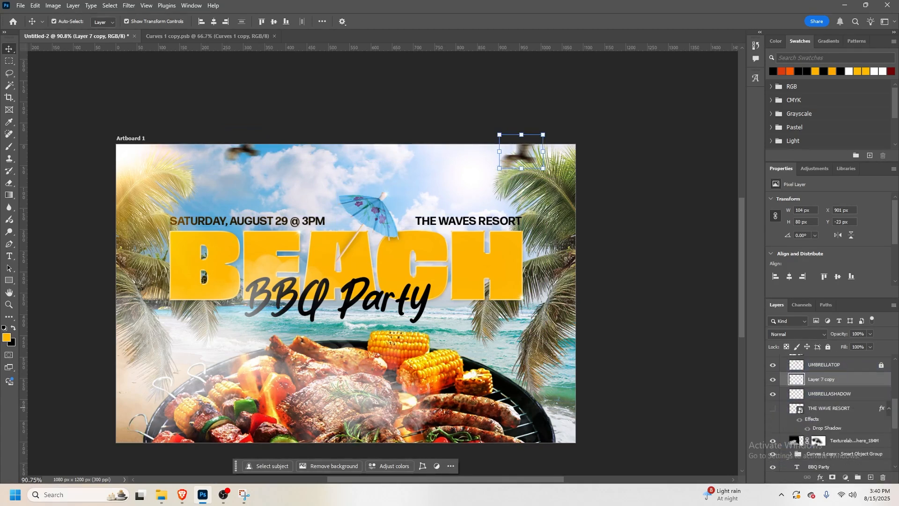
pyautogui.moveTo(821, 379); pyautogui.dragTo(842, 435)
pyautogui.scroll(-2, 833, 412)
pyautogui.scroll(3, 833, 395)
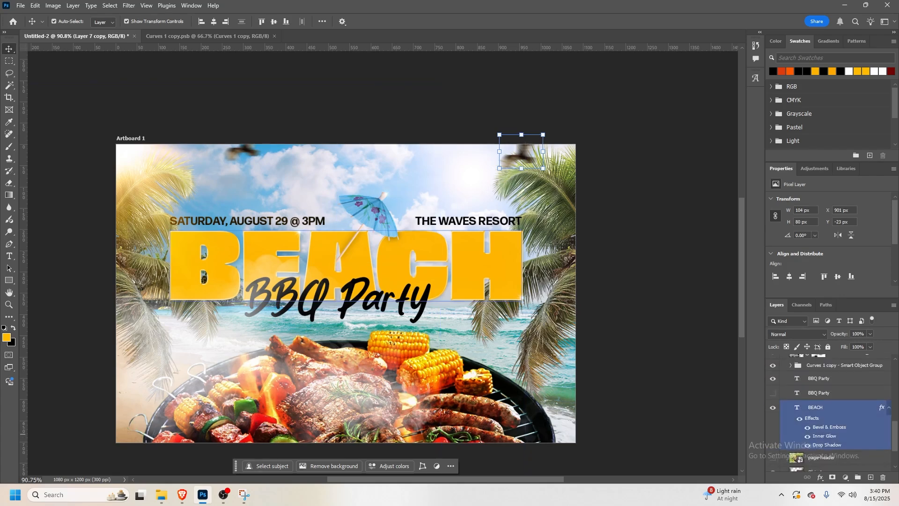
pyautogui.moveTo(833, 361); pyautogui.dragTo(815, 449)
pyautogui.click(616, 243)
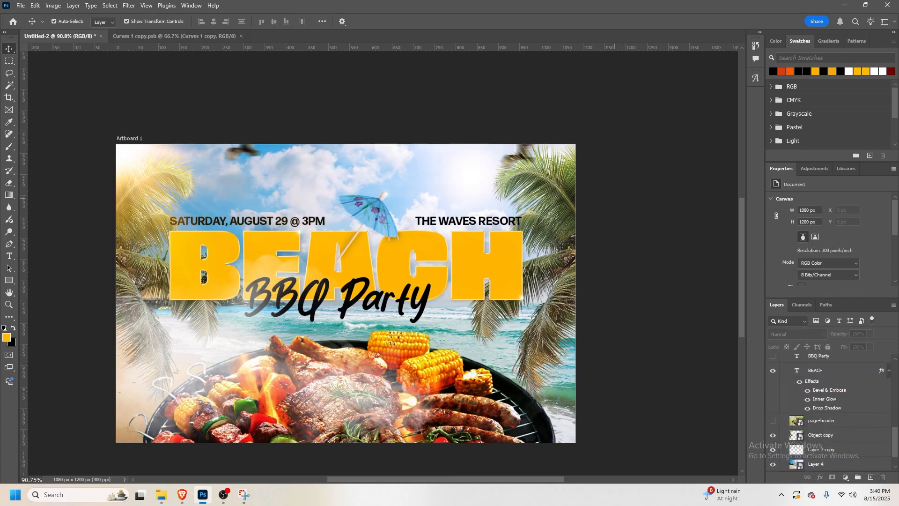
# Move the first vulture to the middle of the artboard's upper edge, and delete it while keeping the lens flare copies
pyautogui.click(247, 144)
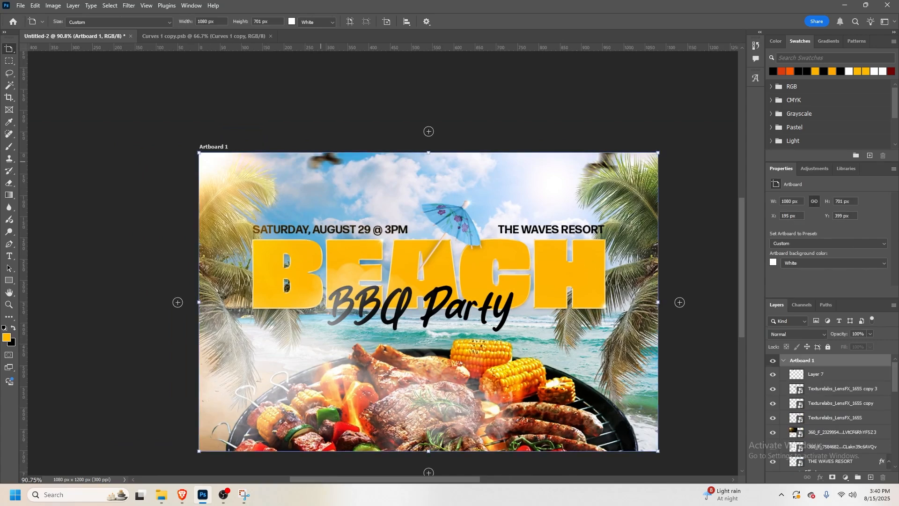
pyautogui.click(320, 161)
pyautogui.moveTo(320, 161); pyautogui.dragTo(424, 161)
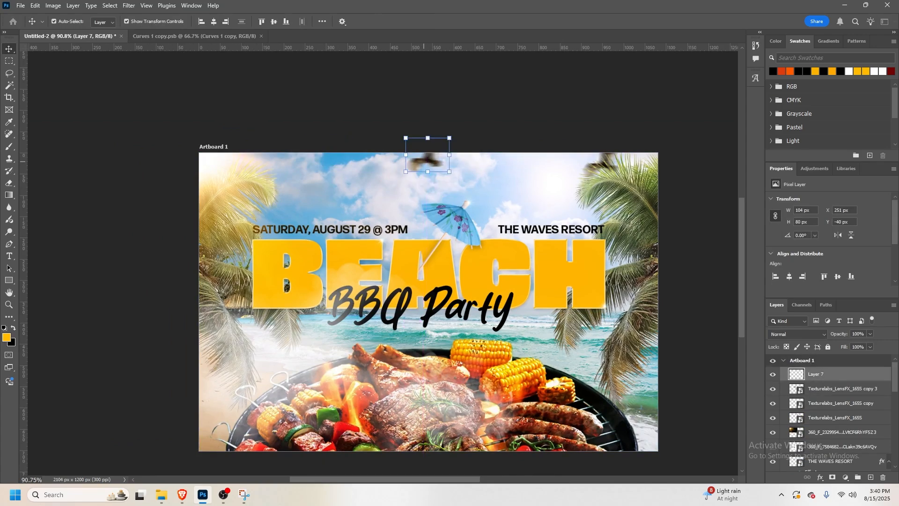
pyautogui.click(489, 98)
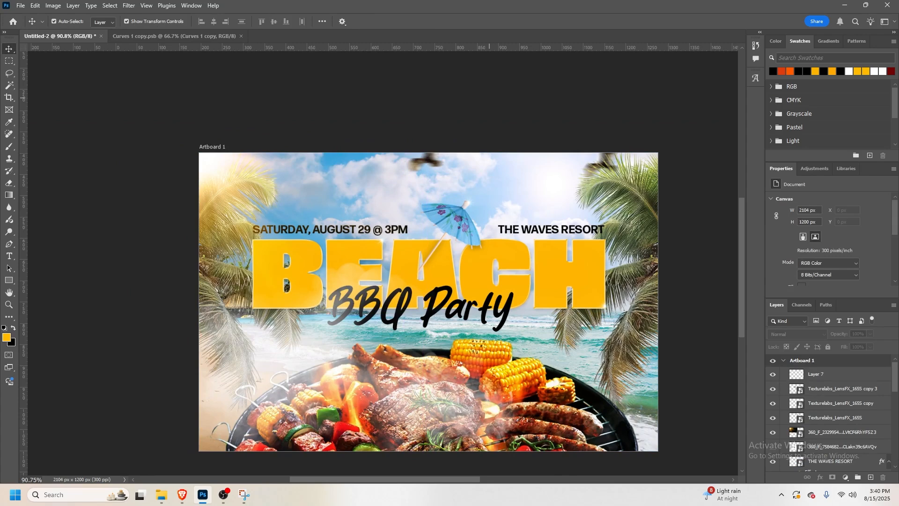
pyautogui.click(427, 161)
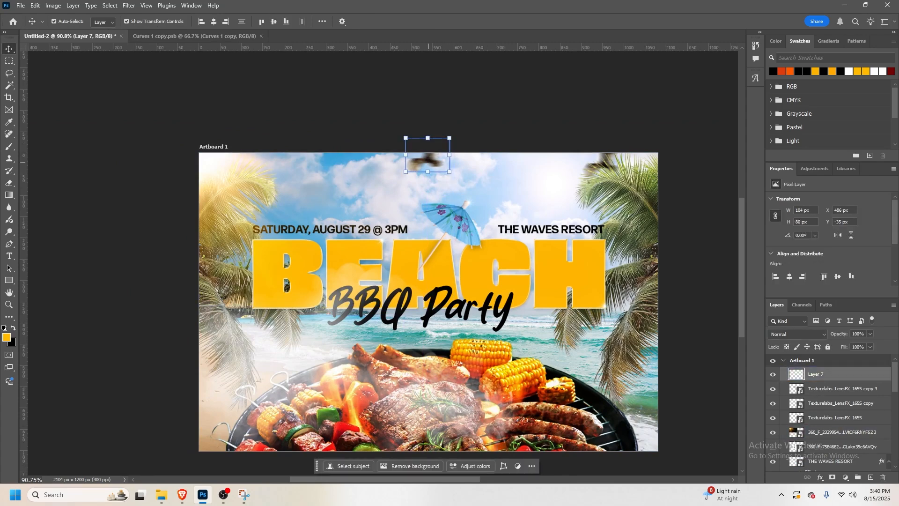
pyautogui.press('Delete')
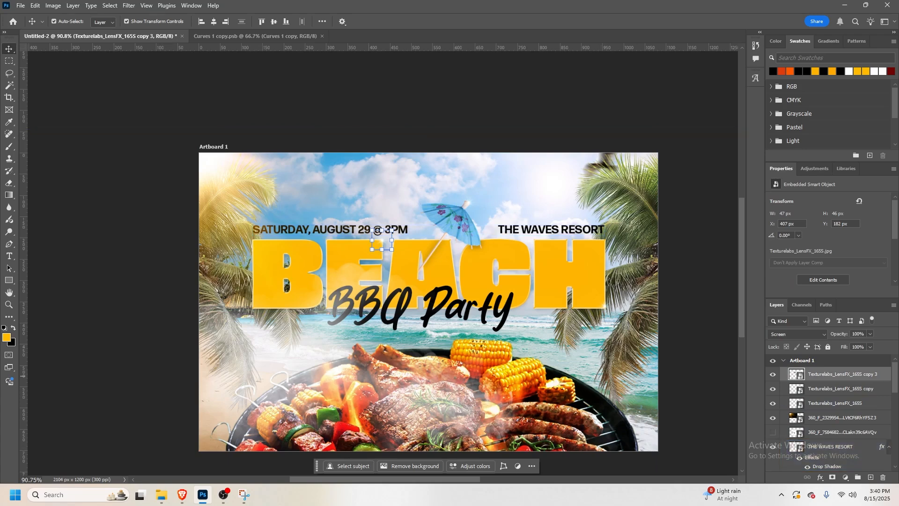
pyautogui.press('Delete')
pyautogui.hotkey('ctrl', 'z')
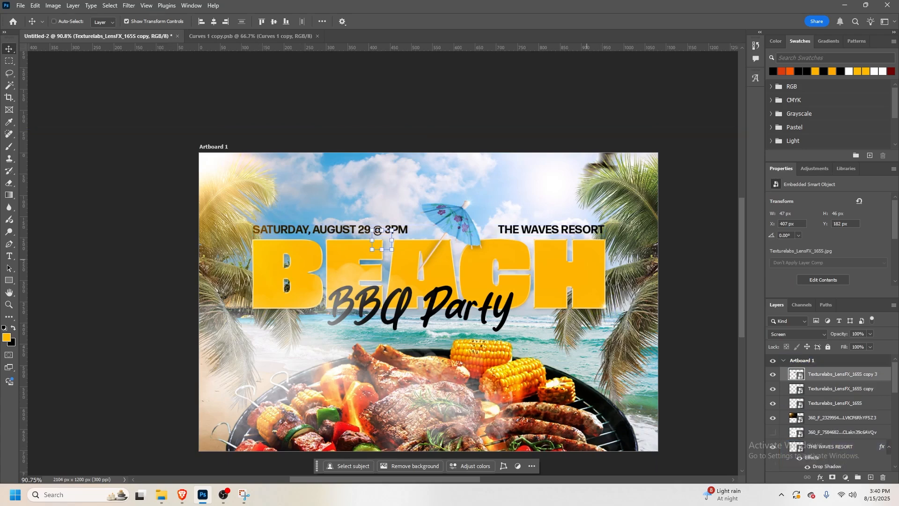
# Delete the remaining vulture copy behind the upper-right palm leaves
pyautogui.click(606, 156)
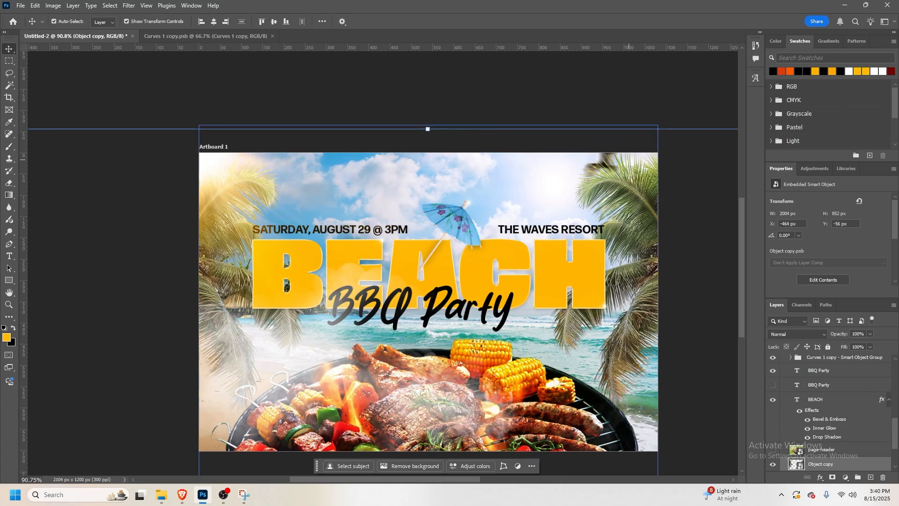
pyautogui.click(611, 155)
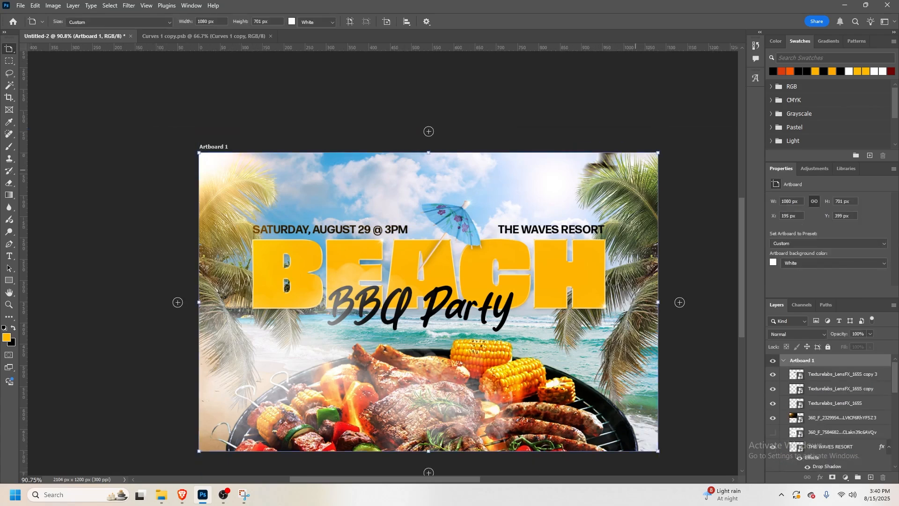
pyautogui.scroll(-10, 828, 412)
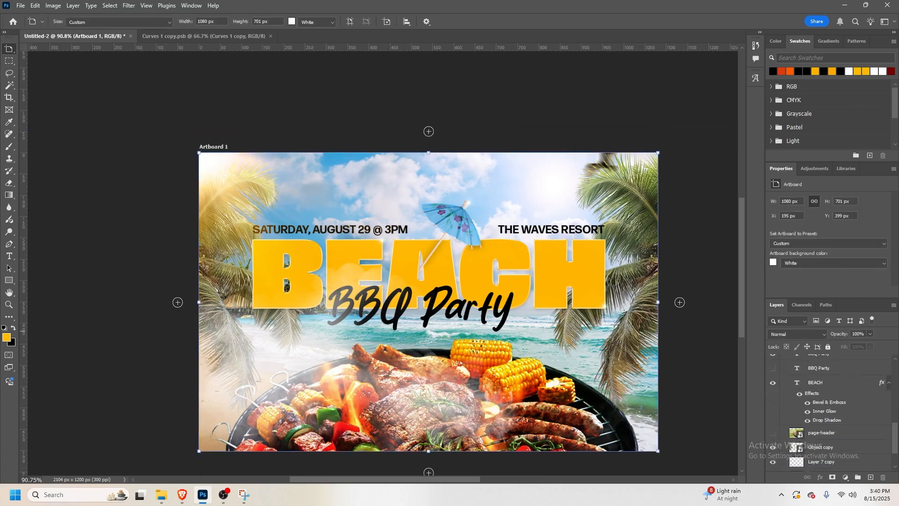
pyautogui.scroll(-2, 828, 412)
pyautogui.click(821, 436)
pyautogui.press('Delete')
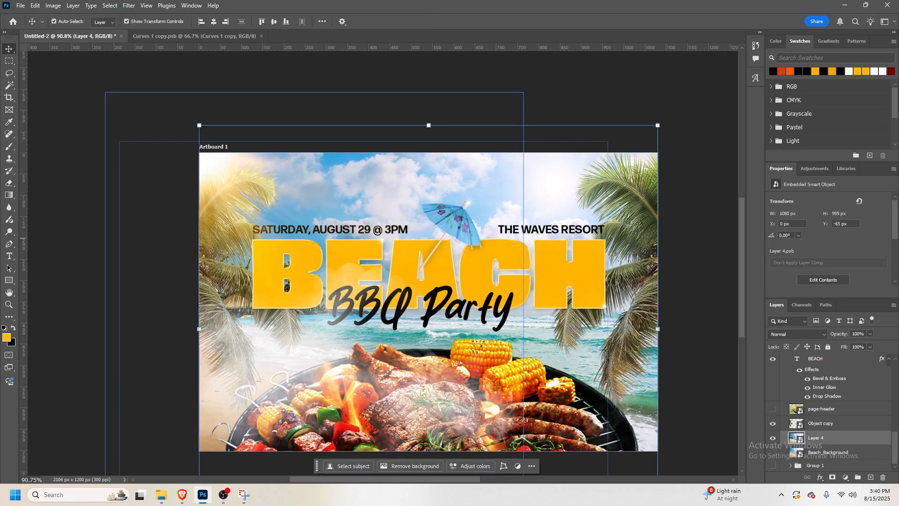
# Open the contents of the THE WAVES RESORT smart object that holds the date and venue text
pyautogui.click(9, 304)
pyautogui.moveTo(199, 305); pyautogui.dragTo(176, 305)
pyautogui.moveTo(351, 266); pyautogui.dragTo(374, 263)
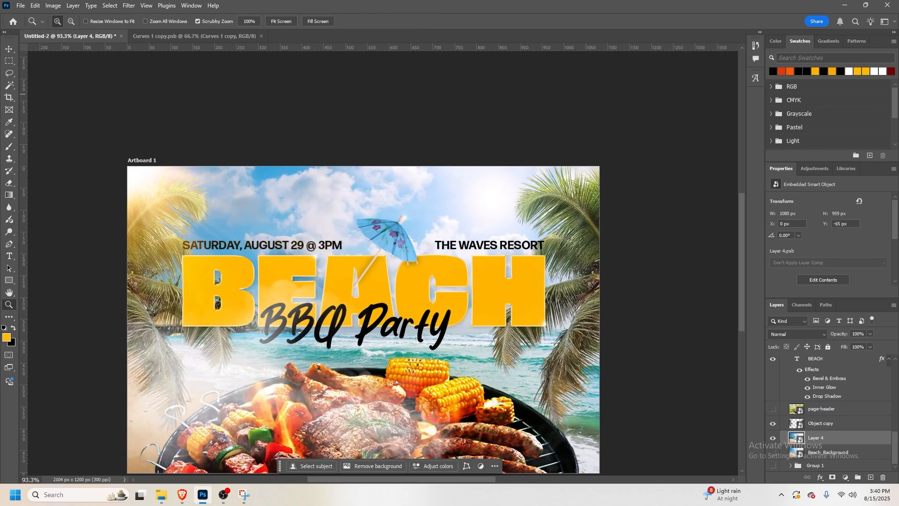
pyautogui.click(9, 49)
pyautogui.click(236, 244)
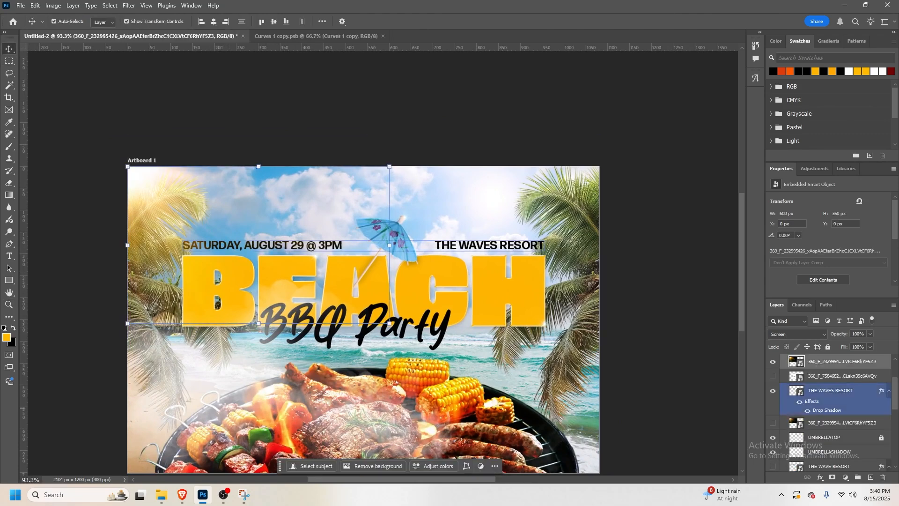
pyautogui.doubleClick(861, 390)
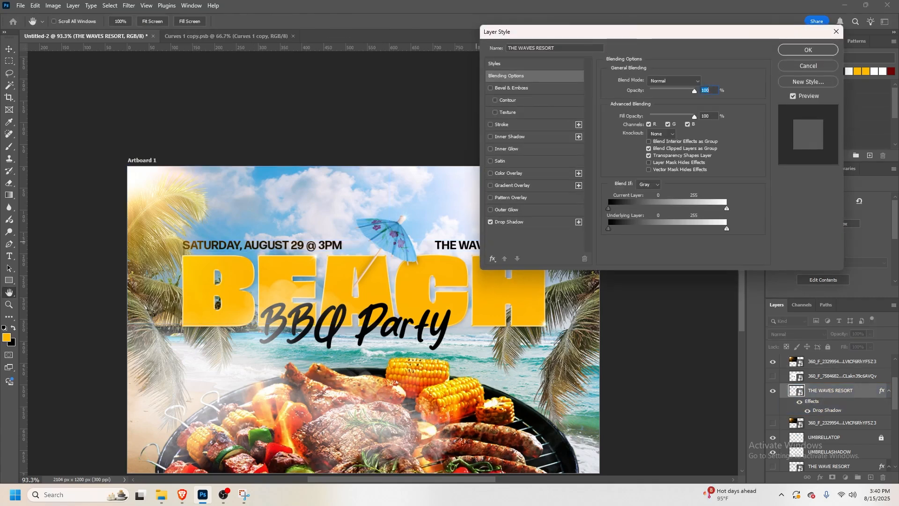
pyautogui.click(808, 66)
pyautogui.doubleClick(795, 390)
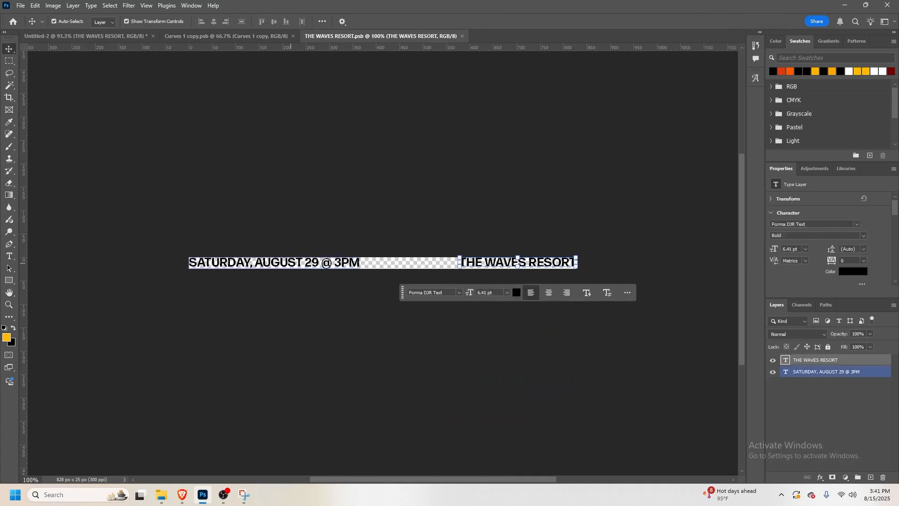
# Set the text color of SATURDAY, AUGUST 29 @ 3PM to white, ffffff
pyautogui.doubleClick(291, 263)
pyautogui.click(374, 21)
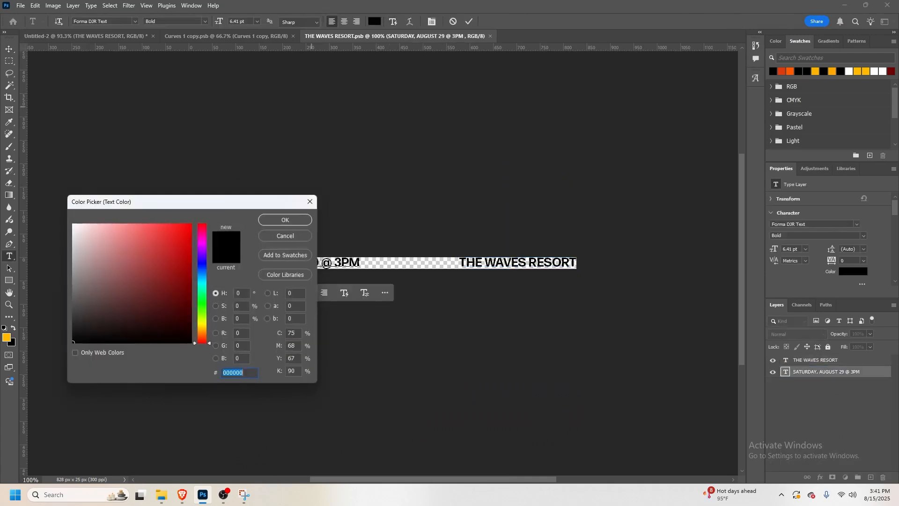
pyautogui.write('ffffff')
pyautogui.click(285, 220)
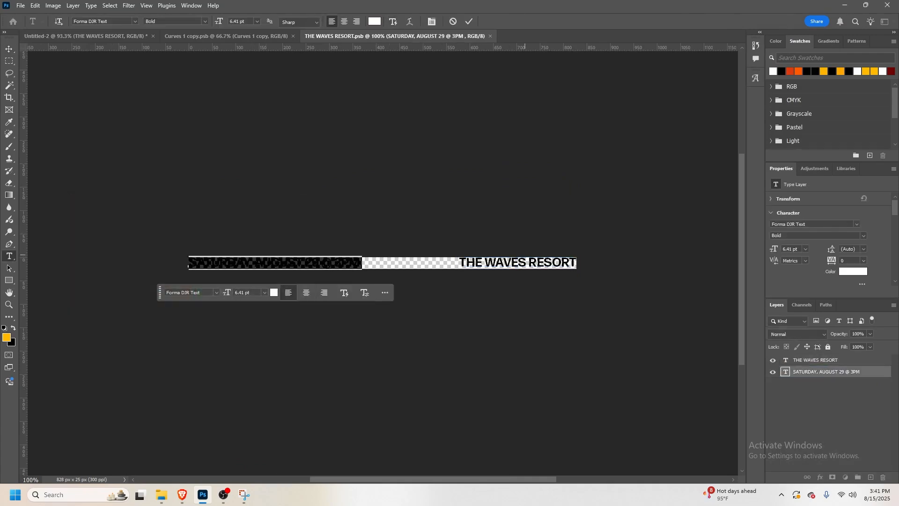
# Set the text color of THE WAVES RESORT to white, ffffff, and save the smart object's contents
pyautogui.doubleClick(518, 263)
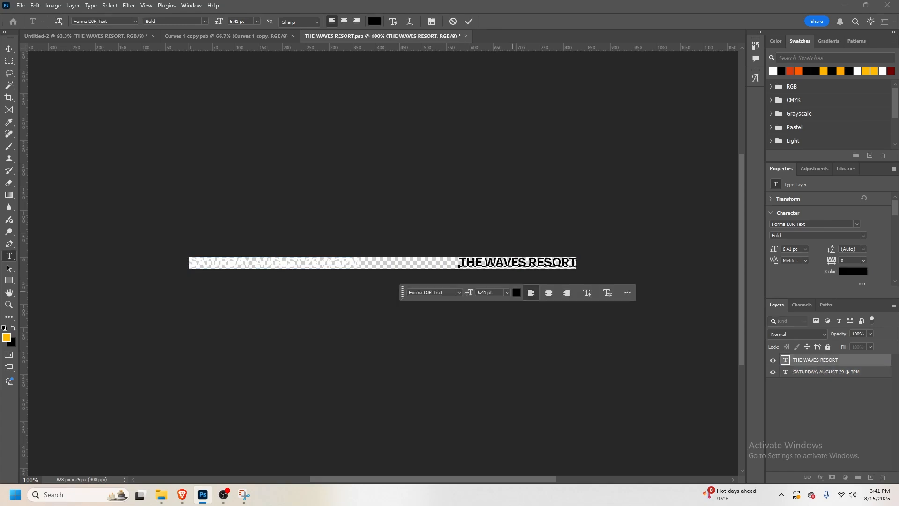
pyautogui.click(374, 22)
pyautogui.write('ffffff')
pyautogui.click(285, 219)
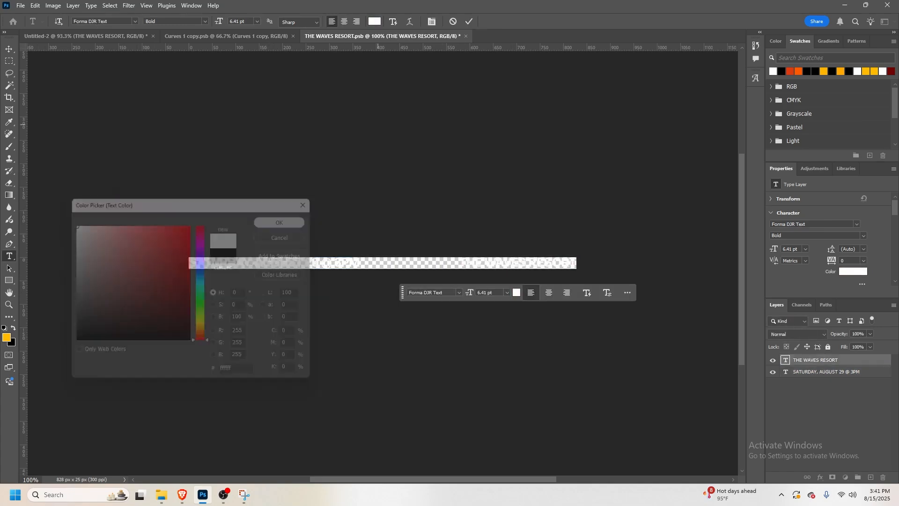
pyautogui.click(468, 21)
pyautogui.click(21, 6)
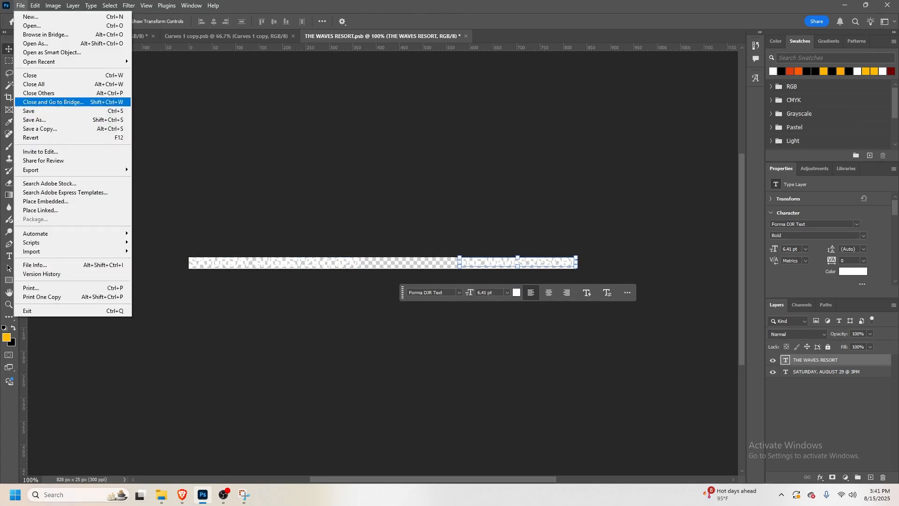
pyautogui.click(47, 110)
# Return to the Untitled-2 flyer document and close the Curves 1 copy.psb document
pyautogui.click(202, 36)
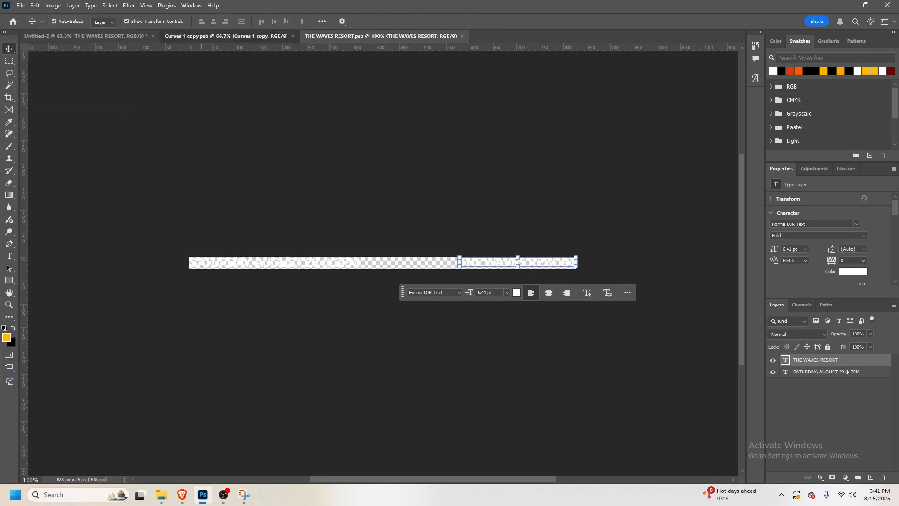
pyautogui.click(126, 36)
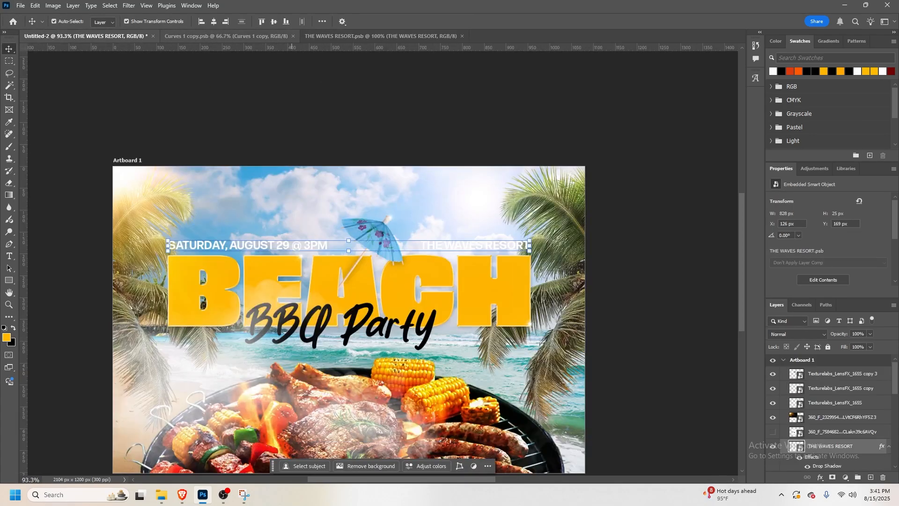
pyautogui.click(293, 36)
pyautogui.click(514, 120)
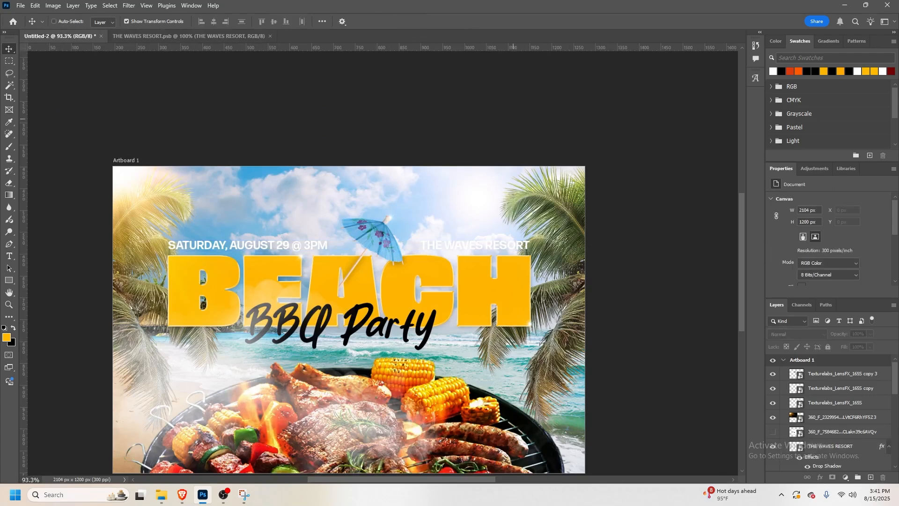
# Undo the white recoloring of the date and venue text on the flyer
pyautogui.hotkey('ctrl', 'z')
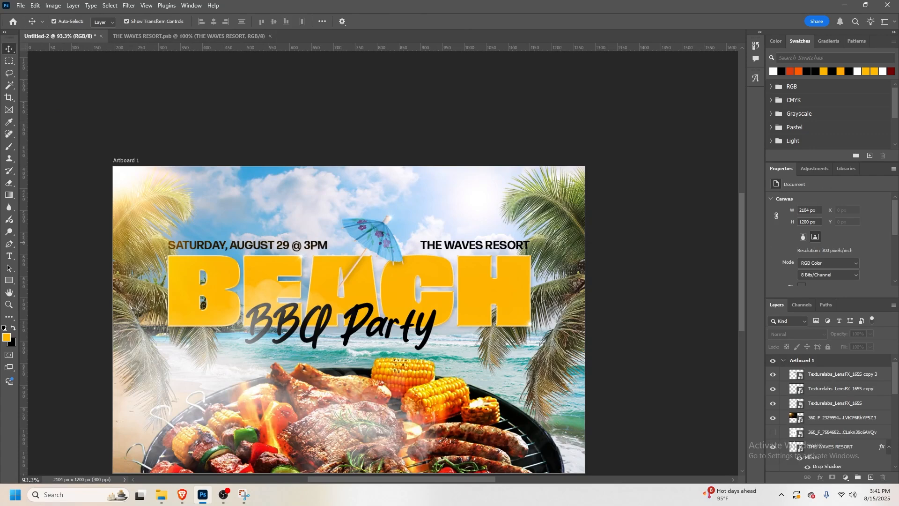
pyautogui.press('z')
pyautogui.moveTo(420, 189); pyautogui.dragTo(407, 192)
pyautogui.moveTo(428, 304); pyautogui.dragTo(432, 304)
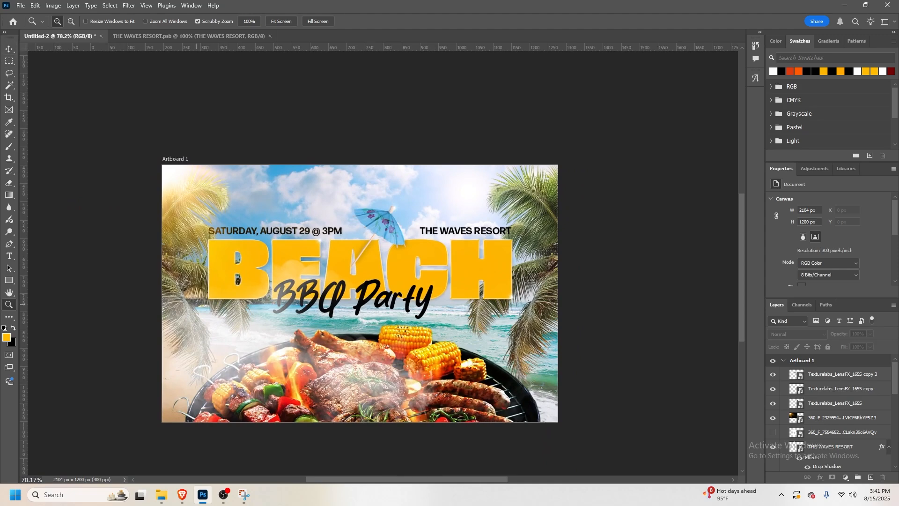
pyautogui.moveTo(196, 304); pyautogui.dragTo(199, 304)
pyautogui.scroll(-1, 251, 307)
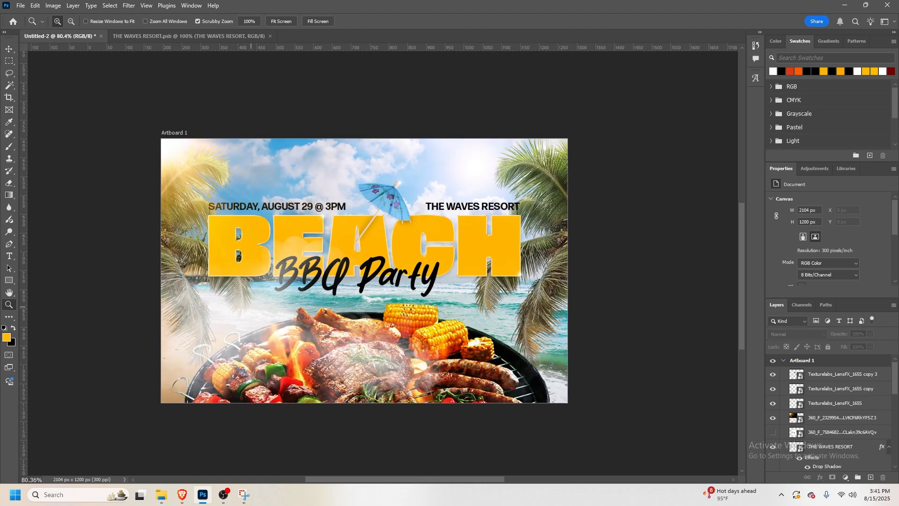